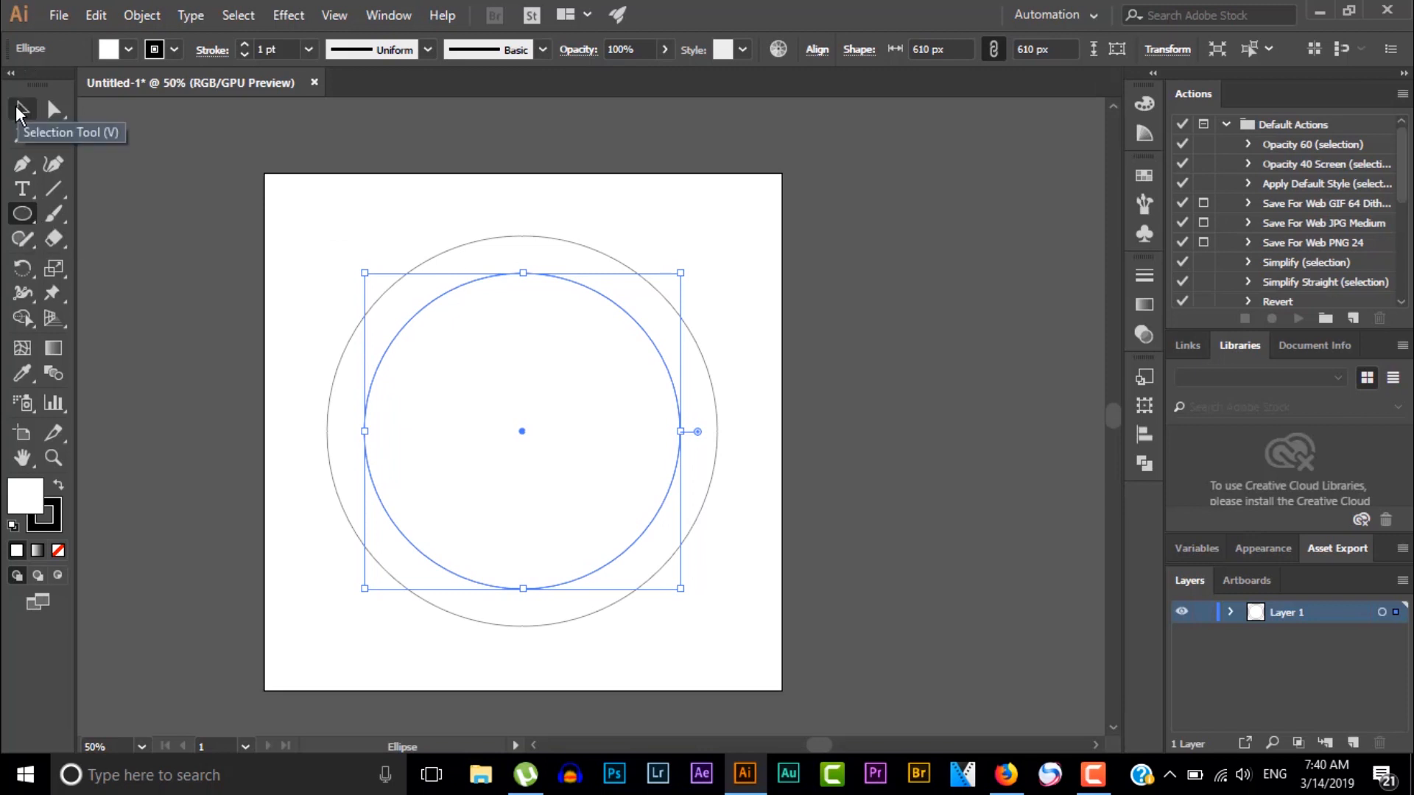
# Draw a circle about 526 px in diameter inside the two existing circles, sharing their centre, and deselect it.
pyautogui.click(21, 110)
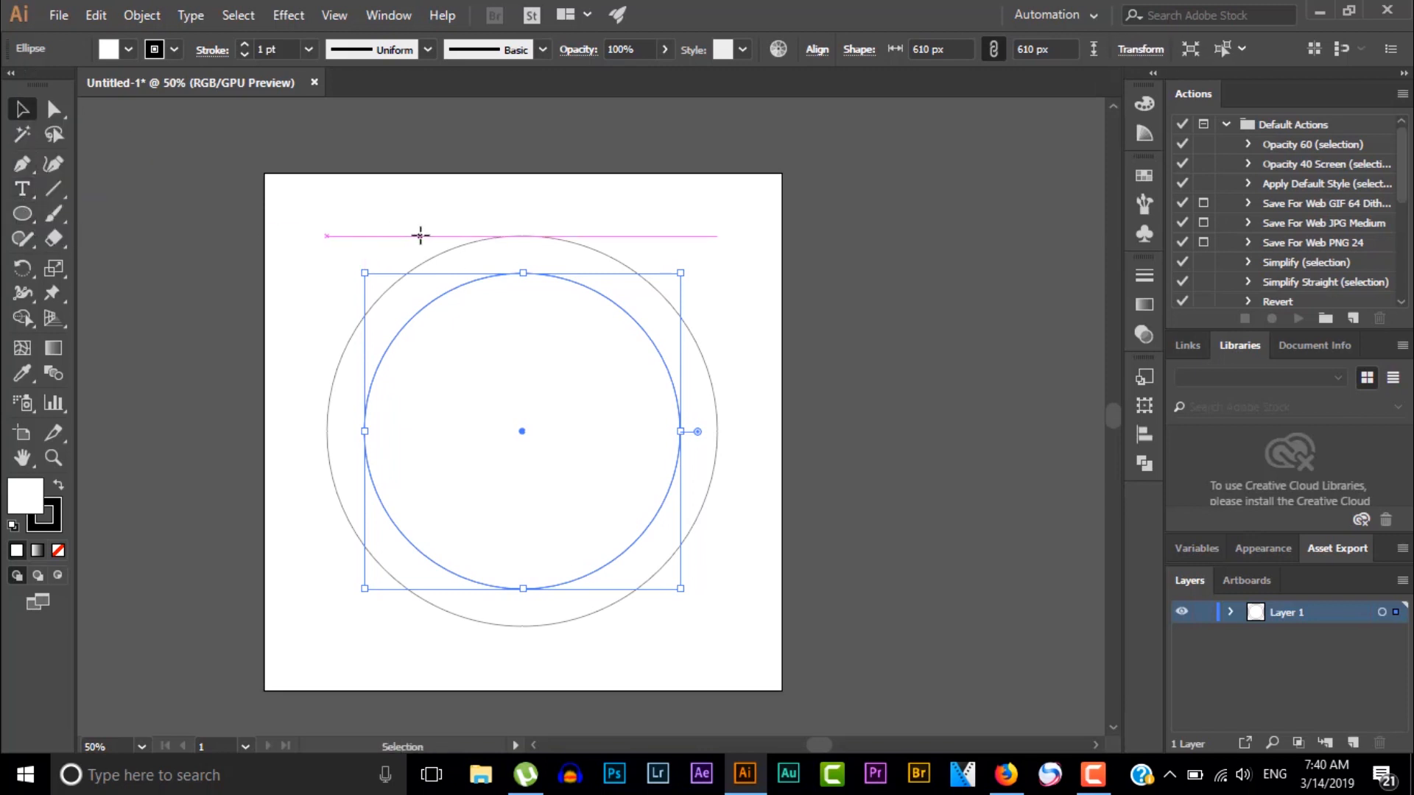
pyautogui.click(303, 259)
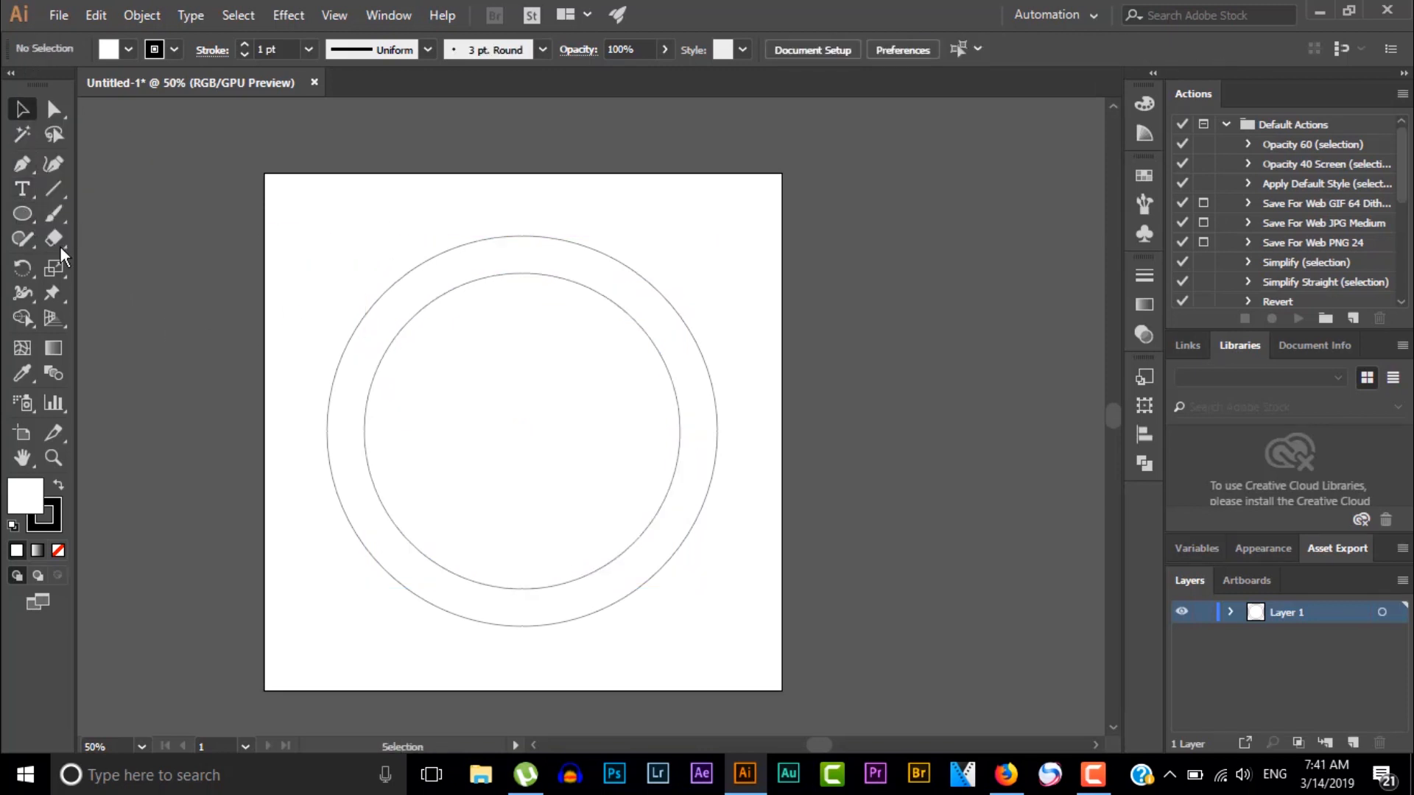
pyautogui.click(22, 213)
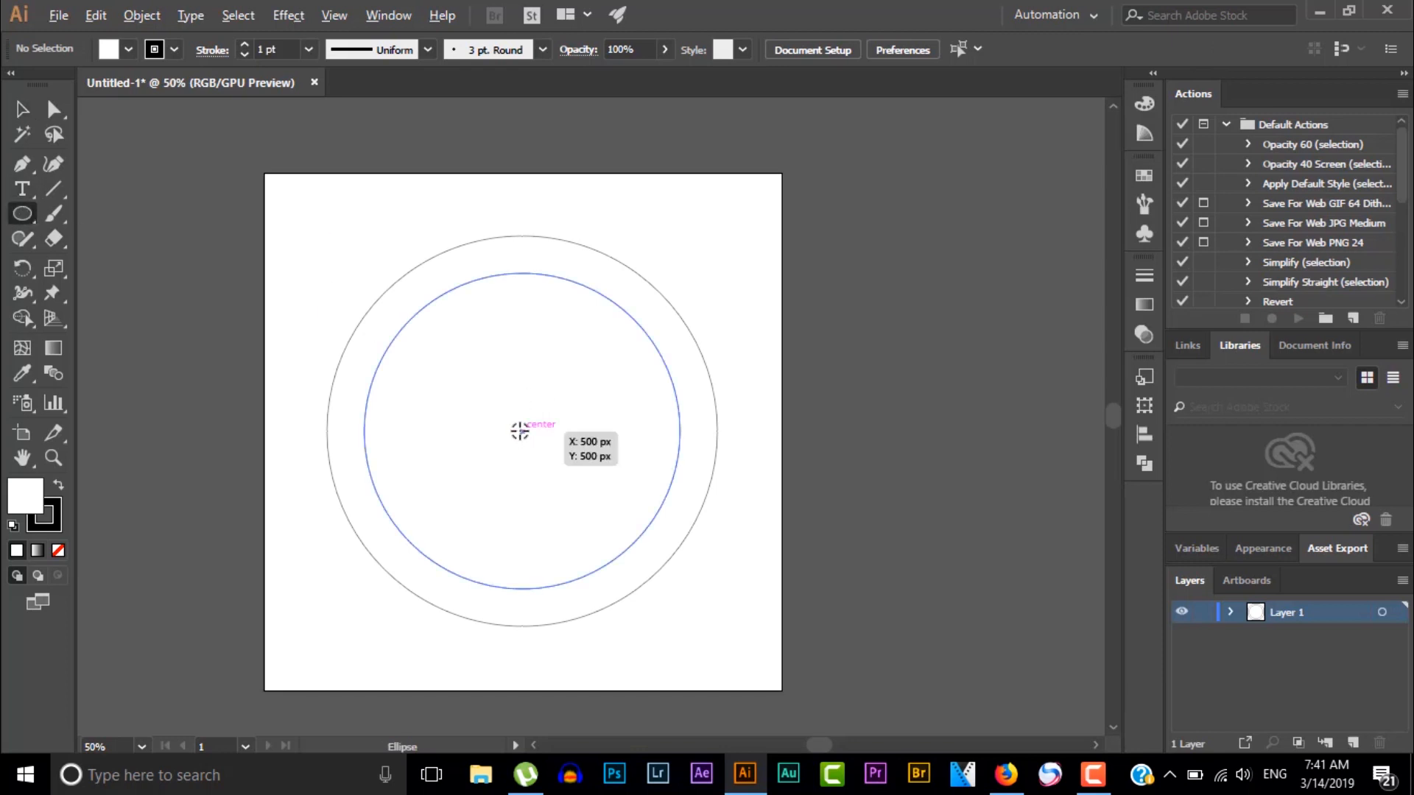
pyautogui.moveTo(519, 431); pyautogui.dragTo(563, 570)
pyautogui.press('v')
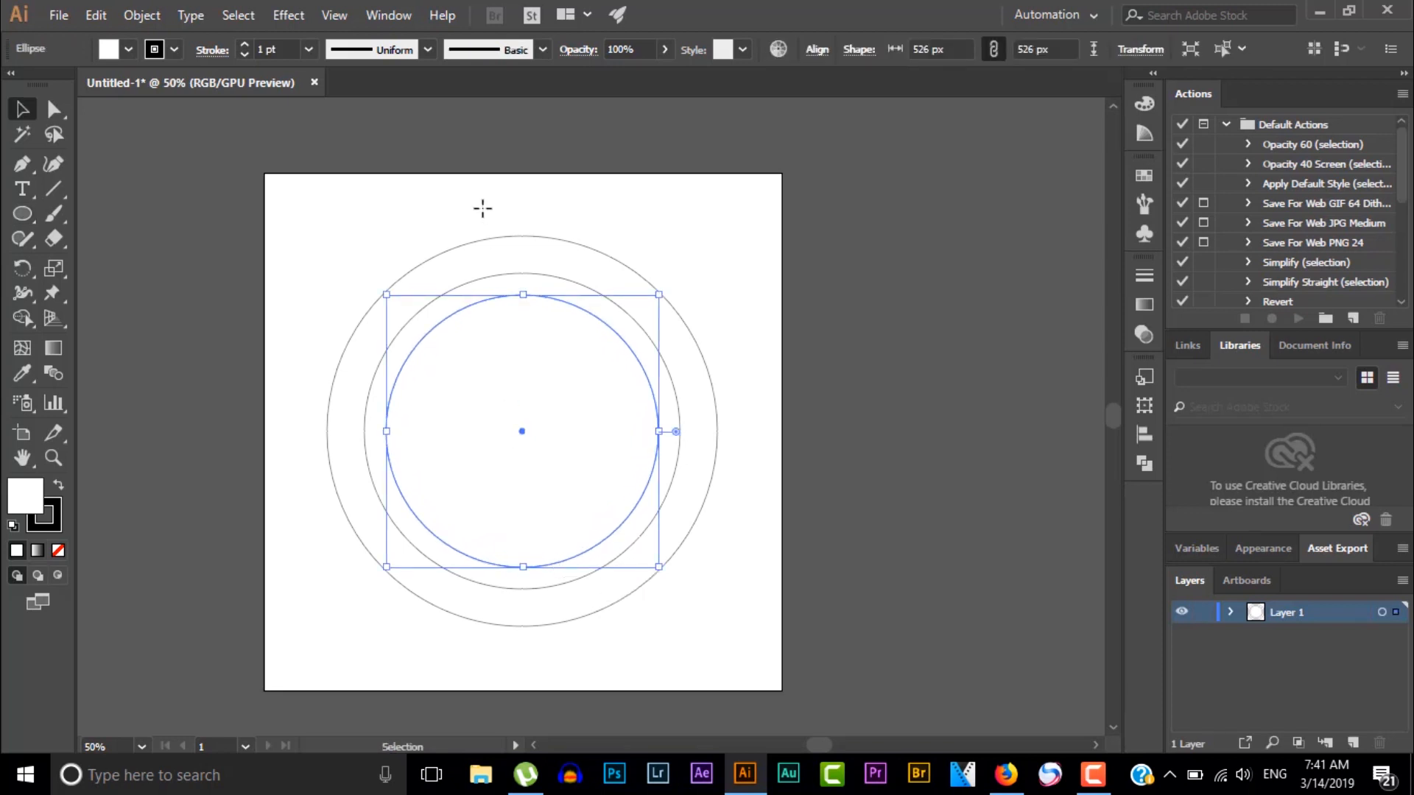
pyautogui.click(407, 191)
# Draw an innermost concentric circle about 499 px in diameter from the shared centre and deselect it.
pyautogui.click(22, 214)
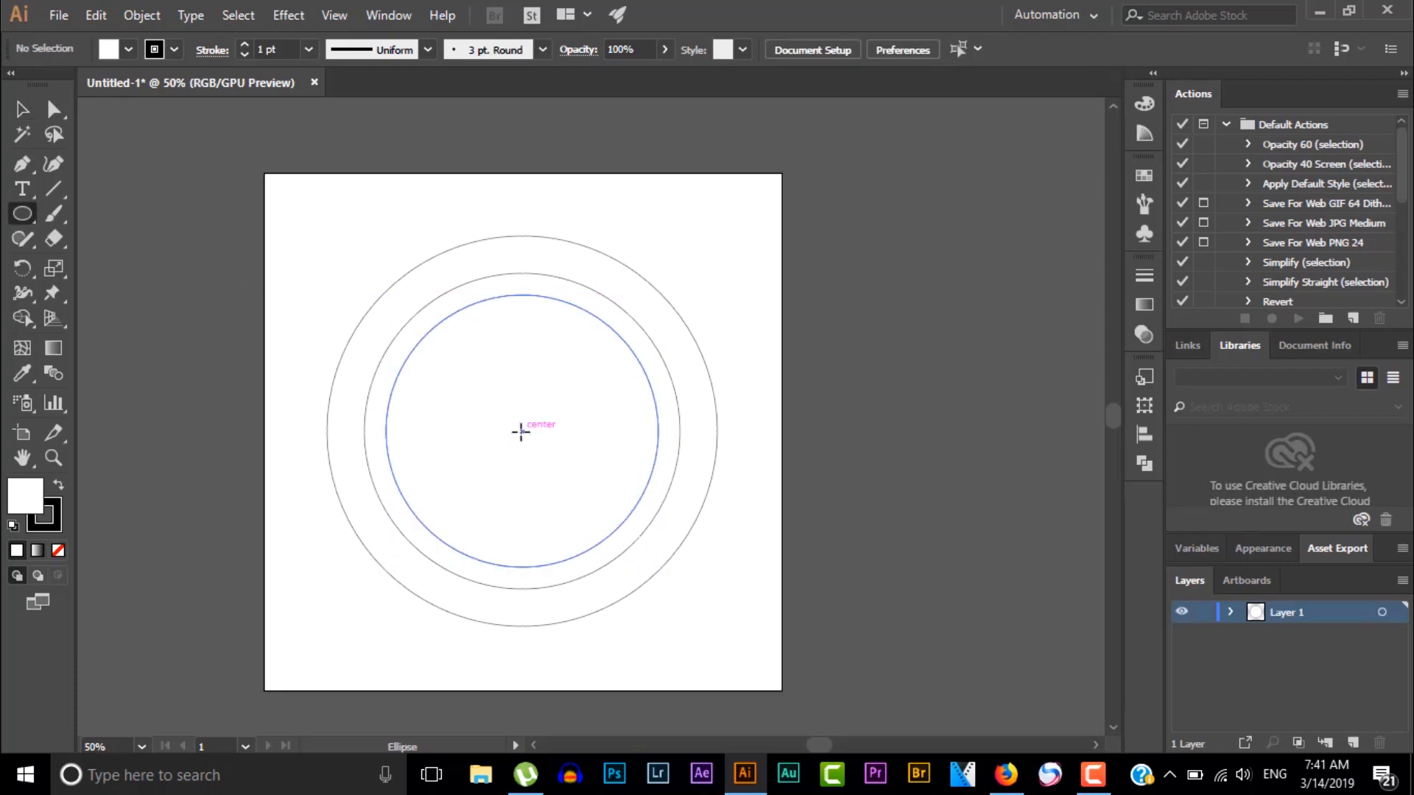
pyautogui.moveTo(521, 433); pyautogui.dragTo(564, 557)
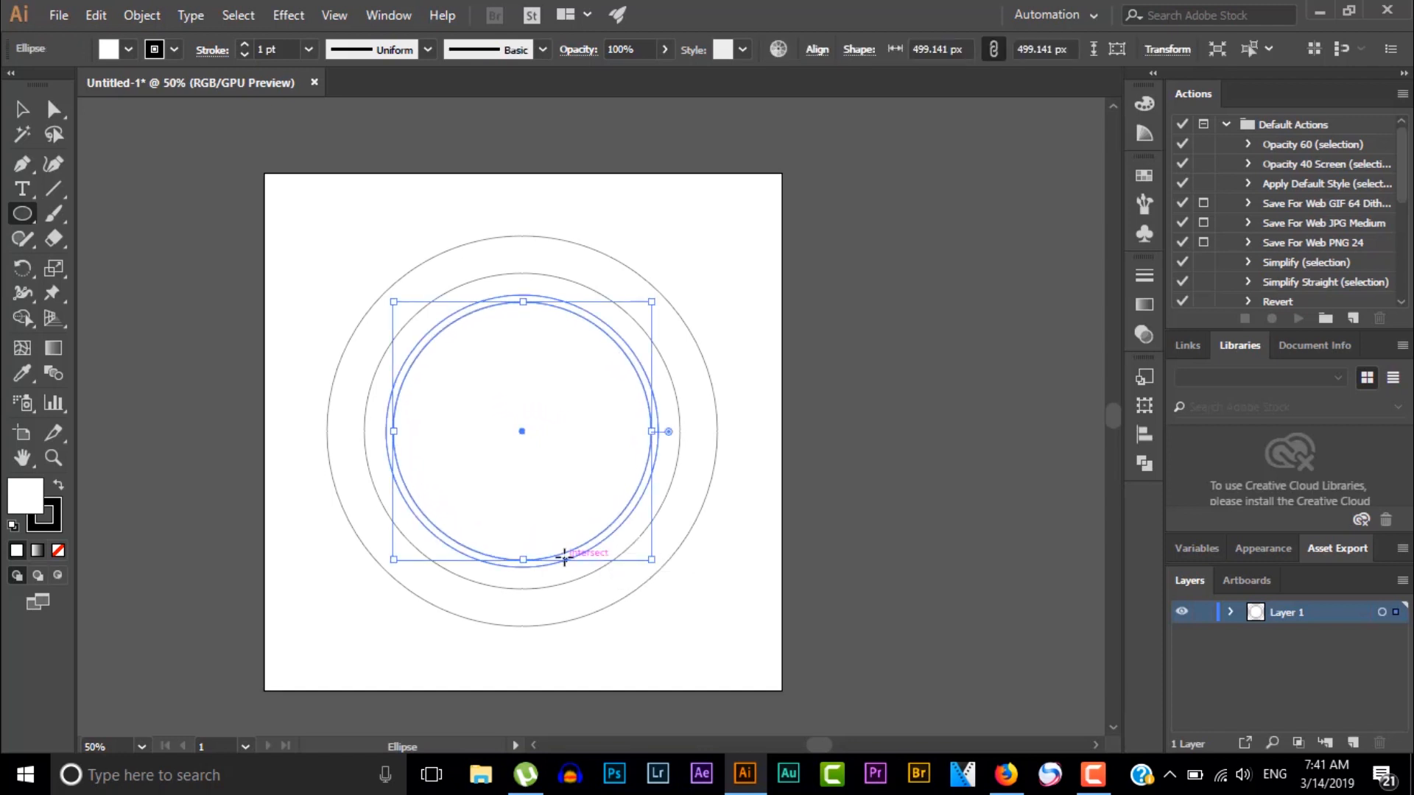
pyautogui.press('v')
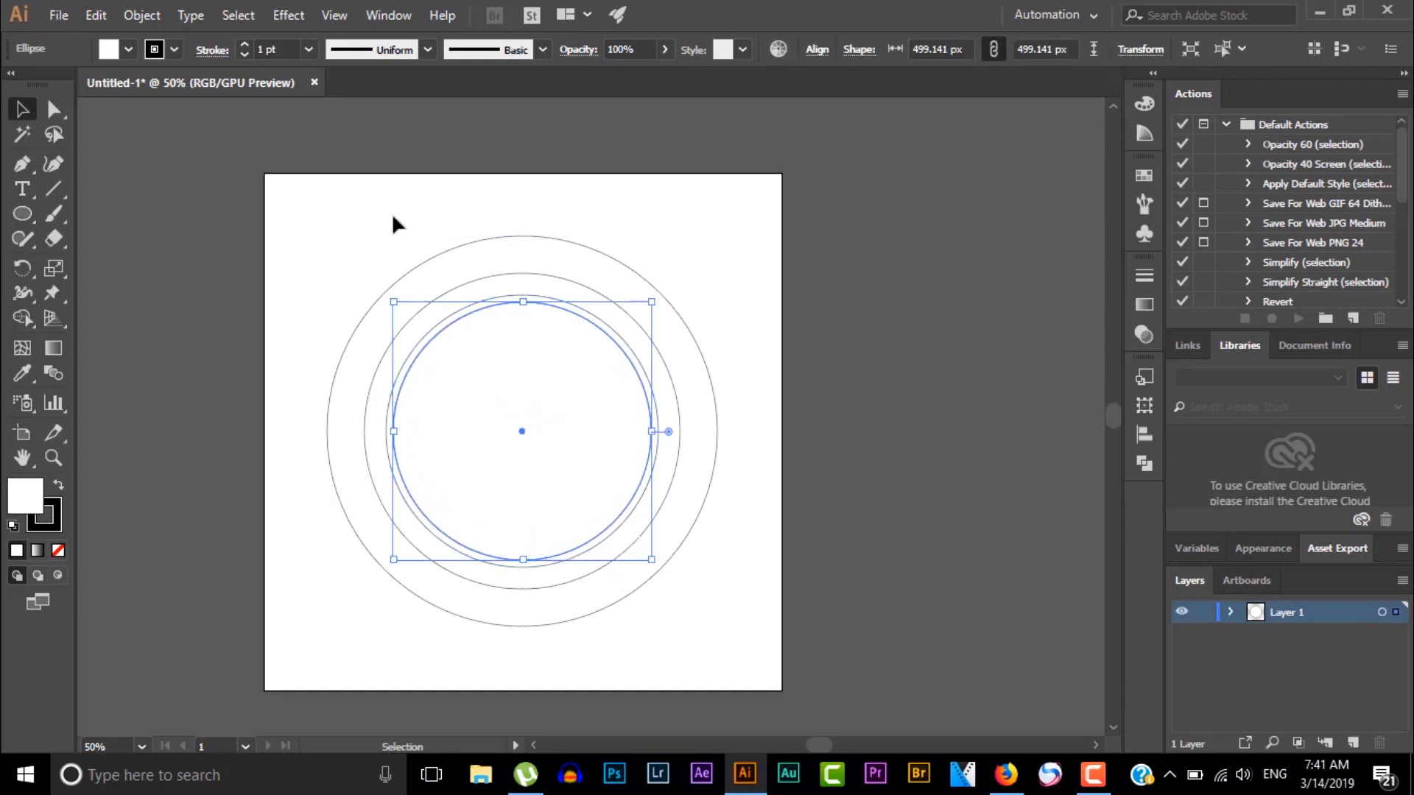
pyautogui.click(382, 214)
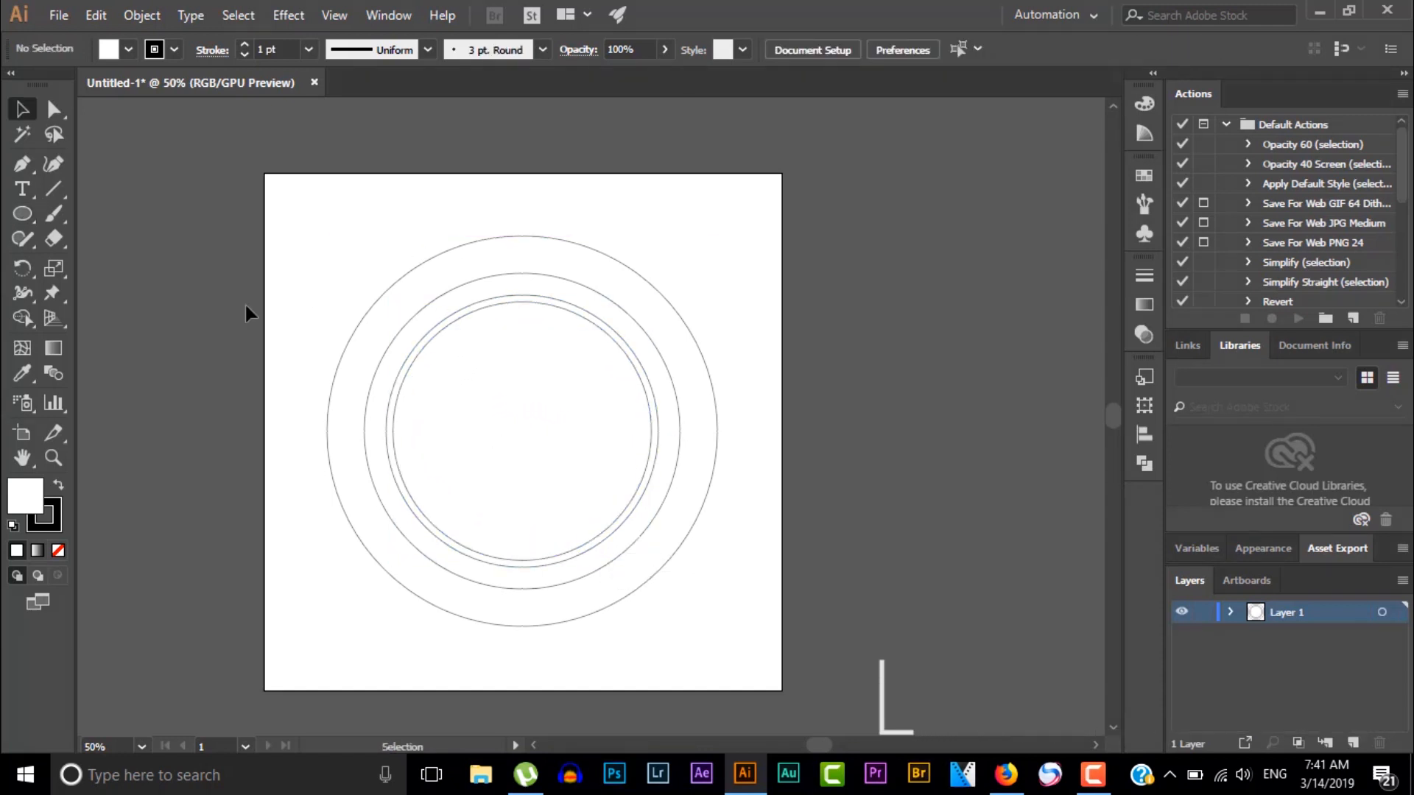
# Cut the second-largest circle at its left and right anchor points to split it into upper and lower halves.
pyautogui.click(54, 112)
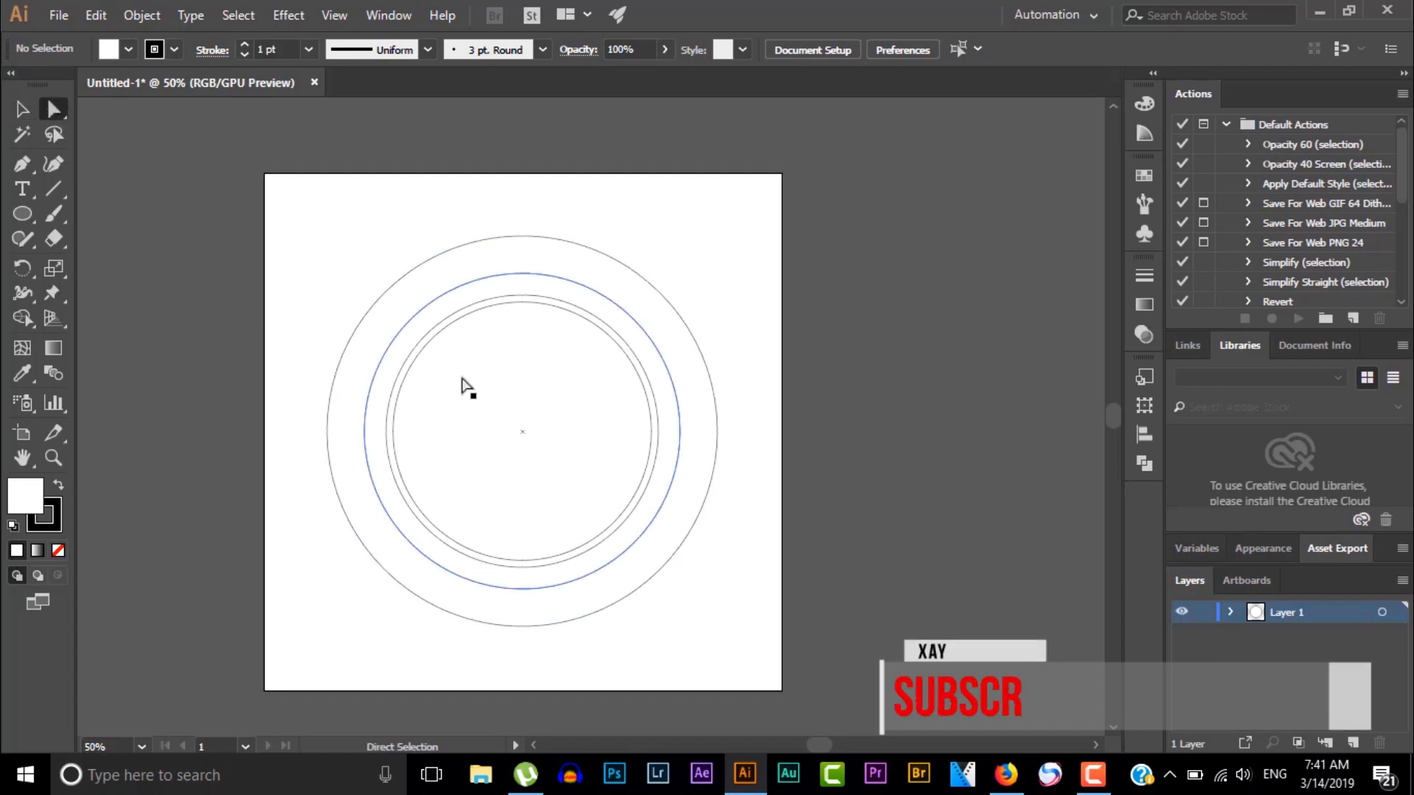
pyautogui.click(364, 433)
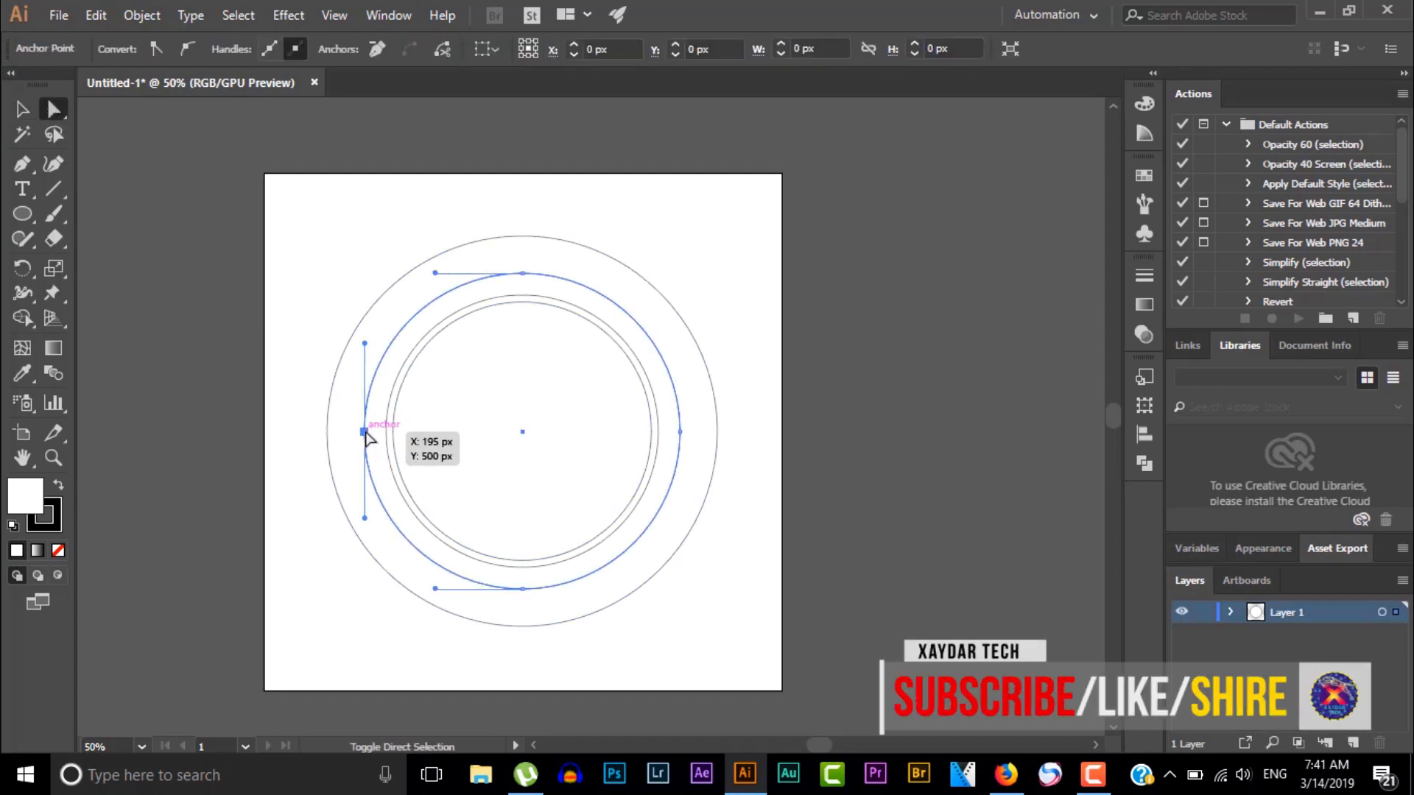
pyautogui.keyDown('shift'); pyautogui.click(679, 431); pyautogui.keyUp('shift')
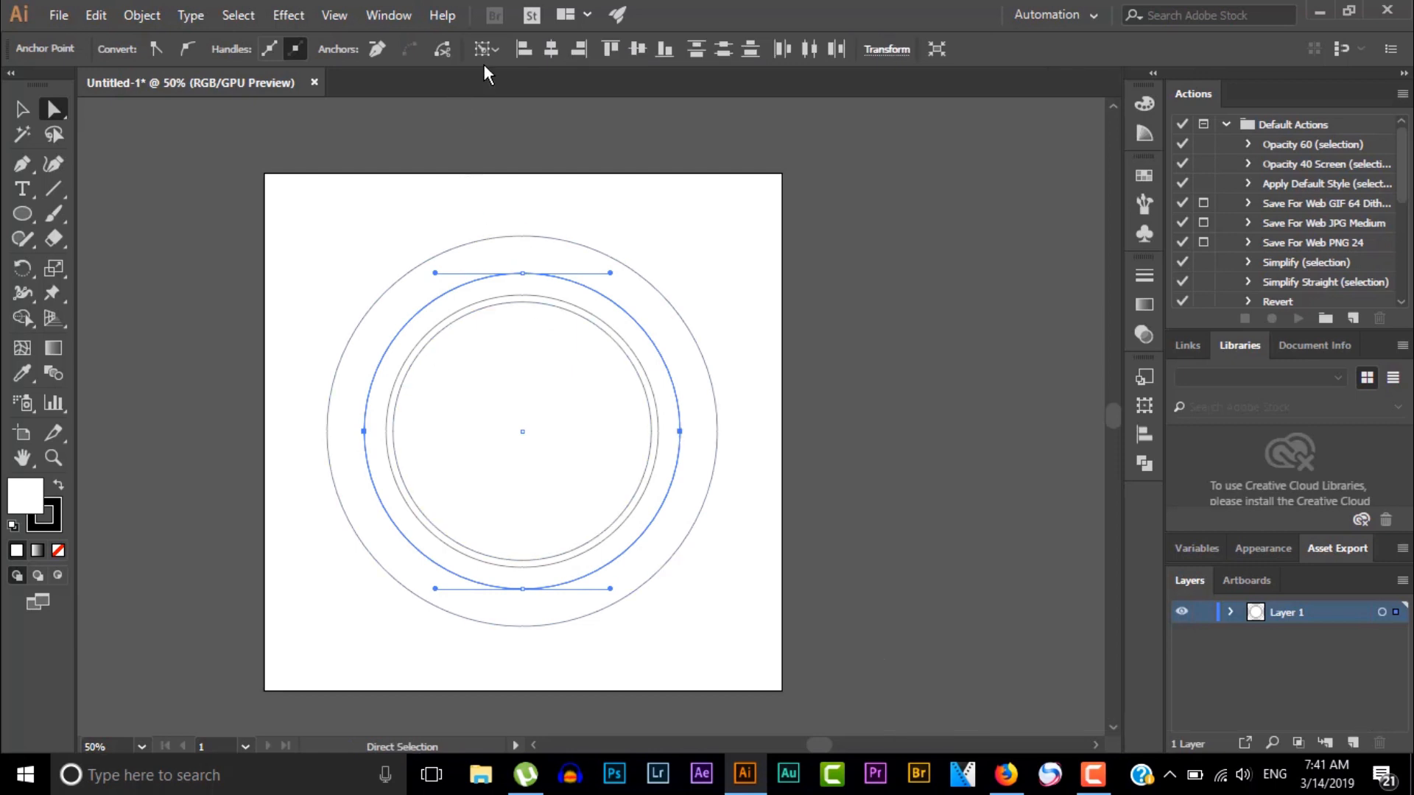
pyautogui.click(452, 53)
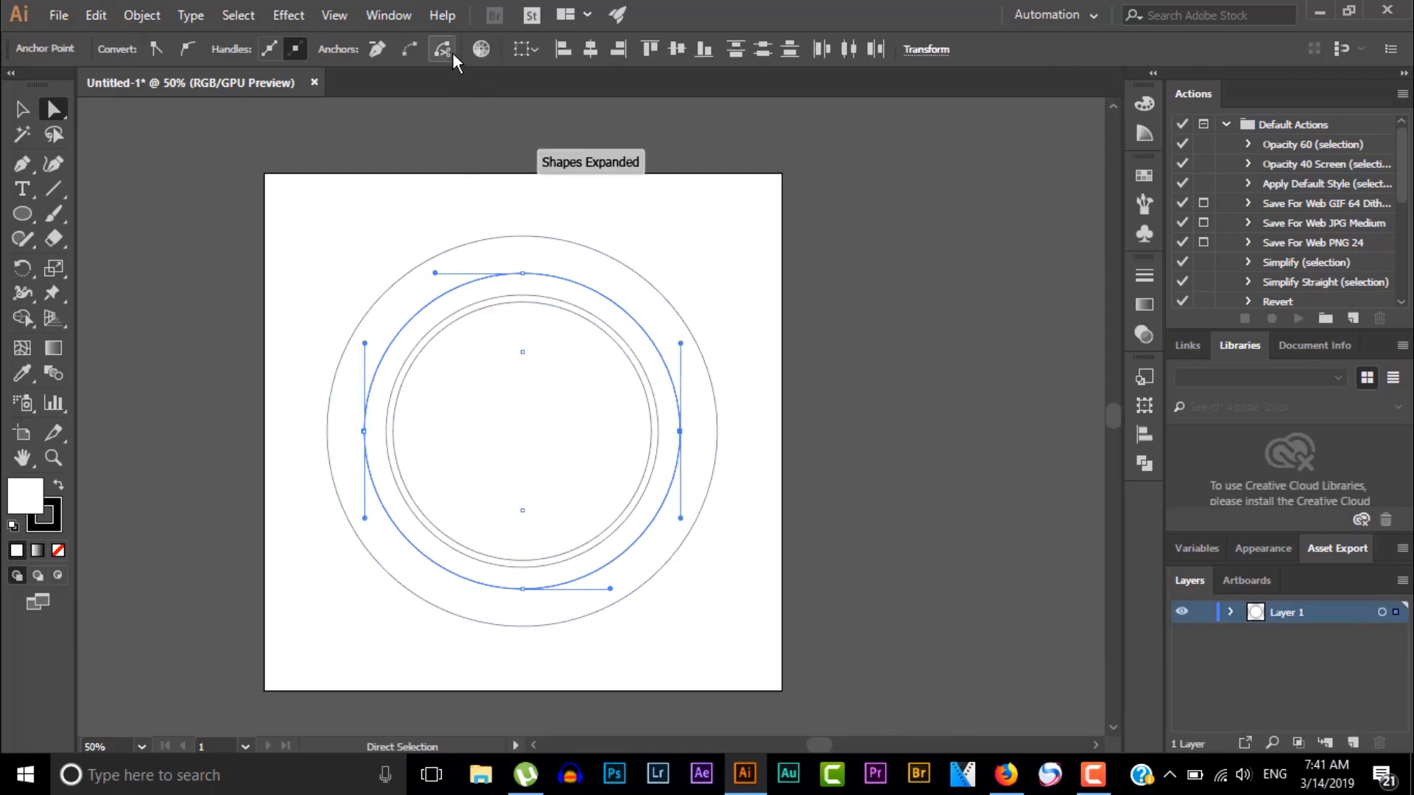
pyautogui.click(456, 204)
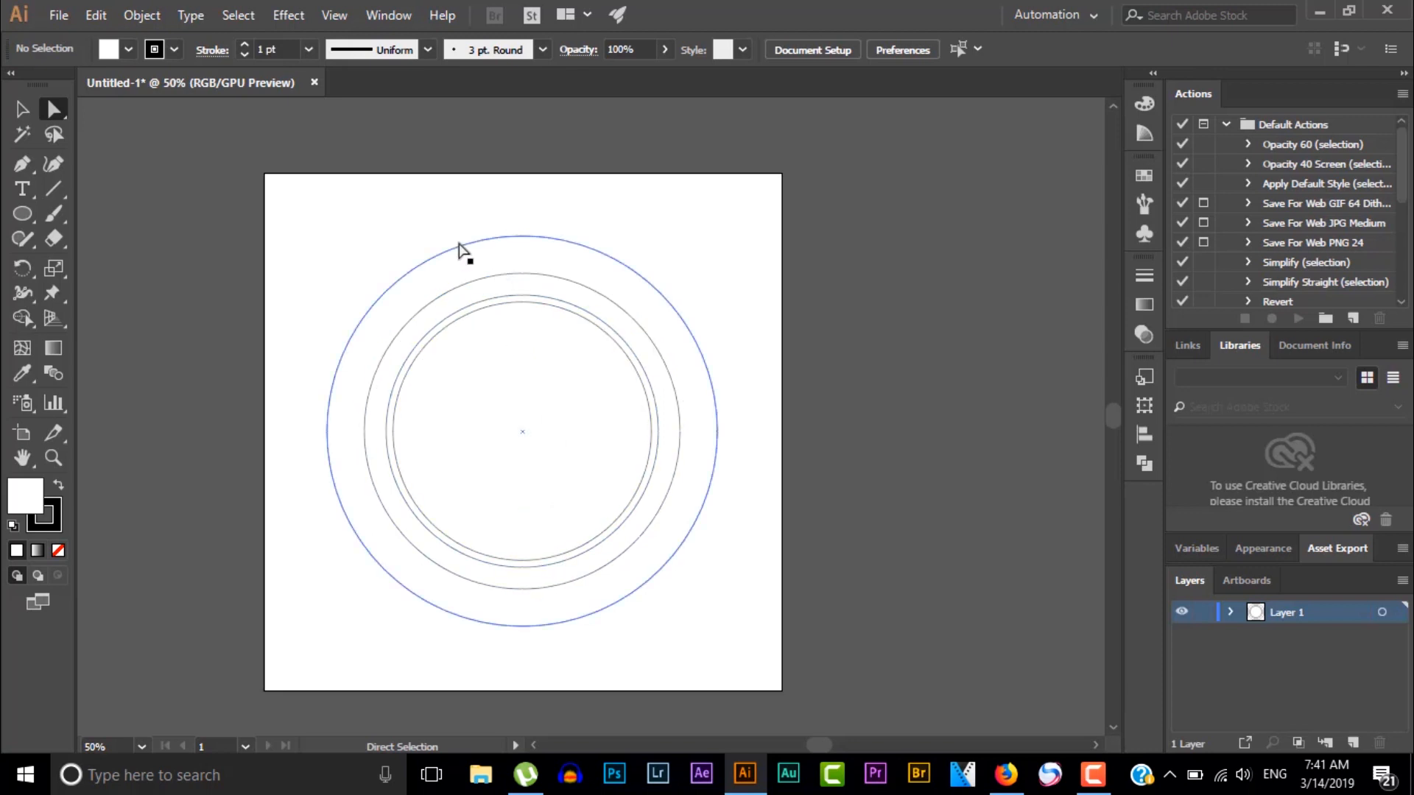
# Cut the 526 px circle at its left and right anchor points to split it into two halves.
pyautogui.click(386, 431)
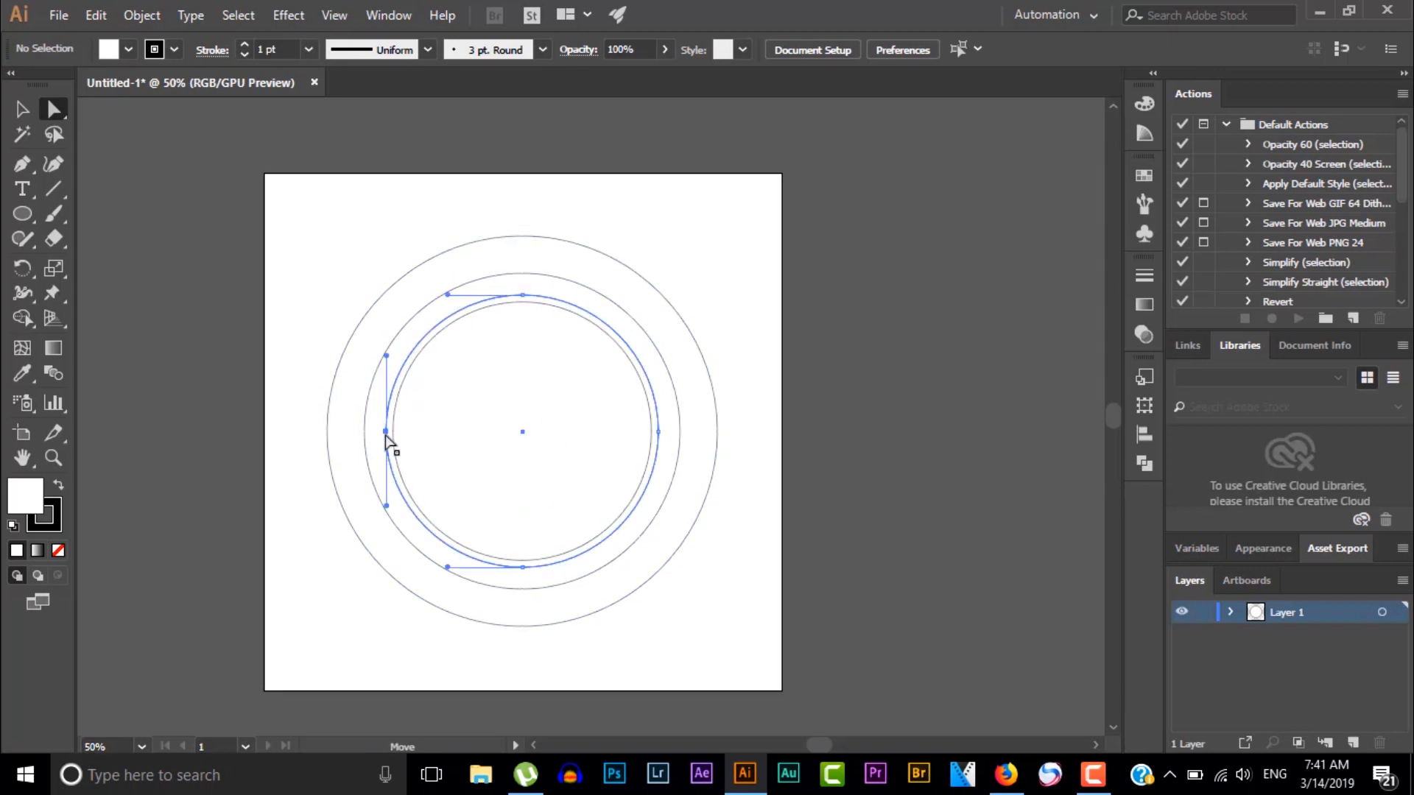
pyautogui.keyDown('shift'); pyautogui.click(658, 432); pyautogui.keyUp('shift')
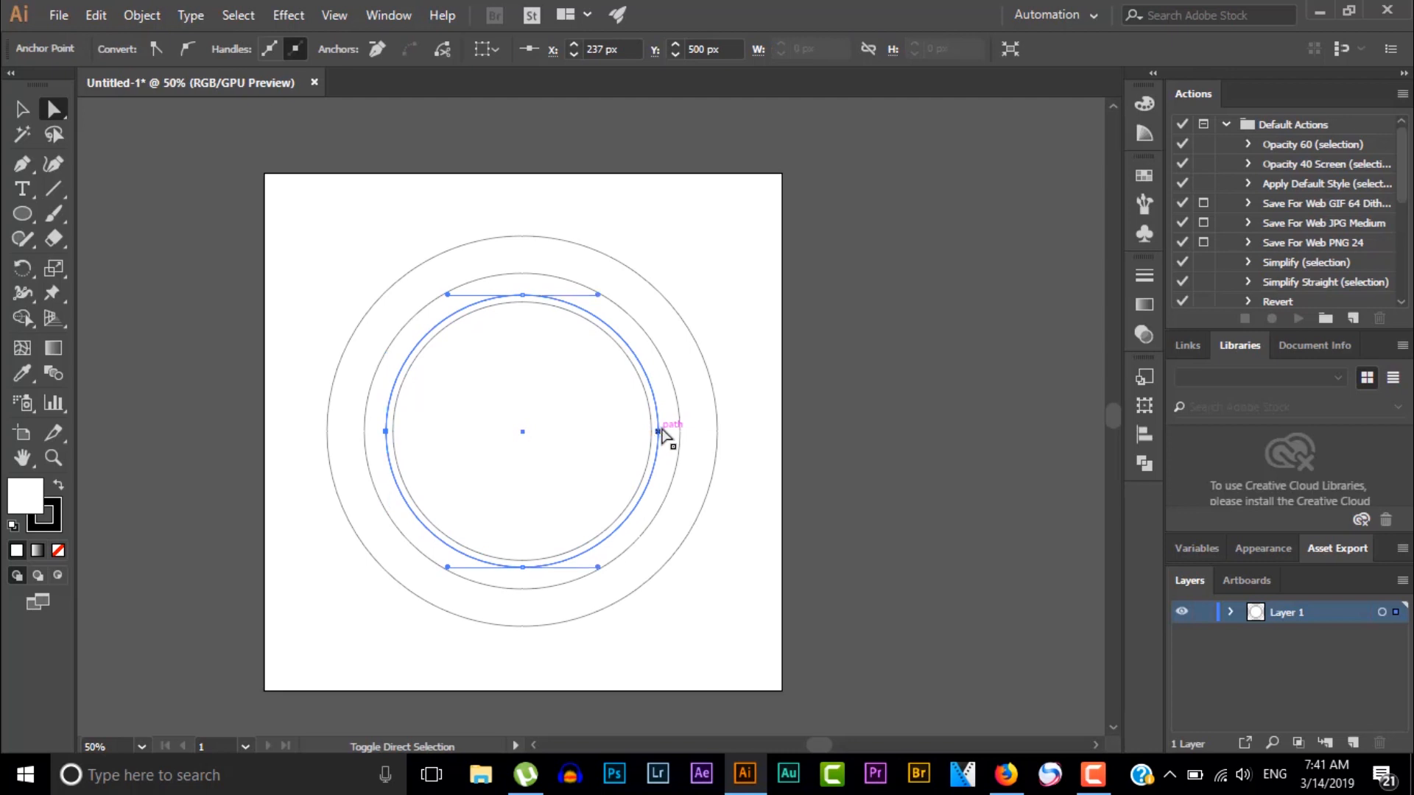
pyautogui.click(441, 52)
pyautogui.click(585, 212)
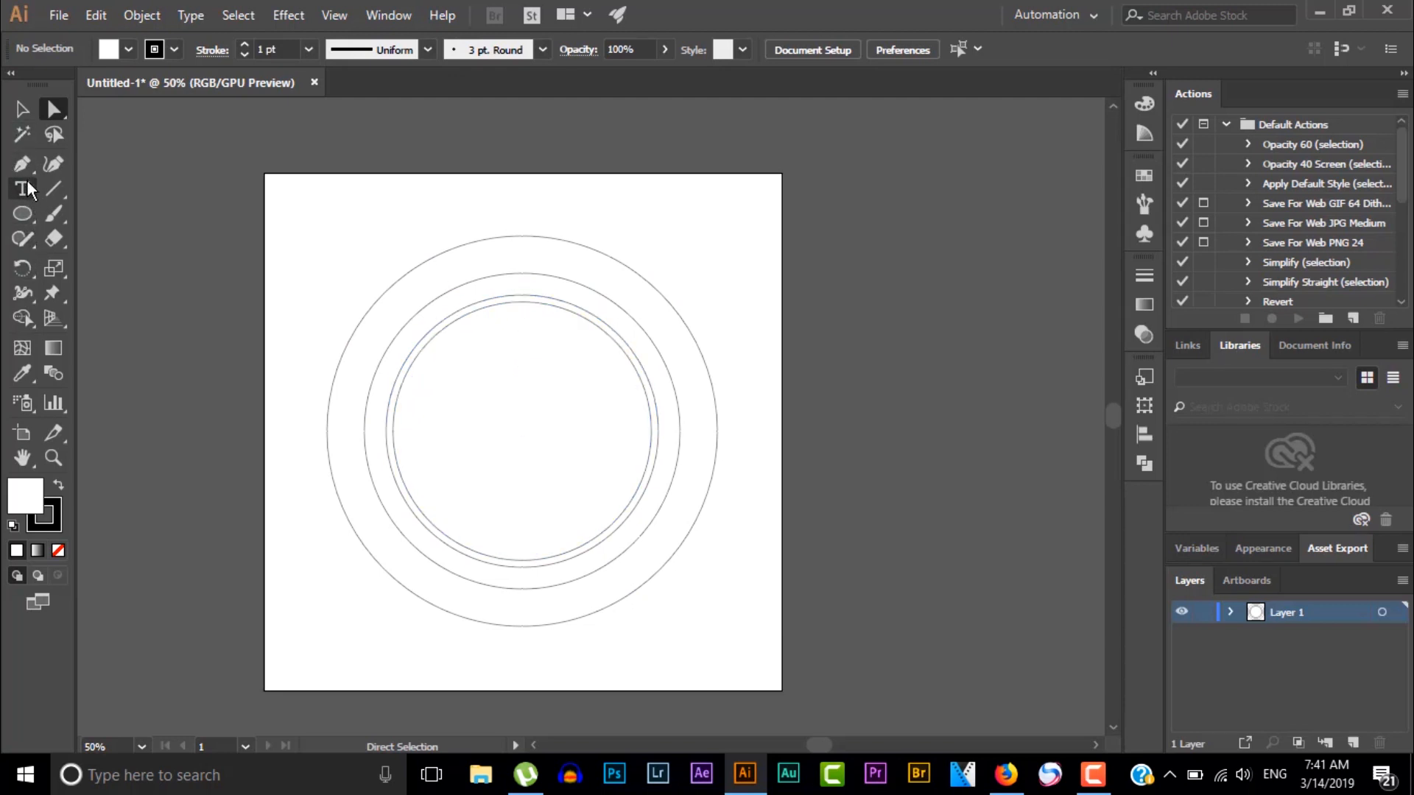
# Add type on a path along the upper half of the second-largest circle, replacing the placeholder with "ISKOOLKA ABU HURAYRA".
pyautogui.press('t')
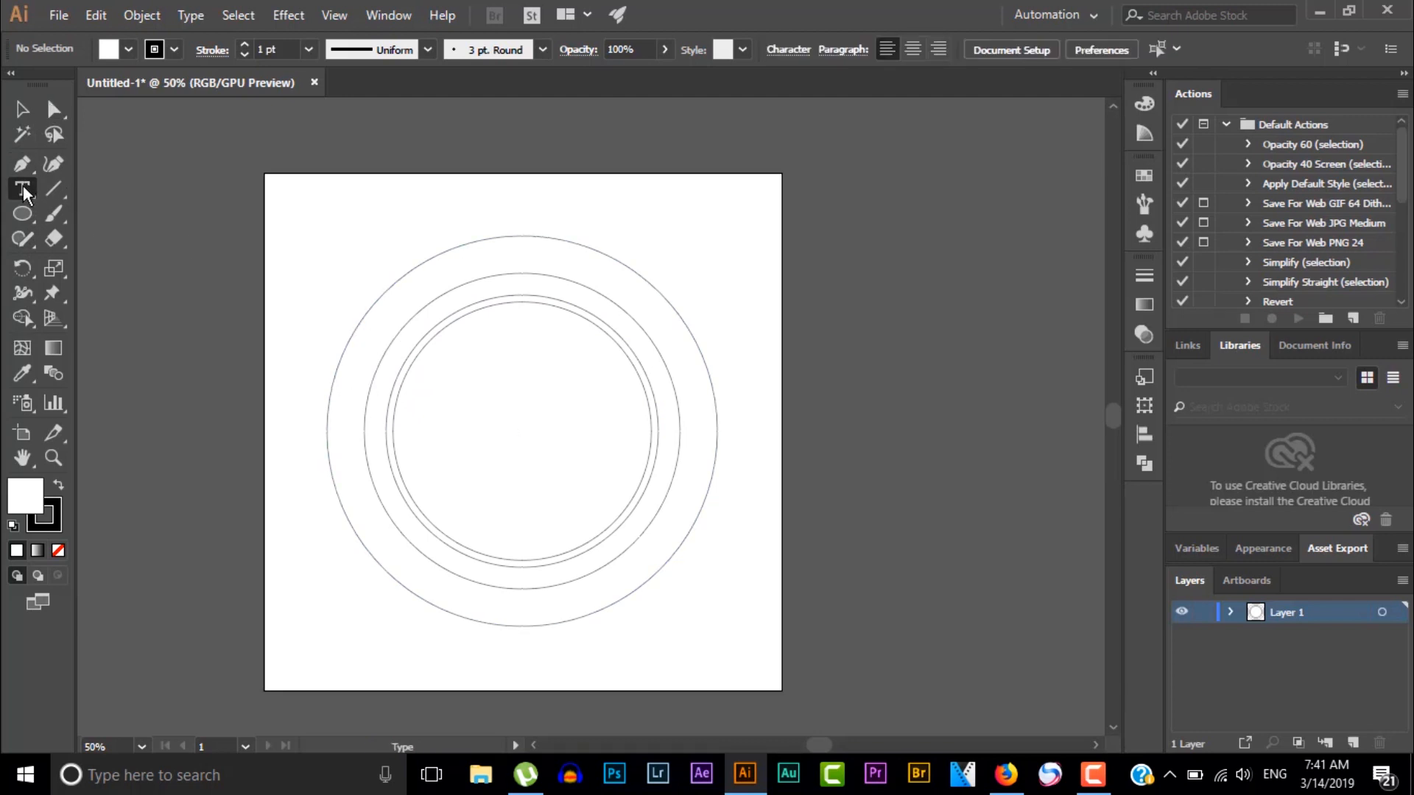
pyautogui.moveTo(26, 193); pyautogui.dragTo(117, 223)
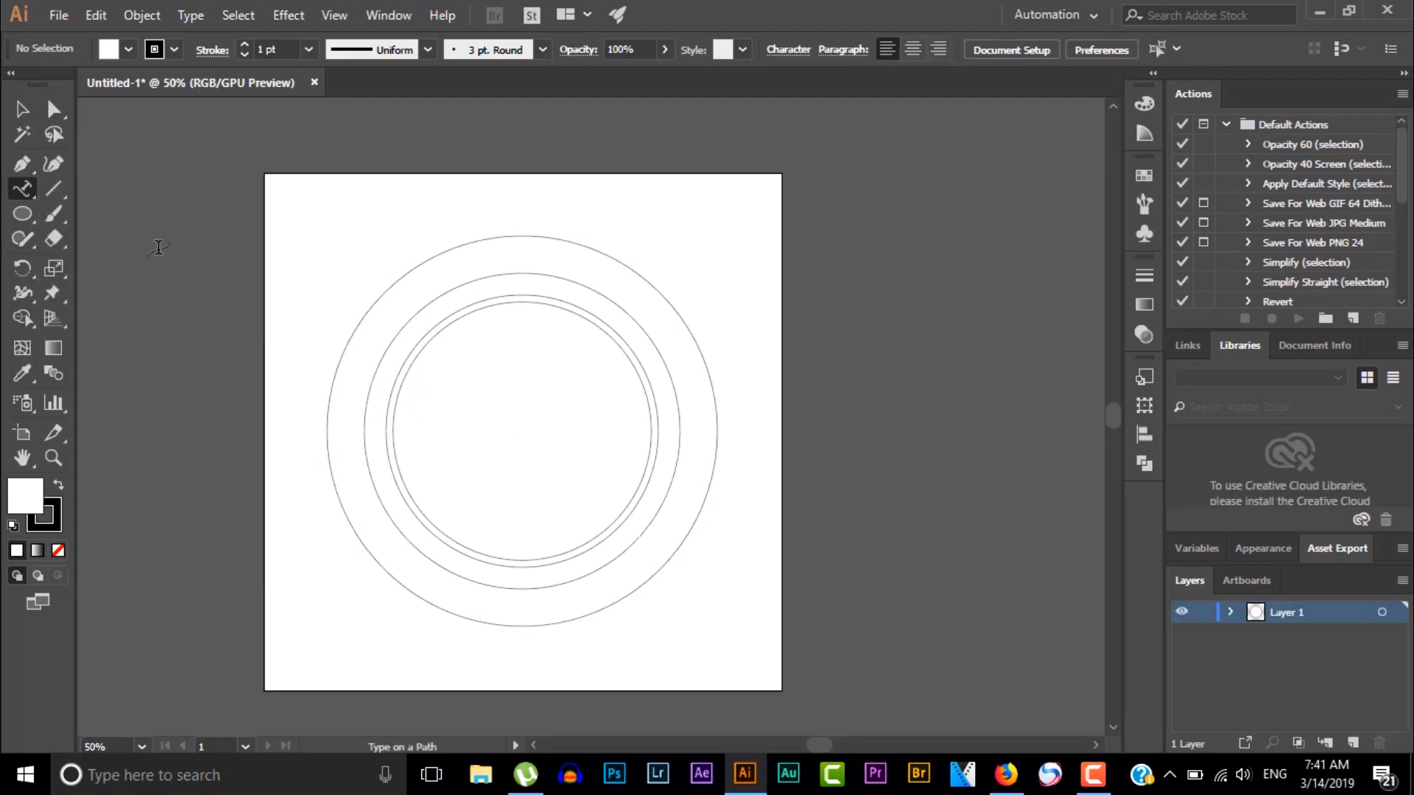
pyautogui.click(365, 417)
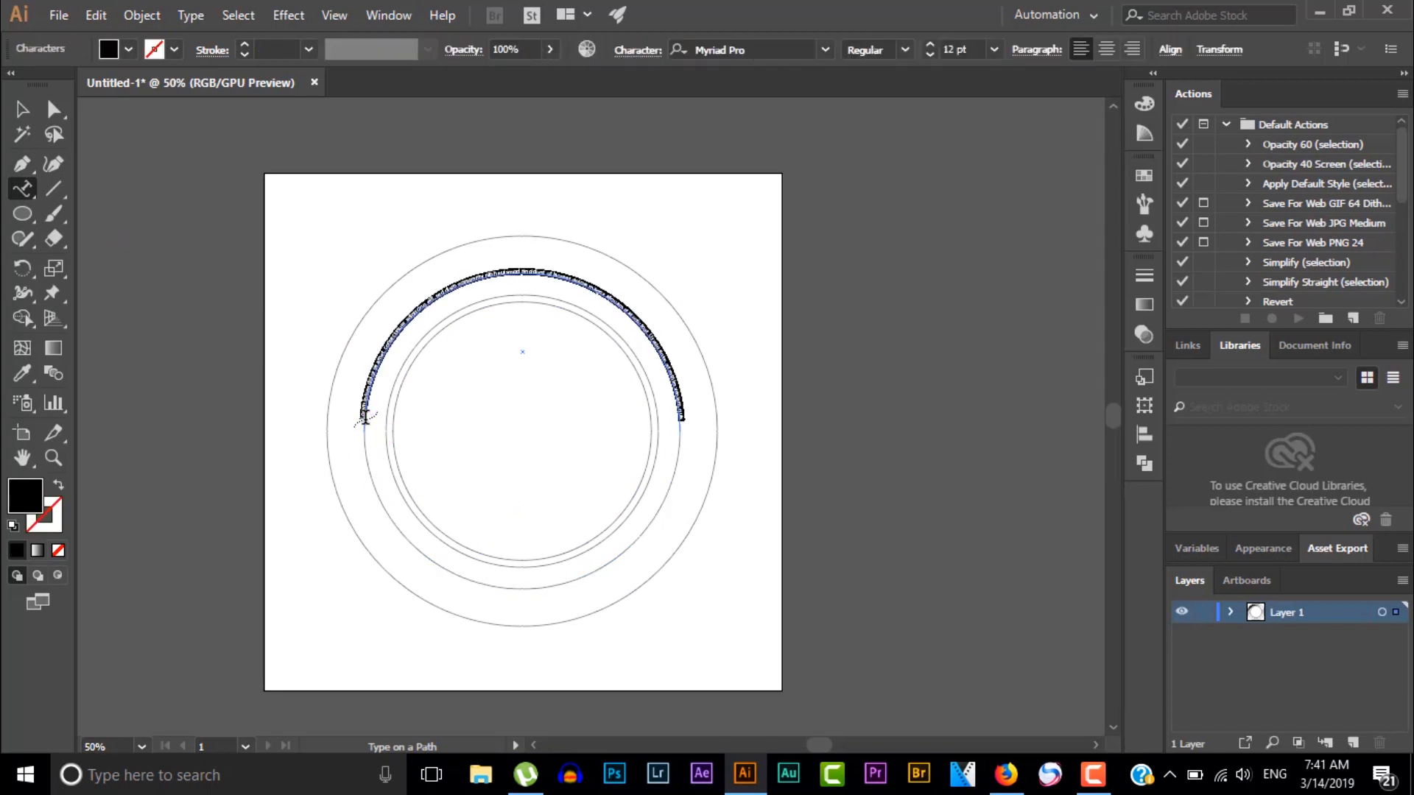
pyautogui.press('BackSpace')
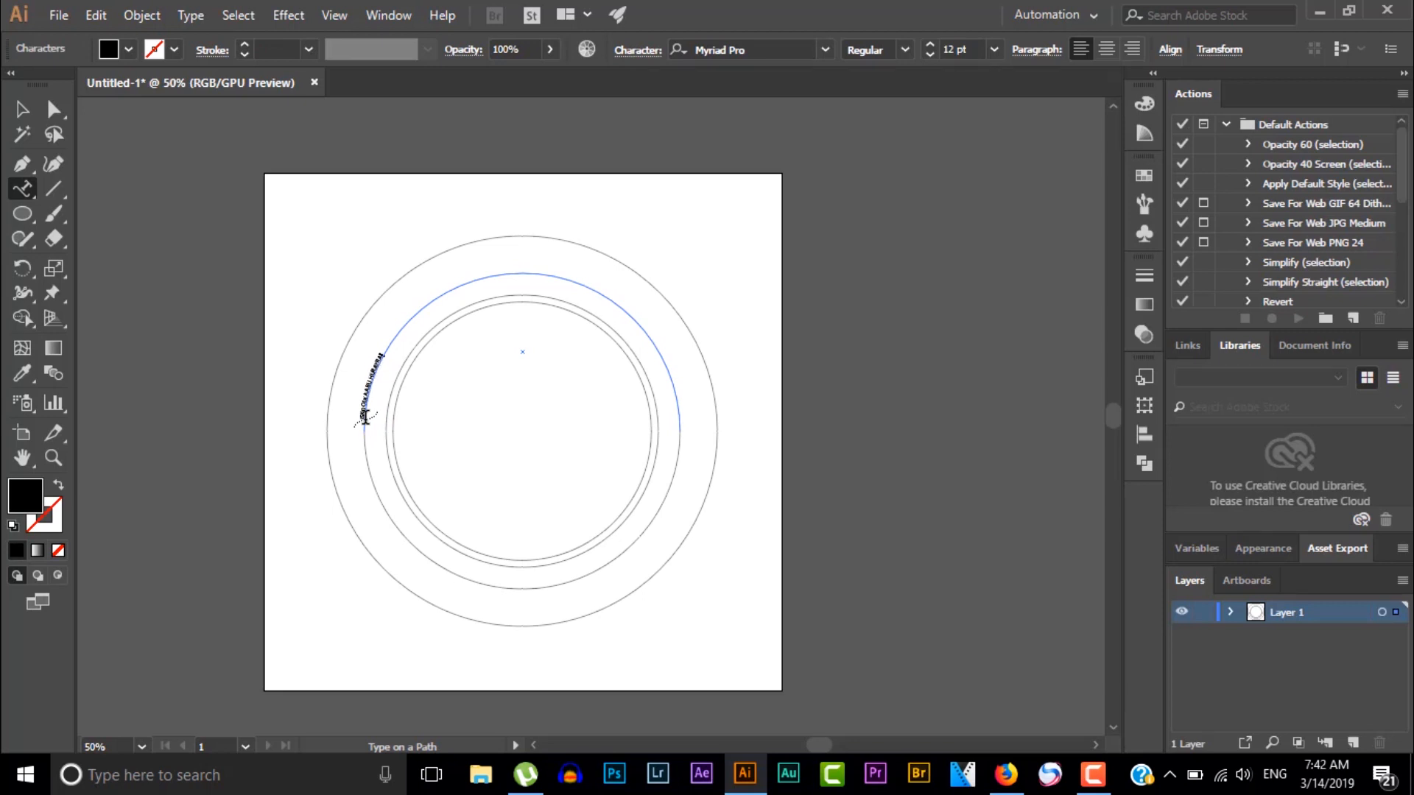
# Format the curved school name in Adobe Arabic Bold at 105 pt and deselect it.
pyautogui.hotkey('ctrl', 'a')
pyautogui.click(647, 52)
pyautogui.scroll(-1, 522, 86)
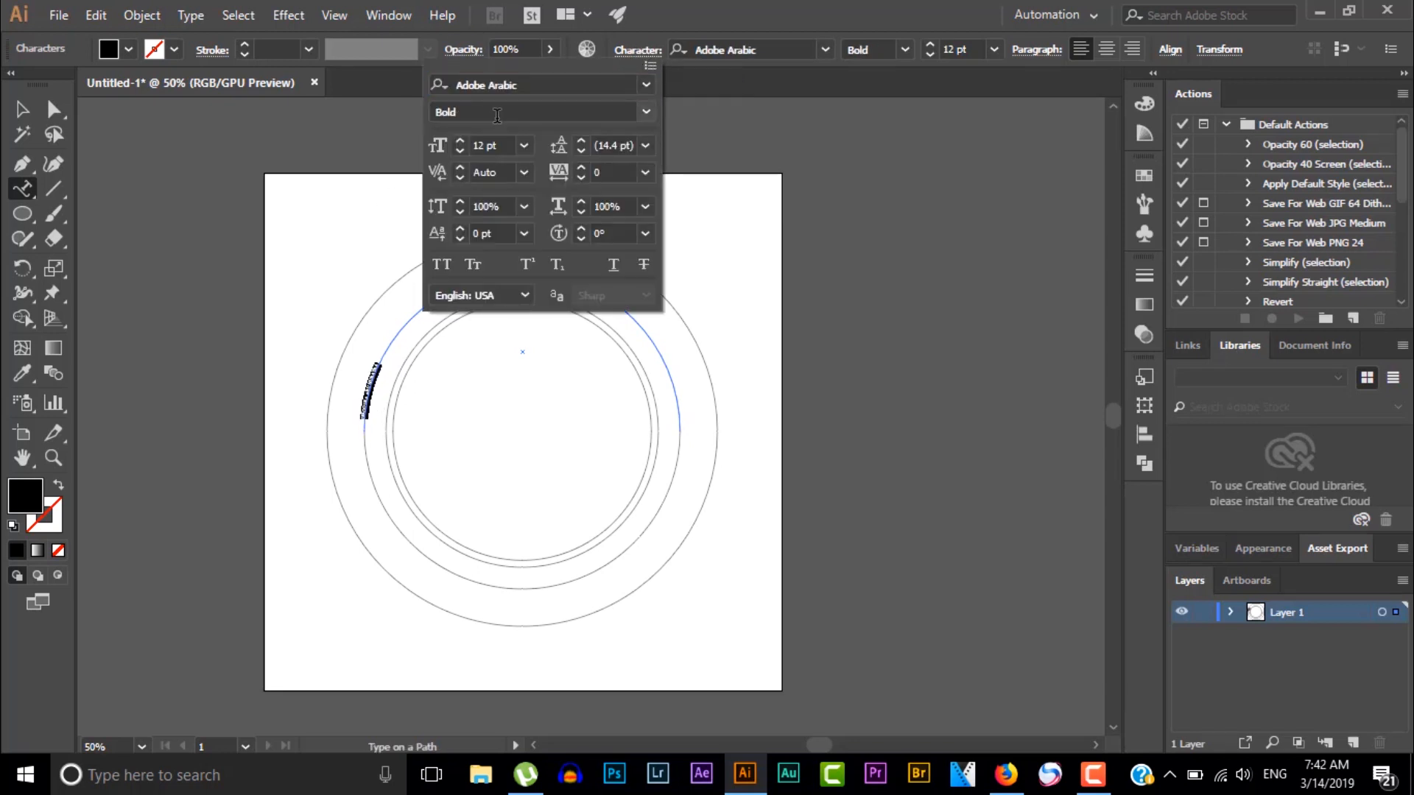
pyautogui.moveTo(462, 140); pyautogui.dragTo(461, 140)
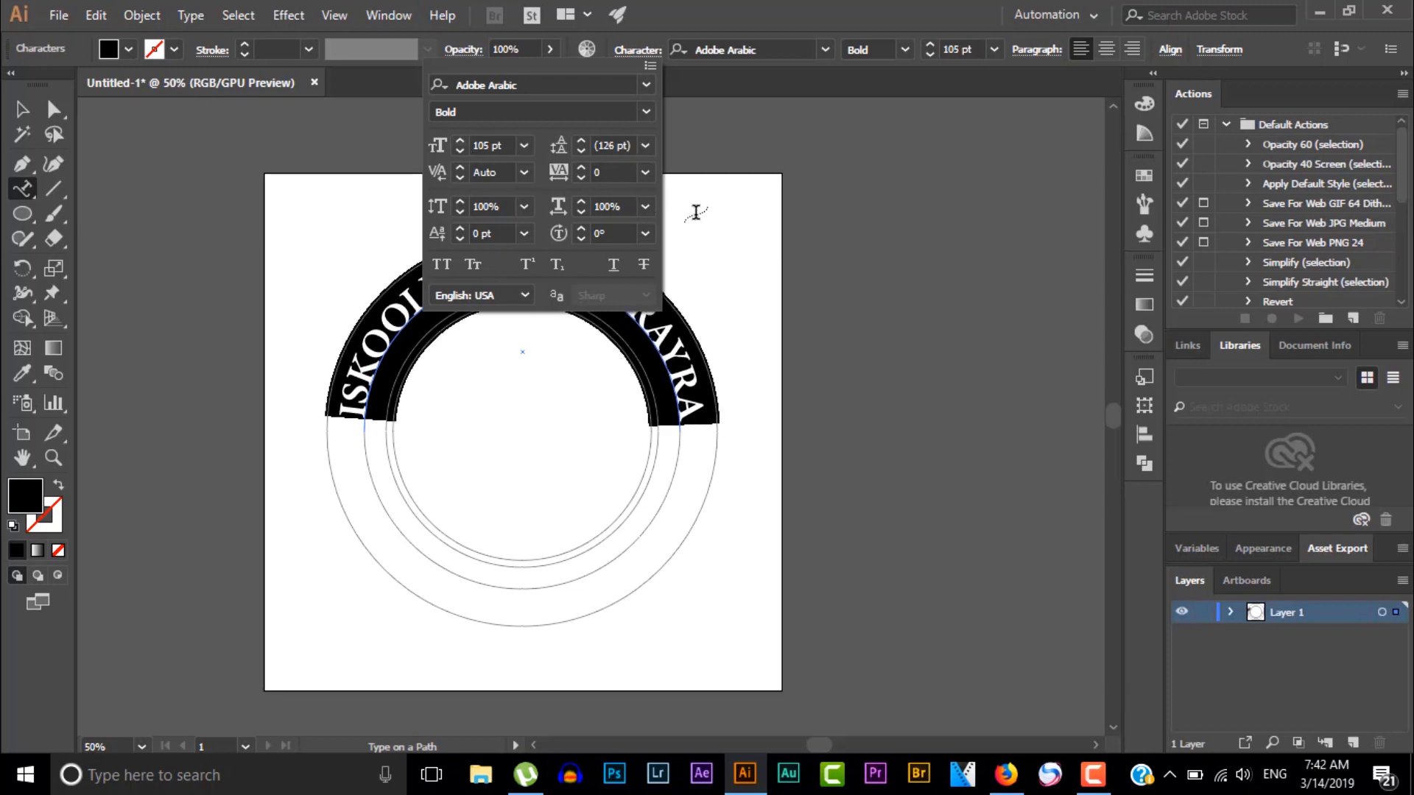
pyautogui.press('Escape')
pyautogui.click(23, 109)
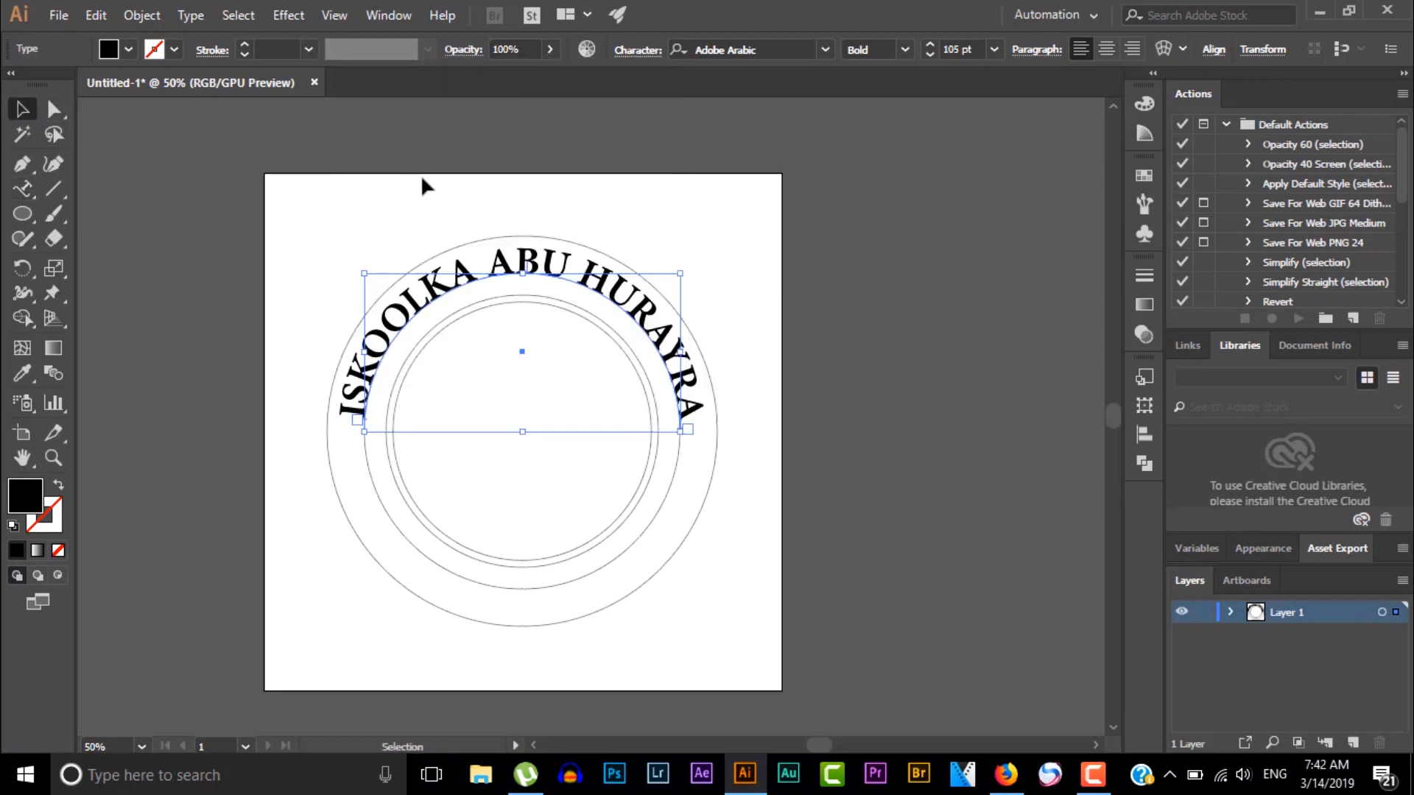
pyautogui.click(421, 185)
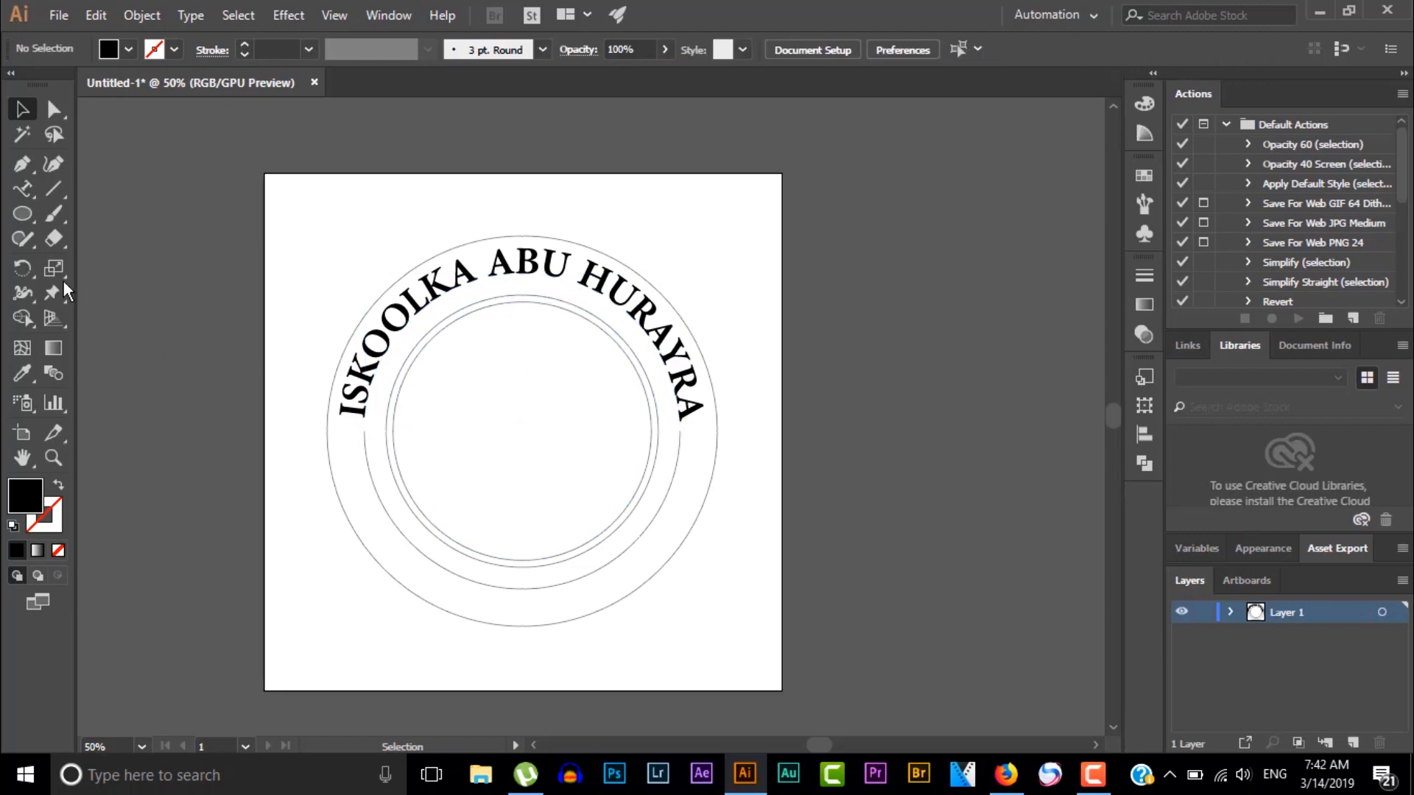
# Start type on a path along the upper half of the 526 px circle and clear its placeholder text.
pyautogui.click(23, 189)
pyautogui.click(396, 374)
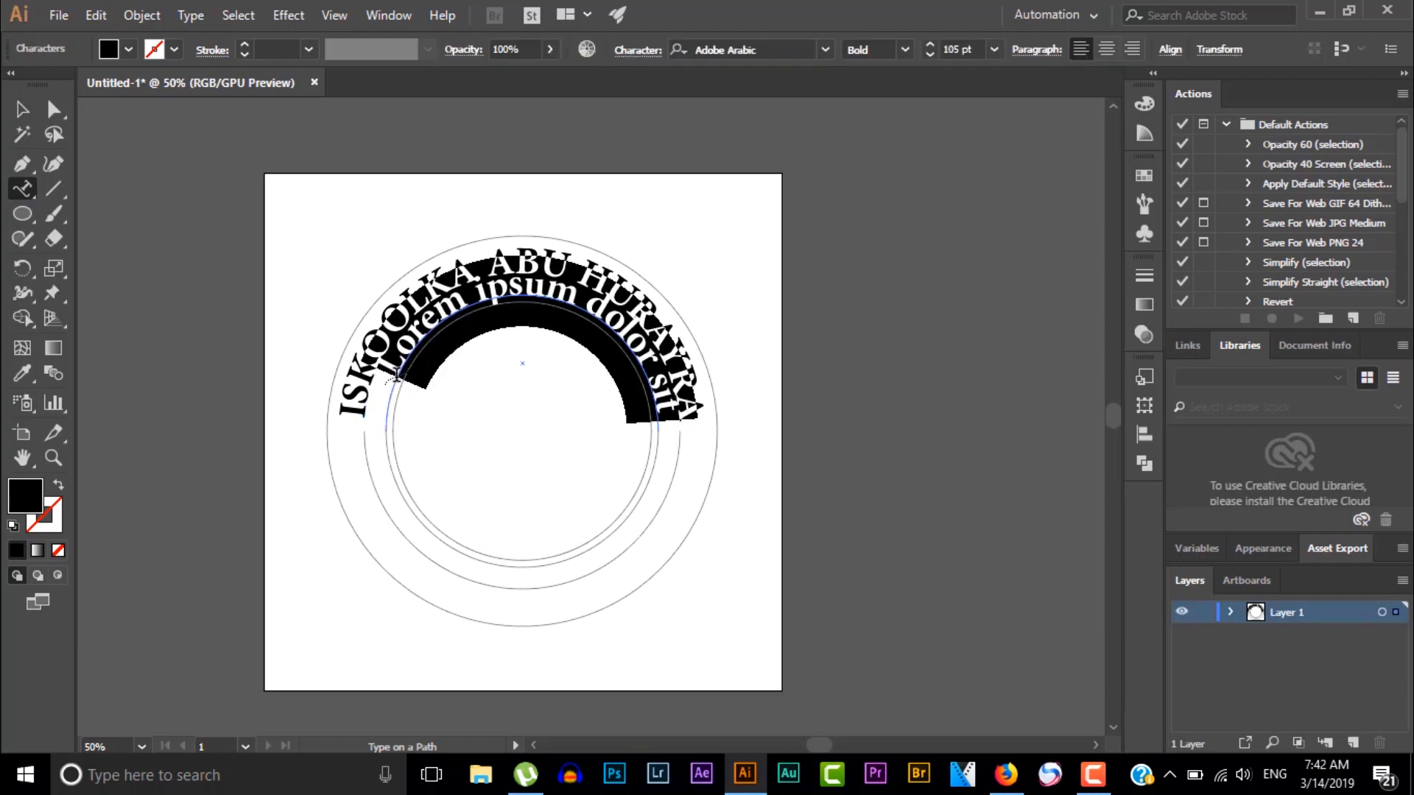
pyautogui.press('BackSpace')
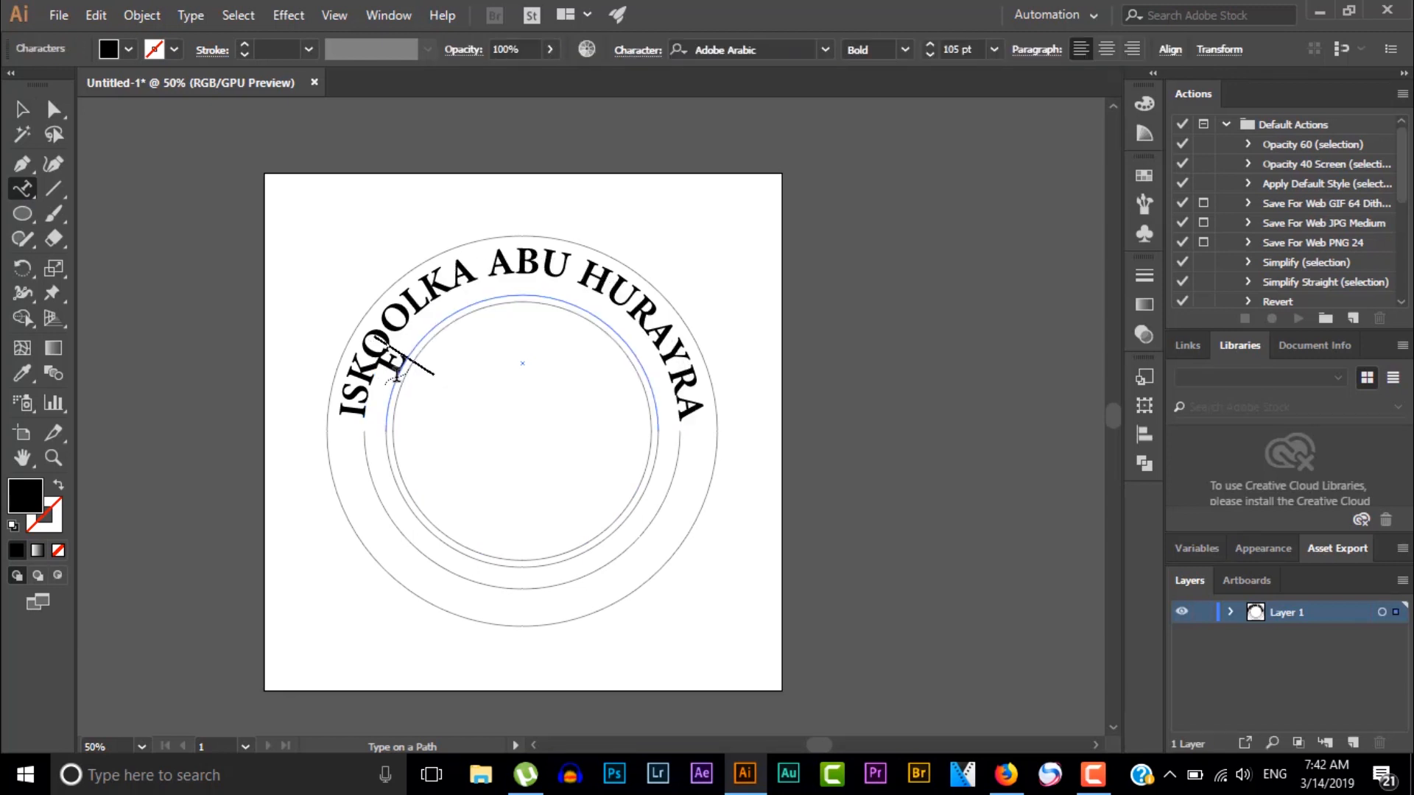
pyautogui.write('EEBA')
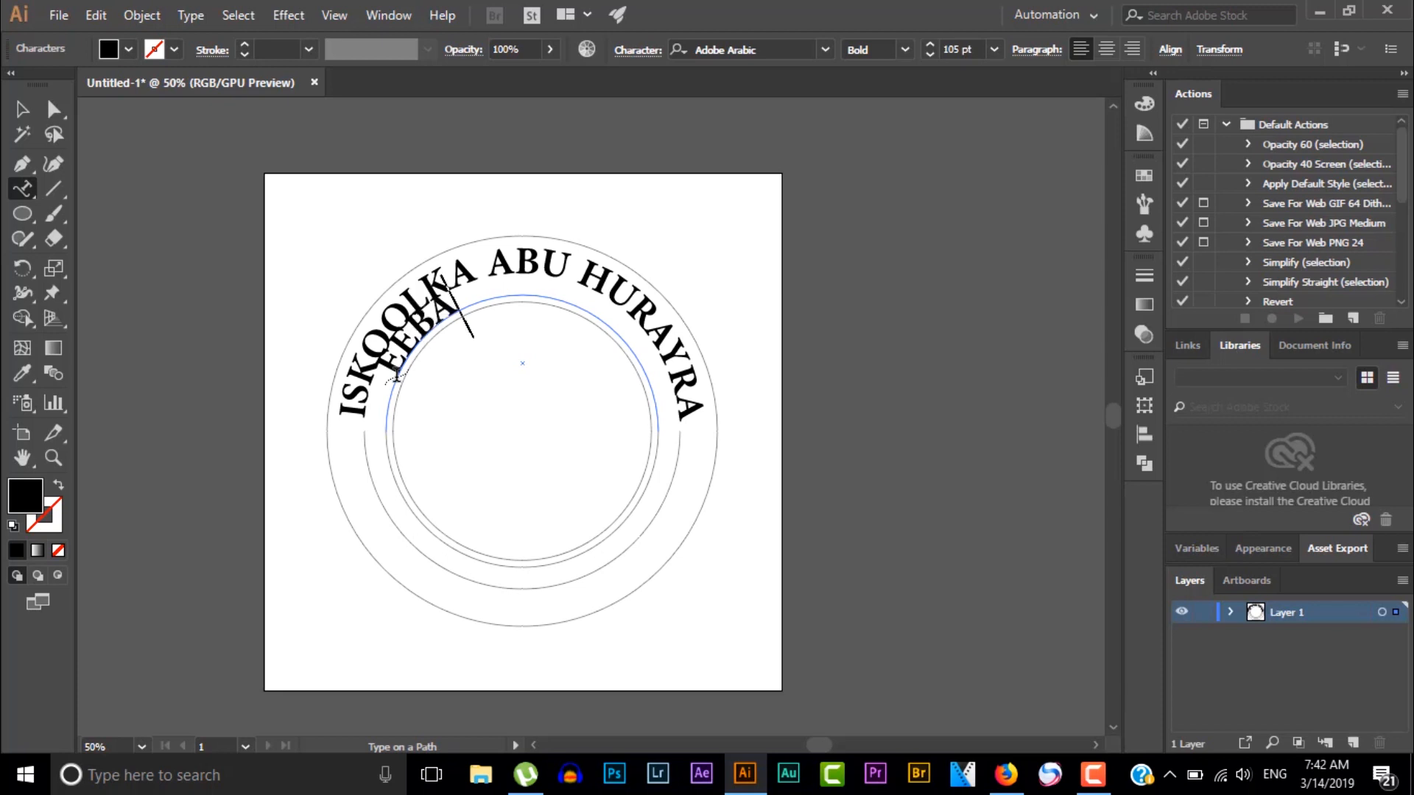
pyautogui.press('BackSpace')
pyautogui.press('BackSpace')
pyautogui.press('Escape')
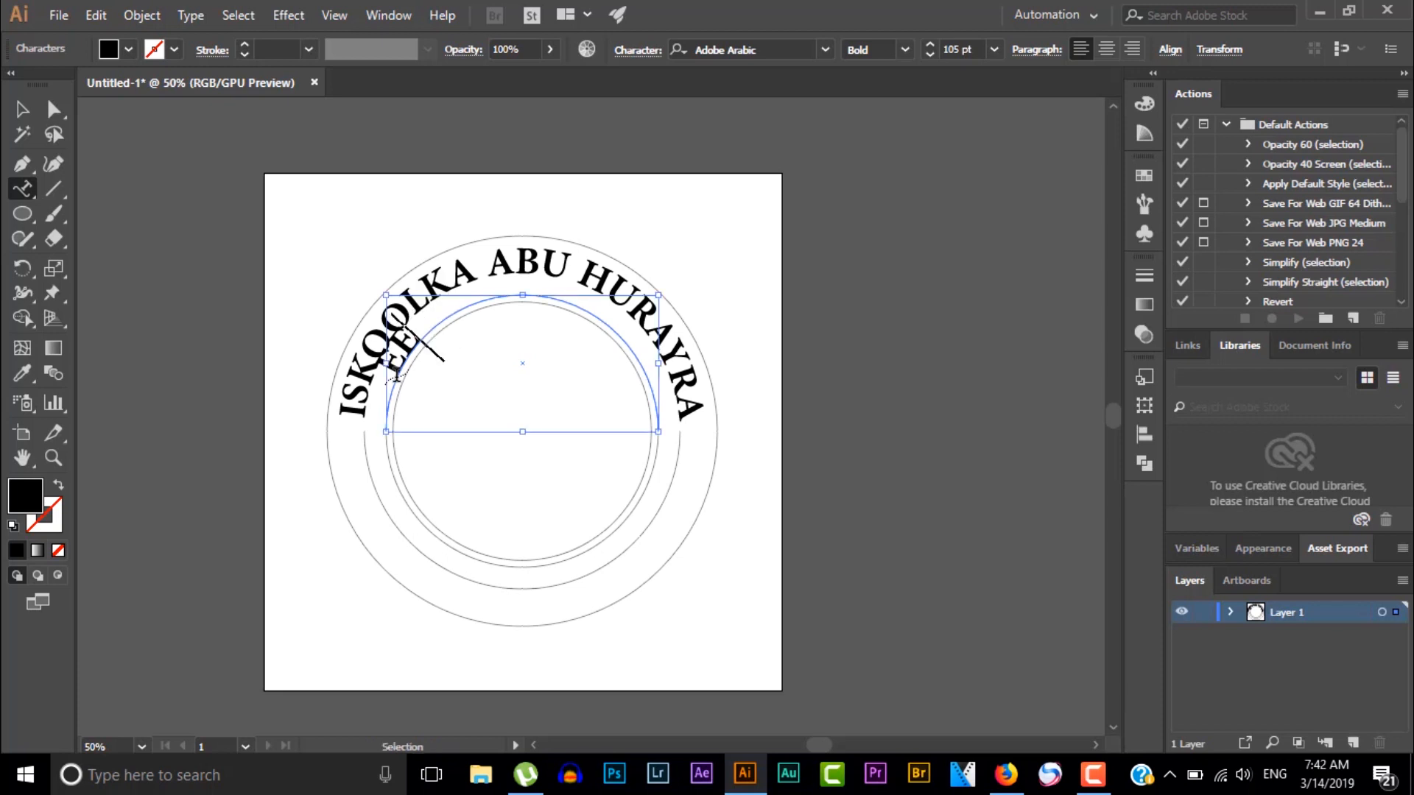
pyautogui.press('BackSpace')
pyautogui.press('BackSpace')
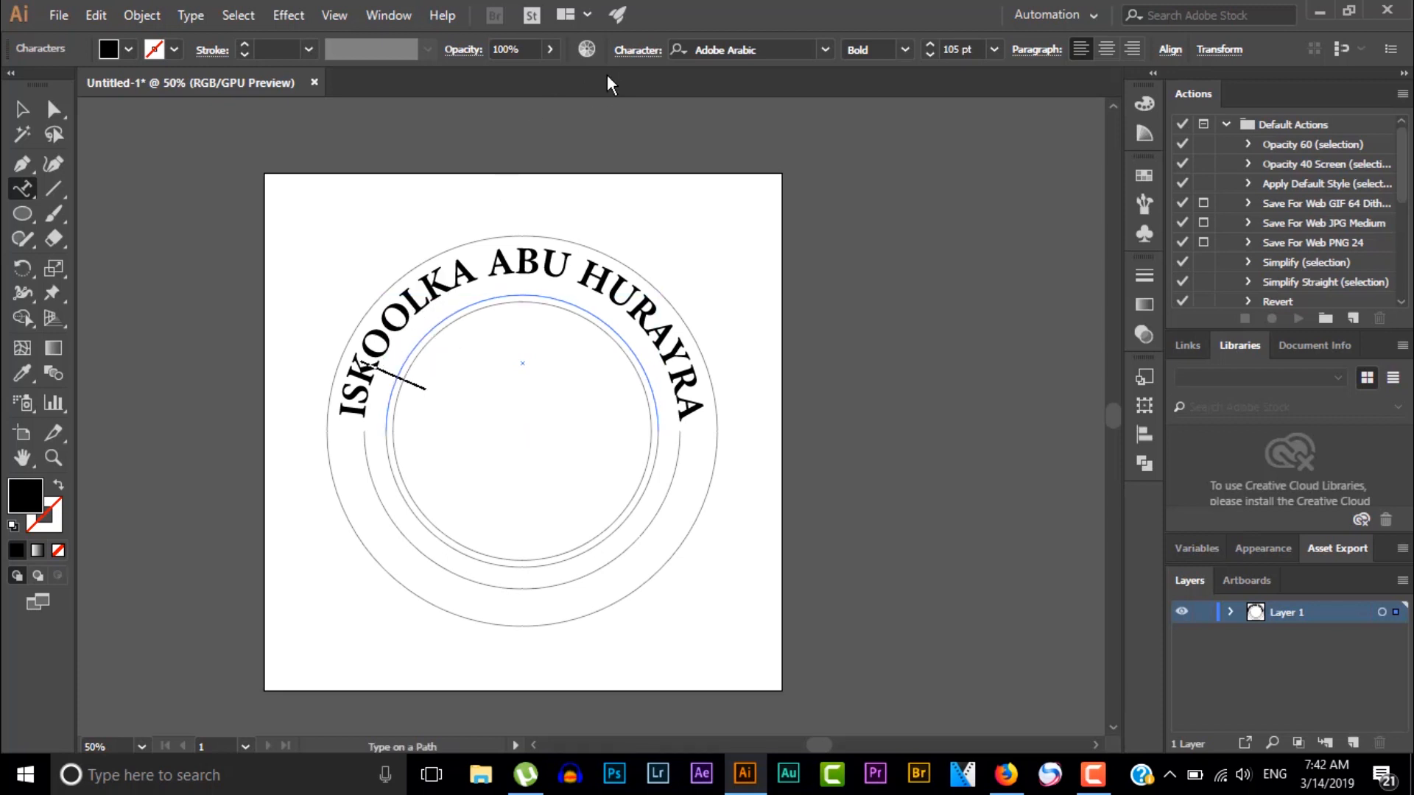
# Reduce the font size of the empty path text on the 526 px circle's upper half to 92 pt.
pyautogui.click(635, 50)
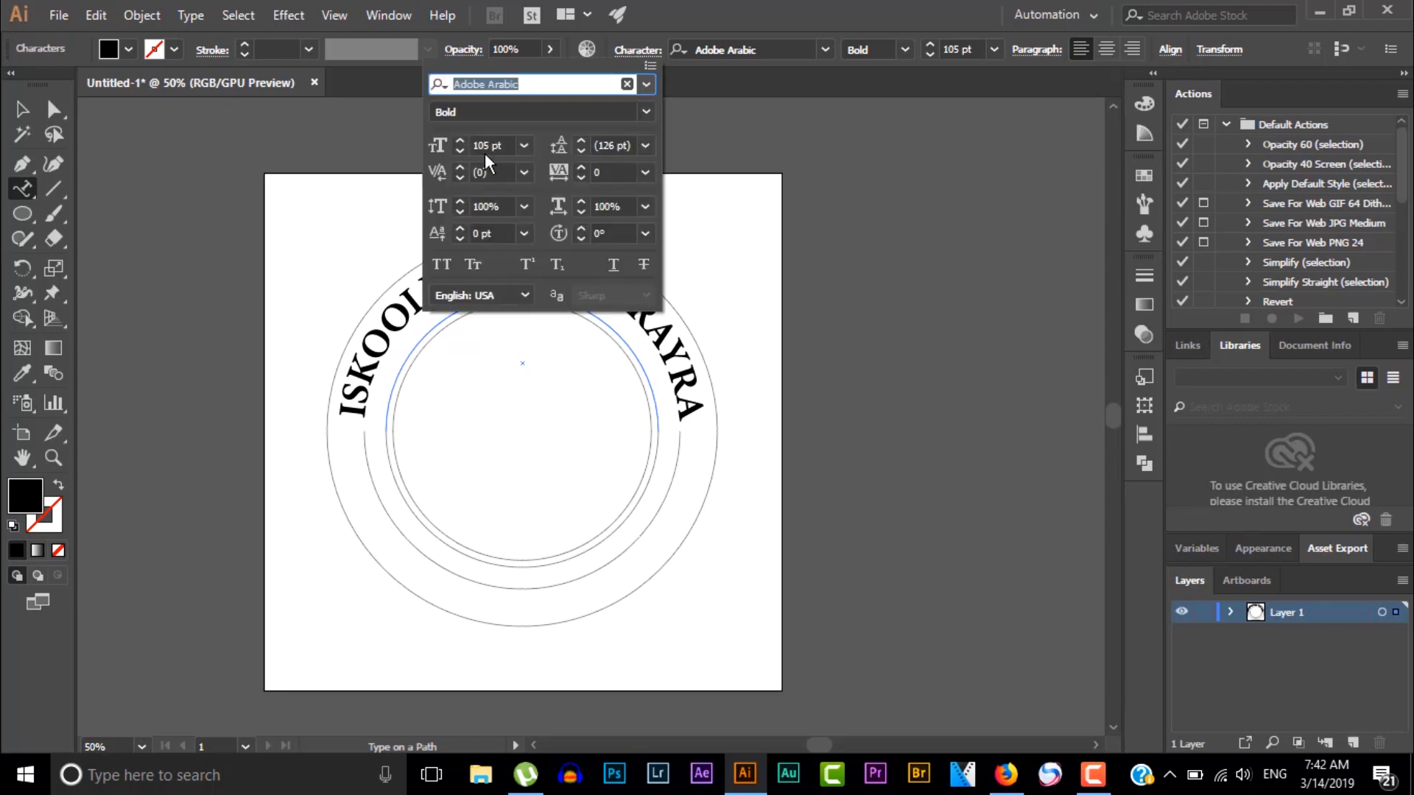
pyautogui.click(458, 150)
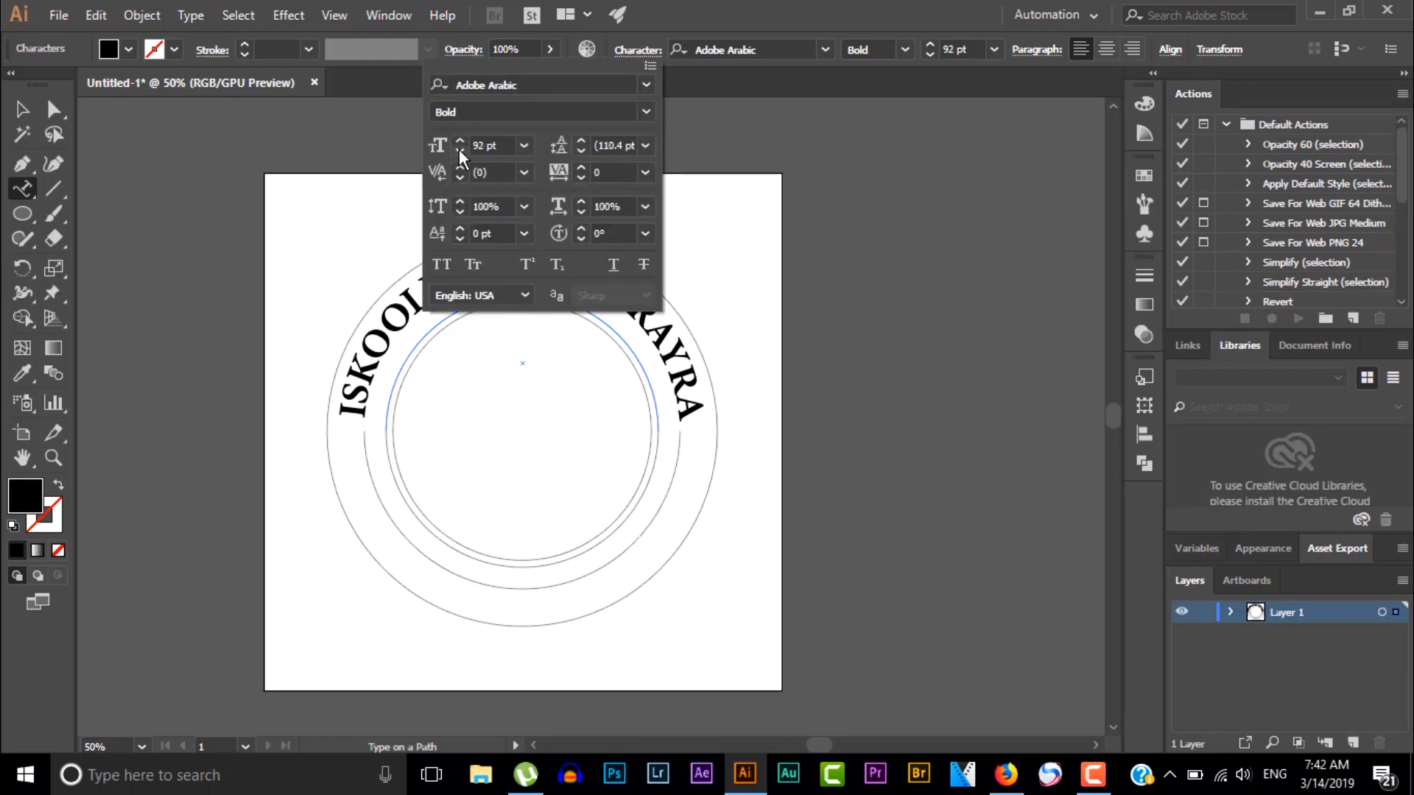
pyautogui.click(388, 394)
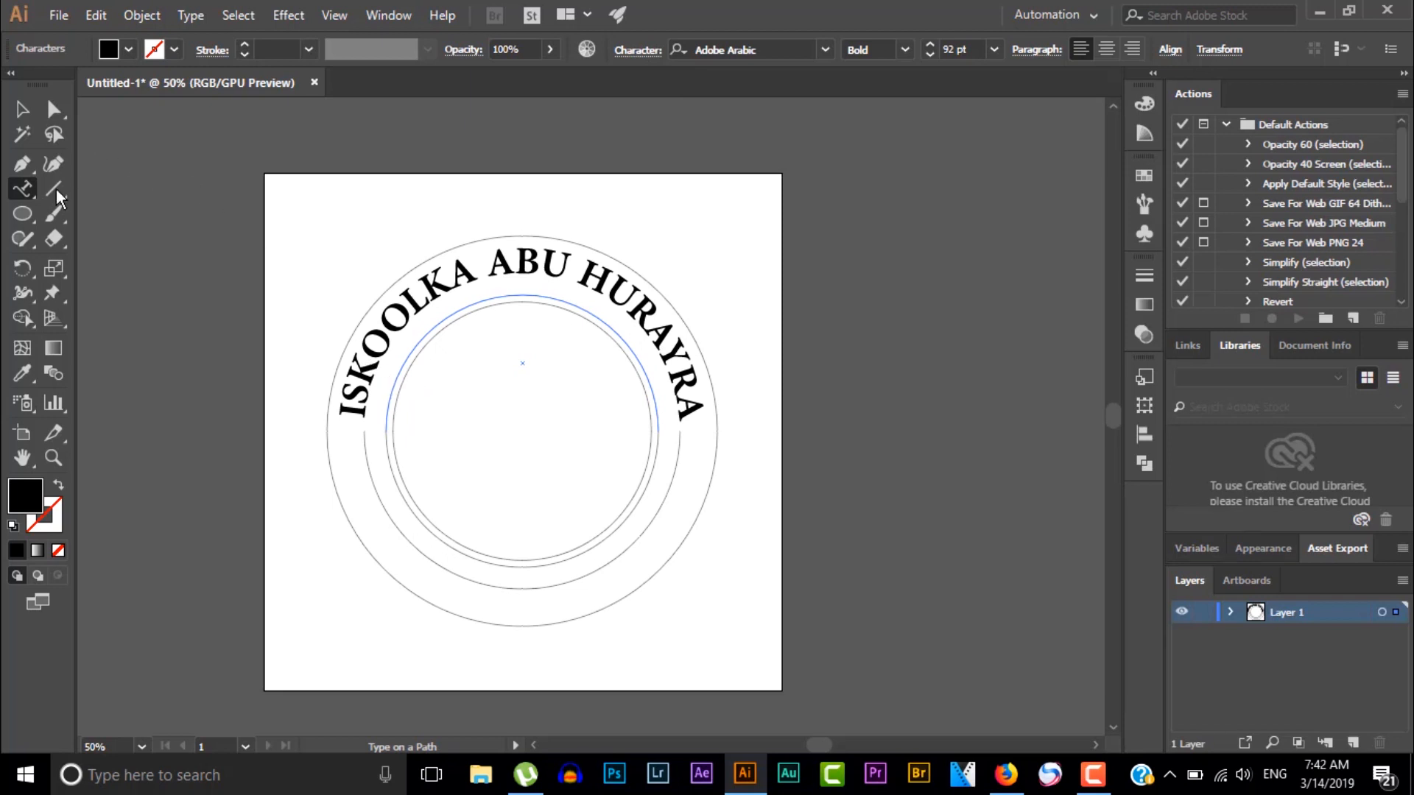
pyautogui.click(22, 109)
pyautogui.click(19, 193)
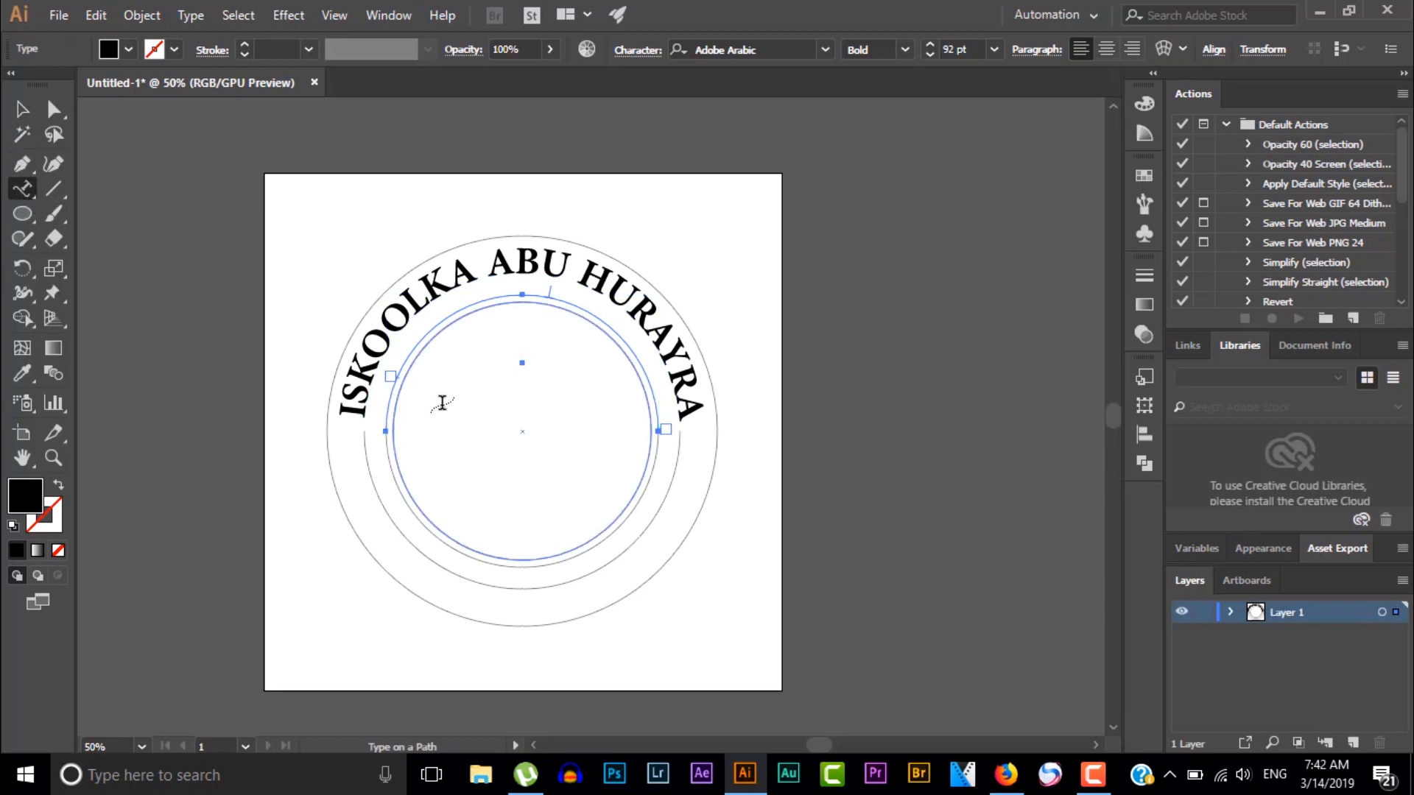
# Undo the recent font size reductions on the empty path text, returning it to 96 pt.
pyautogui.hotkey('ctrl', 'z')
pyautogui.hotkey('ctrl', 'z')
pyautogui.hotkey('ctrl', 'z')
pyautogui.hotkey('ctrl', 'z')
pyautogui.hotkey('ctrl', 'z')
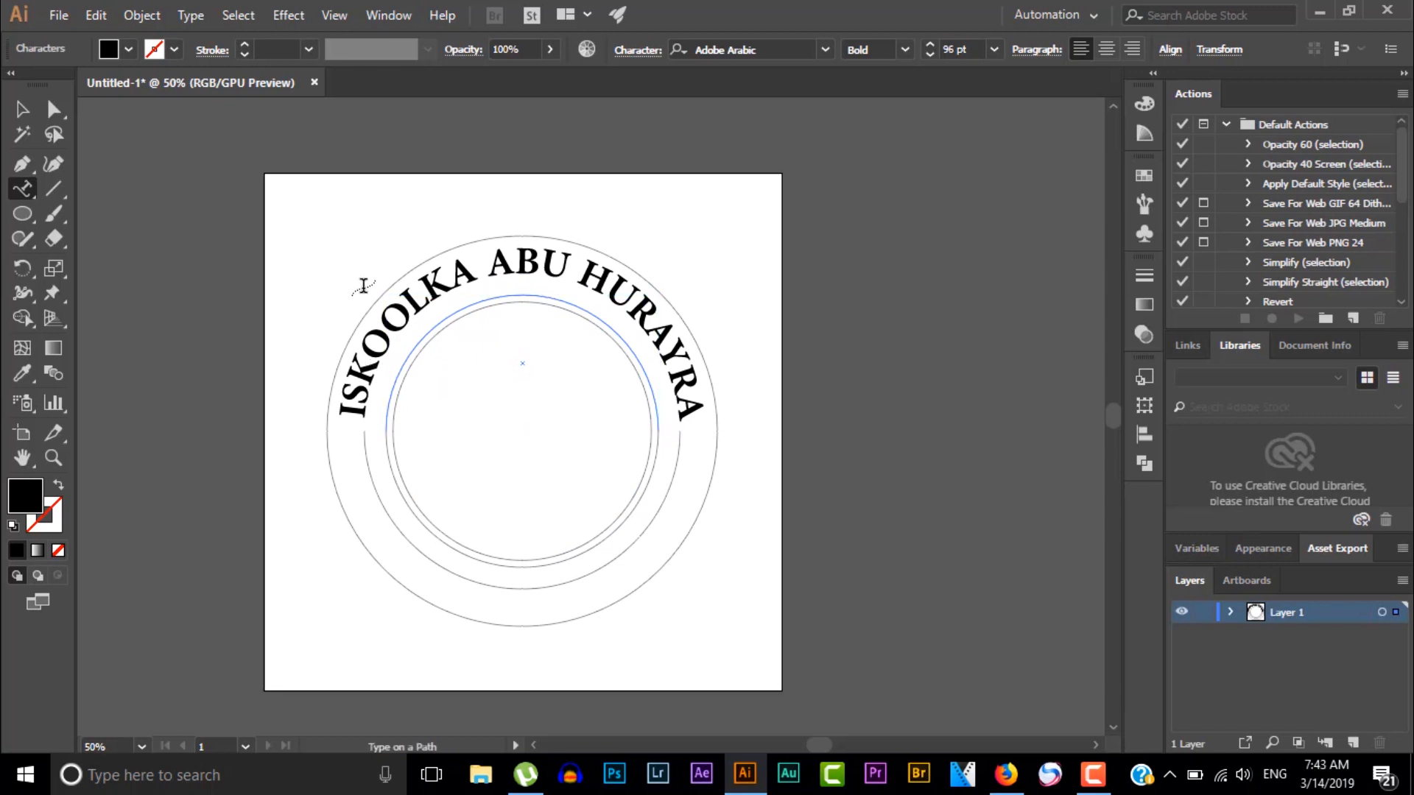
# Enter "EE BARASHADA DURUUSTA DIINIGA" as path text along the upper half of the 526 px circle.
pyautogui.write('EE')
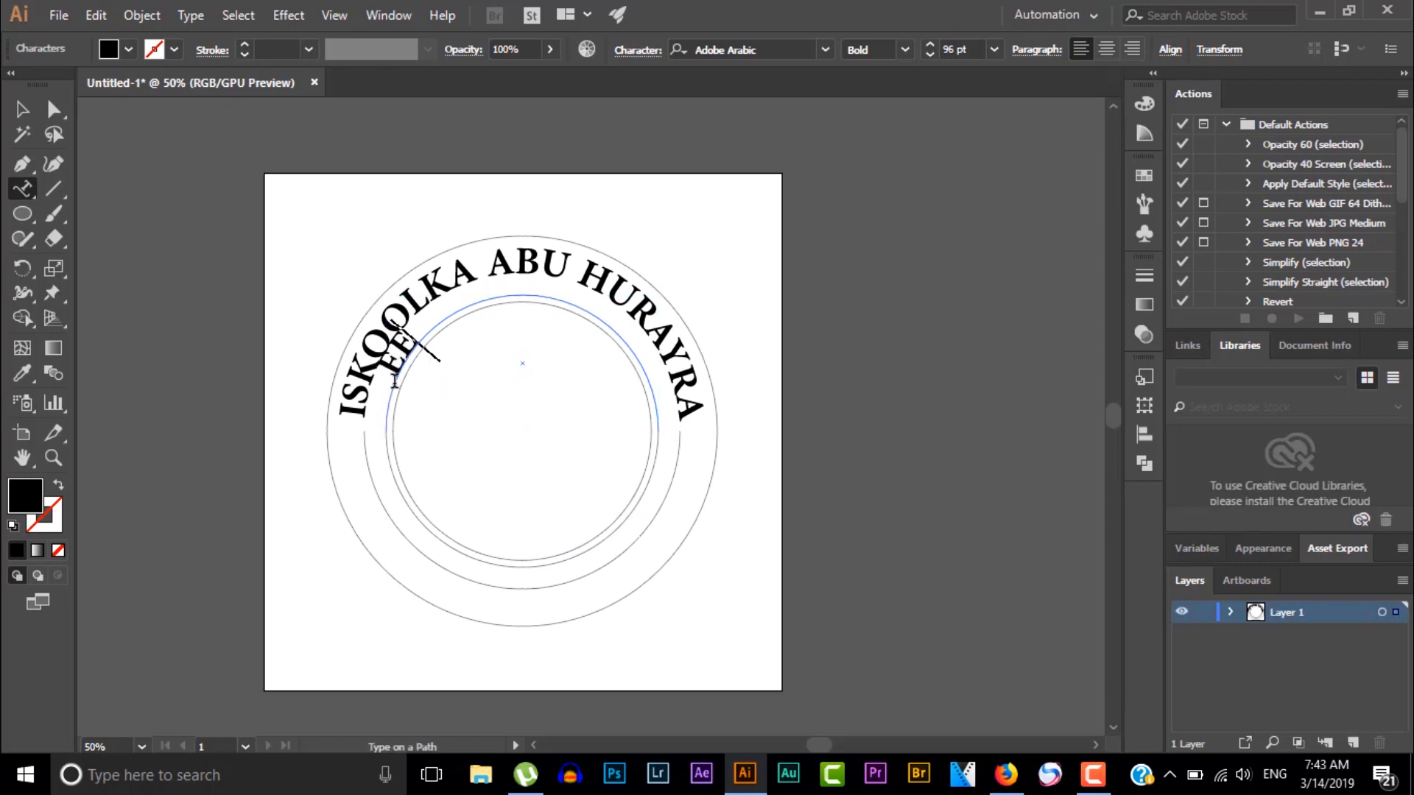
pyautogui.write(' BARA')
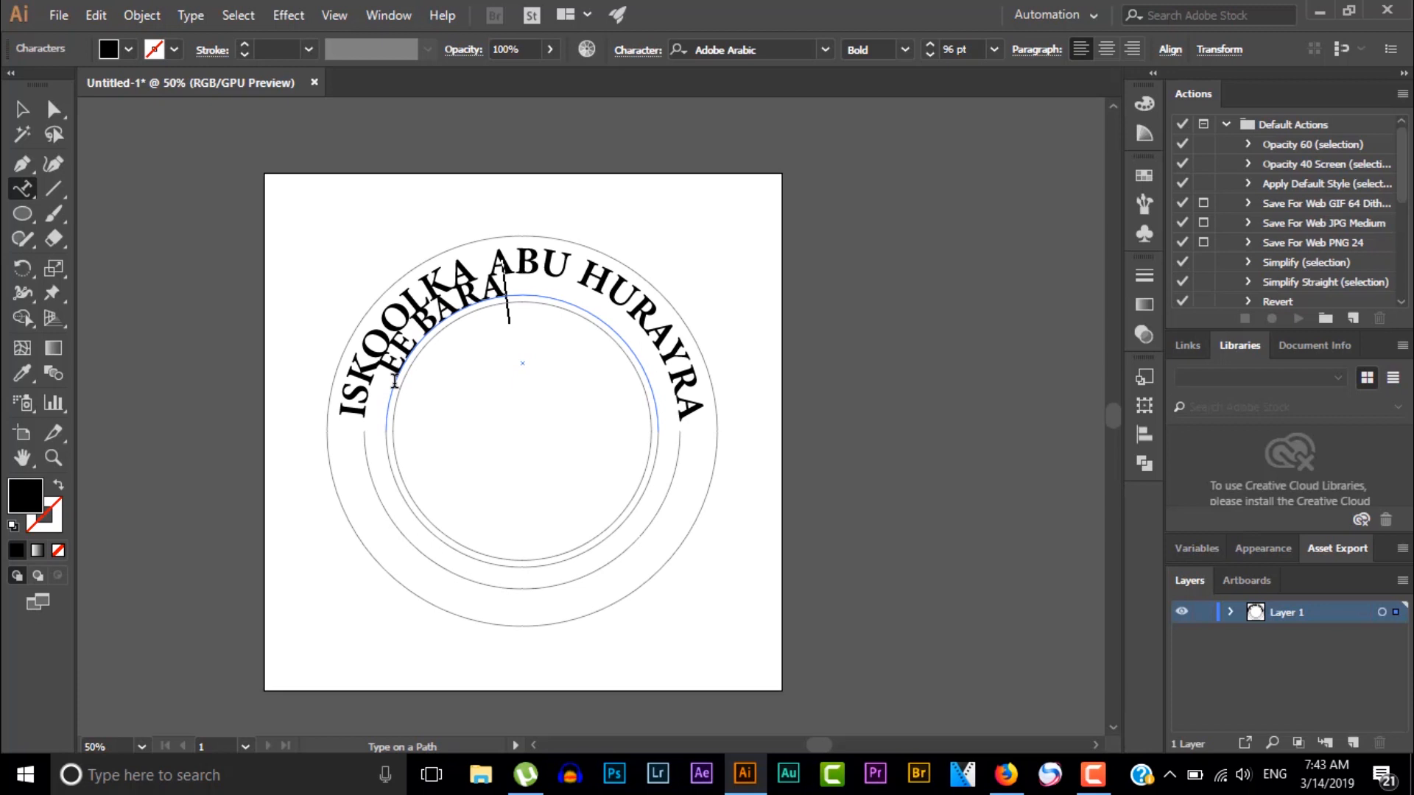
pyautogui.write('SHADA')
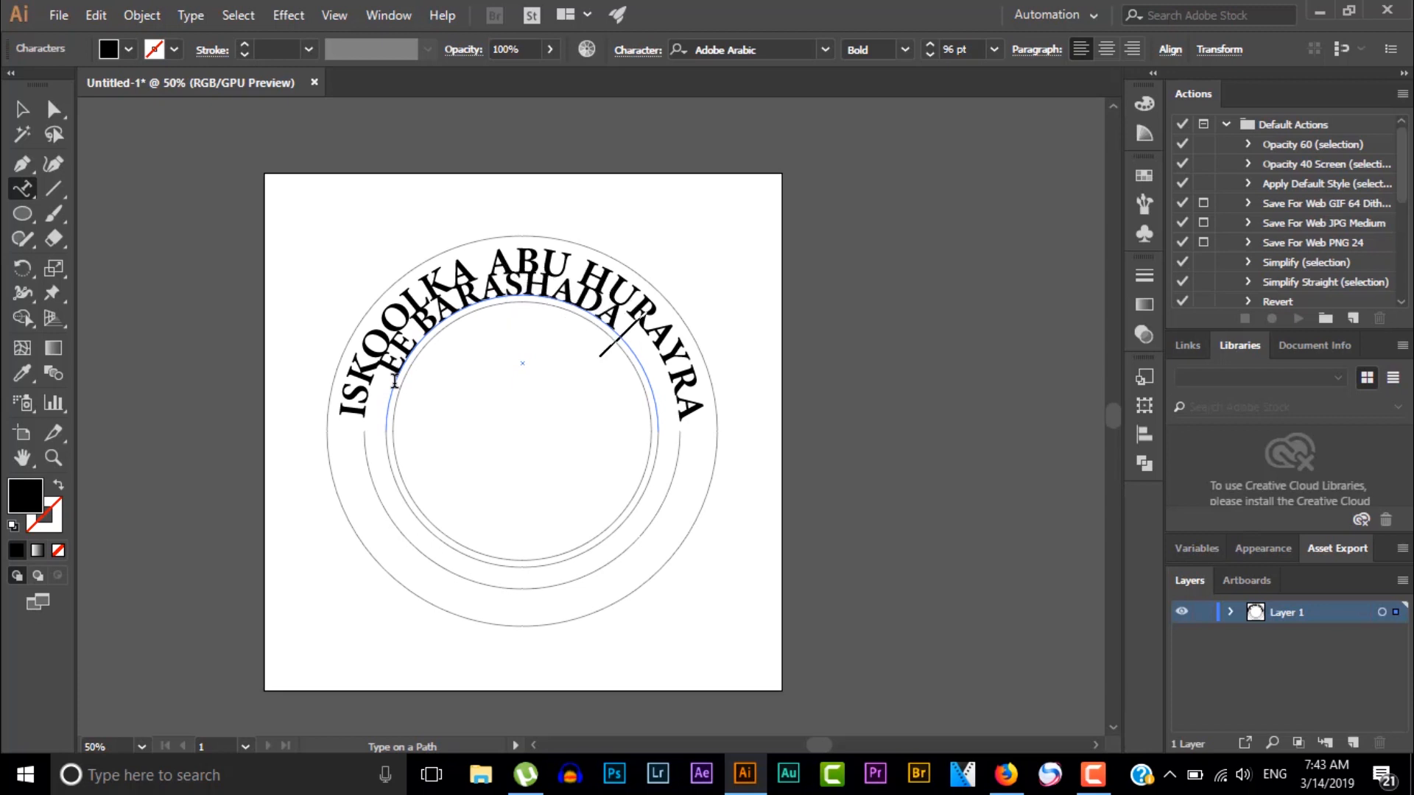
pyautogui.write(' QURAA')
# Reduce the whole "EE BARASHADA DURUUSTA DIINIGA" text to a font size of 53 pt.
pyautogui.hotkey('ctrl', 'a')
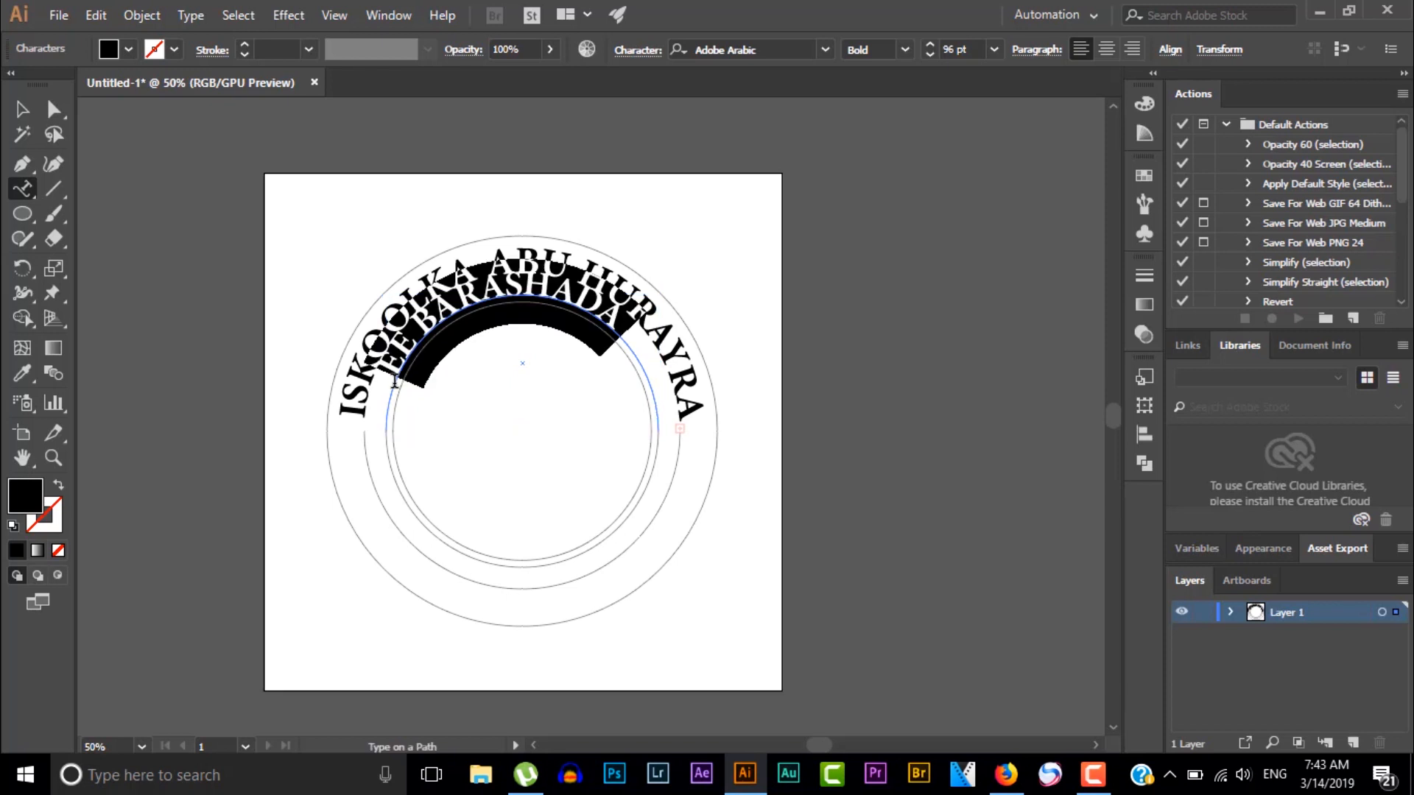
pyautogui.click(639, 52)
pyautogui.click(461, 150)
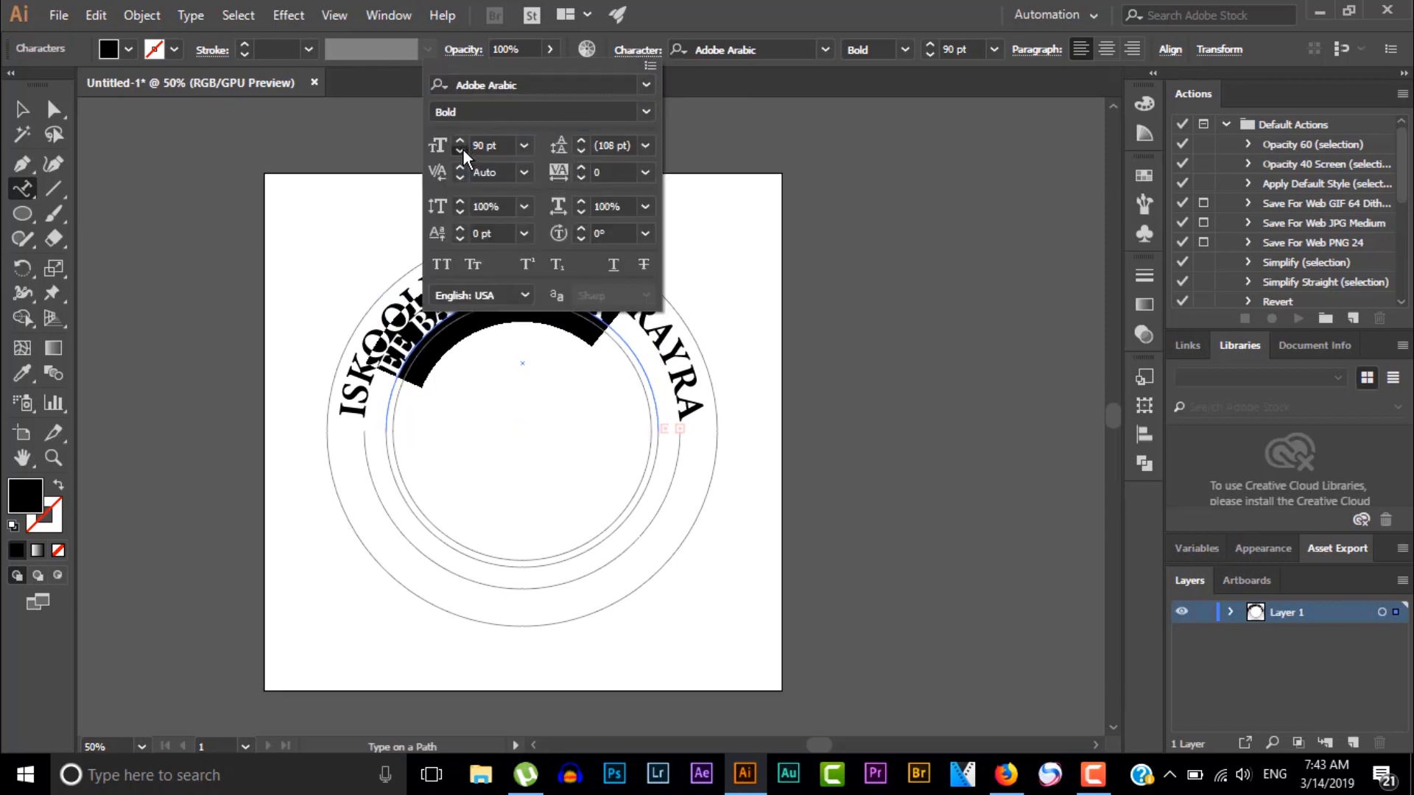
pyautogui.click(462, 150)
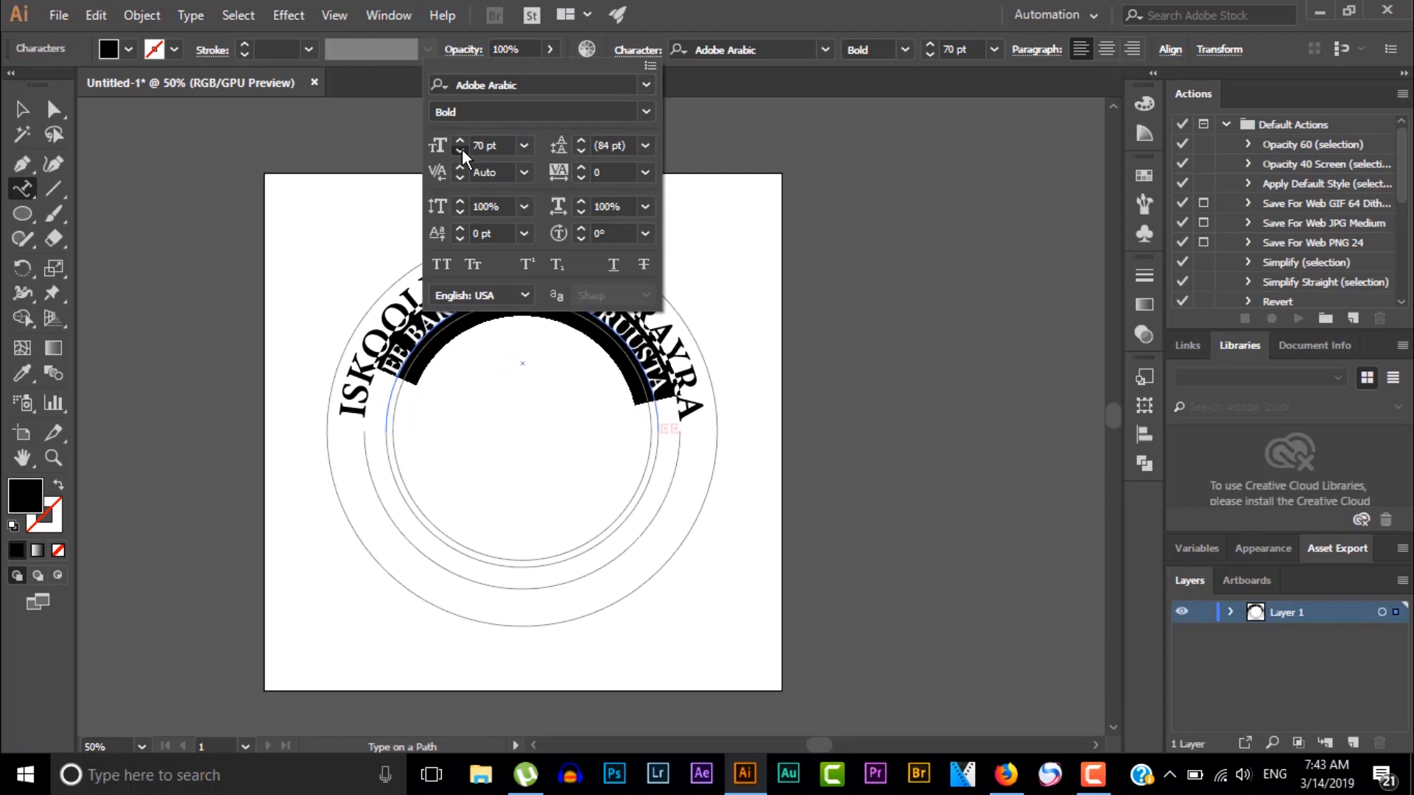
pyautogui.click(462, 149)
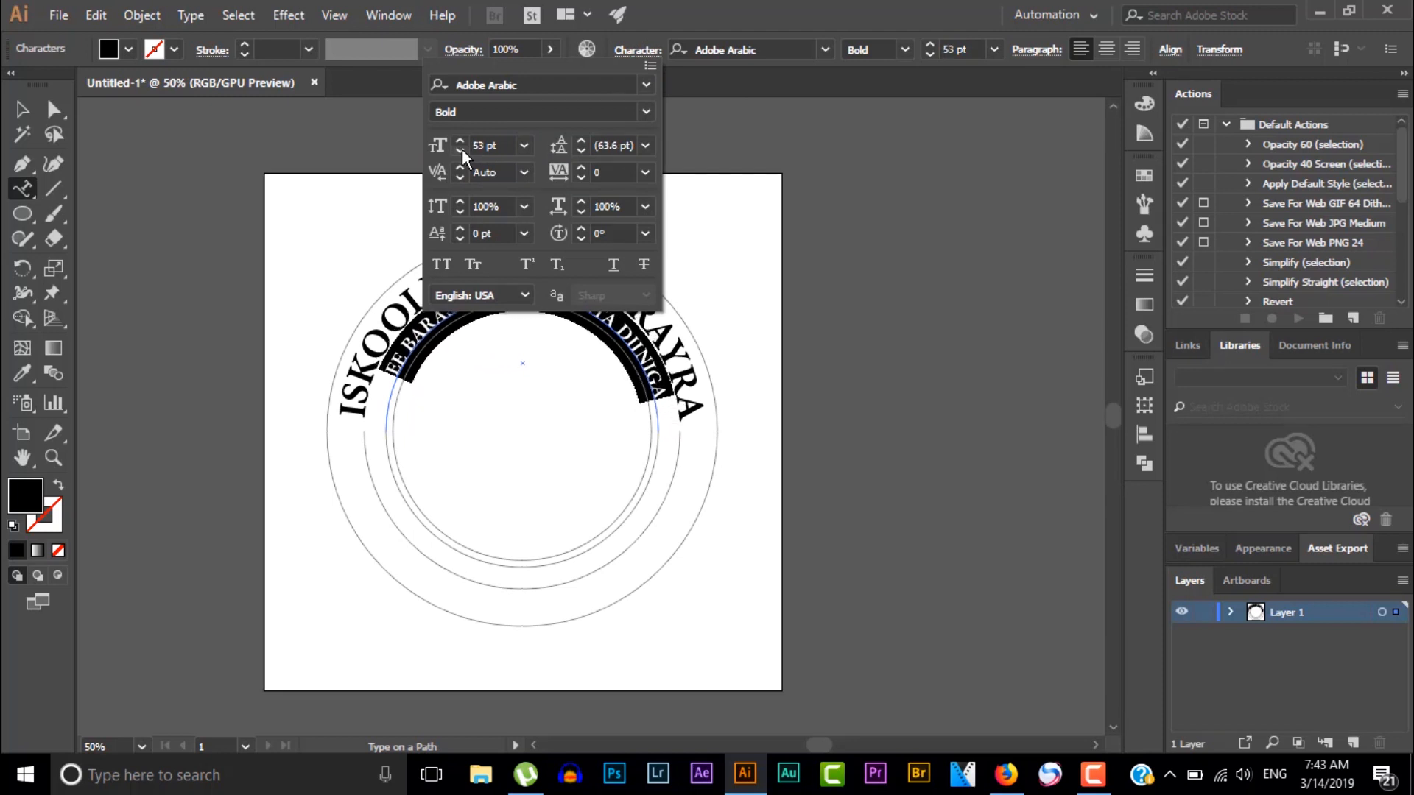
pyautogui.click(717, 87)
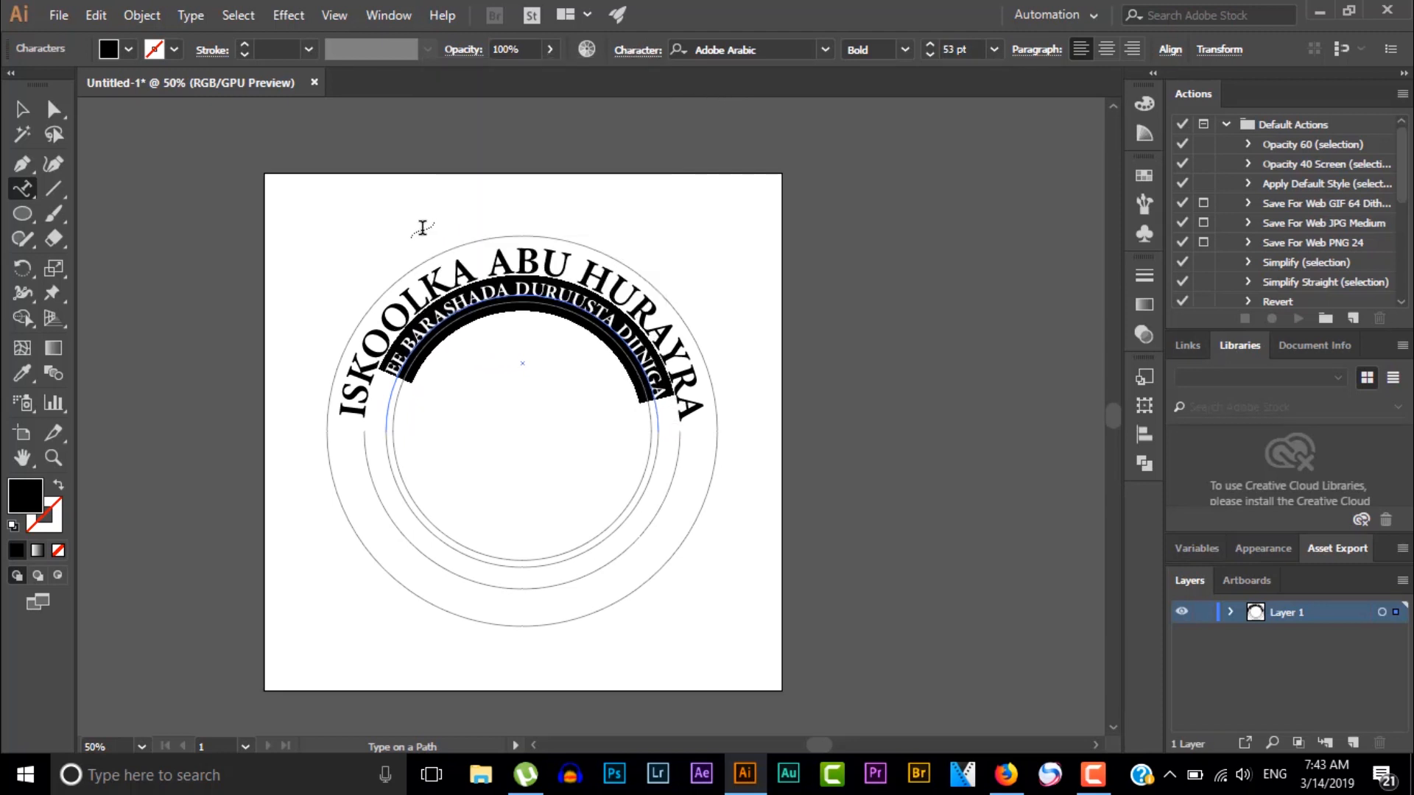
# Slide the "EE BARASHADA DURUUSTA DIINIGA" text back along its path to centre it beneath the school name, and deselect it.
pyautogui.click(53, 109)
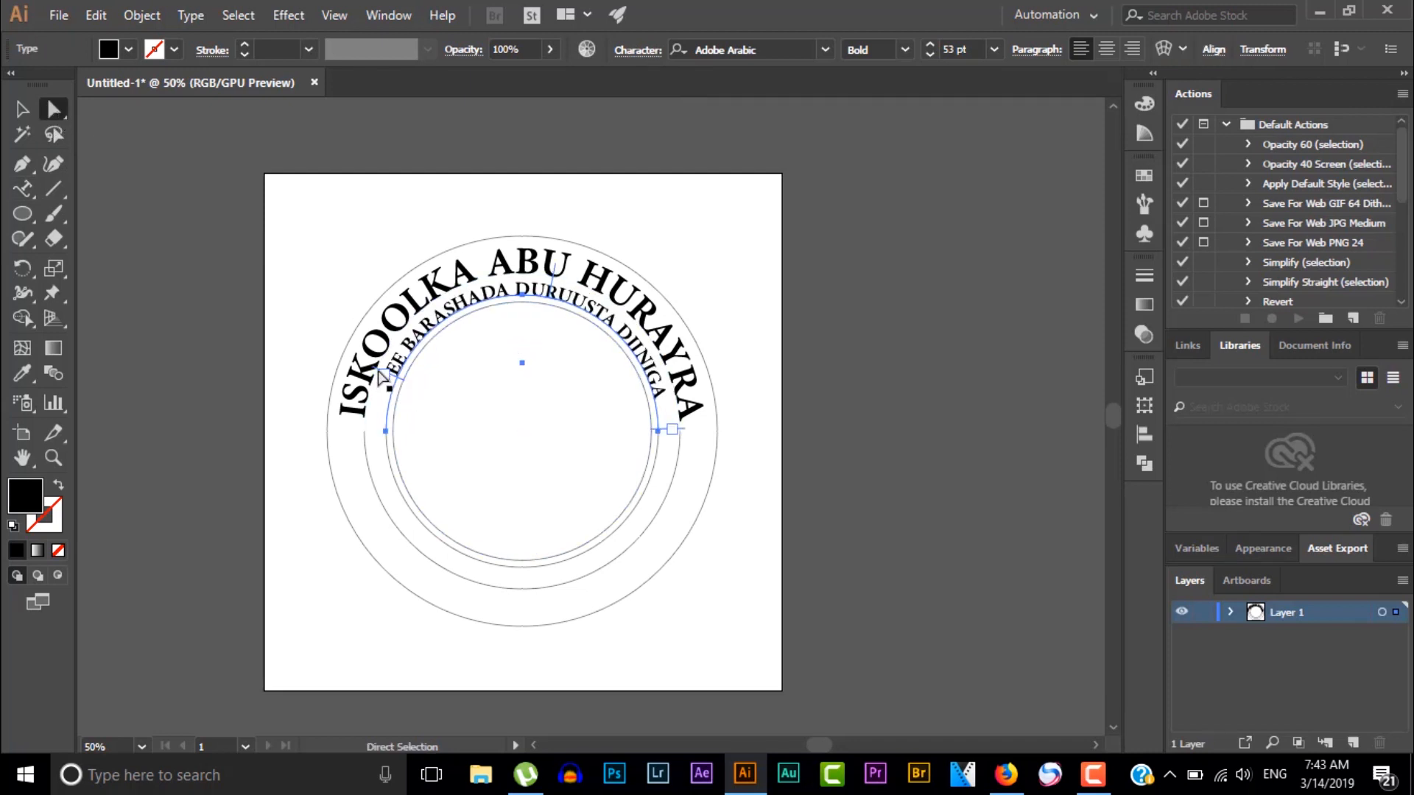
pyautogui.moveTo(383, 377); pyautogui.dragTo(378, 396)
pyautogui.click(346, 262)
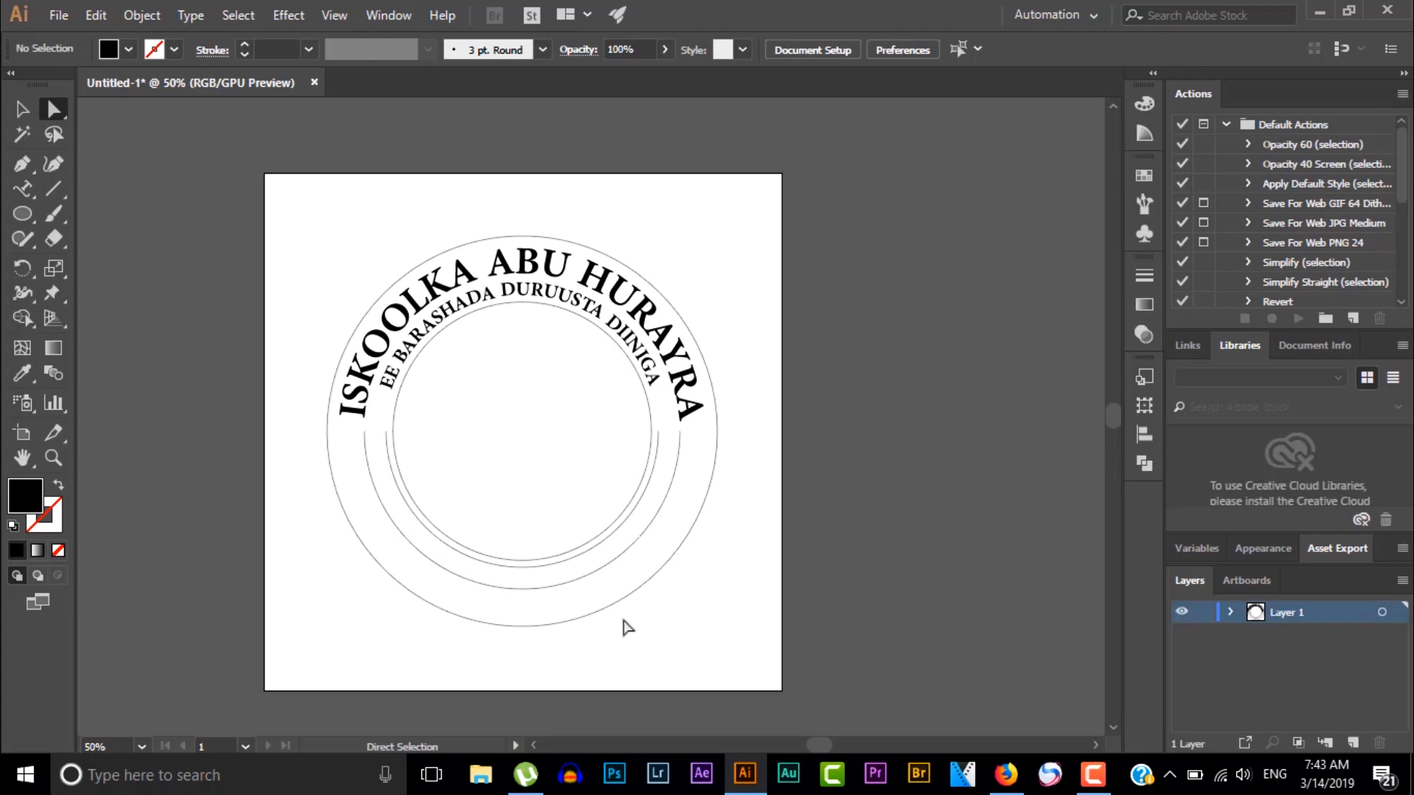
# Add type on a path along the lower half of the second-largest circle and paste the copied Arabic school name.
pyautogui.click(30, 182)
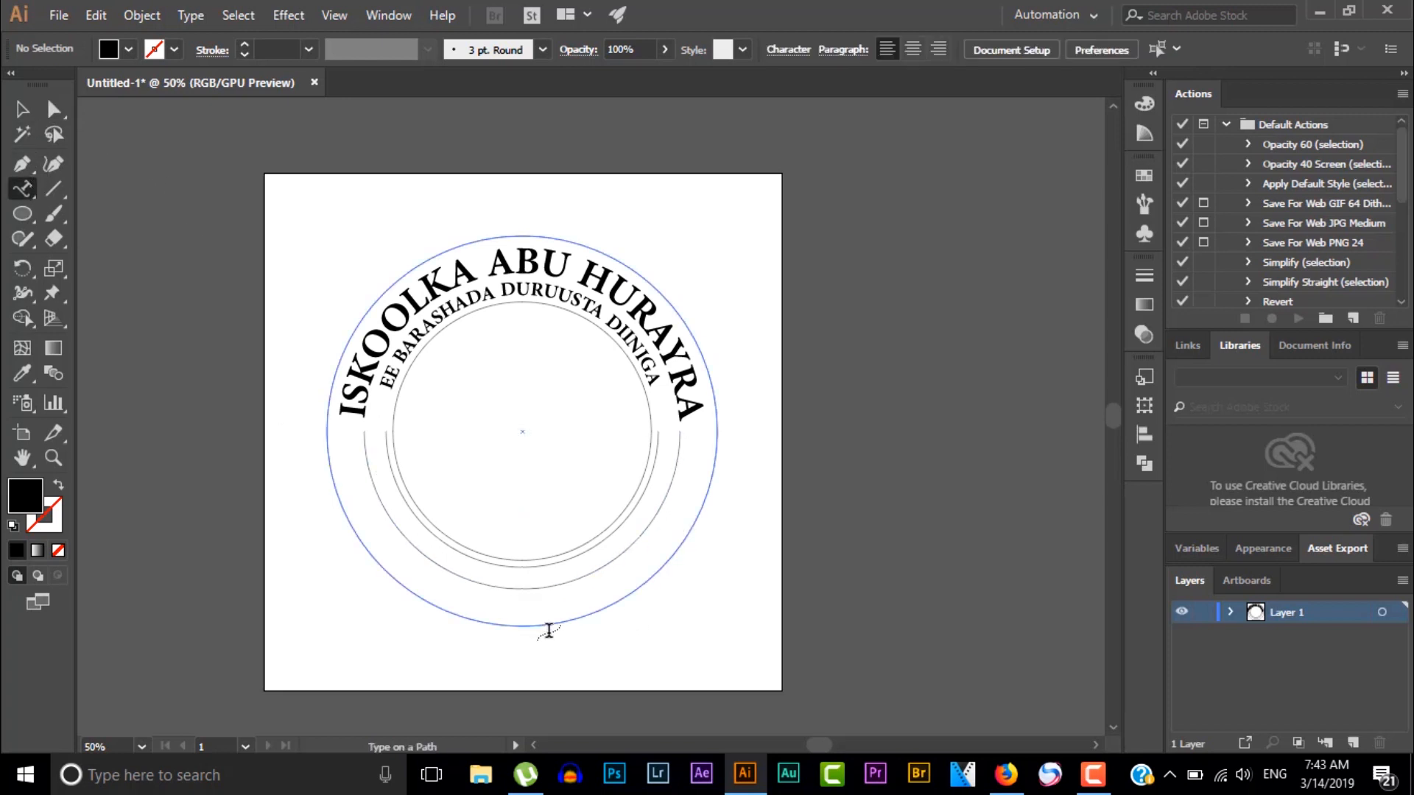
pyautogui.click(681, 441)
pyautogui.hotkey('ctrl', 'v')
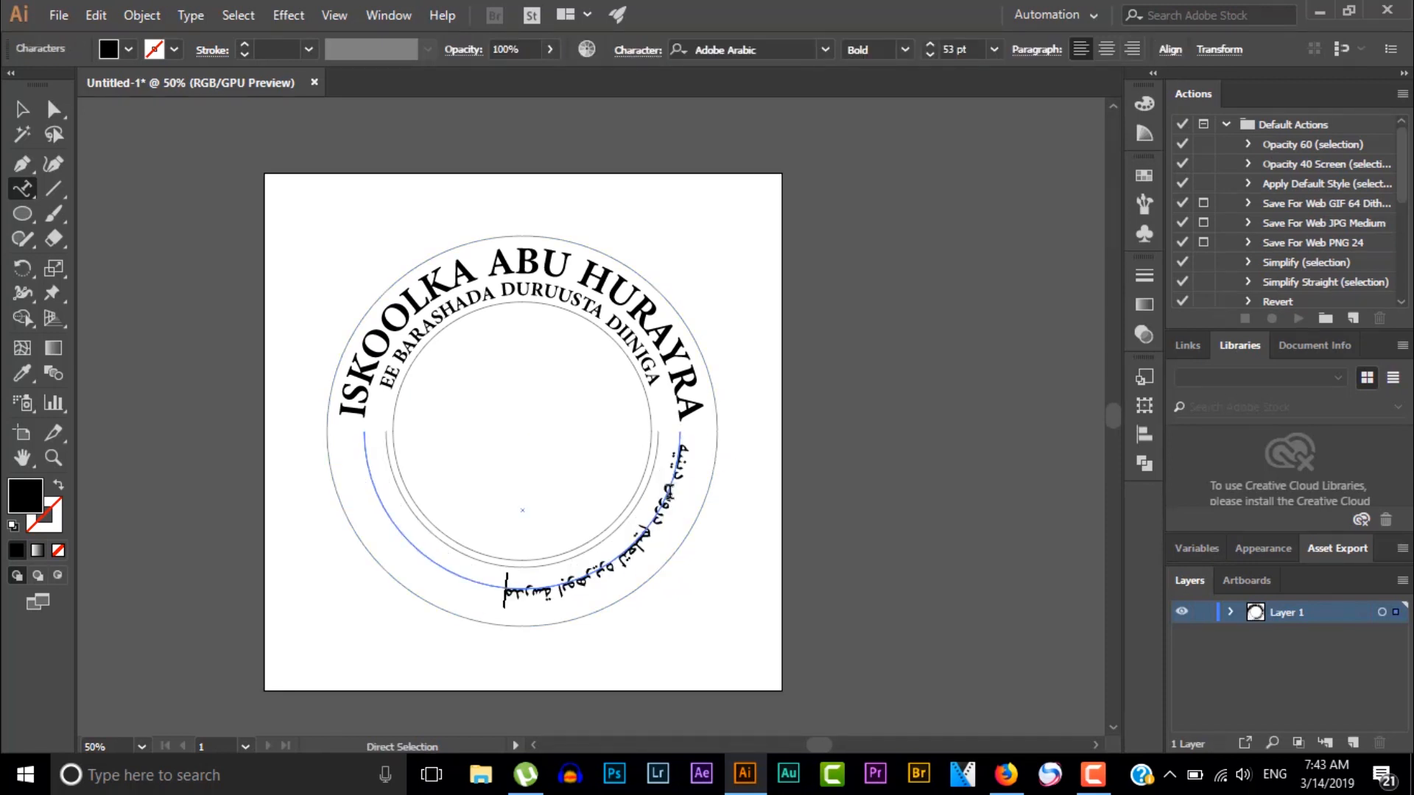
# Enlarge the whole Arabic text on the lower arc to 101 pt and deselect it.
pyautogui.moveTo(505, 598); pyautogui.dragTo(696, 445)
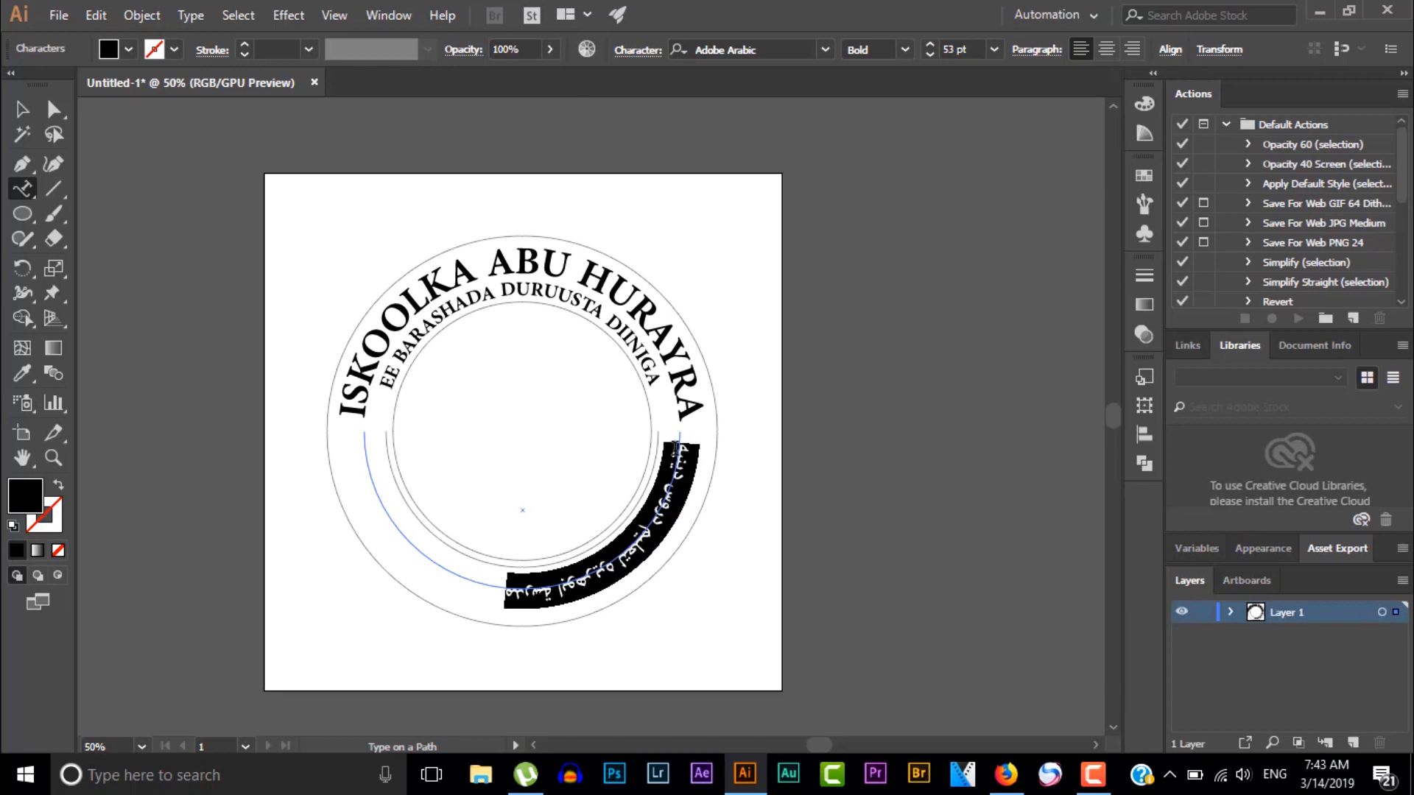
pyautogui.click(637, 51)
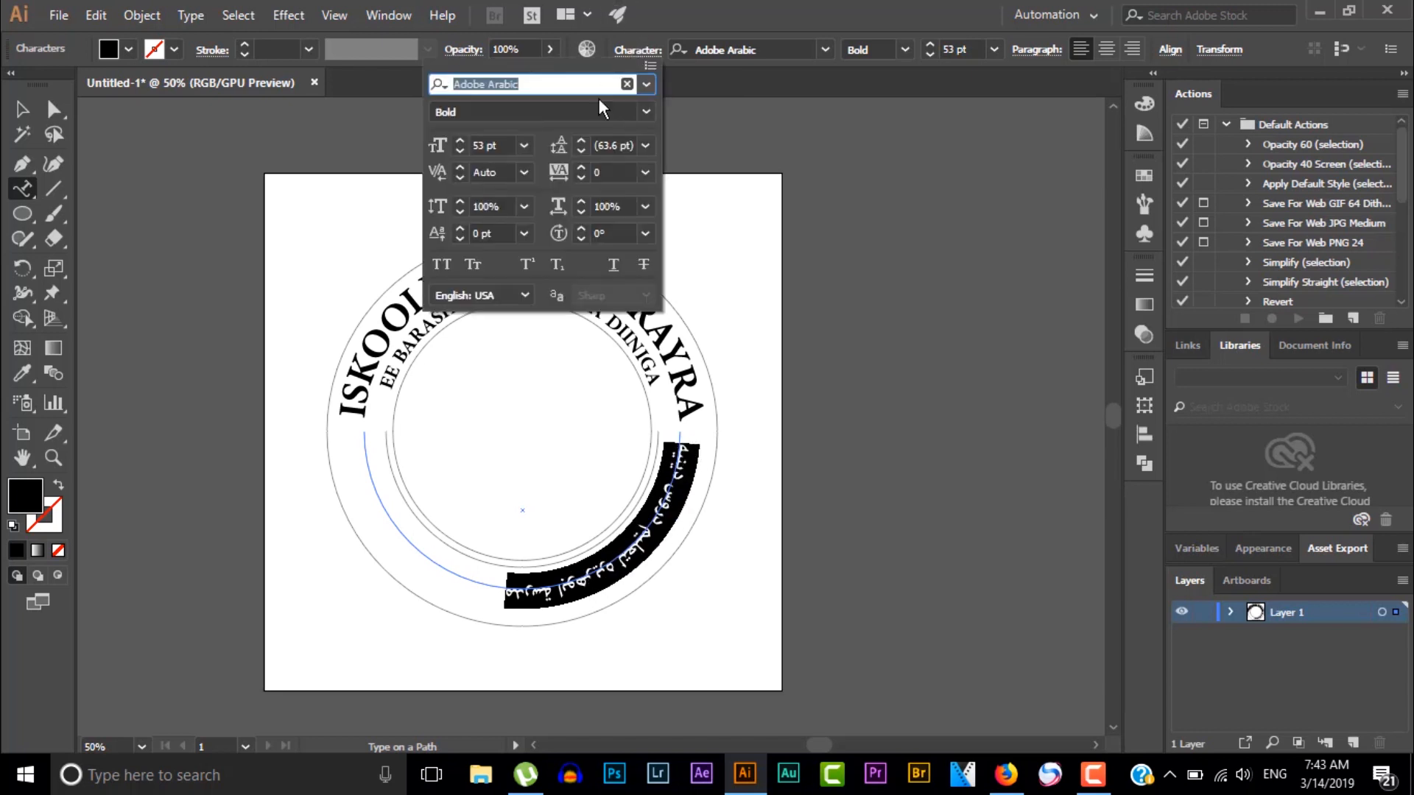
pyautogui.click(459, 140)
pyautogui.click(459, 141)
pyautogui.click(460, 140)
pyautogui.click(459, 140)
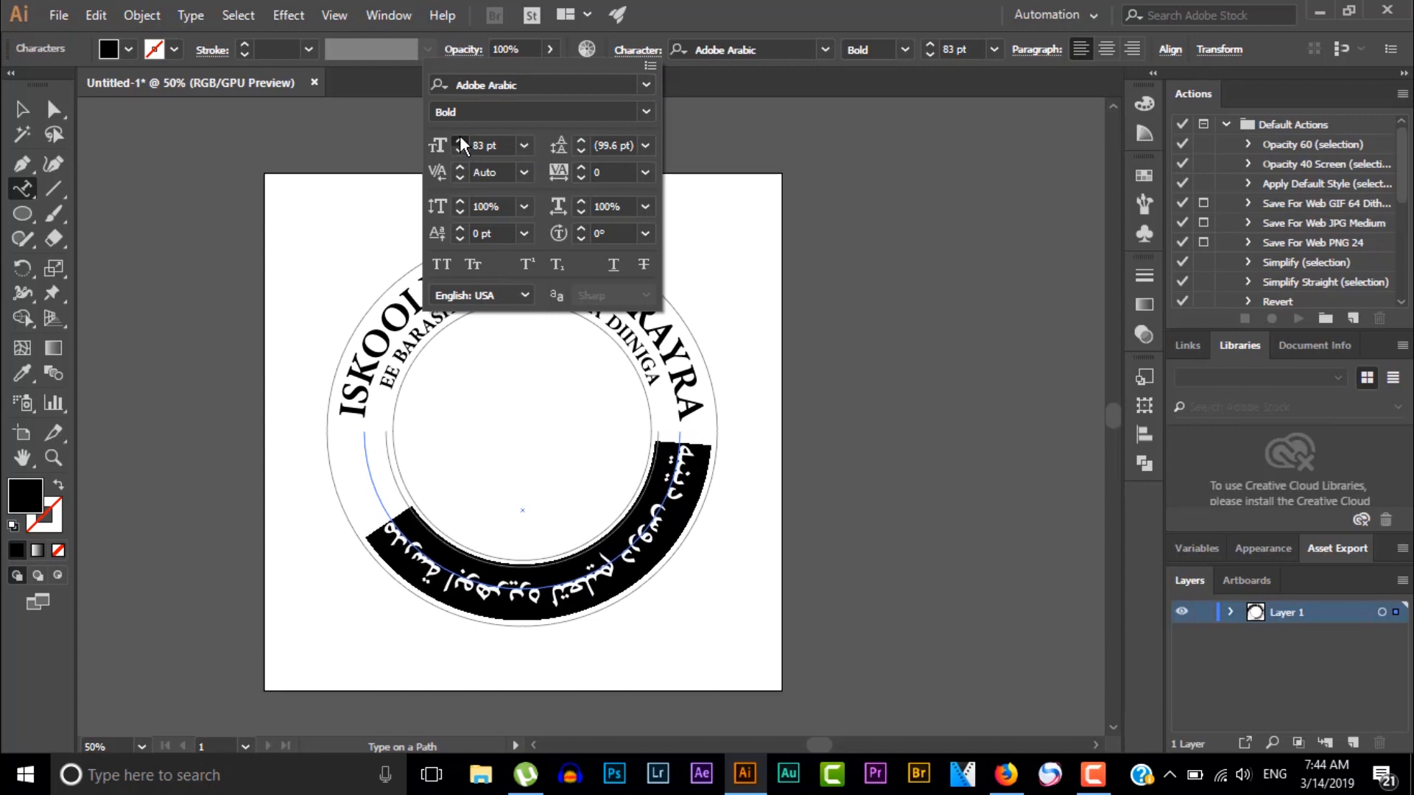
pyautogui.click(459, 141)
pyautogui.click(459, 140)
pyautogui.click(459, 136)
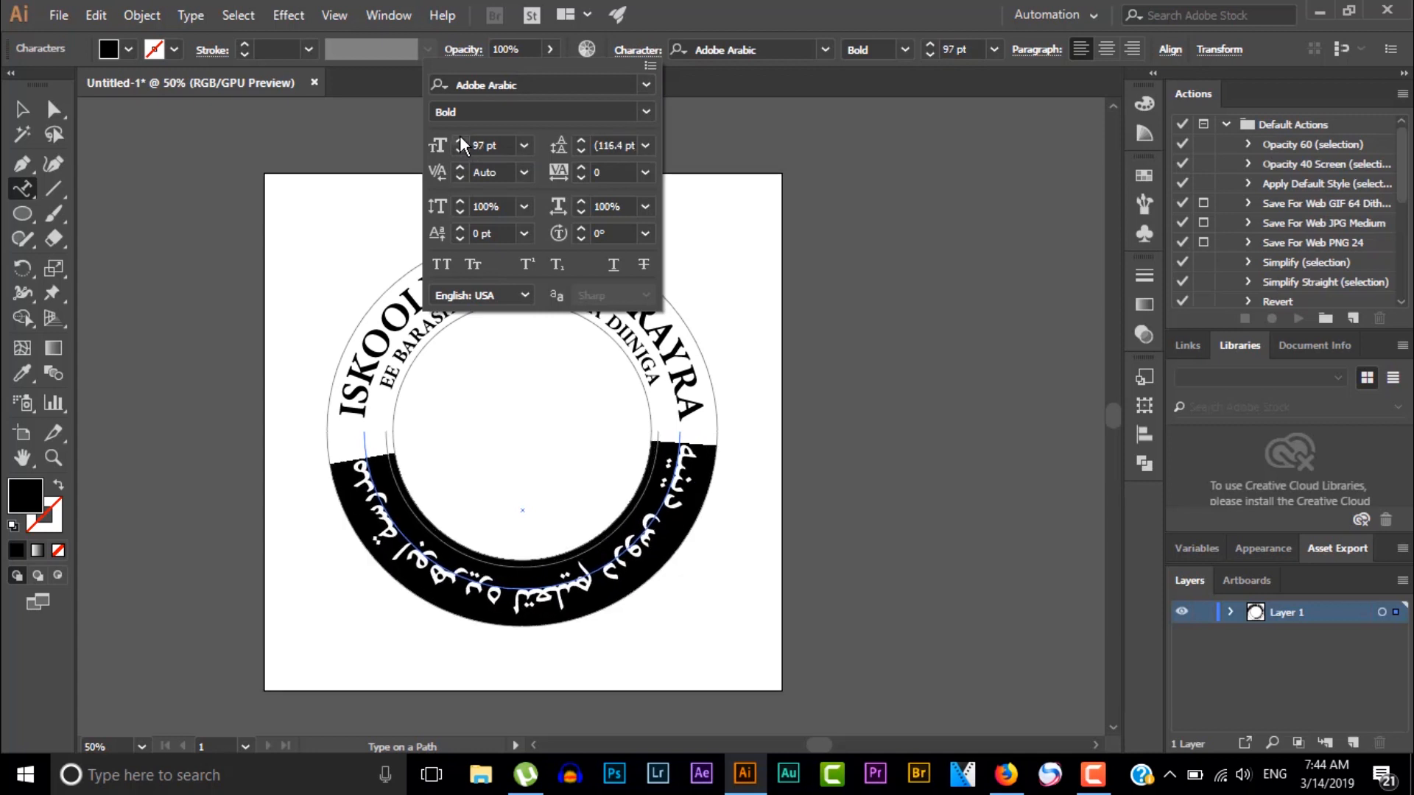
pyautogui.click(459, 135)
pyautogui.click(459, 136)
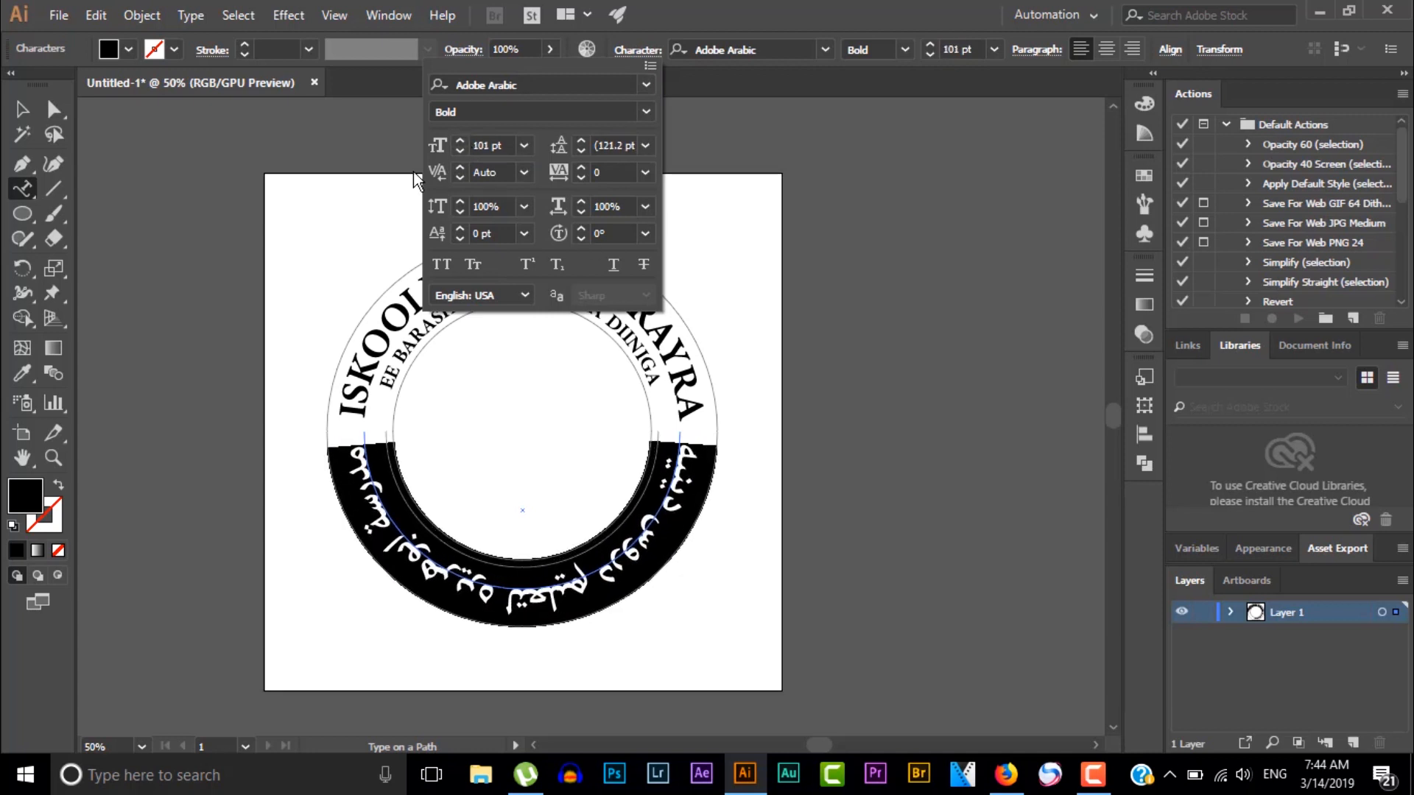
pyautogui.click(24, 110)
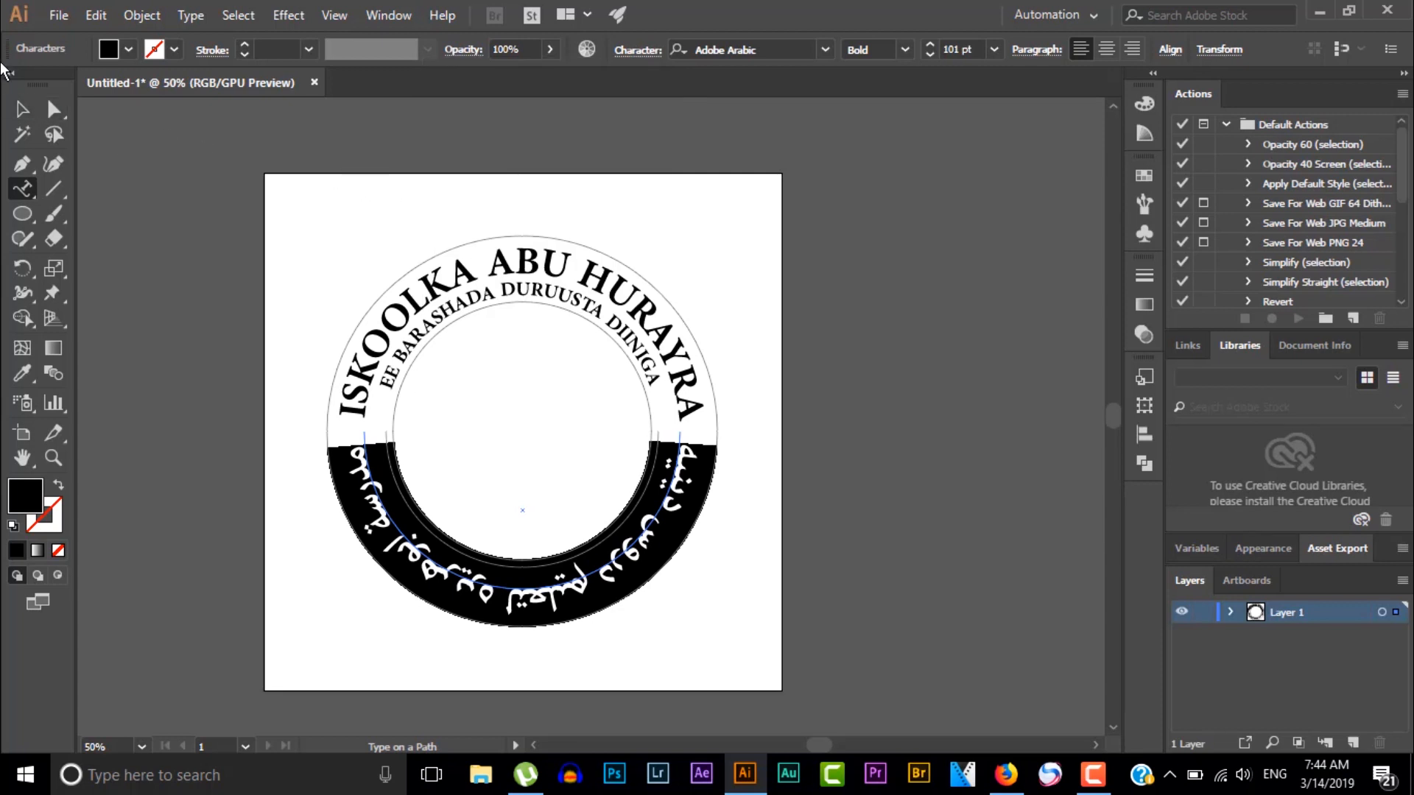
pyautogui.click(24, 104)
pyautogui.click(355, 228)
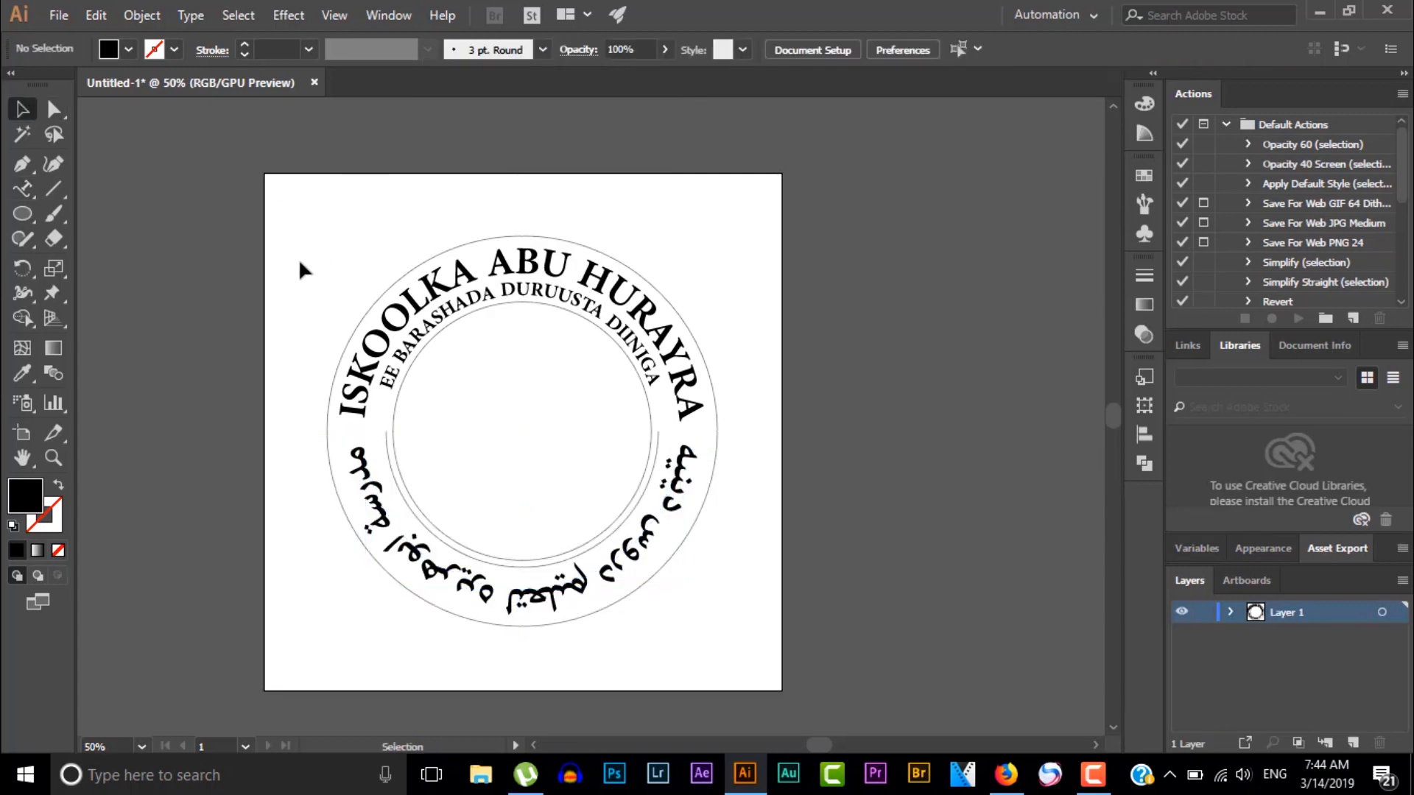
# Flip the Arabic text to the inner side of its lower arc so it reads upright.
pyautogui.click(59, 108)
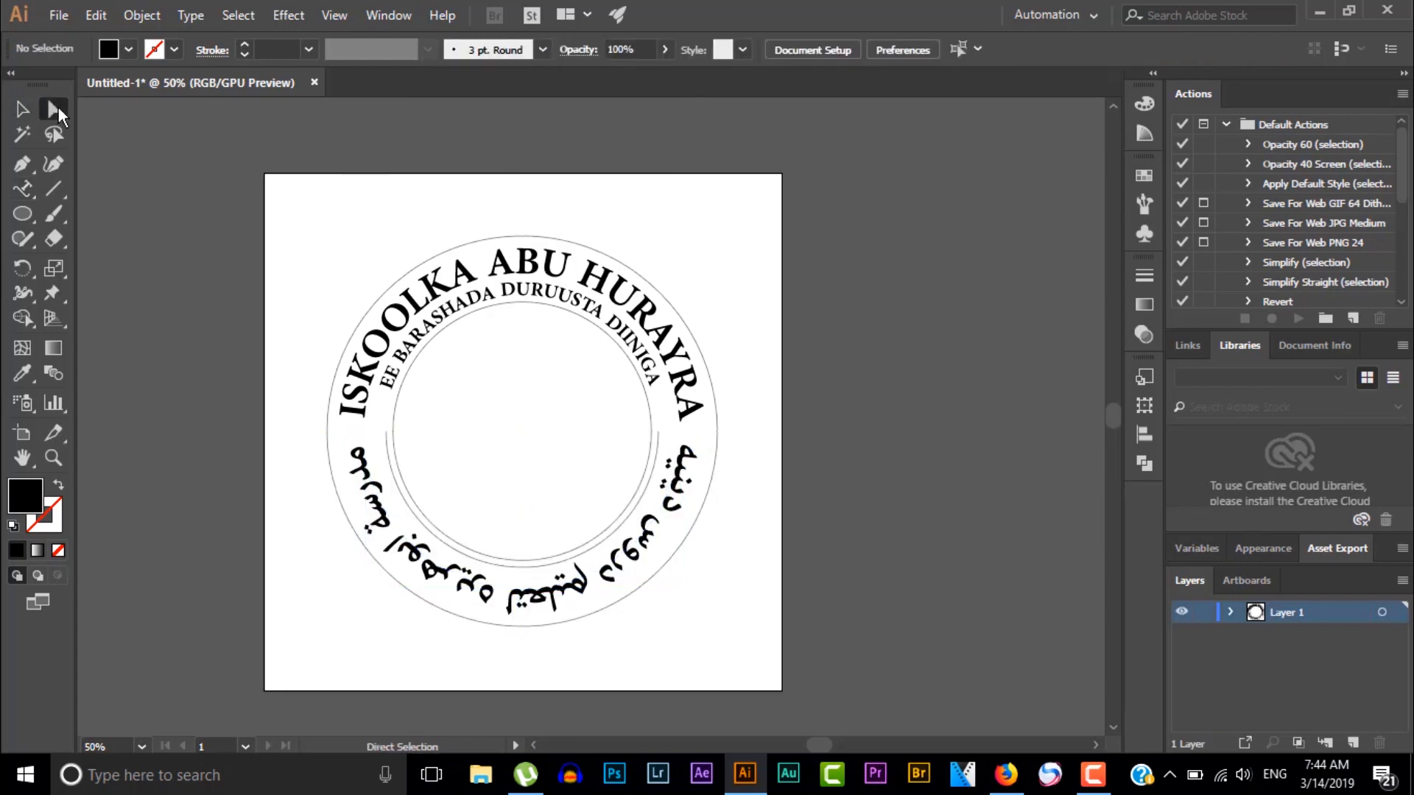
pyautogui.click(516, 611)
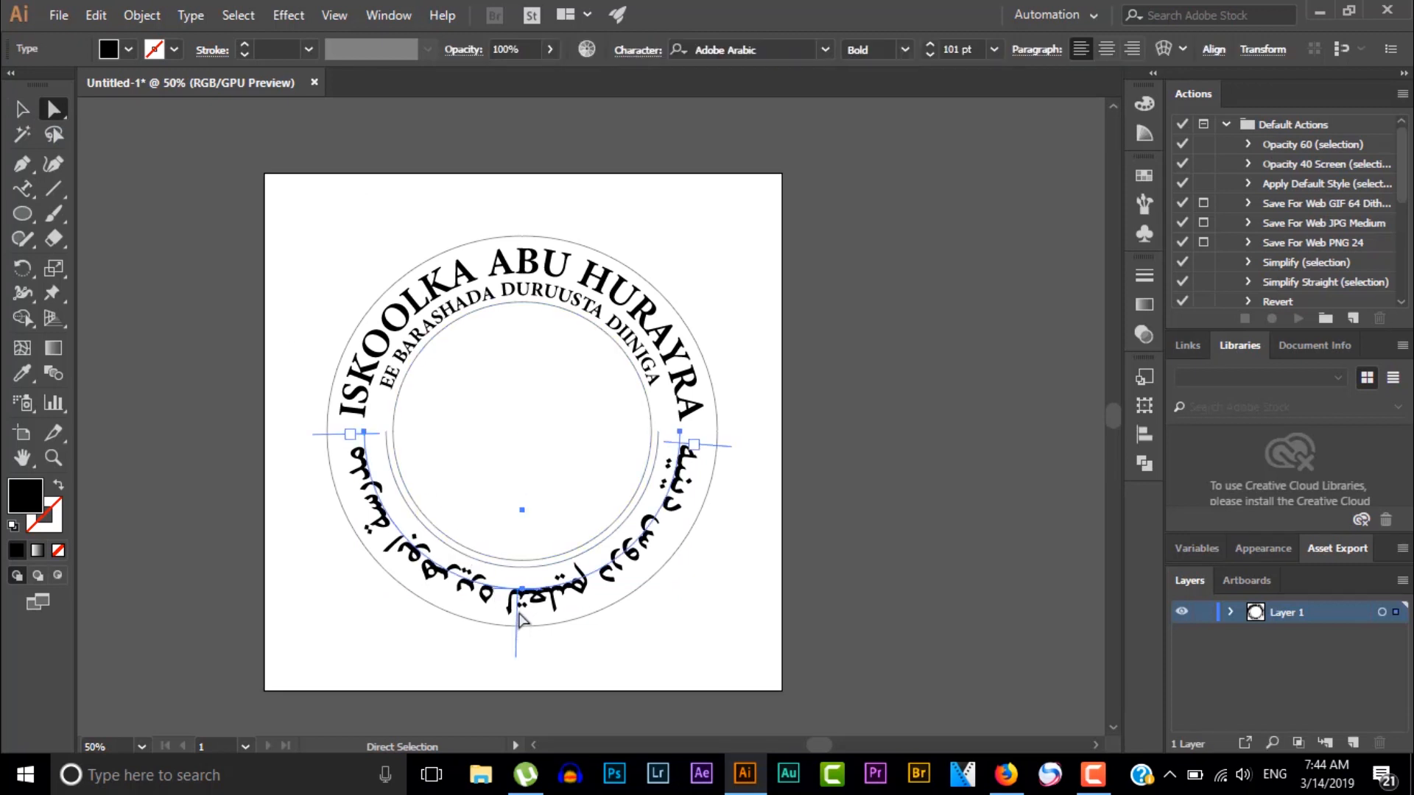
pyautogui.moveTo(516, 615); pyautogui.dragTo(522, 589)
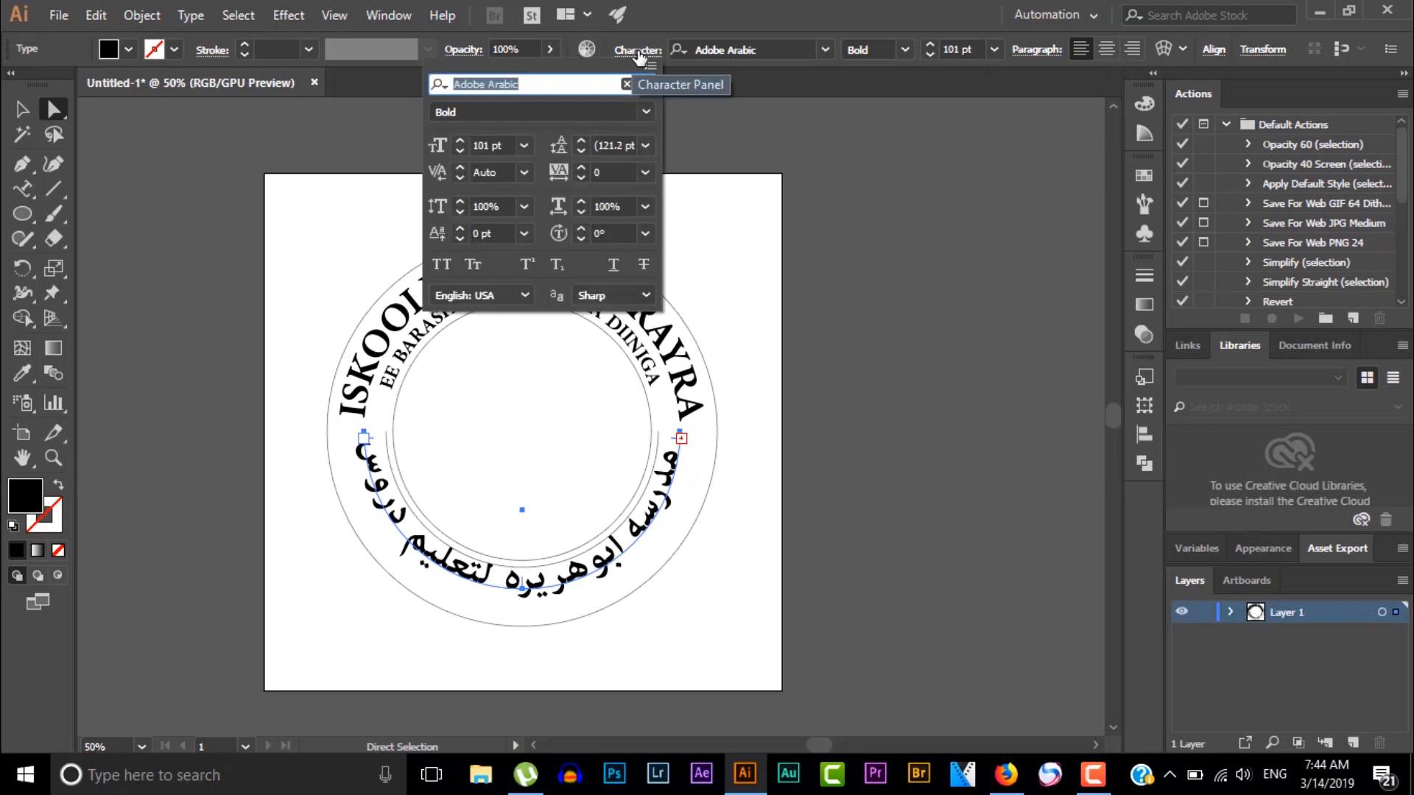
# Set the font size of the Arabic text on the lower arc to 75 pt.
pyautogui.click(458, 152)
pyautogui.click(456, 152)
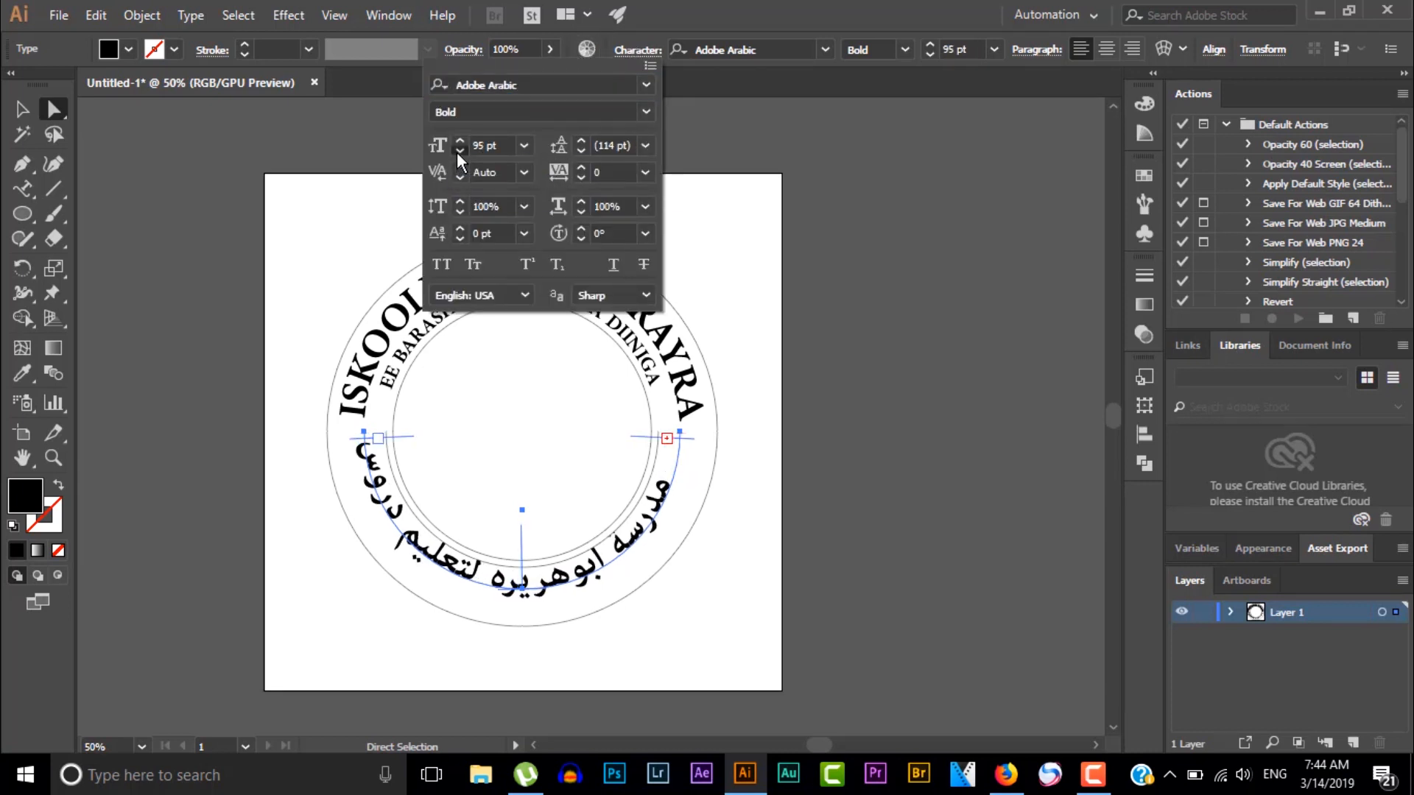
pyautogui.click(457, 151)
pyautogui.click(456, 152)
pyautogui.click(456, 152)
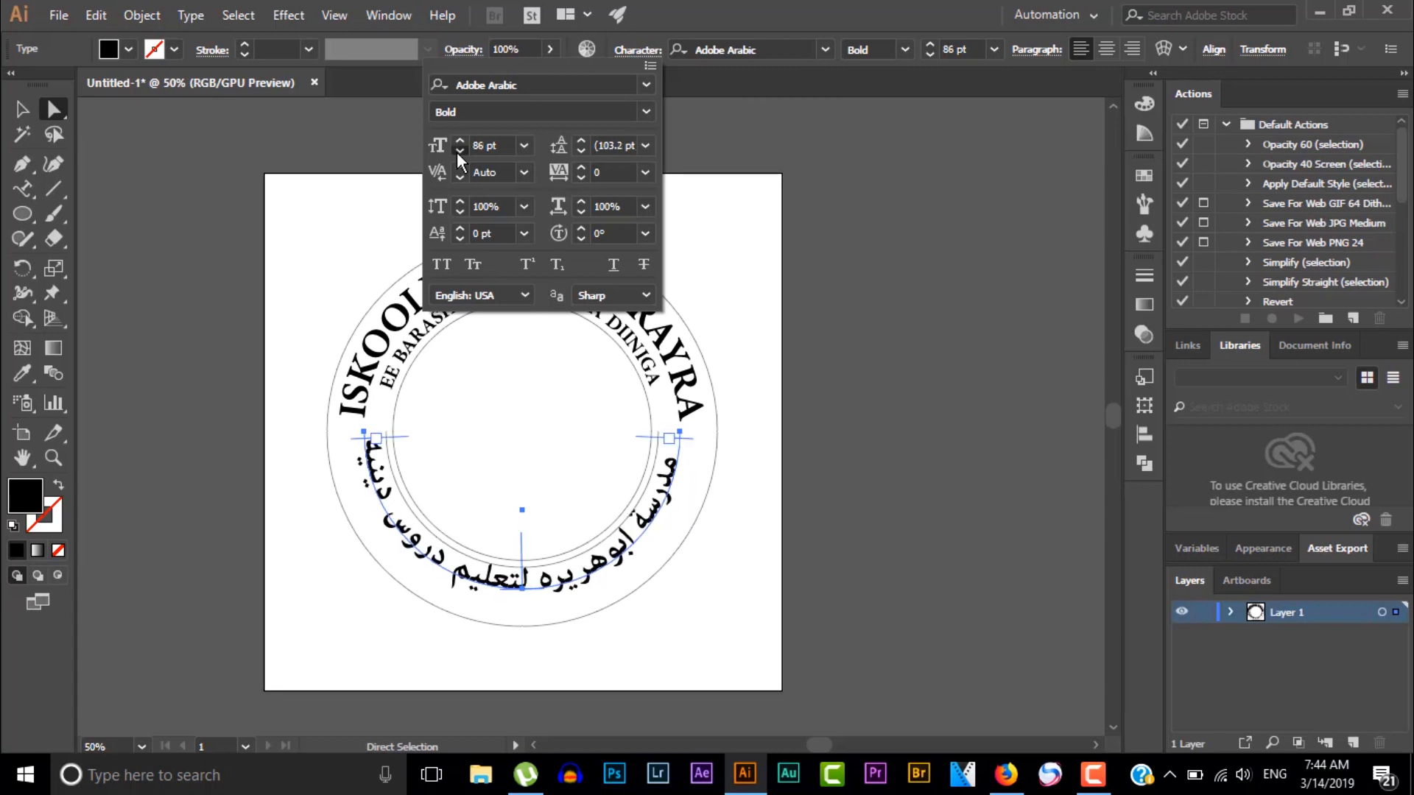
pyautogui.click(456, 151)
pyautogui.click(457, 152)
pyautogui.click(457, 152)
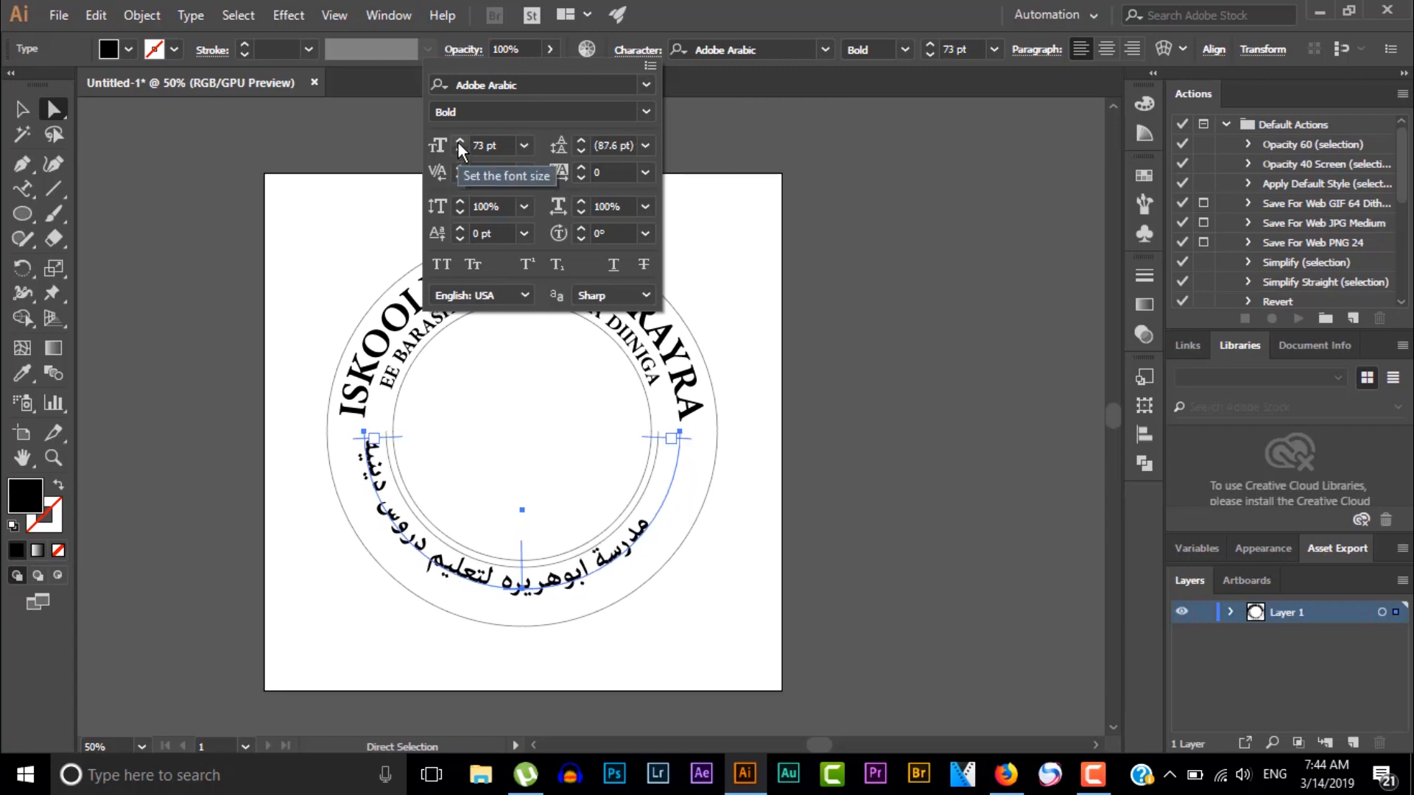
pyautogui.click(457, 141)
pyautogui.click(457, 141)
# Set the Arabic text's baseline shift to -38 pt so it sits outside its path, and deselect it.
pyautogui.click(462, 236)
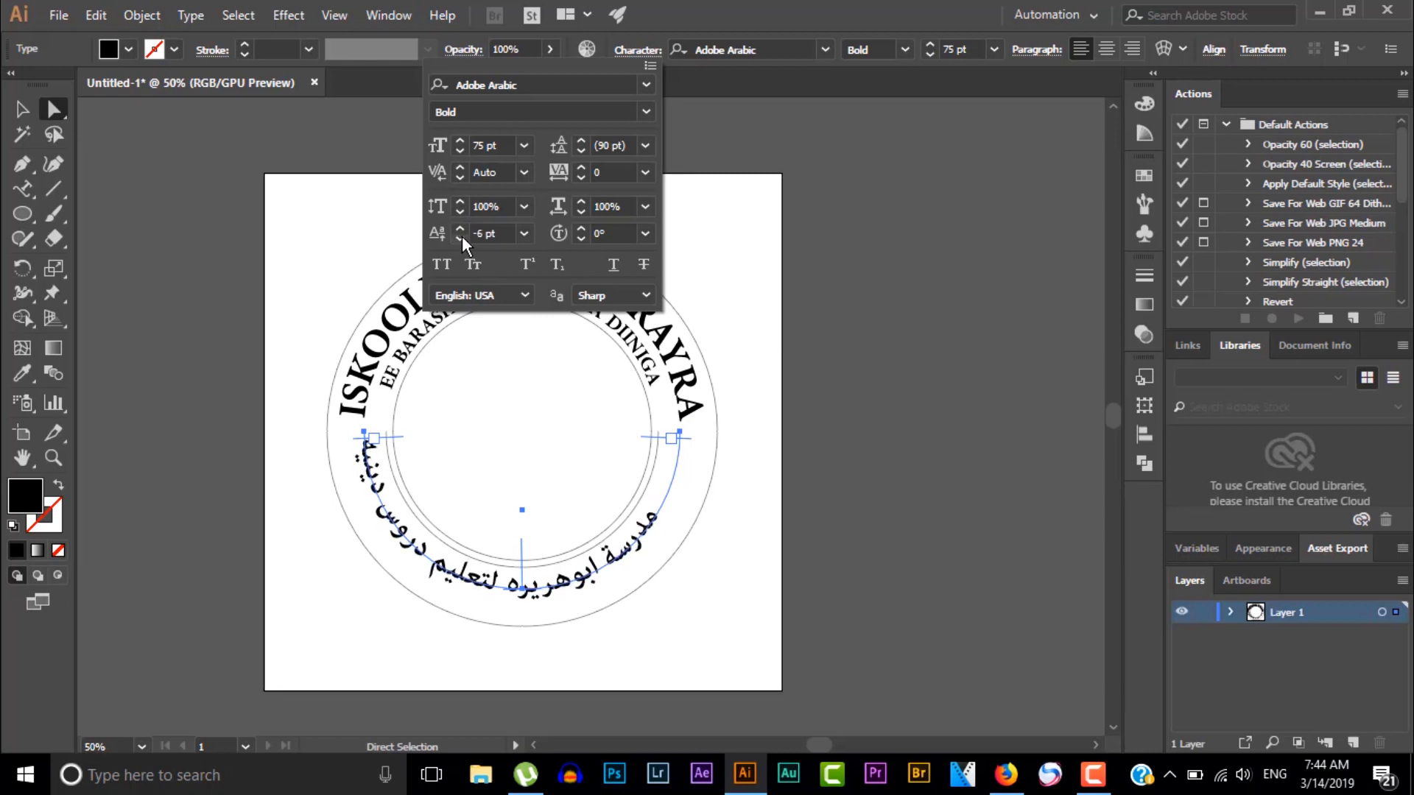
pyautogui.click(462, 236)
pyautogui.click(461, 235)
pyautogui.click(462, 236)
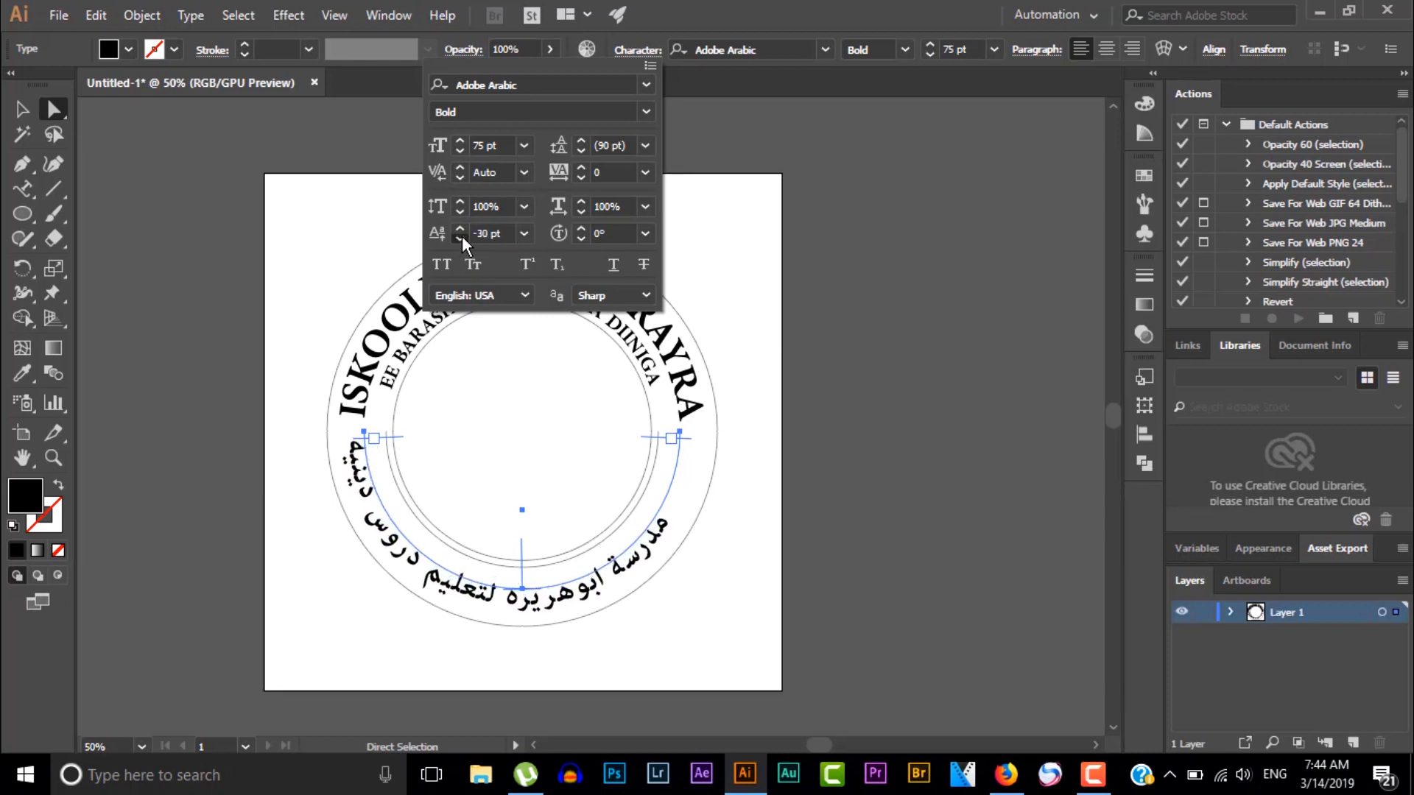
pyautogui.click(462, 235)
pyautogui.click(461, 236)
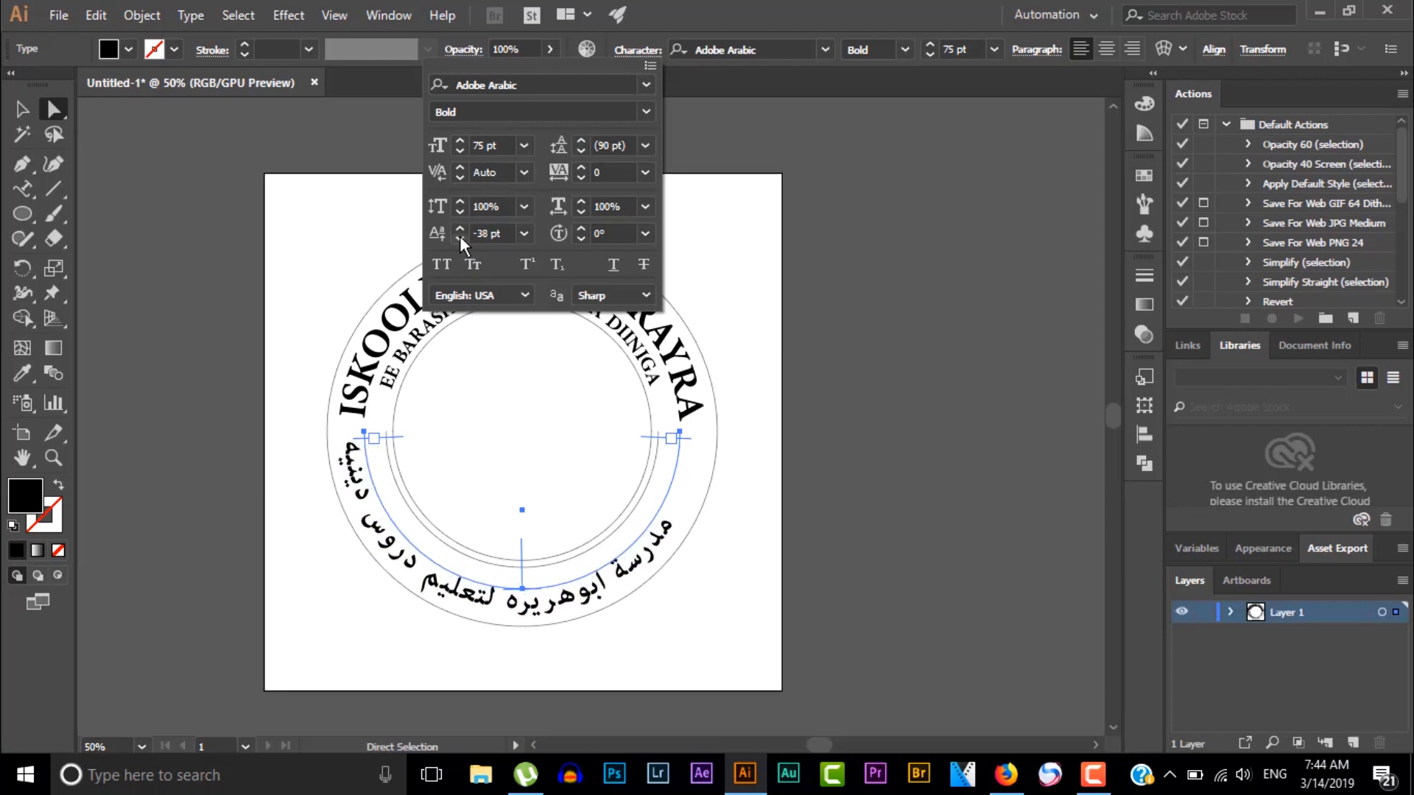
pyautogui.click(292, 302)
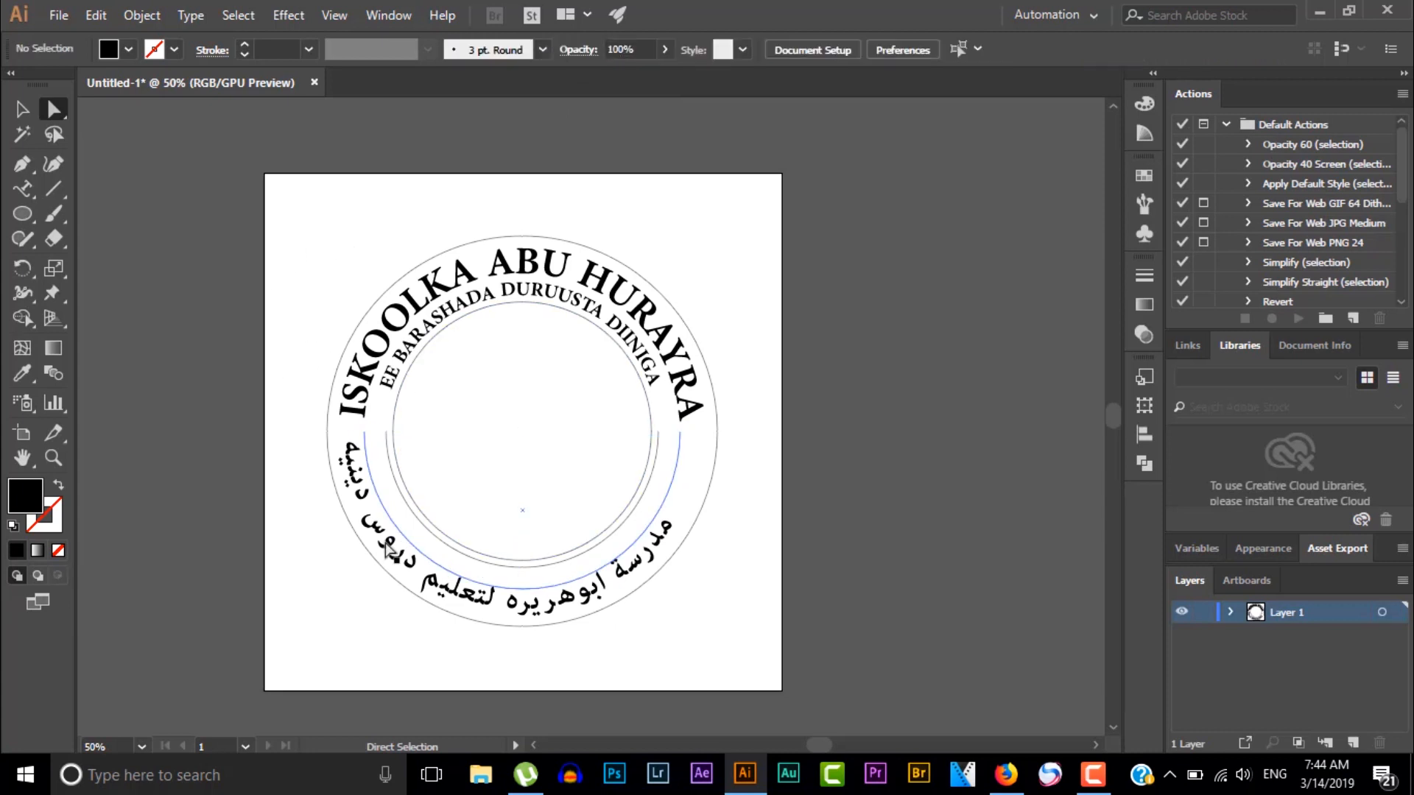
# Slide the Arabic text along the lower arc to centre it in the ring, and deselect it.
pyautogui.click(534, 589)
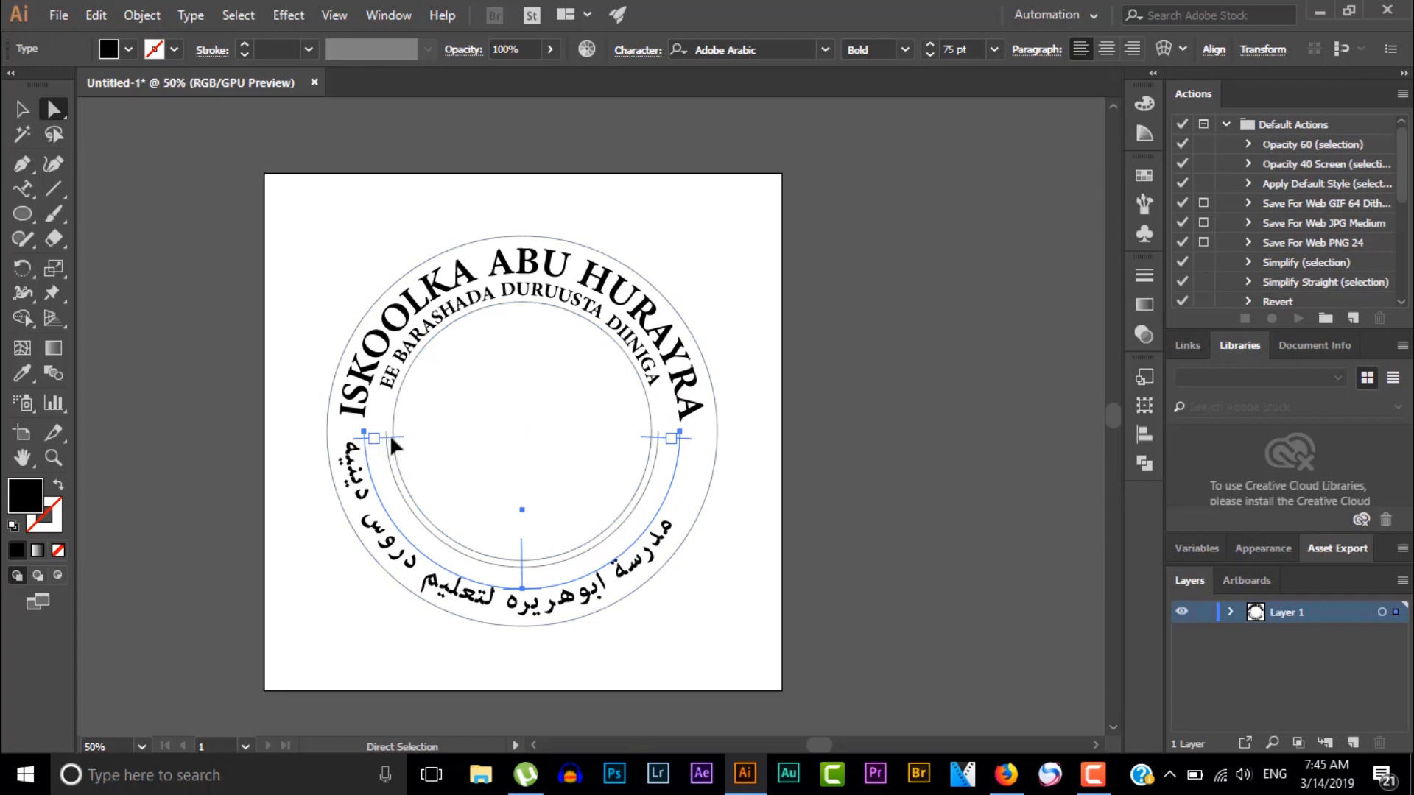
pyautogui.moveTo(391, 439); pyautogui.dragTo(397, 467)
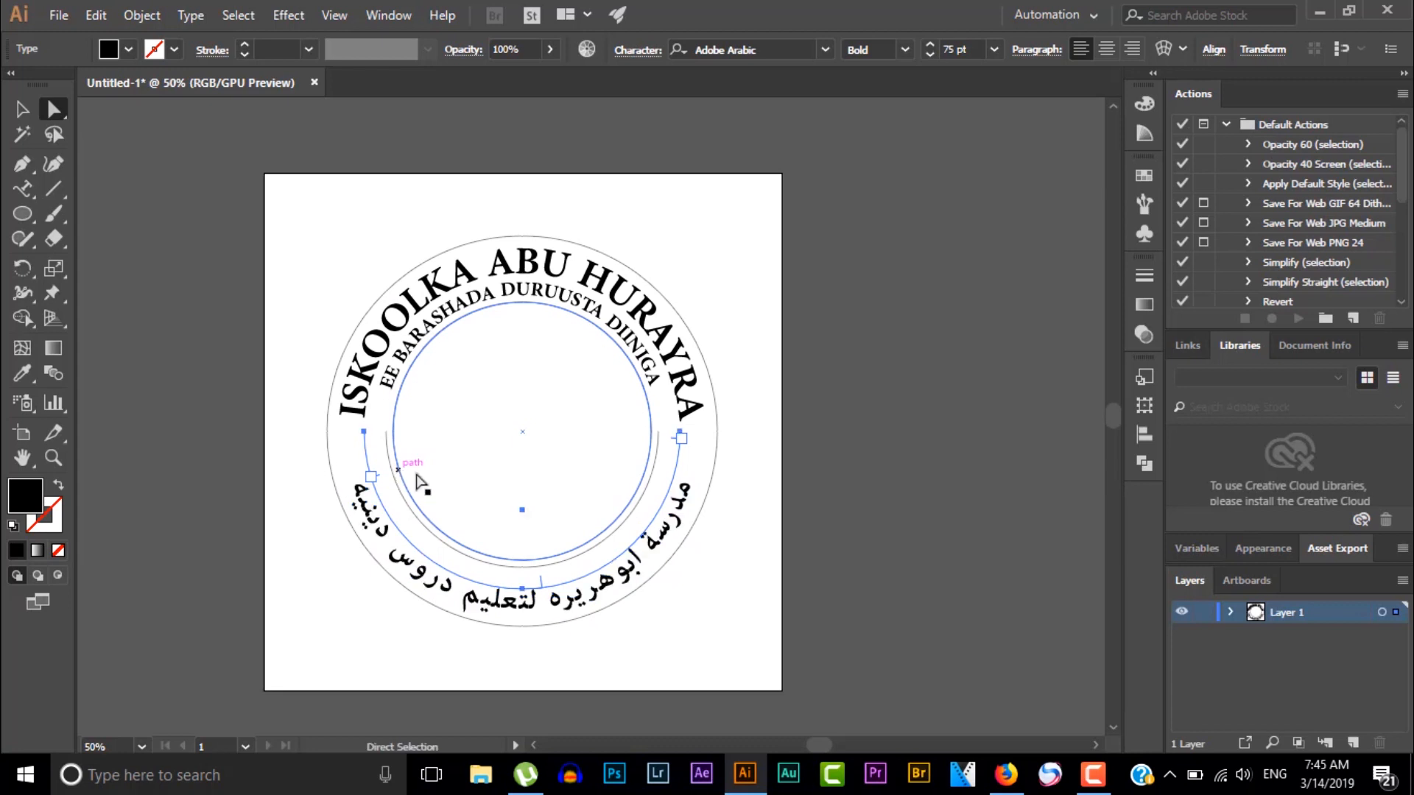
pyautogui.click(822, 436)
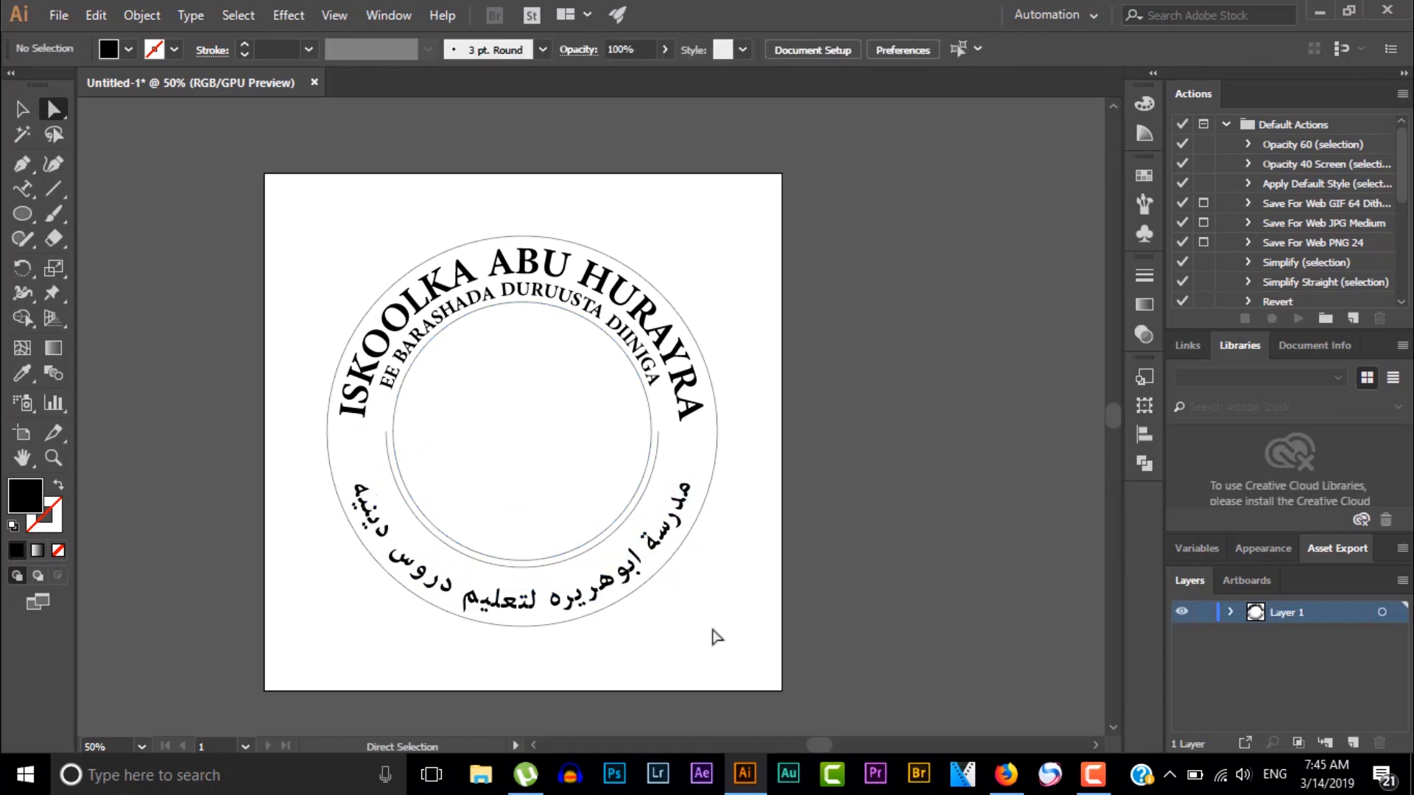
# Delete the leftover lower half of the 526 px circle, including both of its arc segments.
pyautogui.click(652, 471)
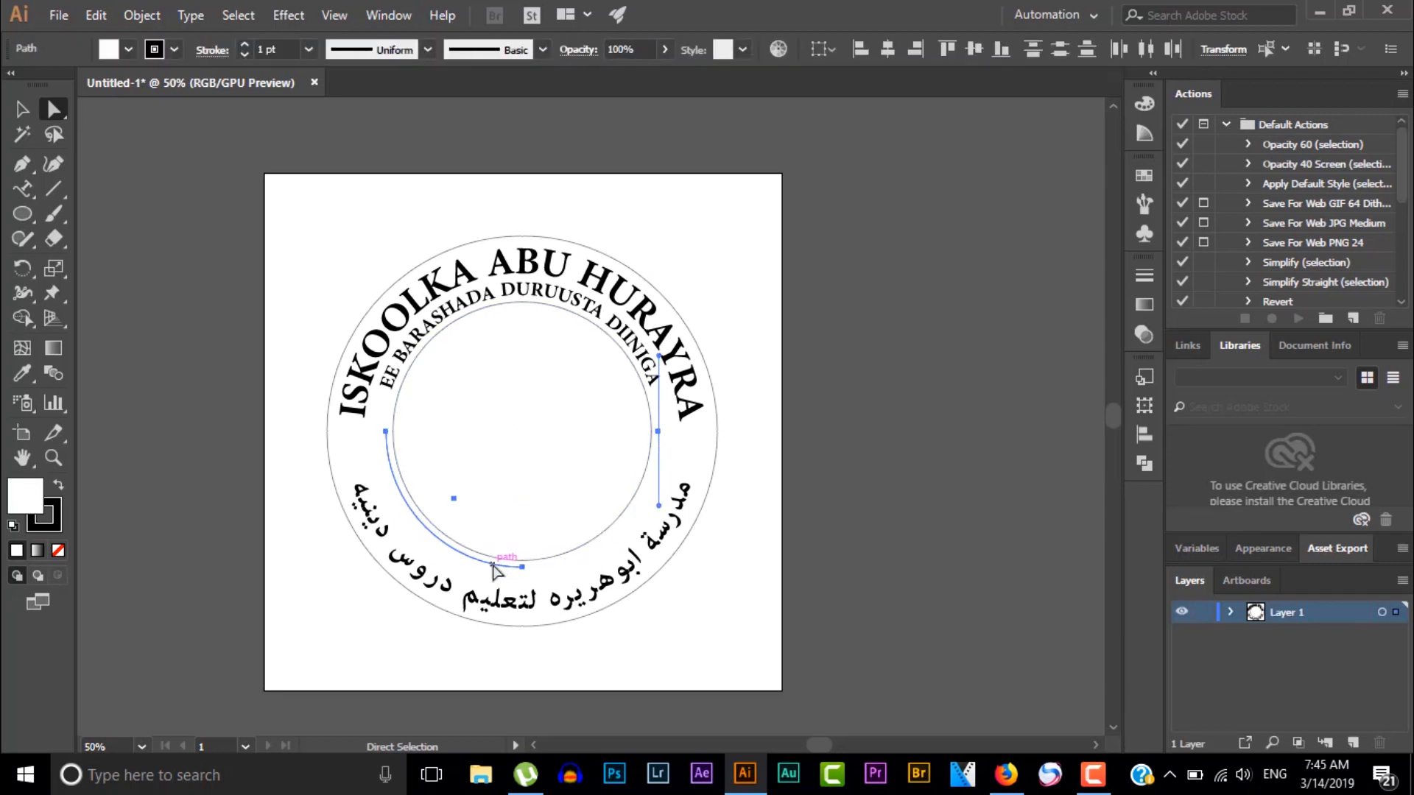
pyautogui.click(492, 565)
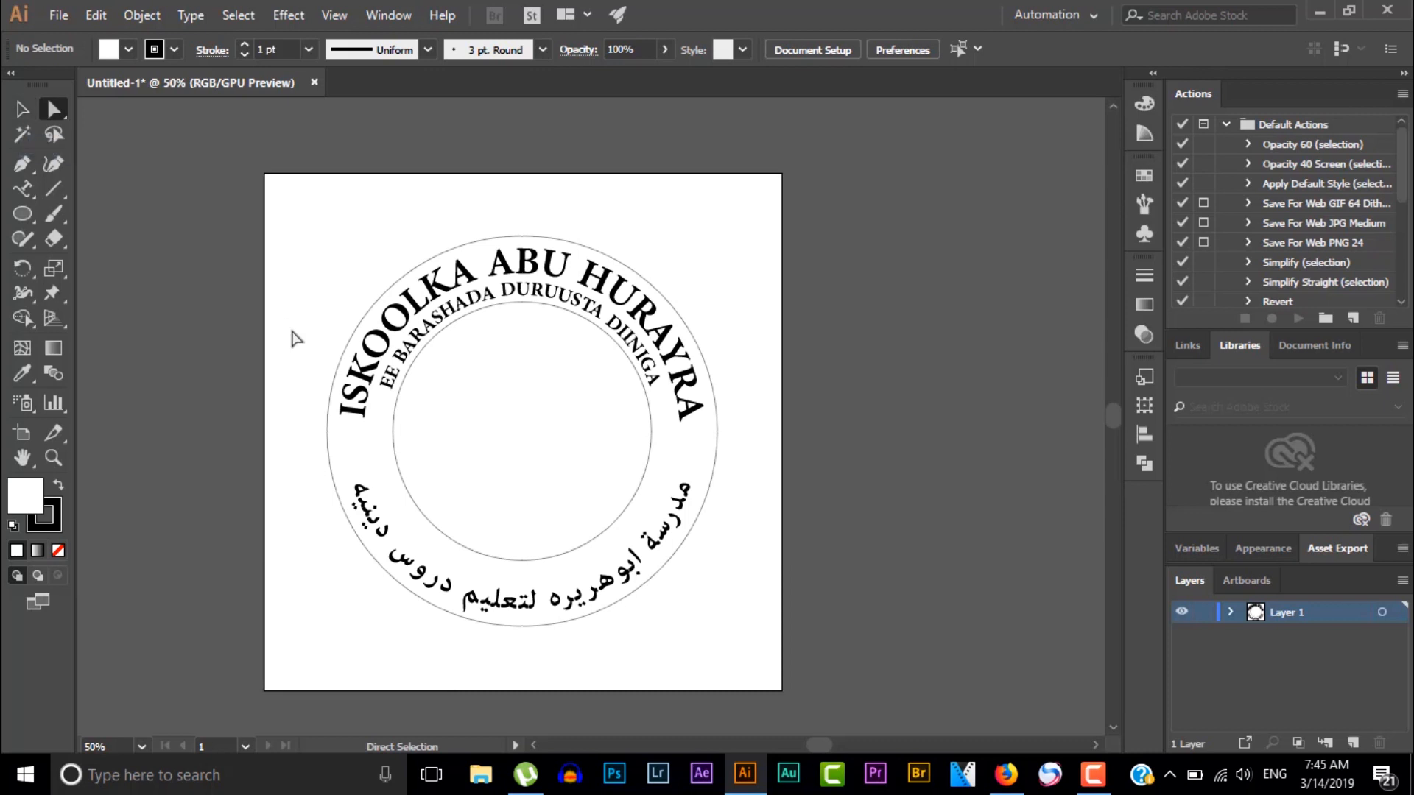
pyautogui.hotkey('ctrl', 'a')
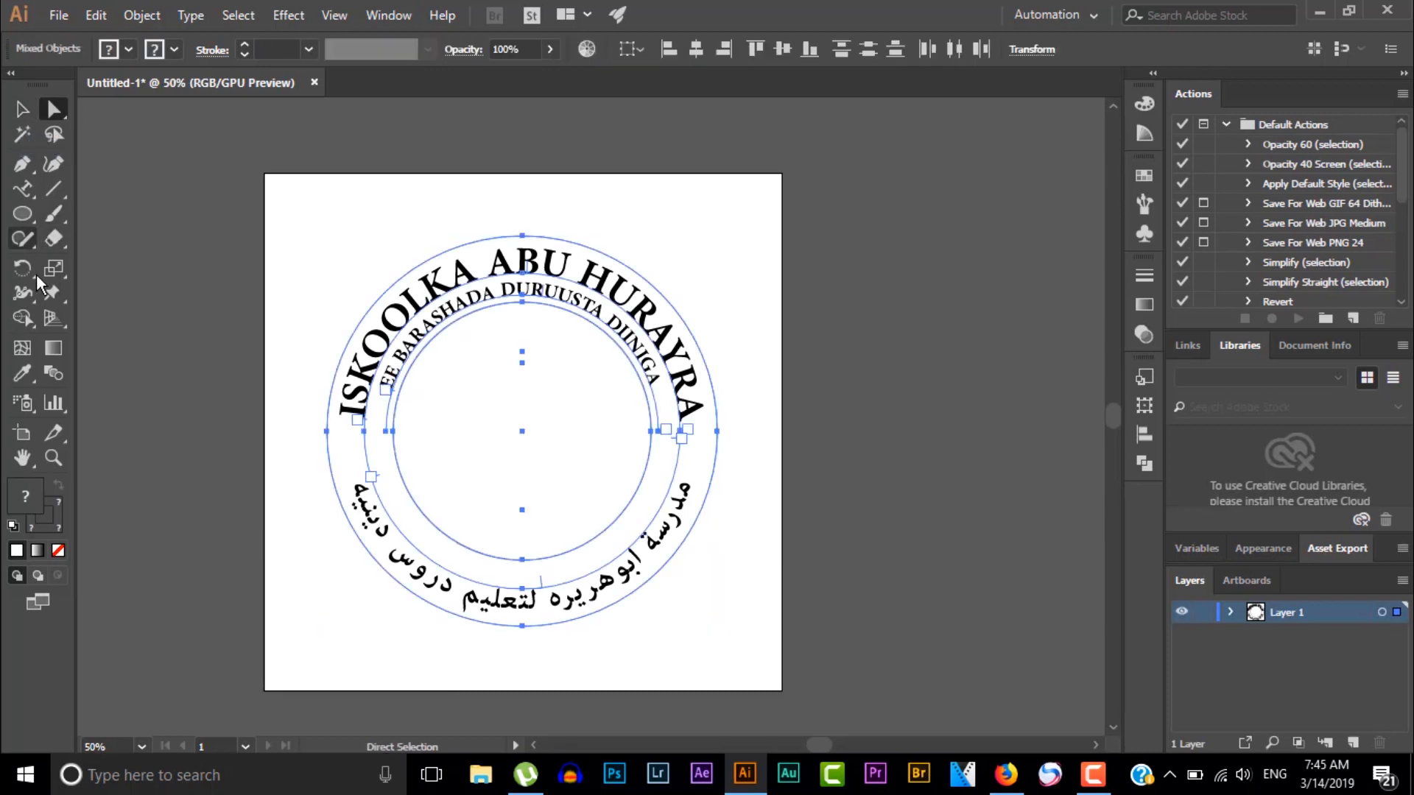
pyautogui.click(23, 317)
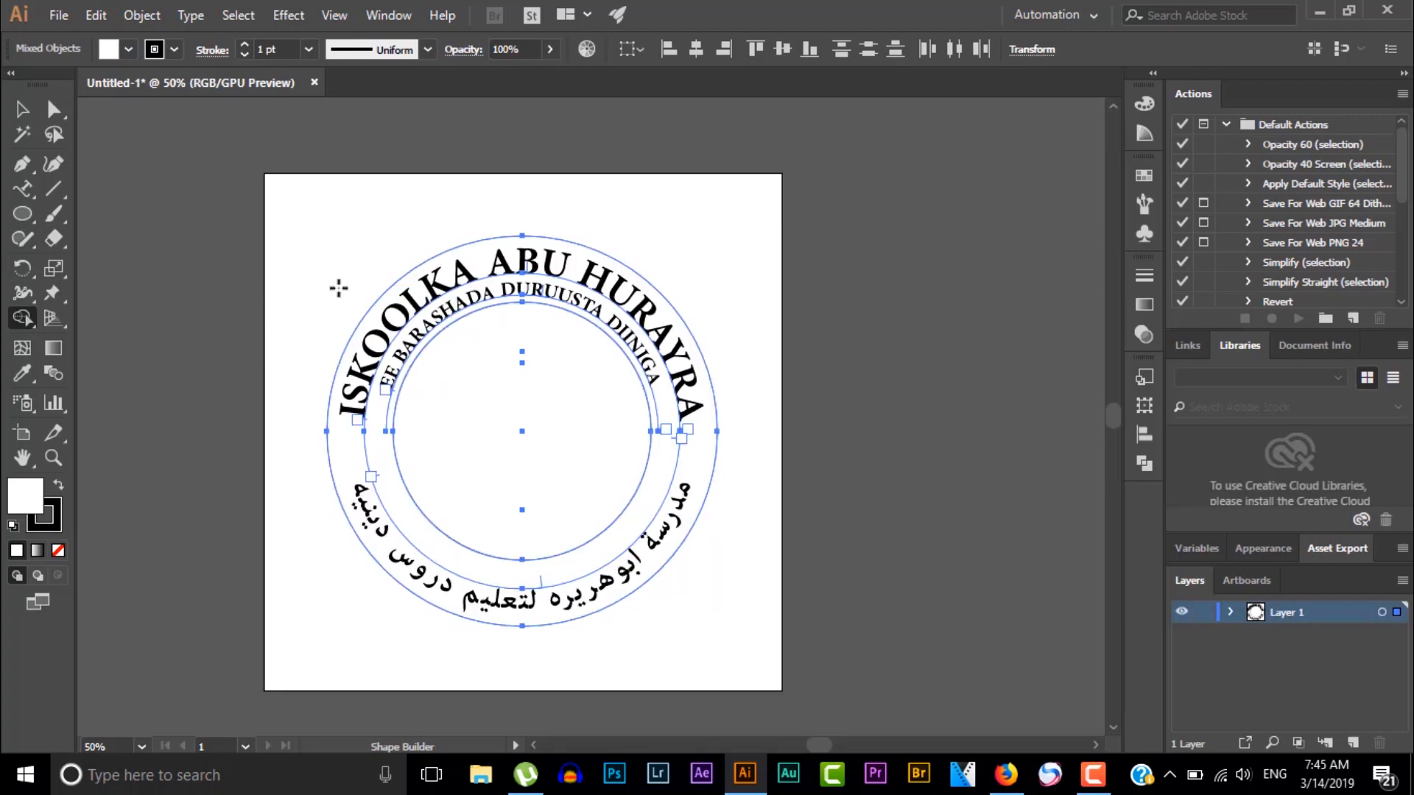
pyautogui.click(22, 109)
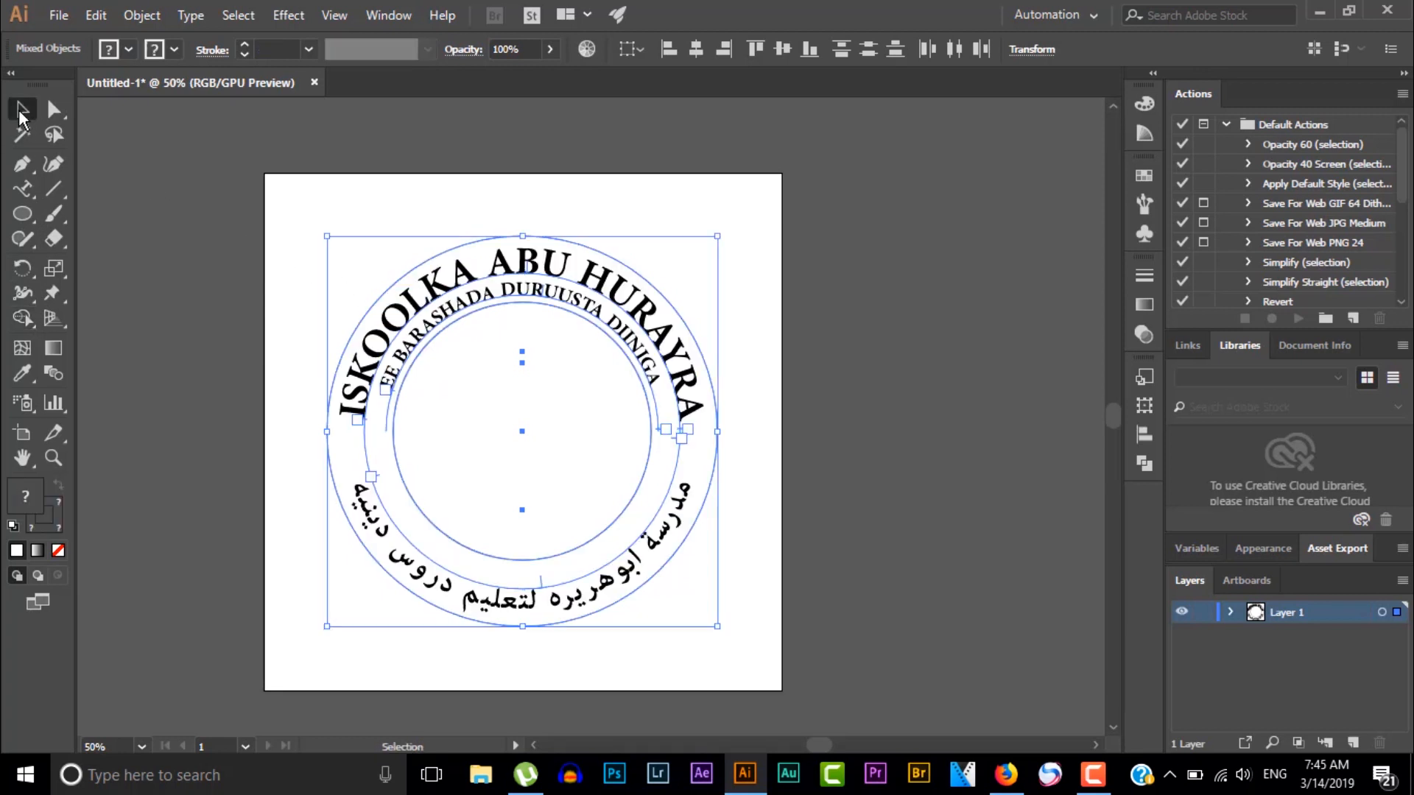
pyautogui.click(278, 241)
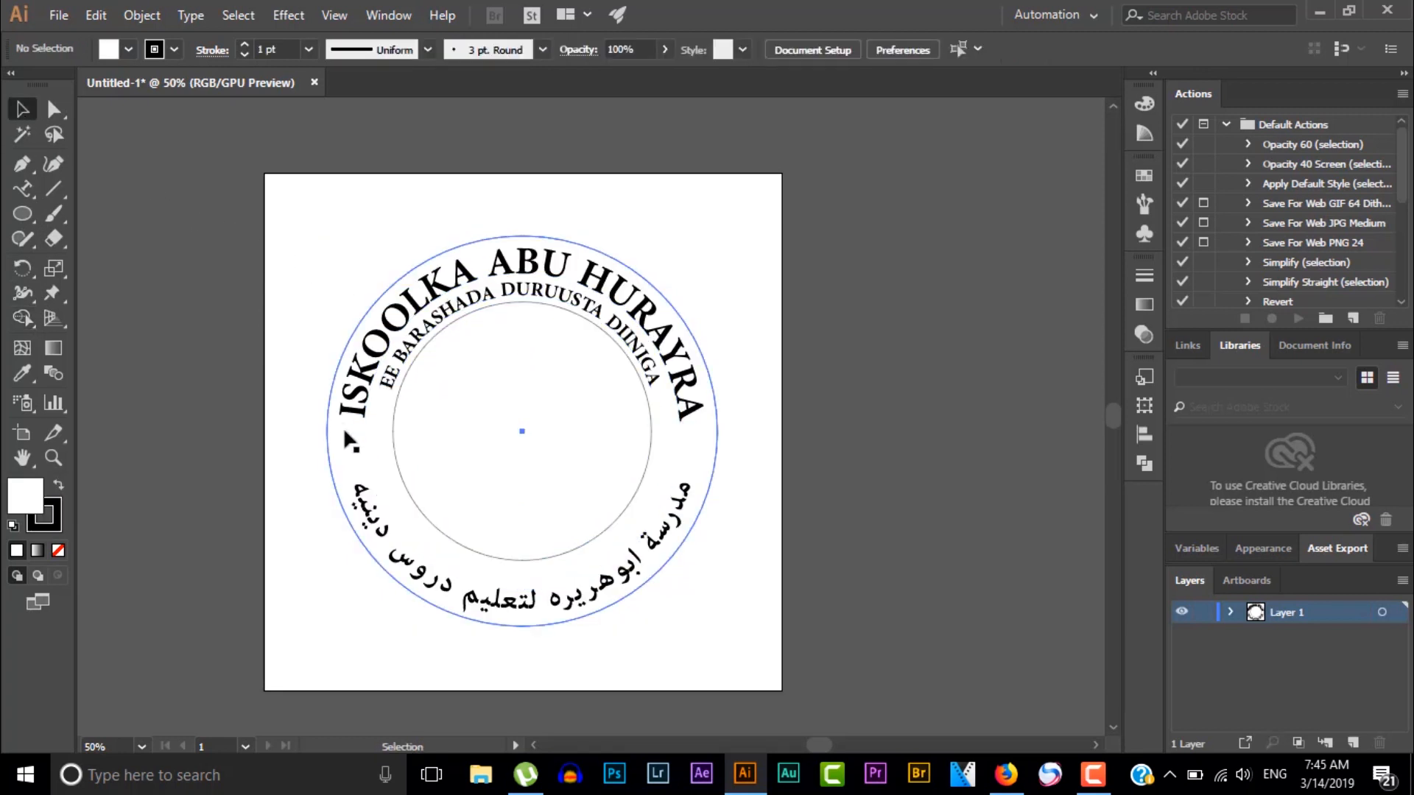
# Fill the large outer circle with the dark navy swatch R=27 G=20 B=100.
pyautogui.click(328, 412)
pyautogui.click(129, 51)
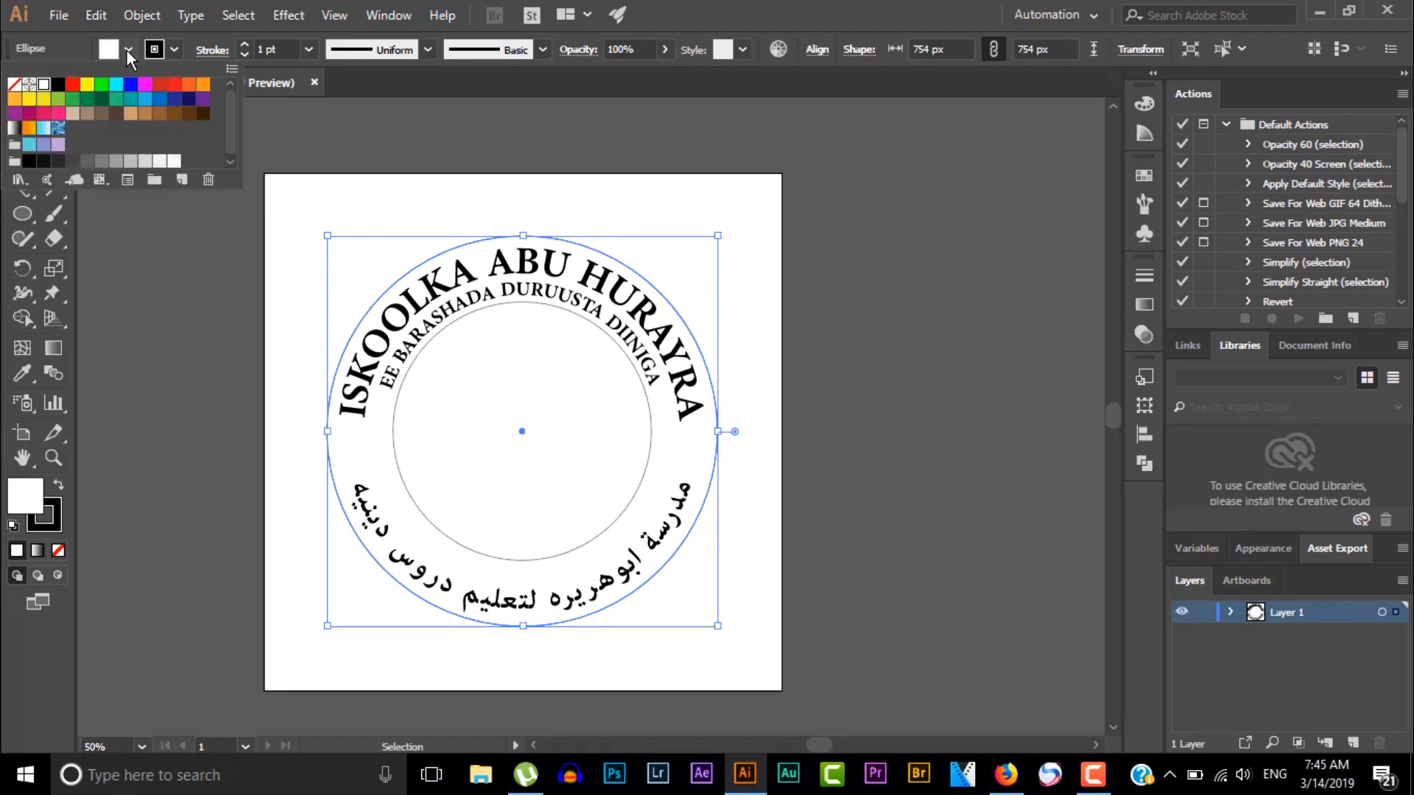
pyautogui.click(174, 98)
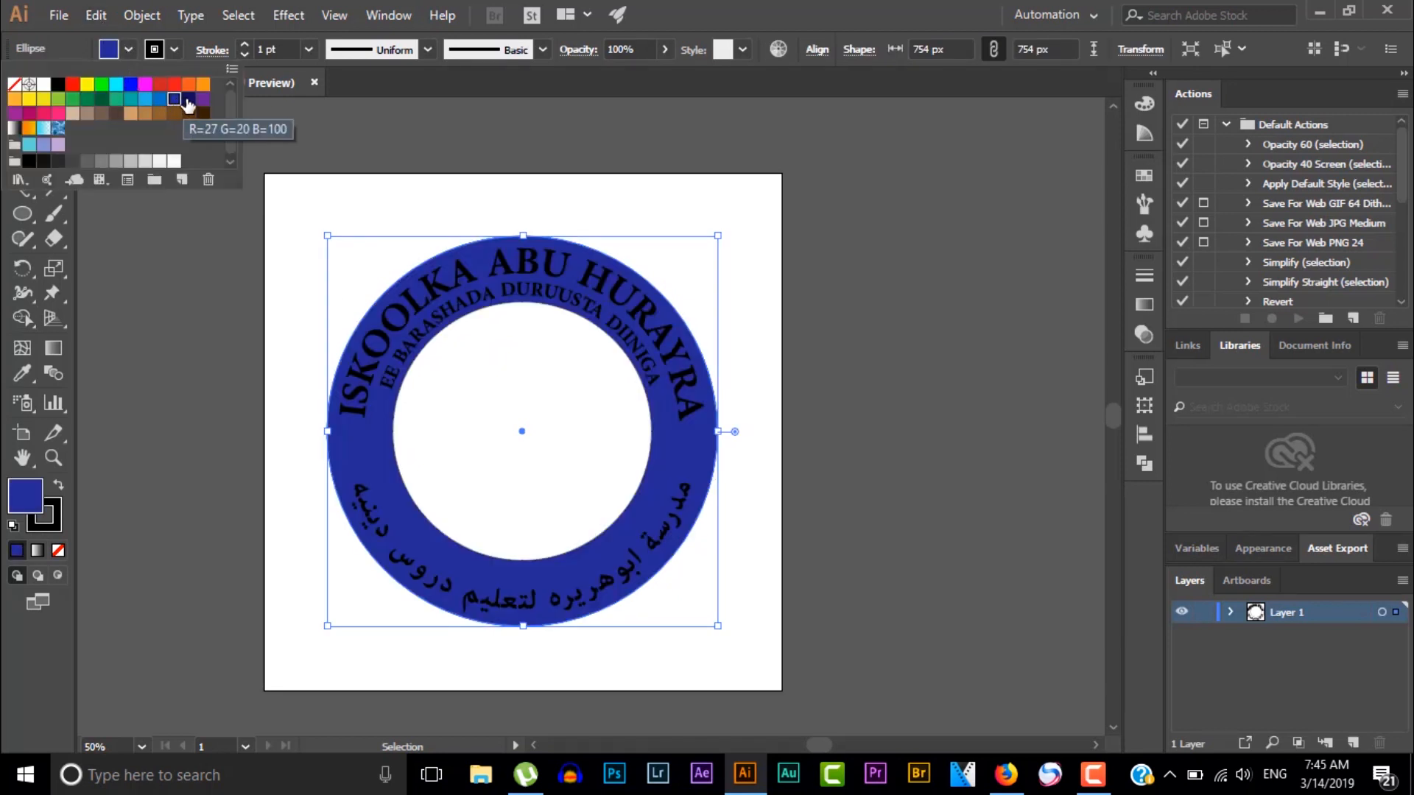
pyautogui.click(189, 100)
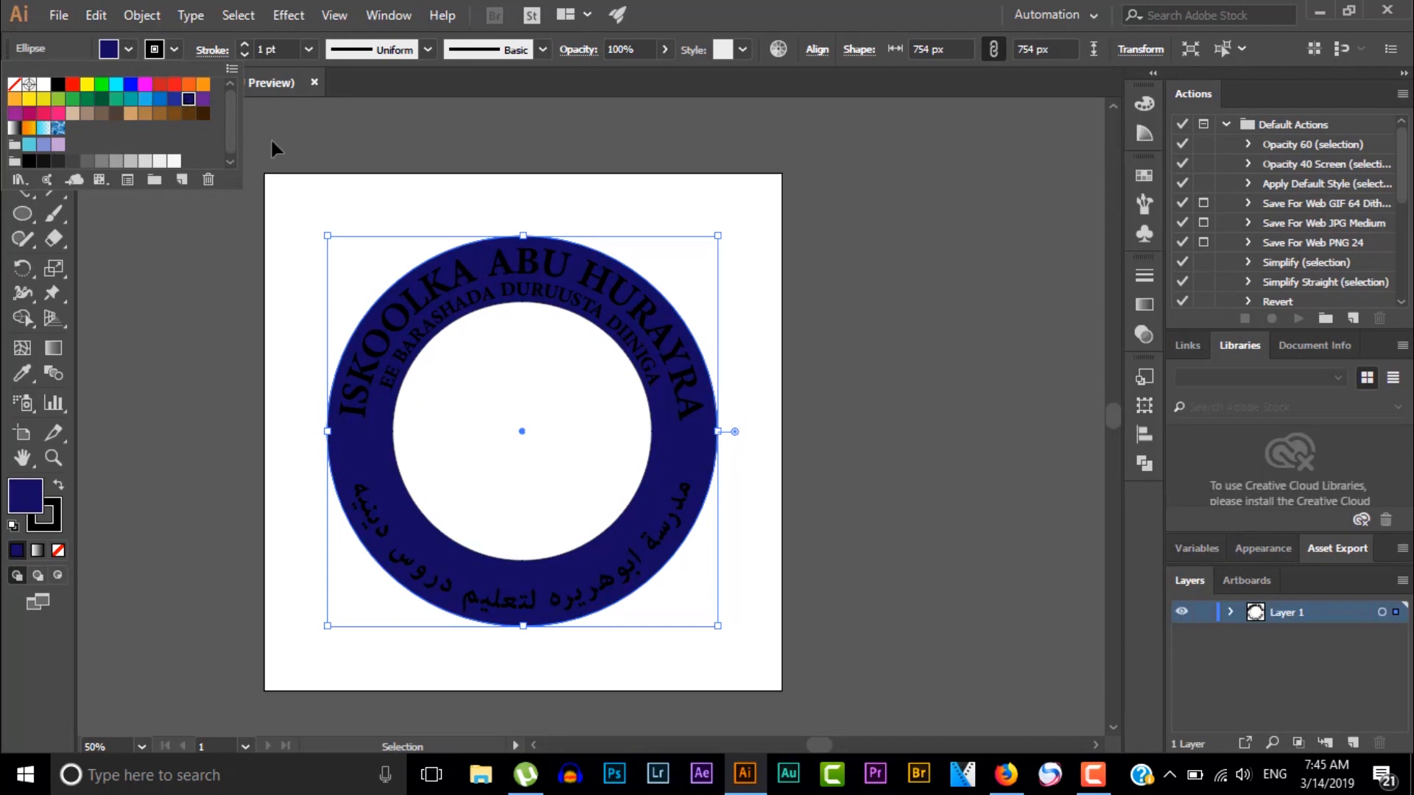
pyautogui.click(351, 205)
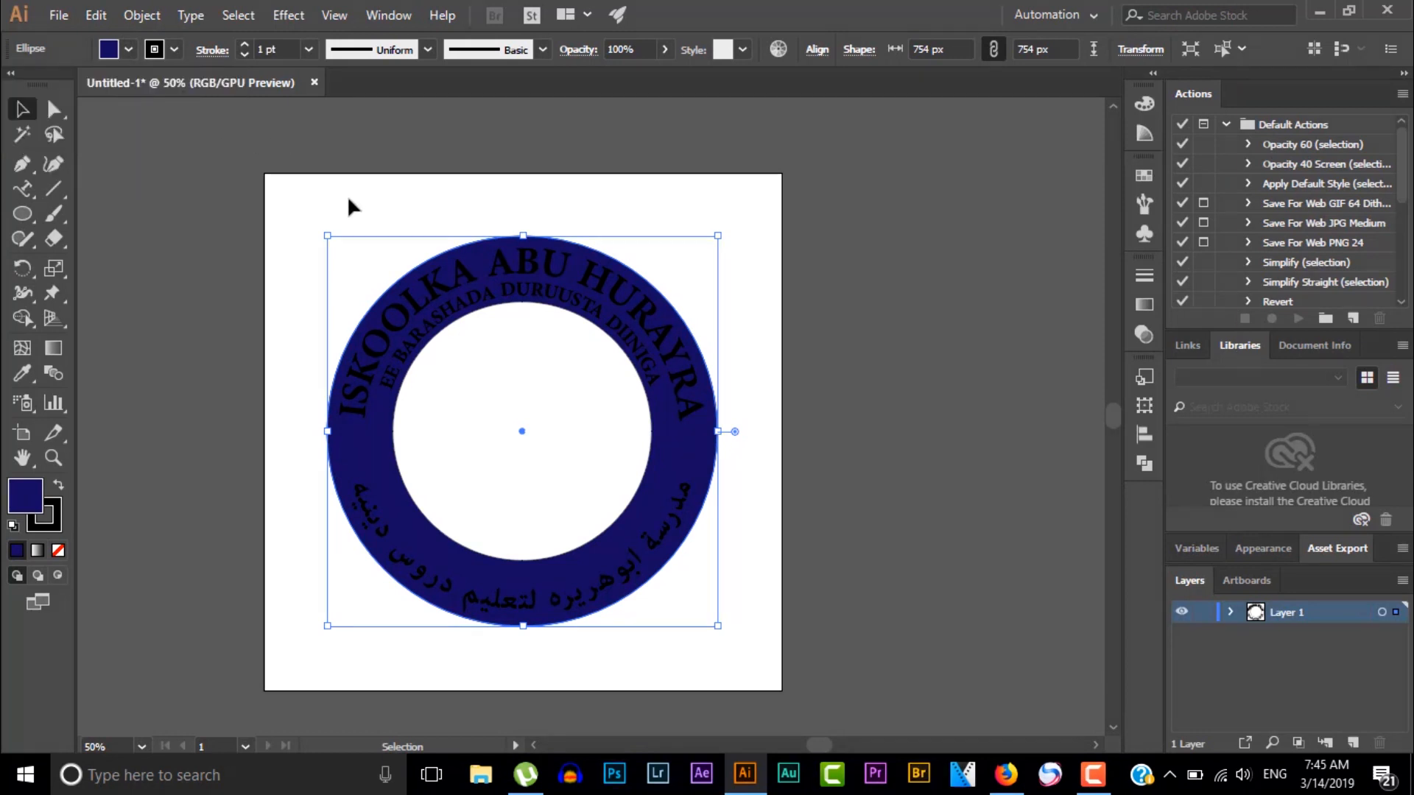
# Change the fill of the curved "ISKOOLKA ABU HURAYRA" text to white.
pyautogui.click(442, 289)
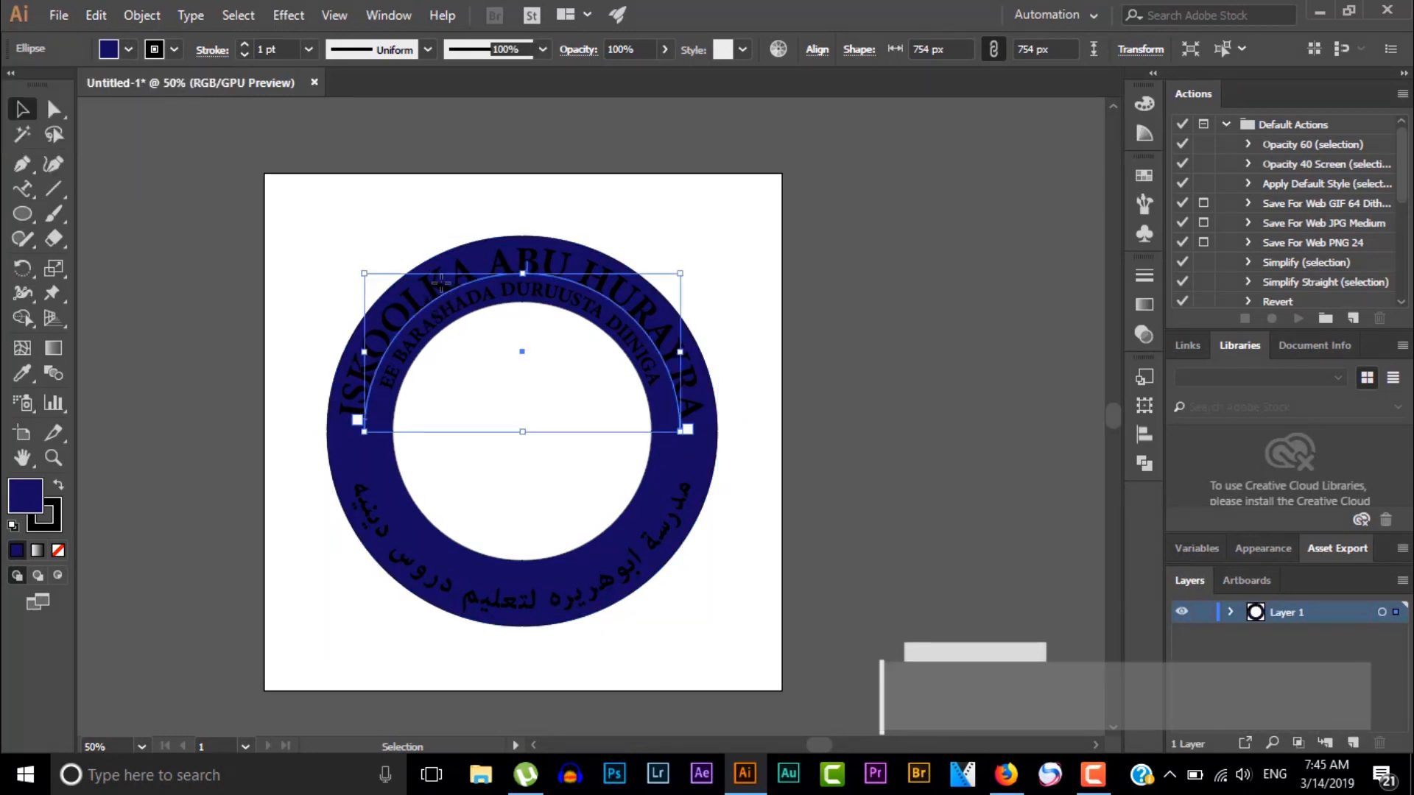
pyautogui.click(28, 190)
pyautogui.click(479, 274)
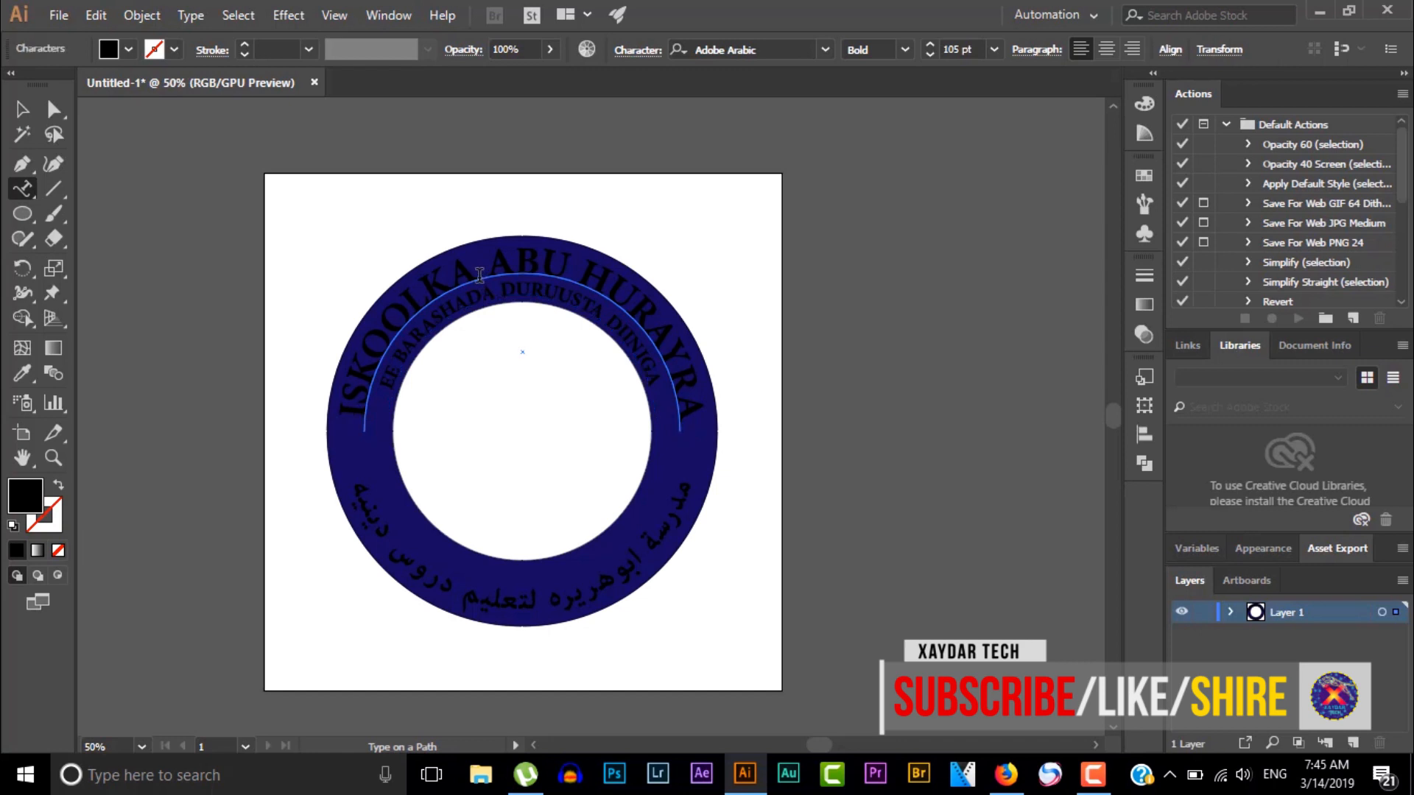
pyautogui.hotkey('ctrl', 'a')
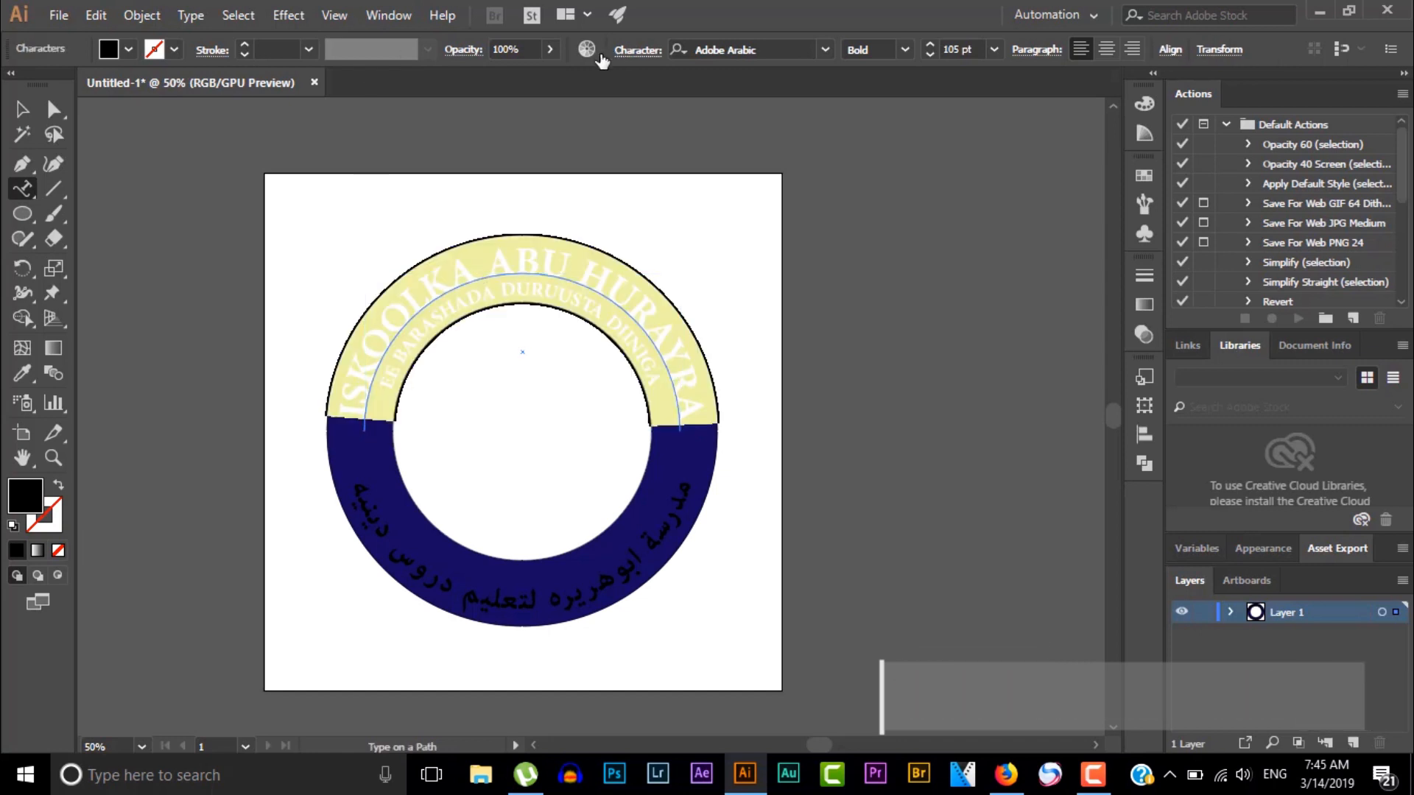
pyautogui.click(152, 45)
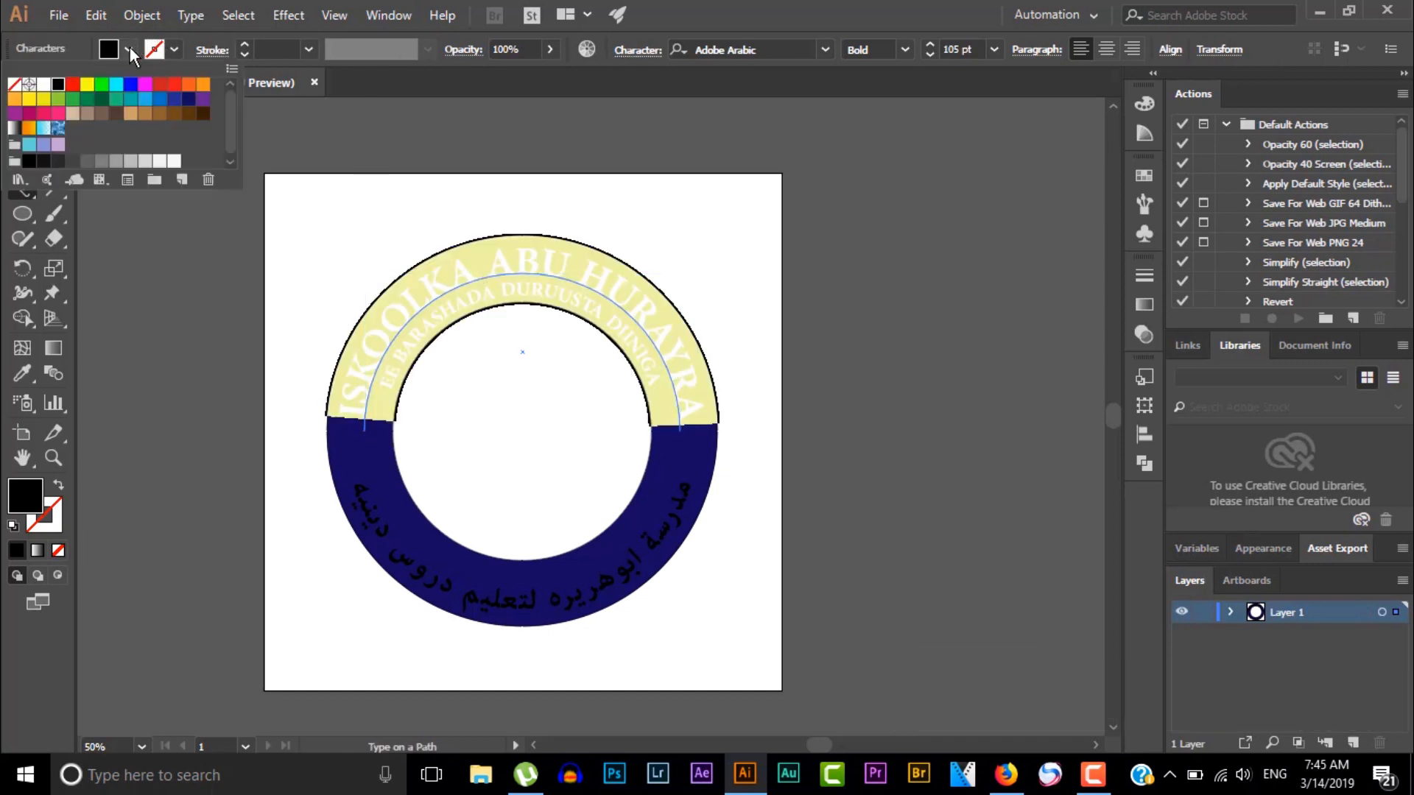
pyautogui.click(43, 85)
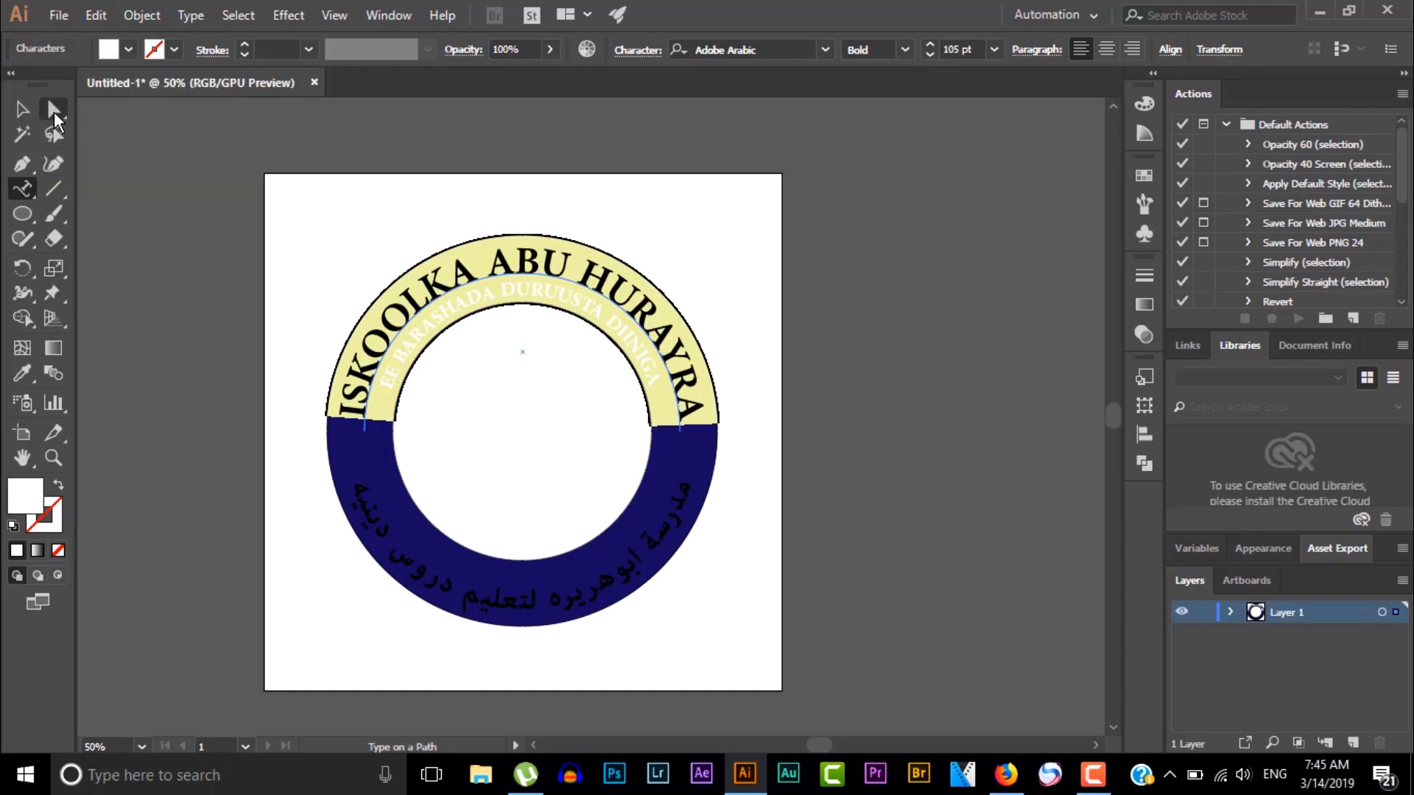
pyautogui.press('Escape')
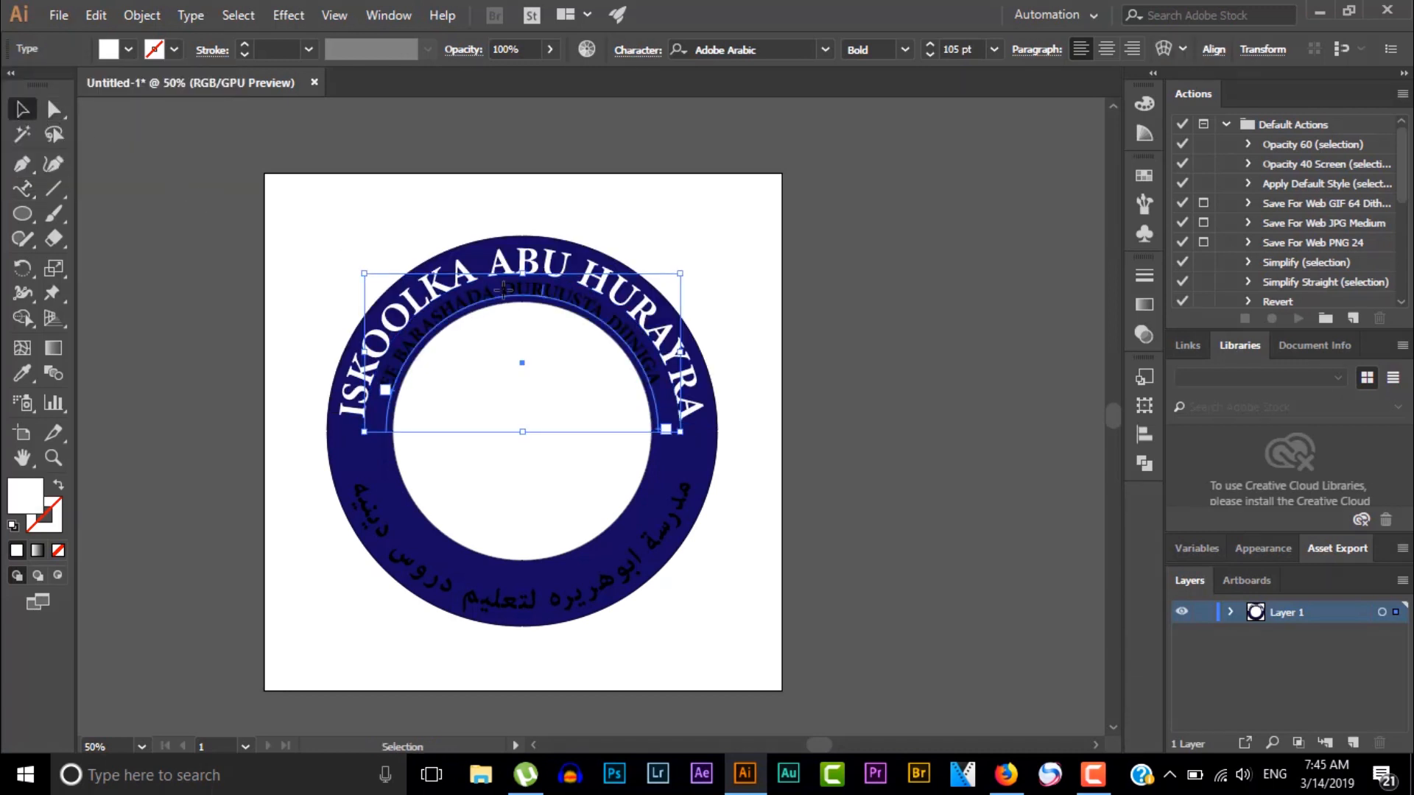
# Change the fill of the curved subtitle "EE BARASHADA DURUUSTA DIINIGA" to white, and deselect it.
pyautogui.click(503, 290)
pyautogui.click(125, 49)
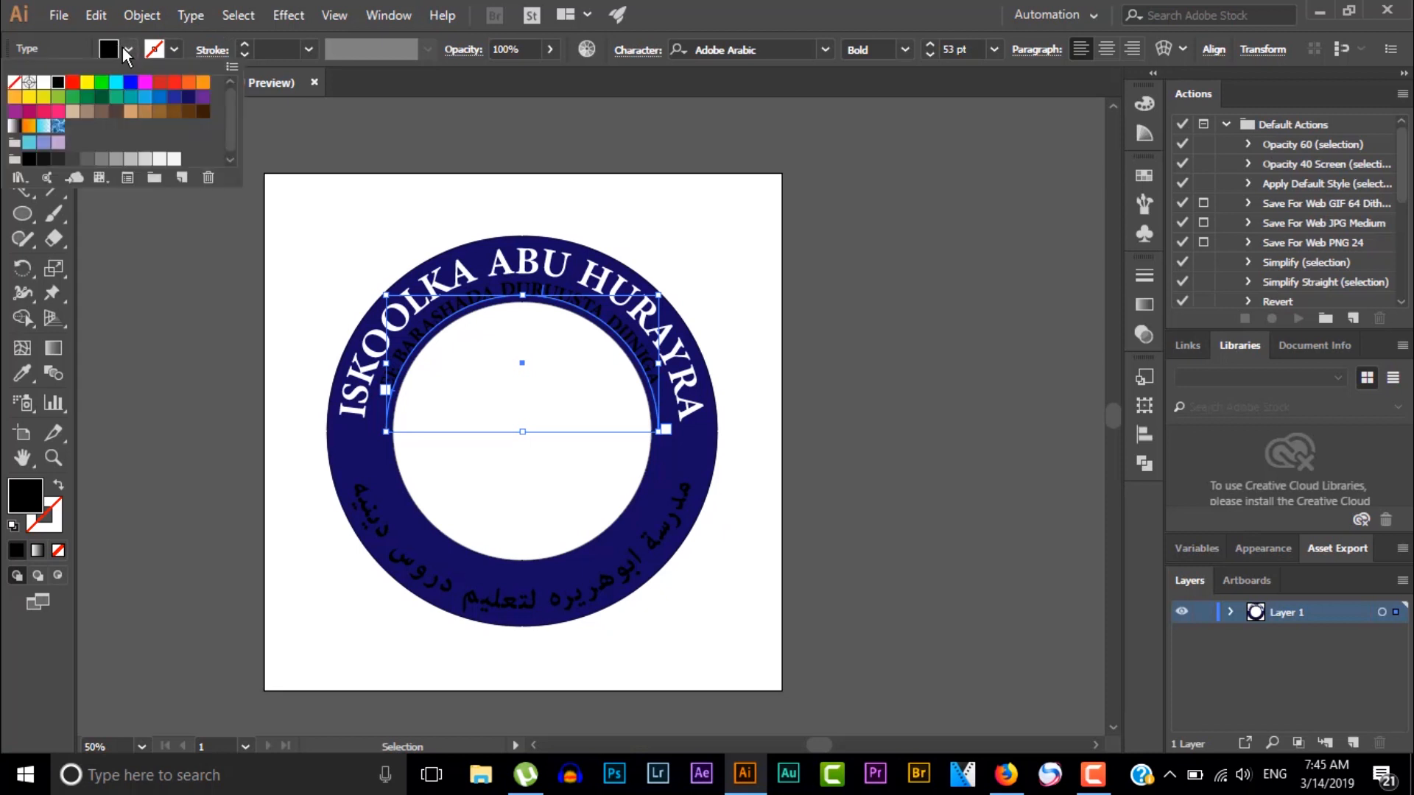
pyautogui.click(44, 81)
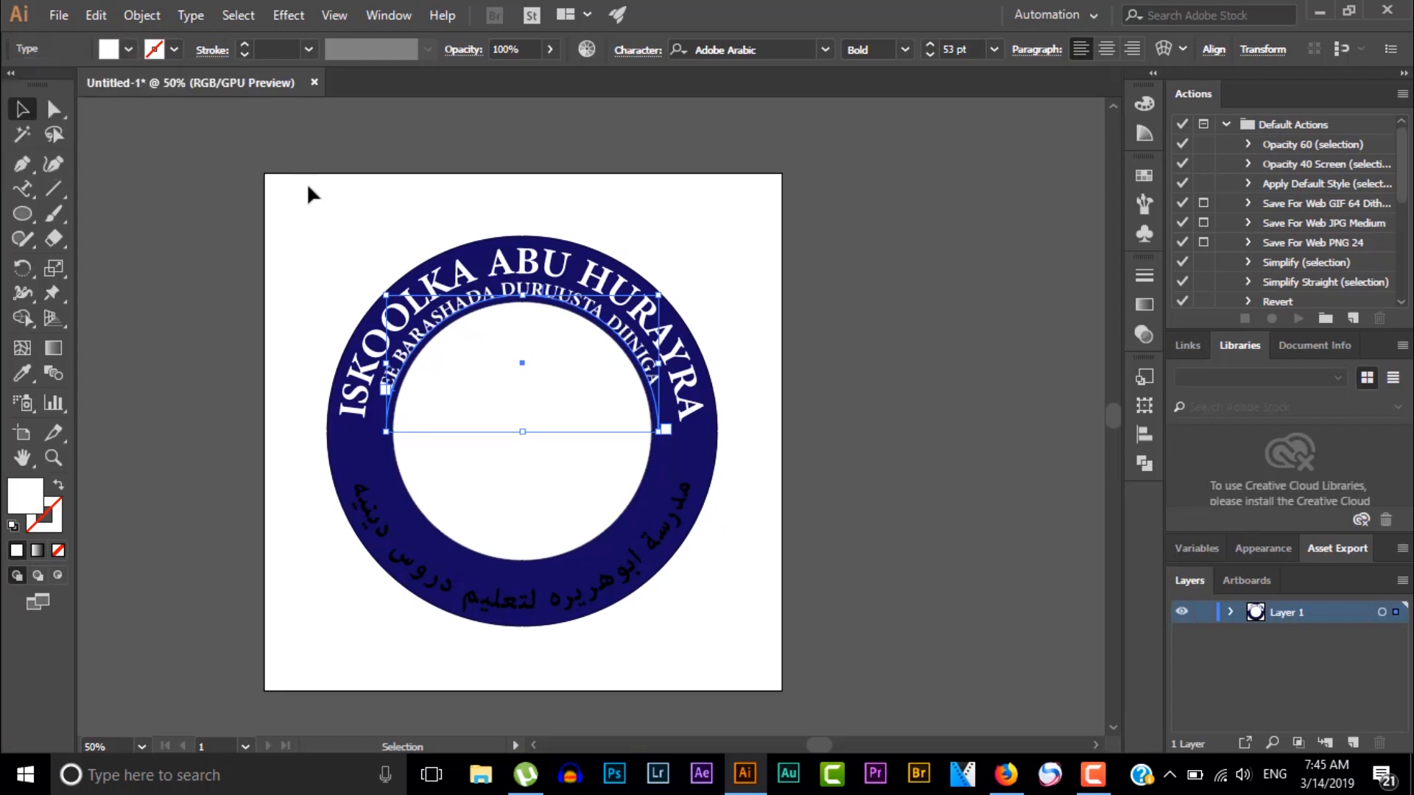
pyautogui.click(302, 289)
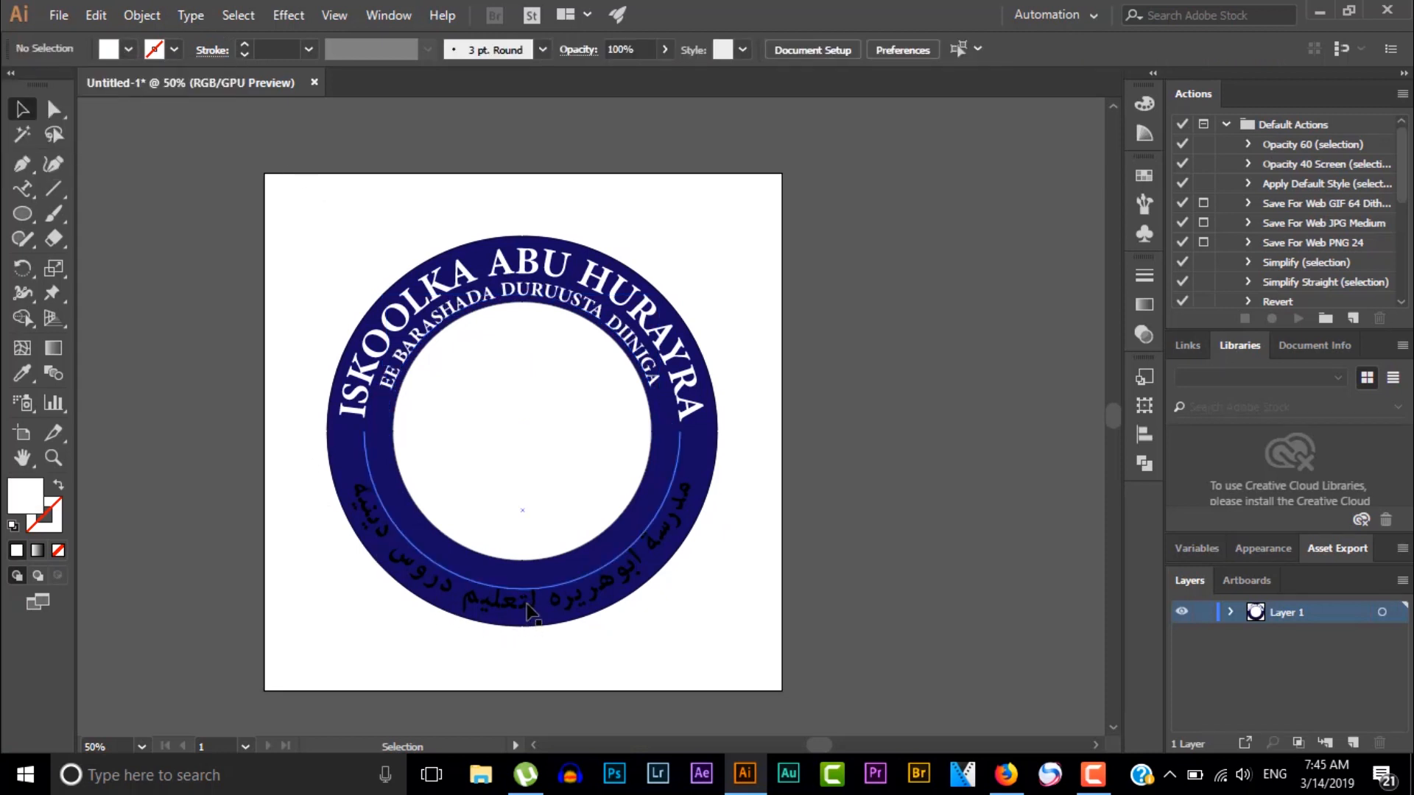
# Change the fill of the Arabic text on the lower arc to white, and deselect it.
pyautogui.click(531, 600)
pyautogui.click(128, 50)
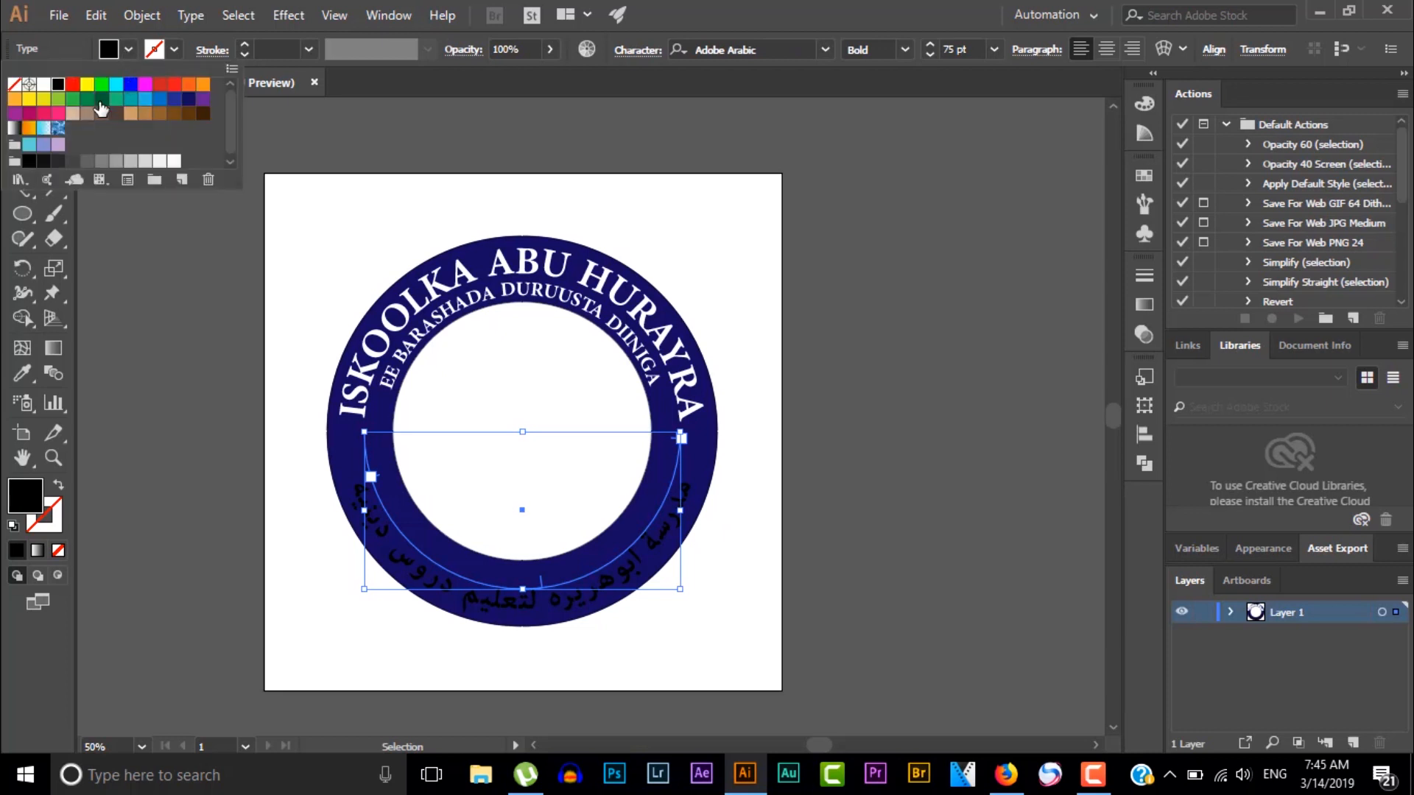
pyautogui.click(44, 85)
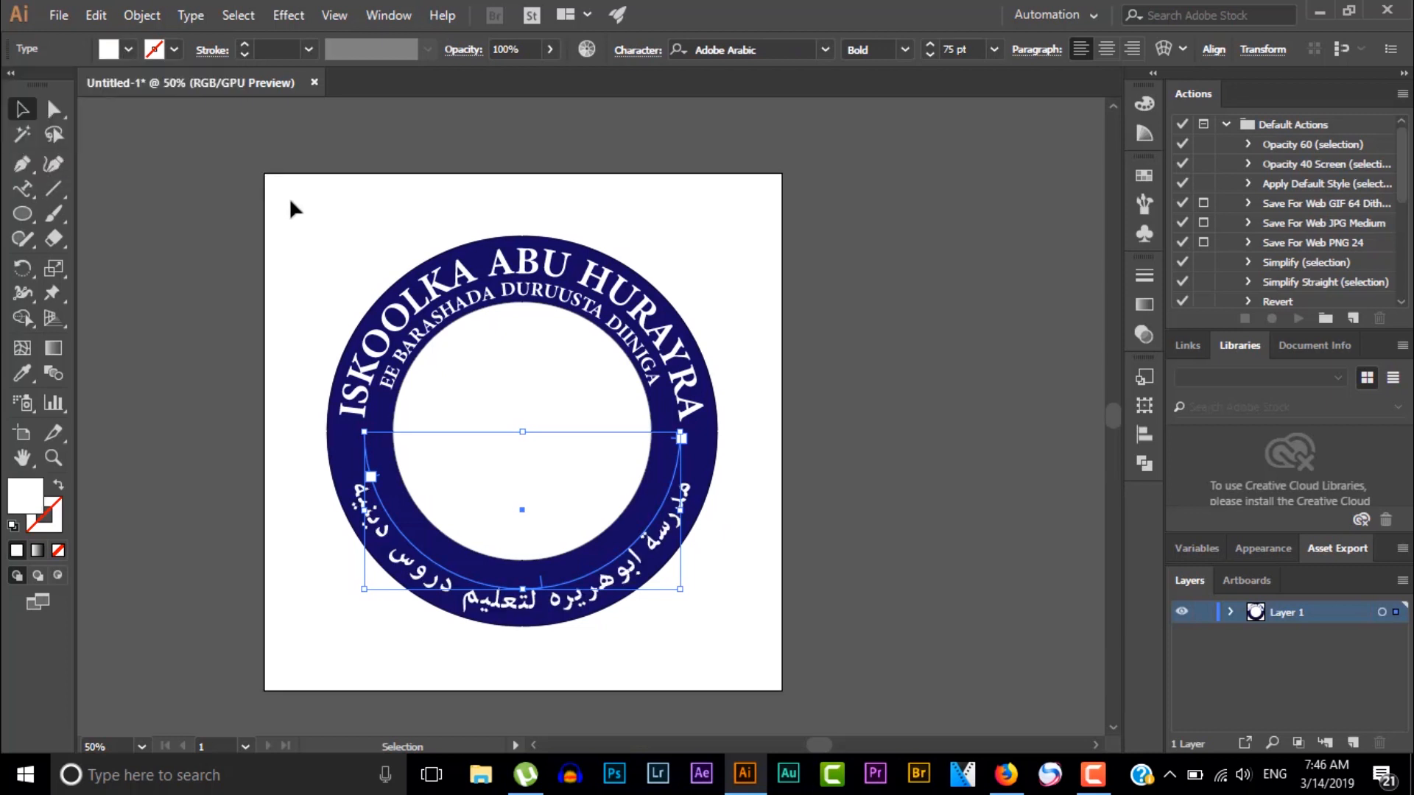
pyautogui.click(648, 206)
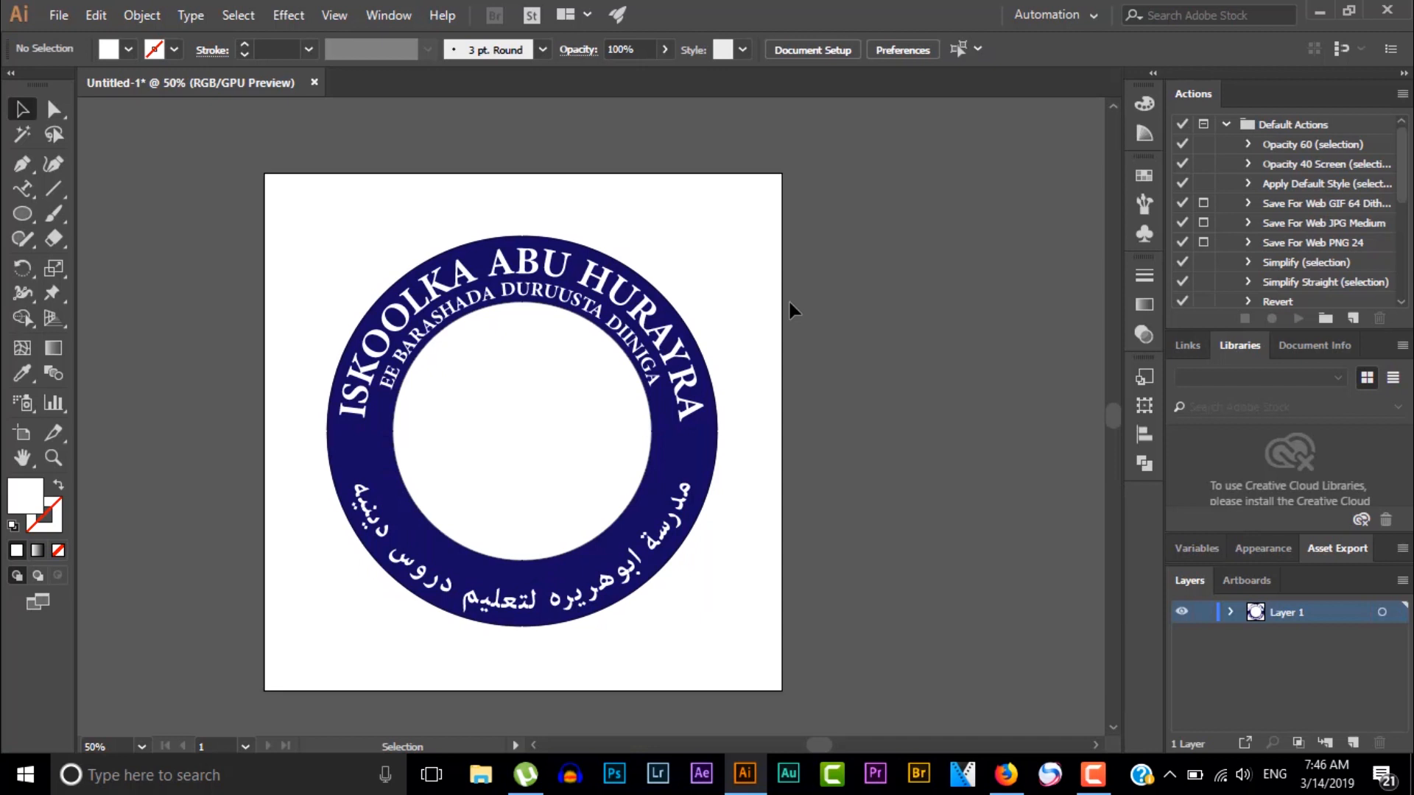
# Draw a horizontal line through the centre across the outer circle's full width, and give it an orange stroke.
pyautogui.click(22, 163)
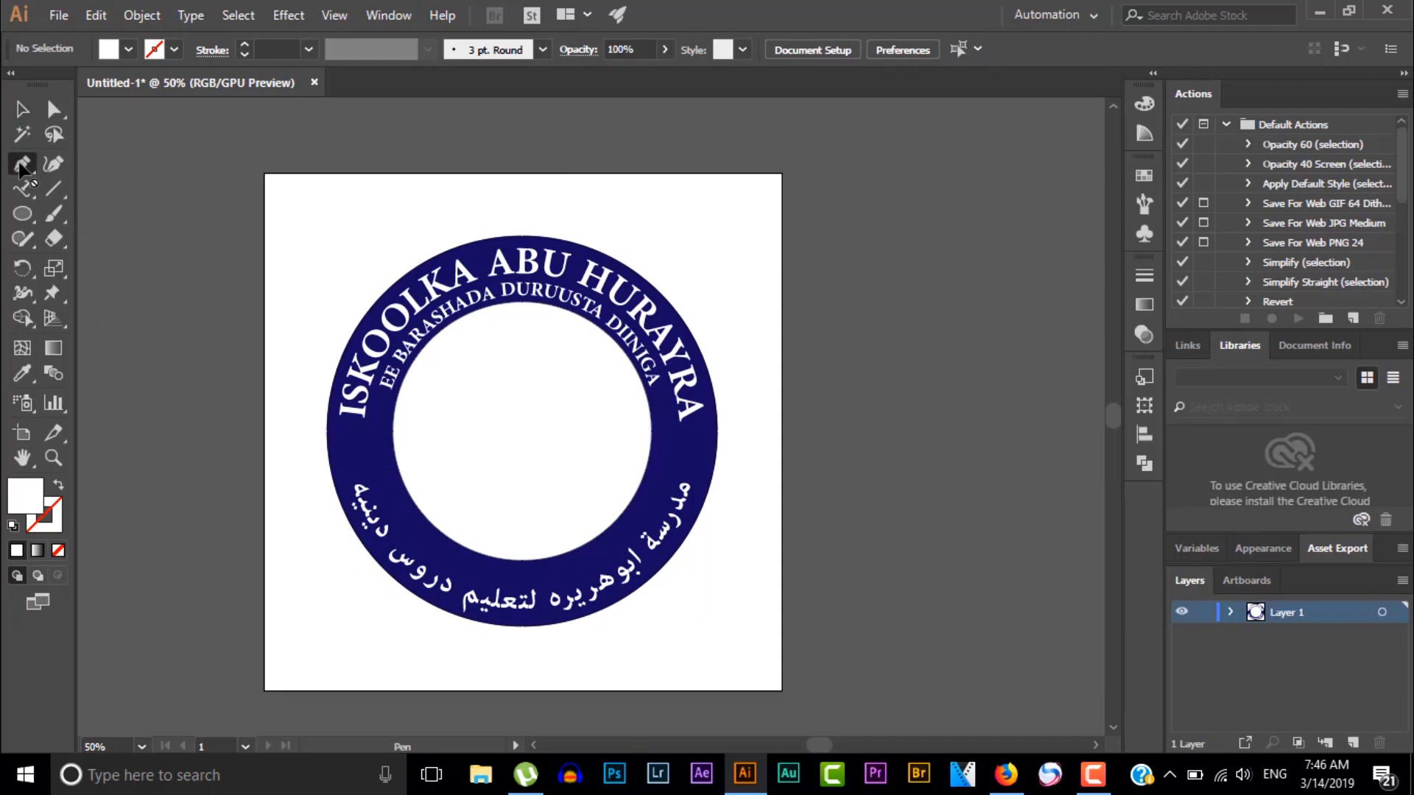
pyautogui.click(54, 190)
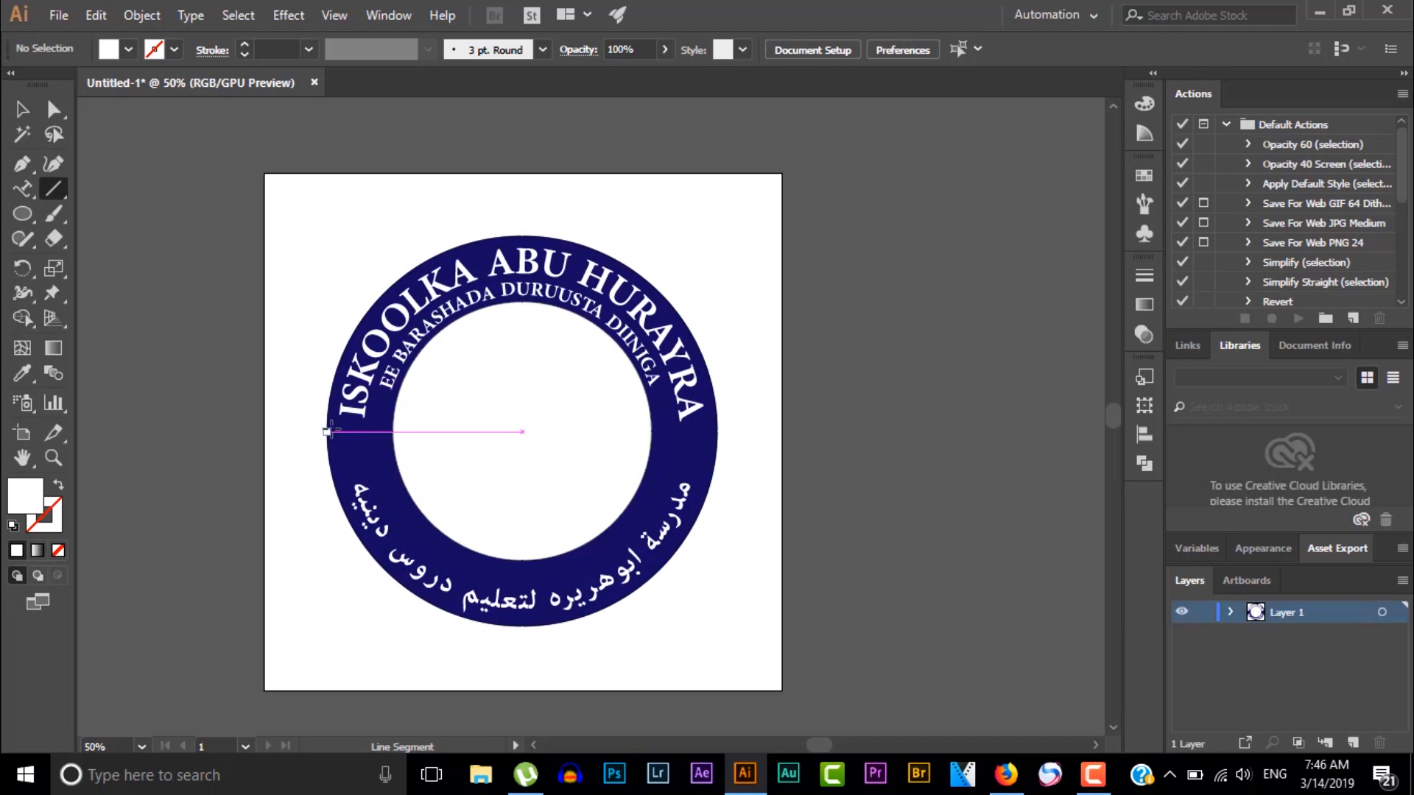
pyautogui.moveTo(327, 432); pyautogui.dragTo(717, 433)
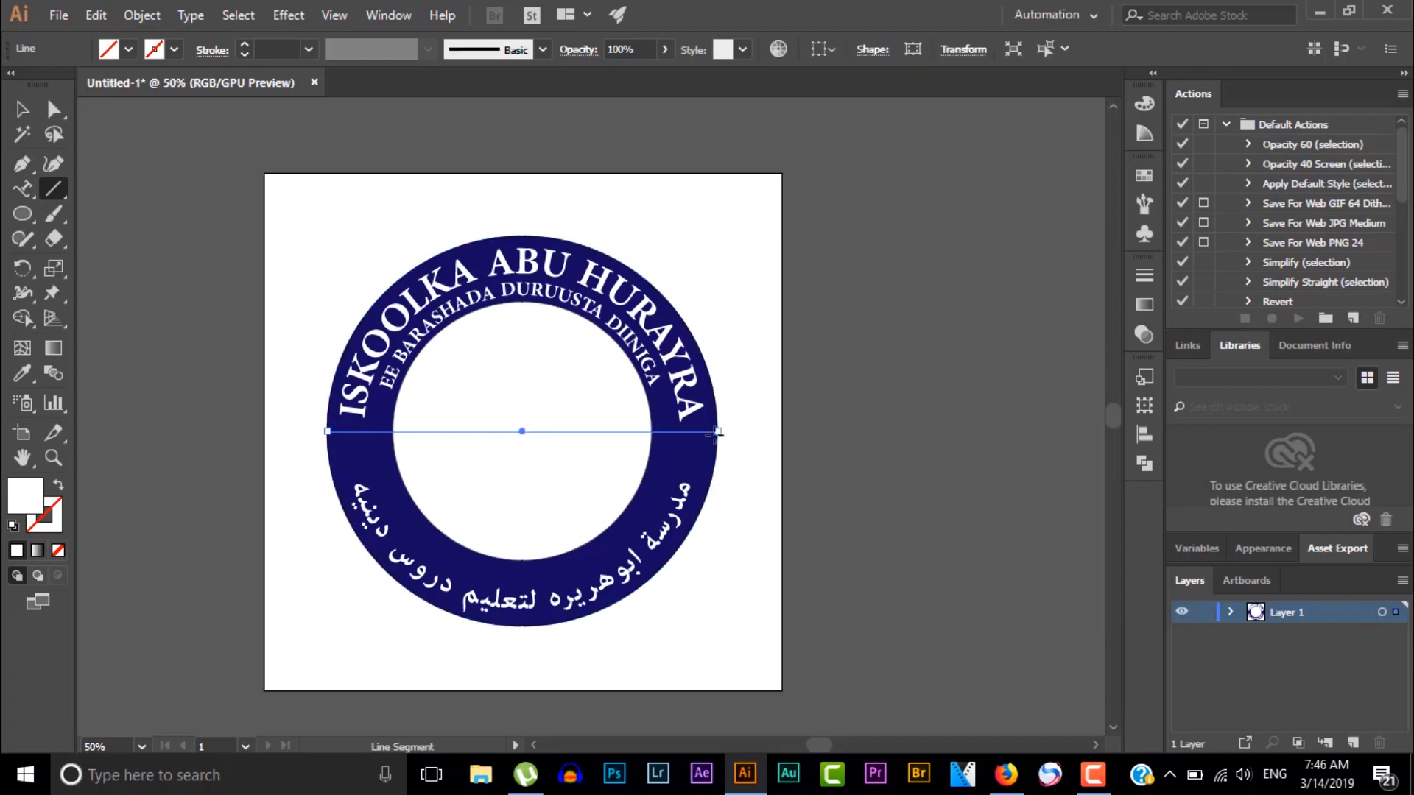
pyautogui.click(174, 49)
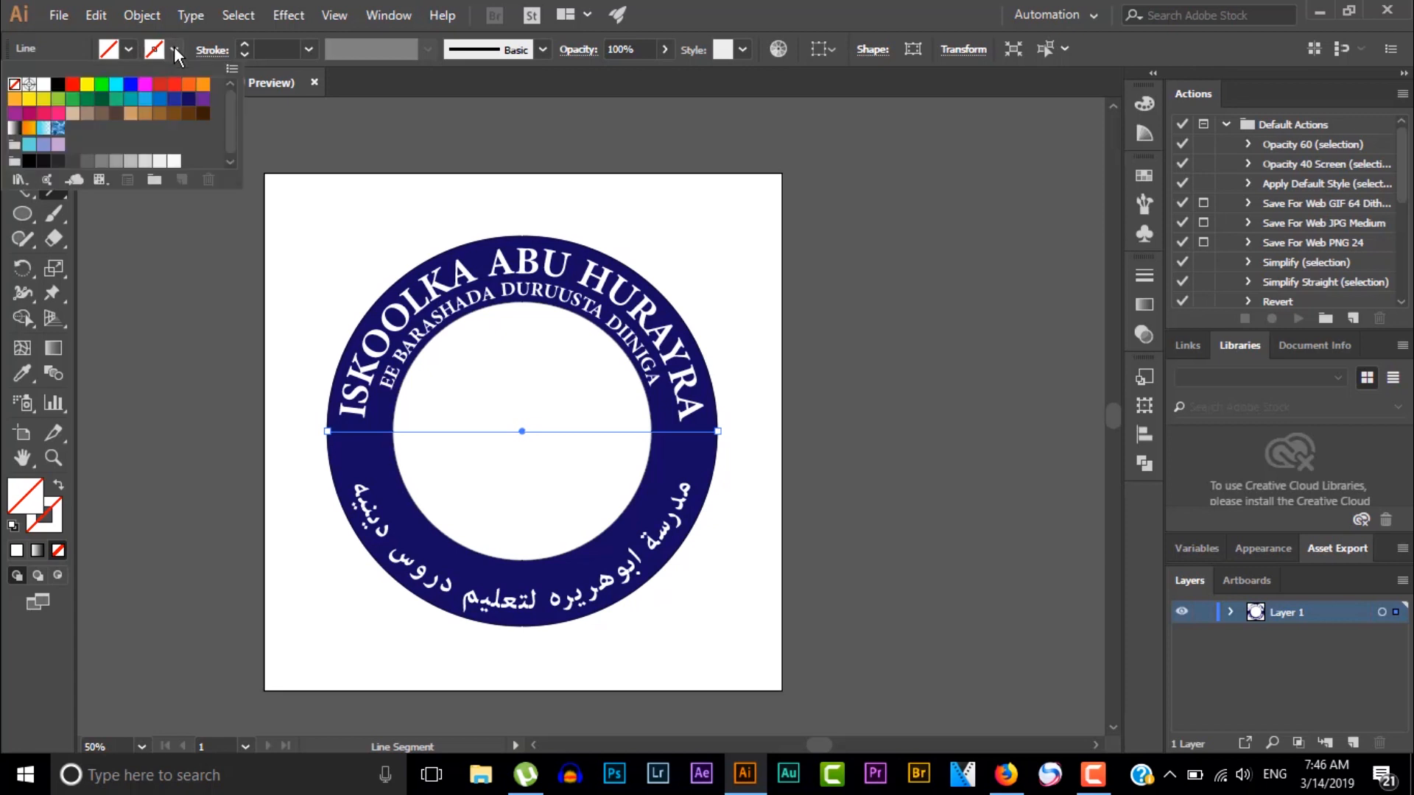
pyautogui.click(206, 92)
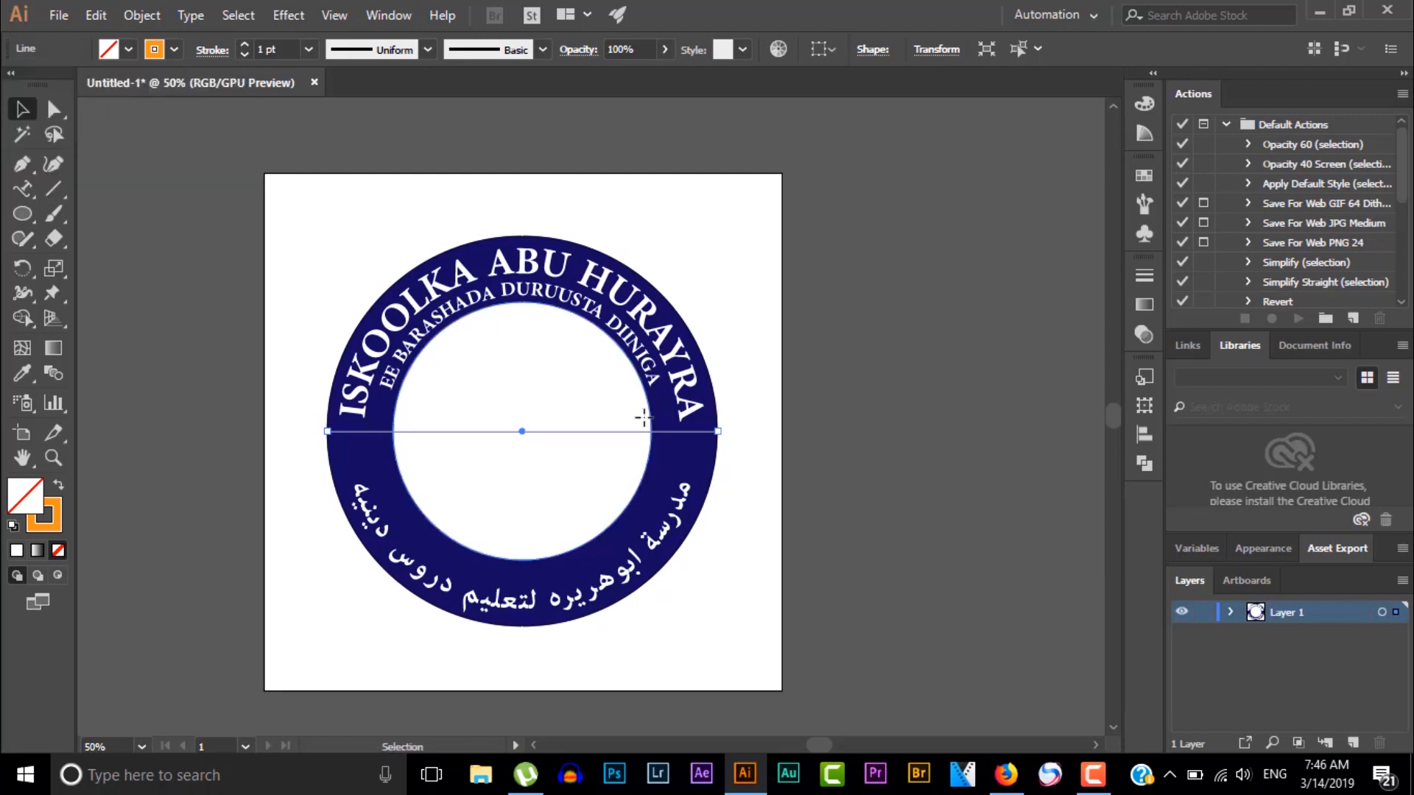
pyautogui.click(309, 262)
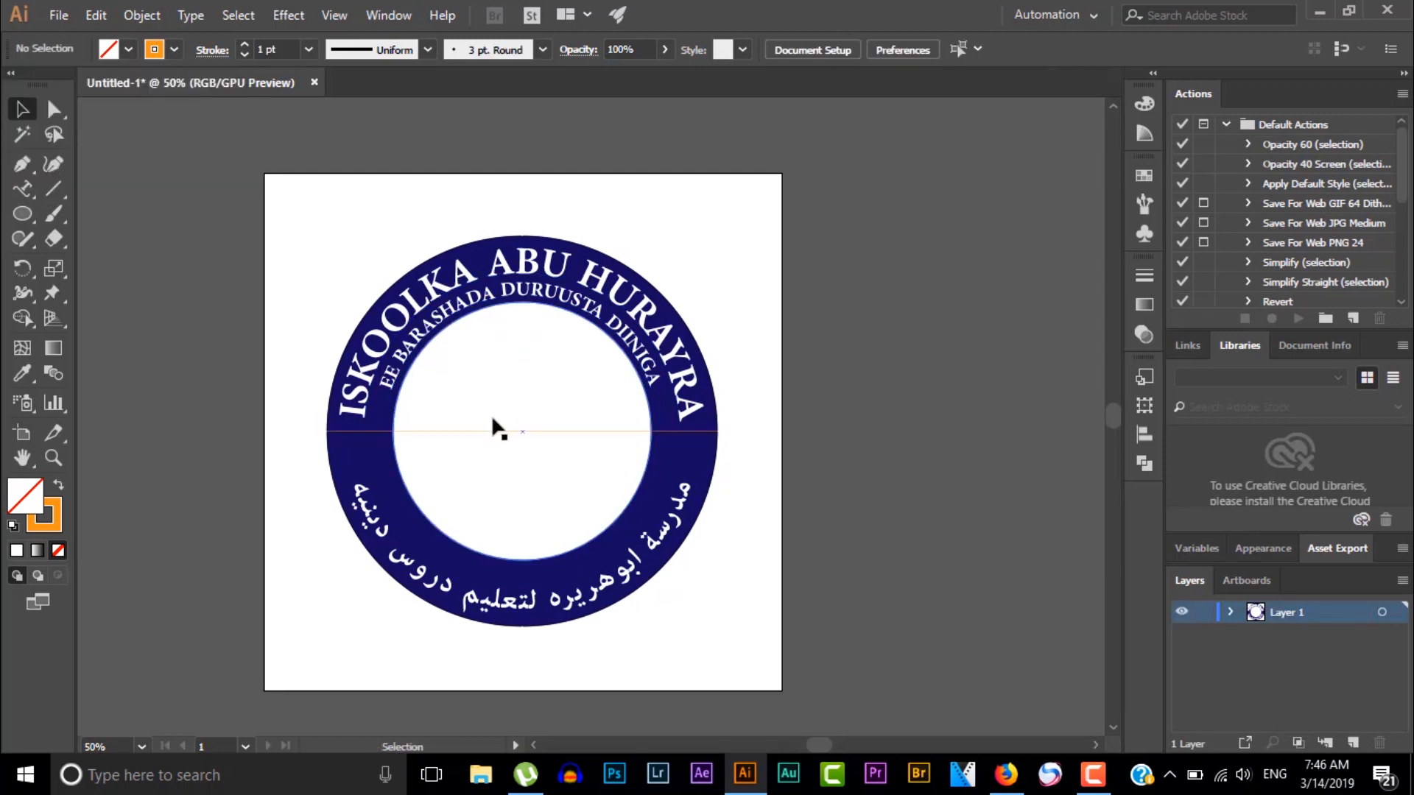
# Set the horizontal line's stroke weight to 3 pt, and deselect it.
pyautogui.click(244, 45)
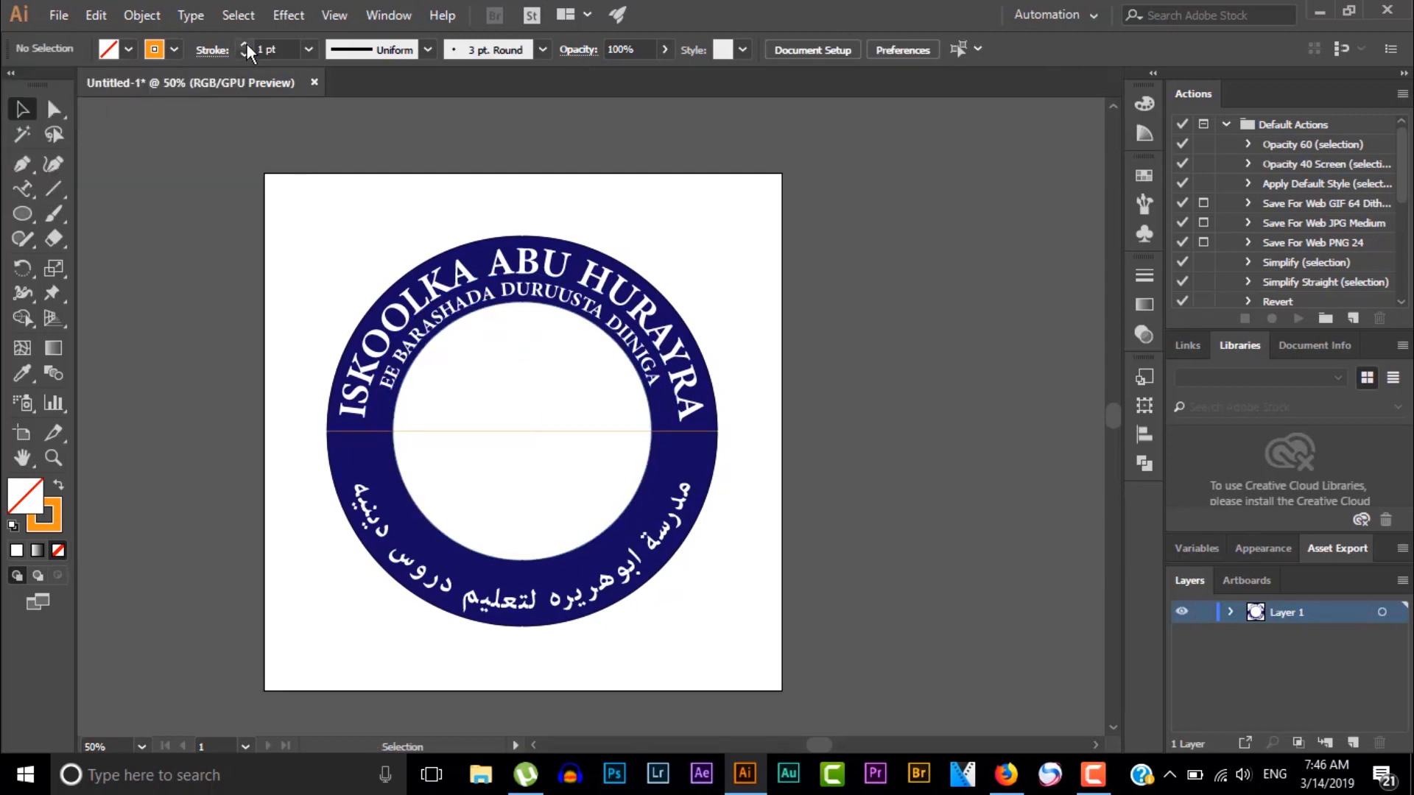
pyautogui.click(468, 431)
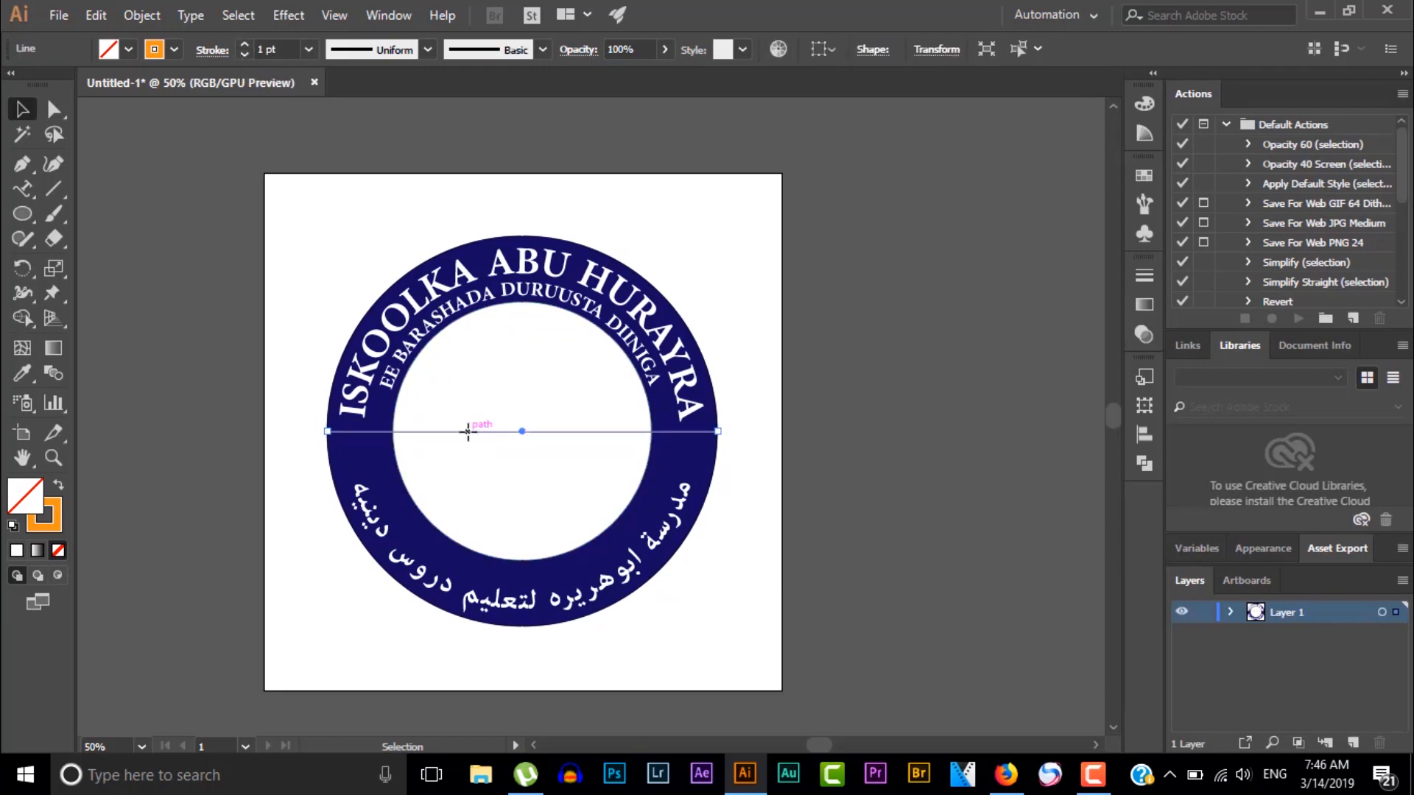
pyautogui.click(244, 45)
pyautogui.click(244, 45)
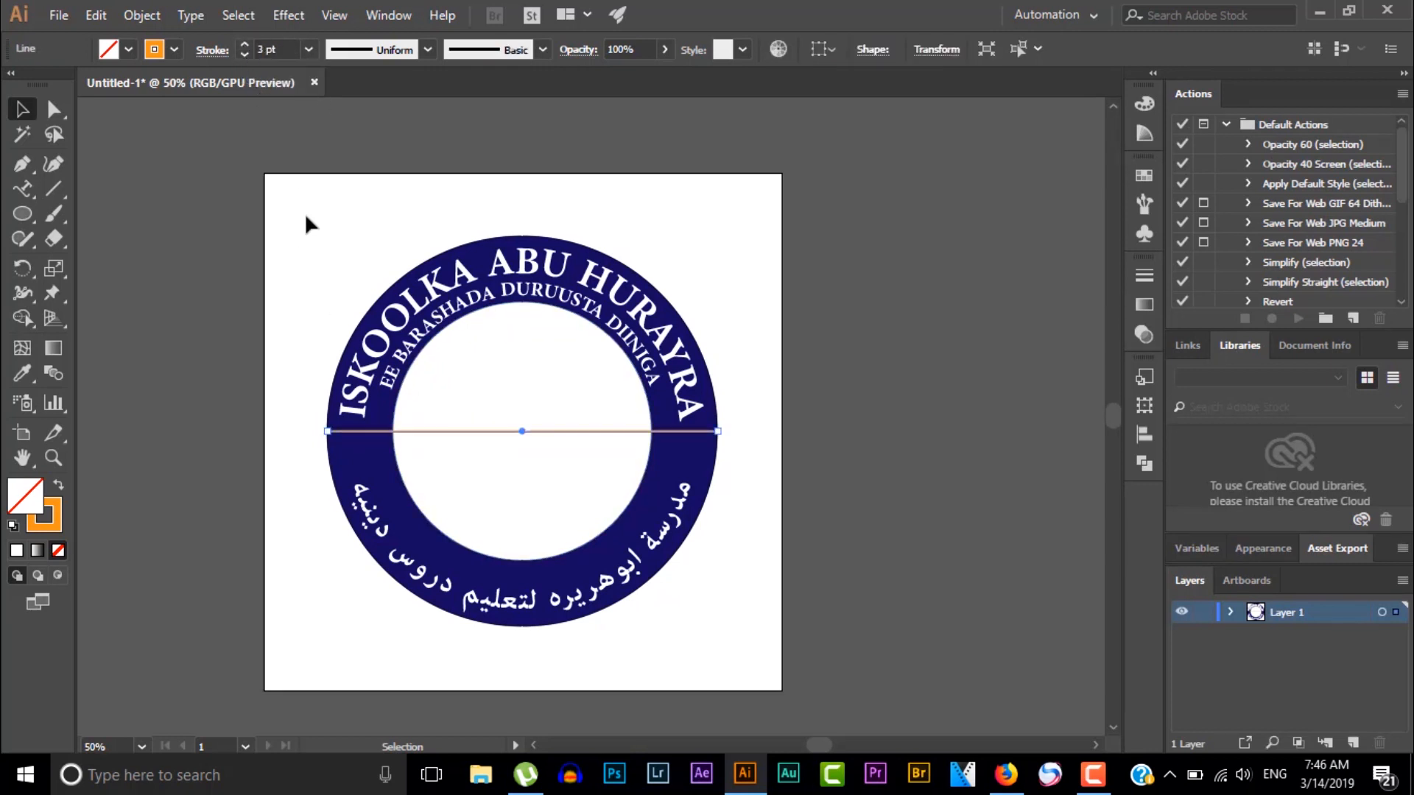
pyautogui.click(307, 248)
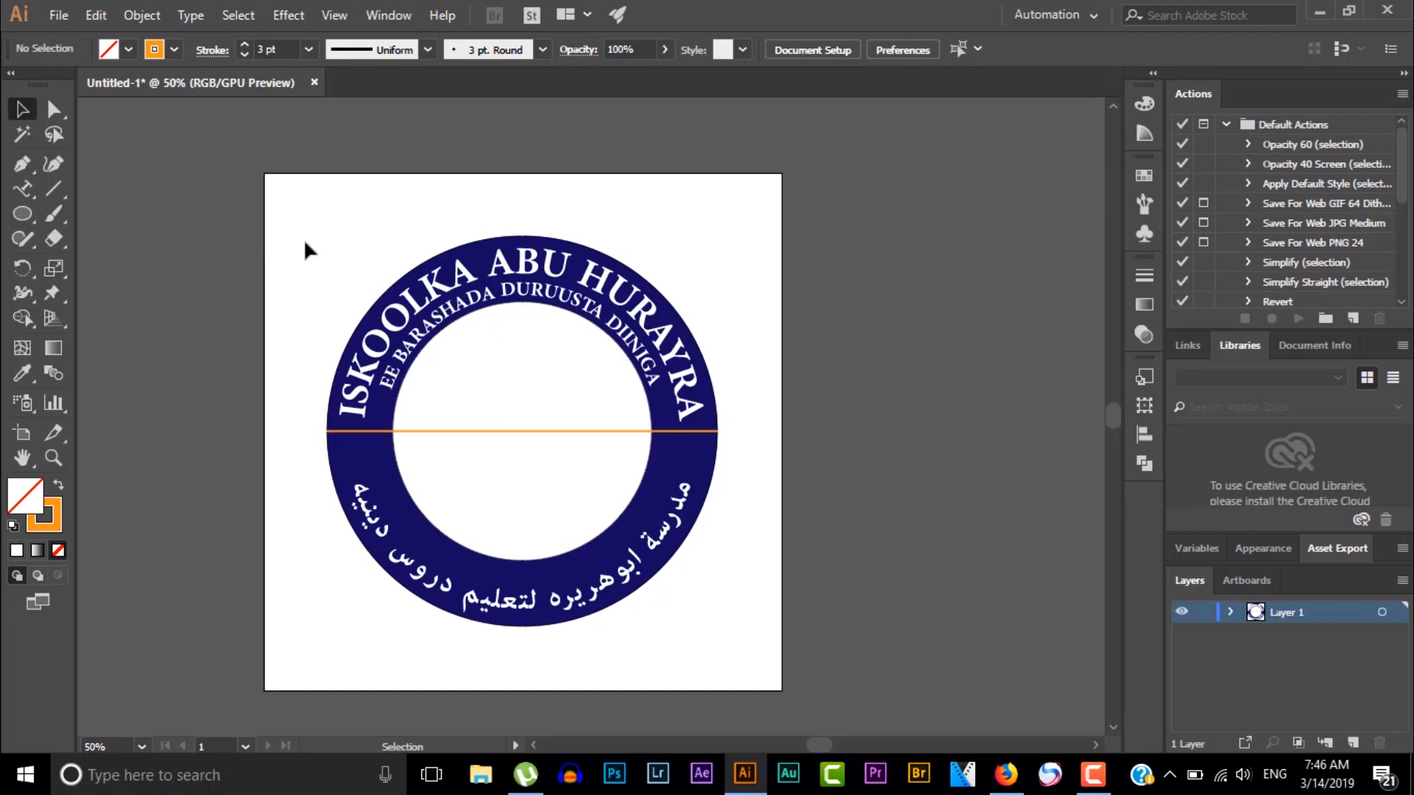
# Change the horizontal line's stroke colour to the red swatch R=193 G=39 B=45, and deselect it.
pyautogui.click(482, 431)
pyautogui.click(175, 49)
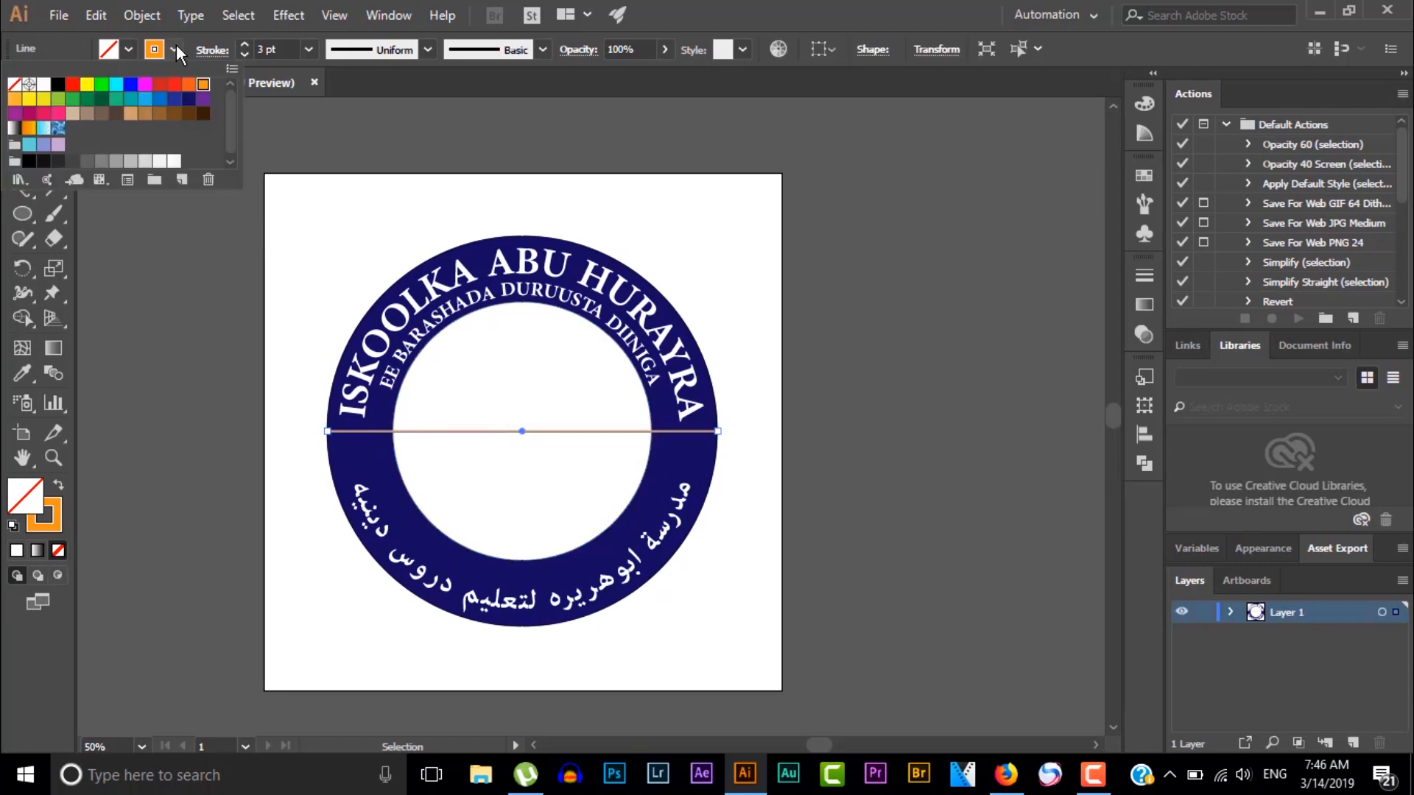
pyautogui.click(169, 85)
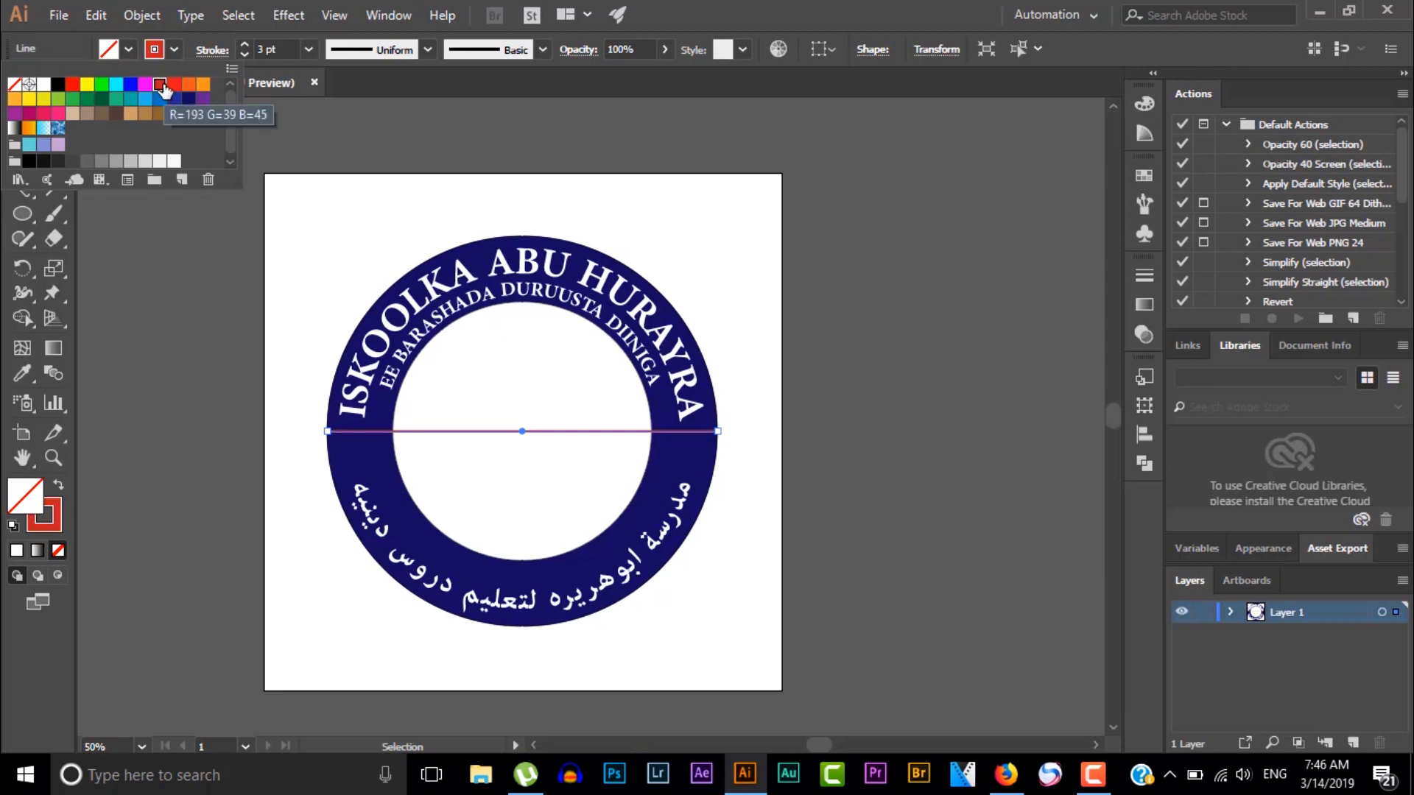
pyautogui.click(296, 167)
pyautogui.click(308, 215)
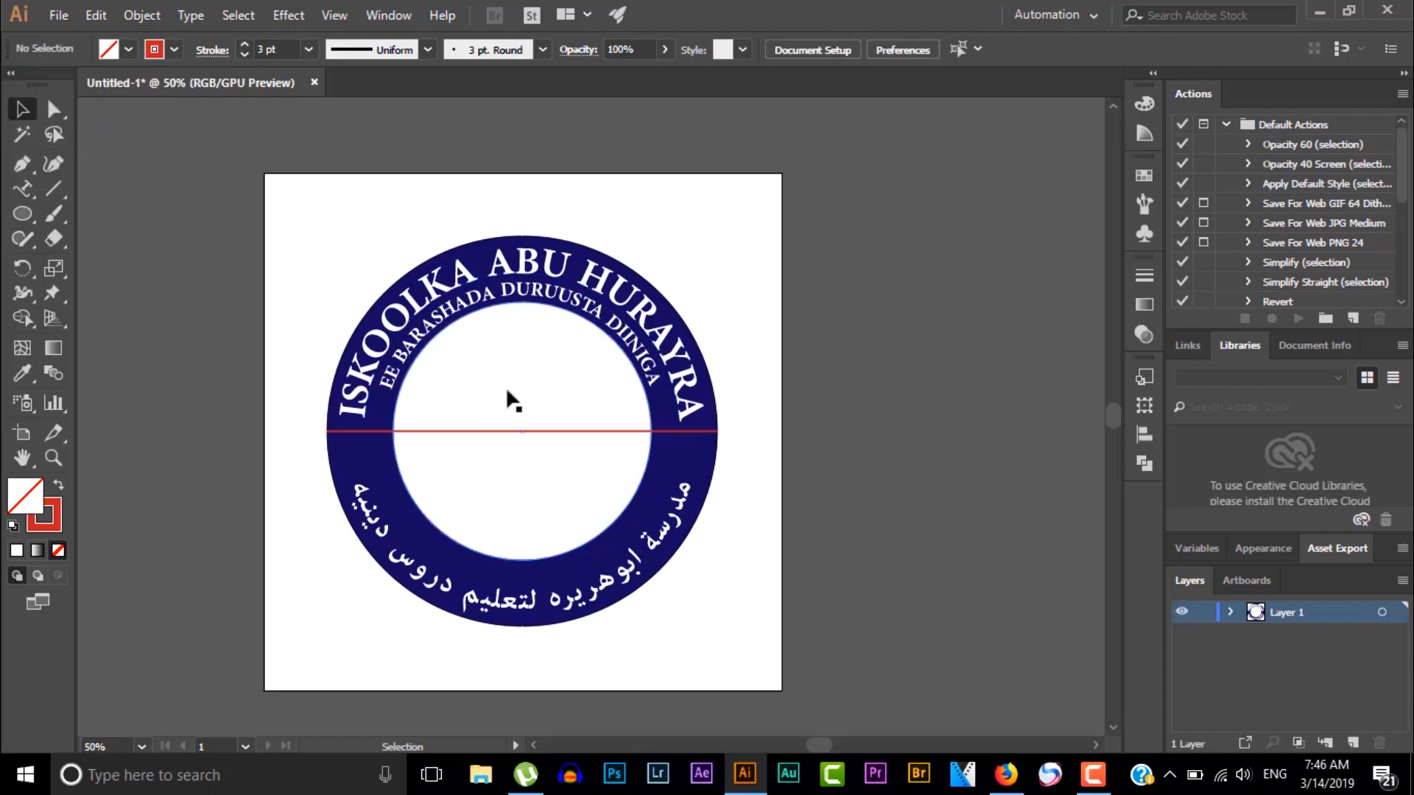
# Duplicate the red line and place the copy just below the original, with its ends aligned to it.
pyautogui.click(545, 435)
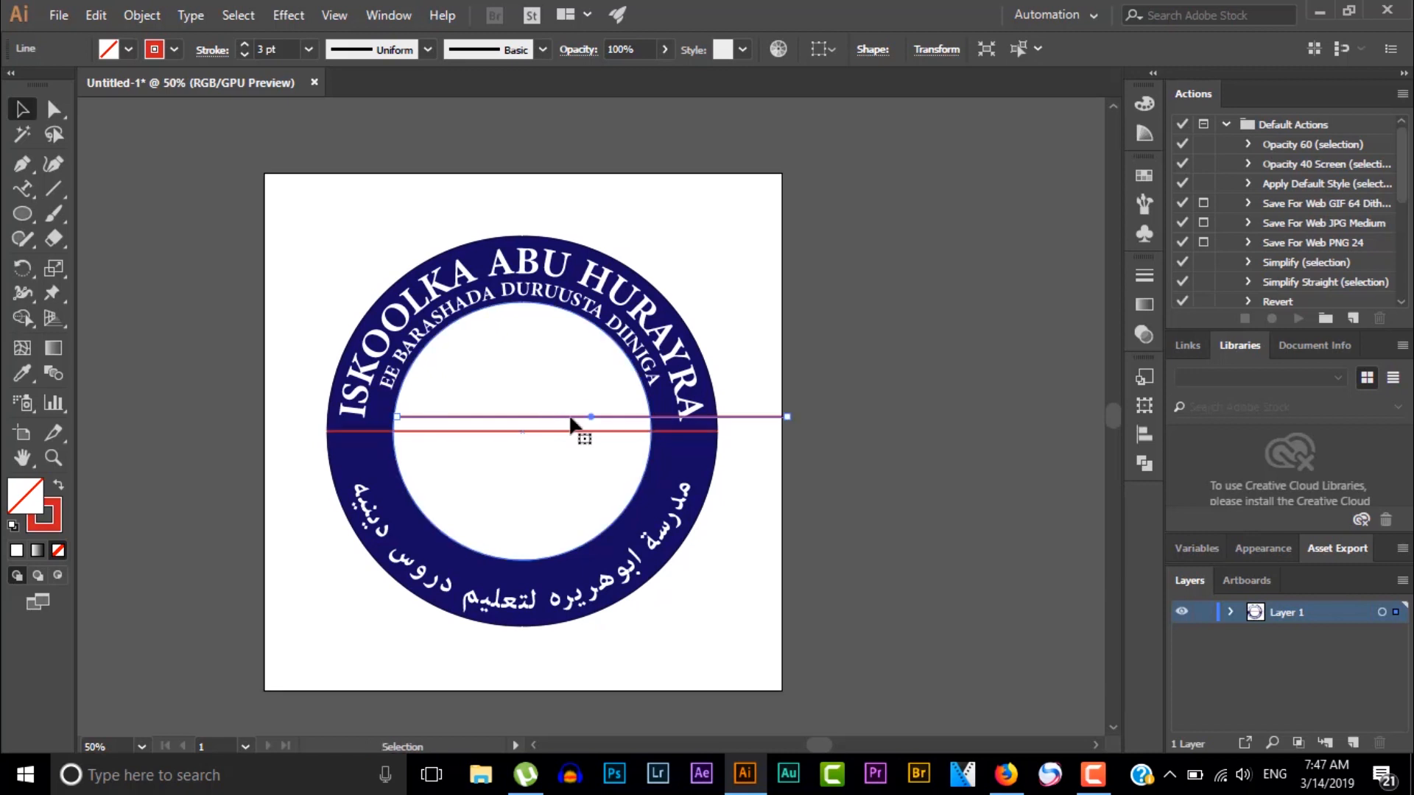
pyautogui.moveTo(574, 425)
pyautogui.mouseDown()
pyautogui.moveTo(587, 426)
pyautogui.moveTo(533, 450)
pyautogui.moveTo(516, 440)
pyautogui.mouseUp()
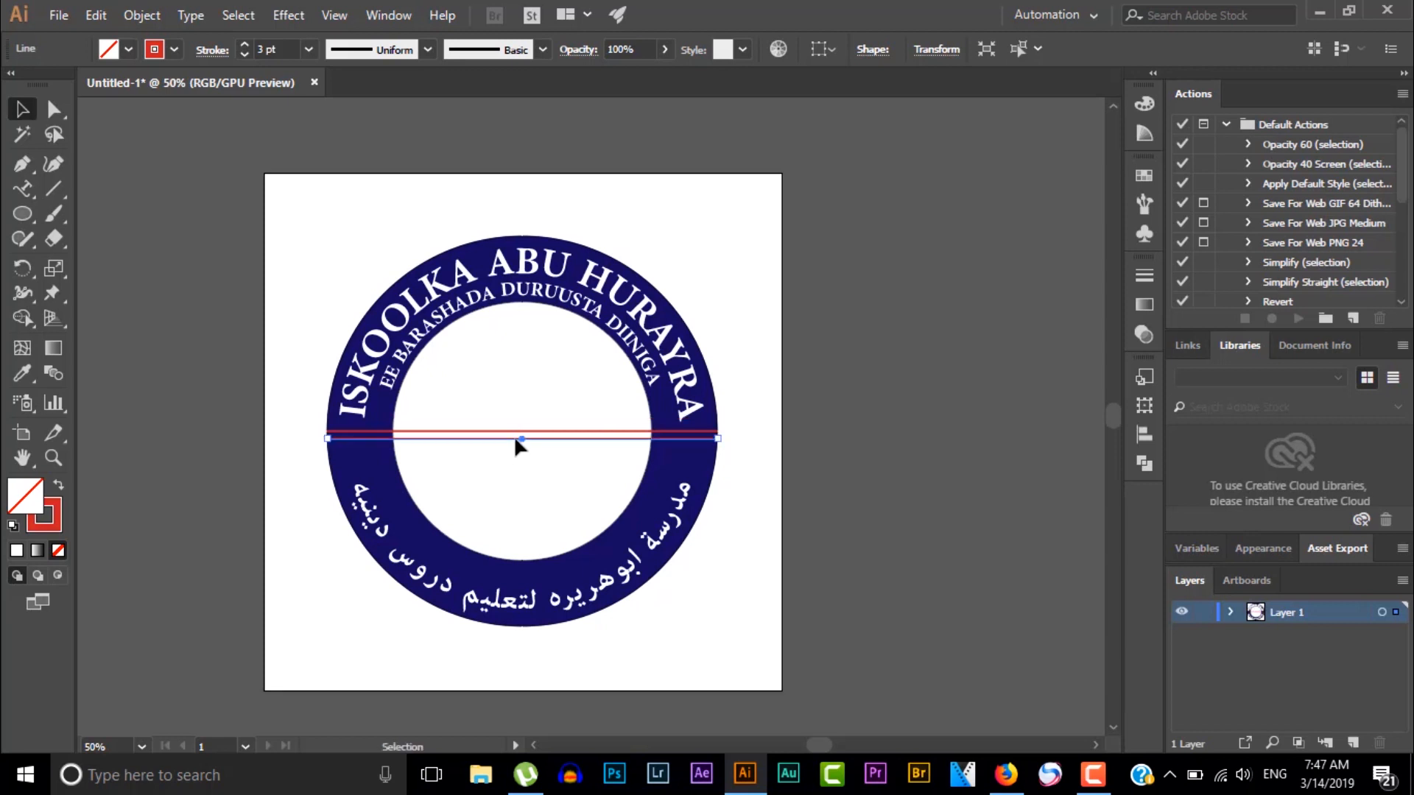
# Change the lower horizontal line's stroke colour to white, and deselect it.
pyautogui.click(173, 50)
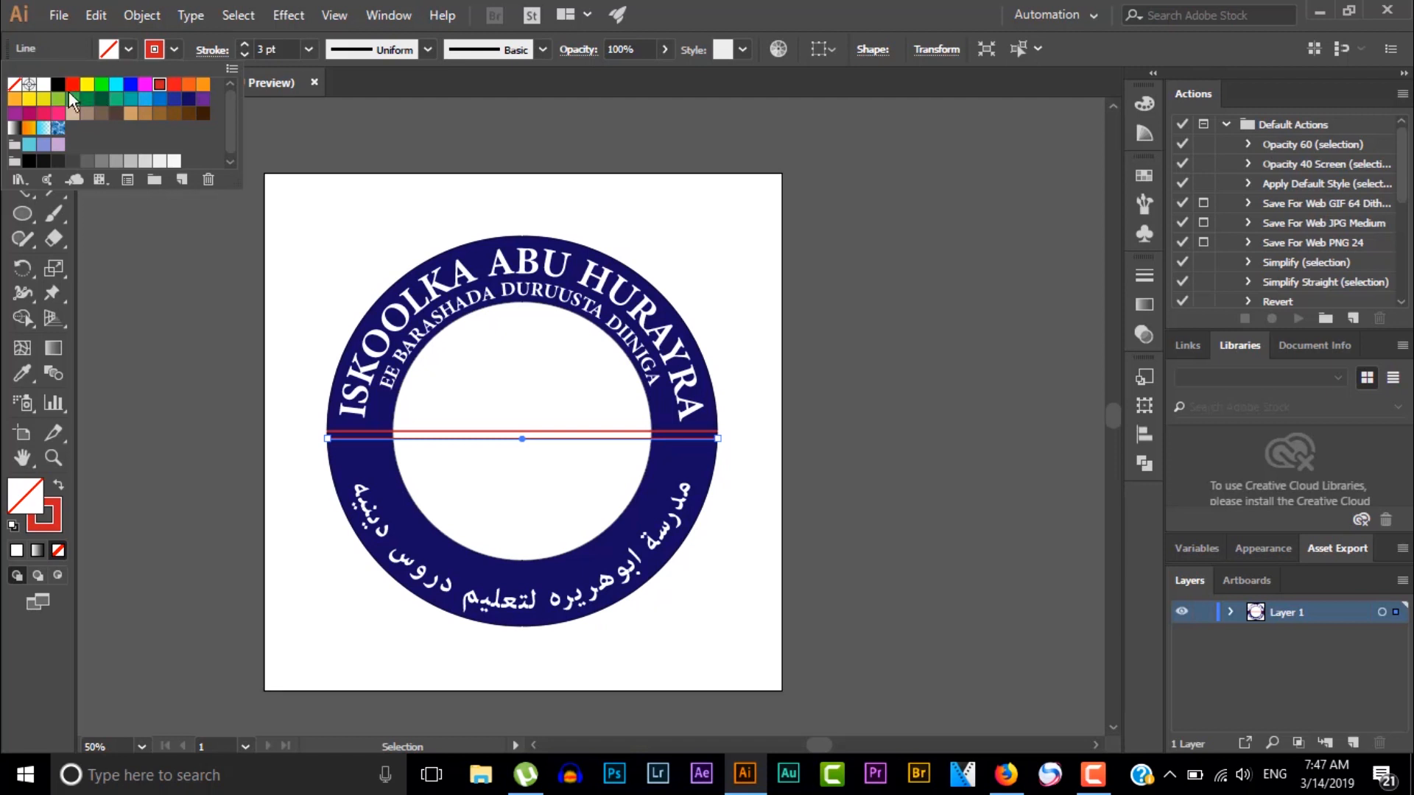
pyautogui.click(43, 84)
pyautogui.click(252, 213)
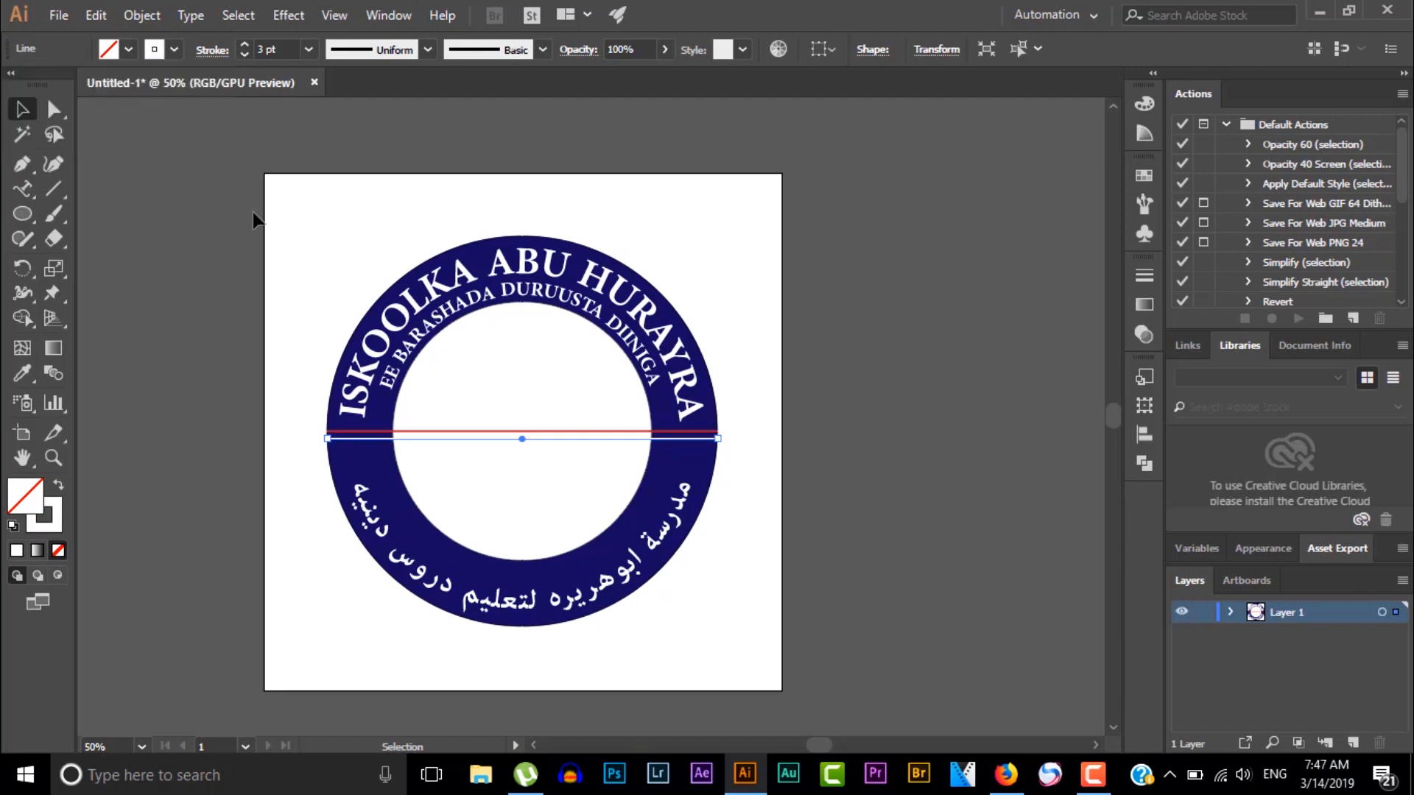
pyautogui.click(293, 235)
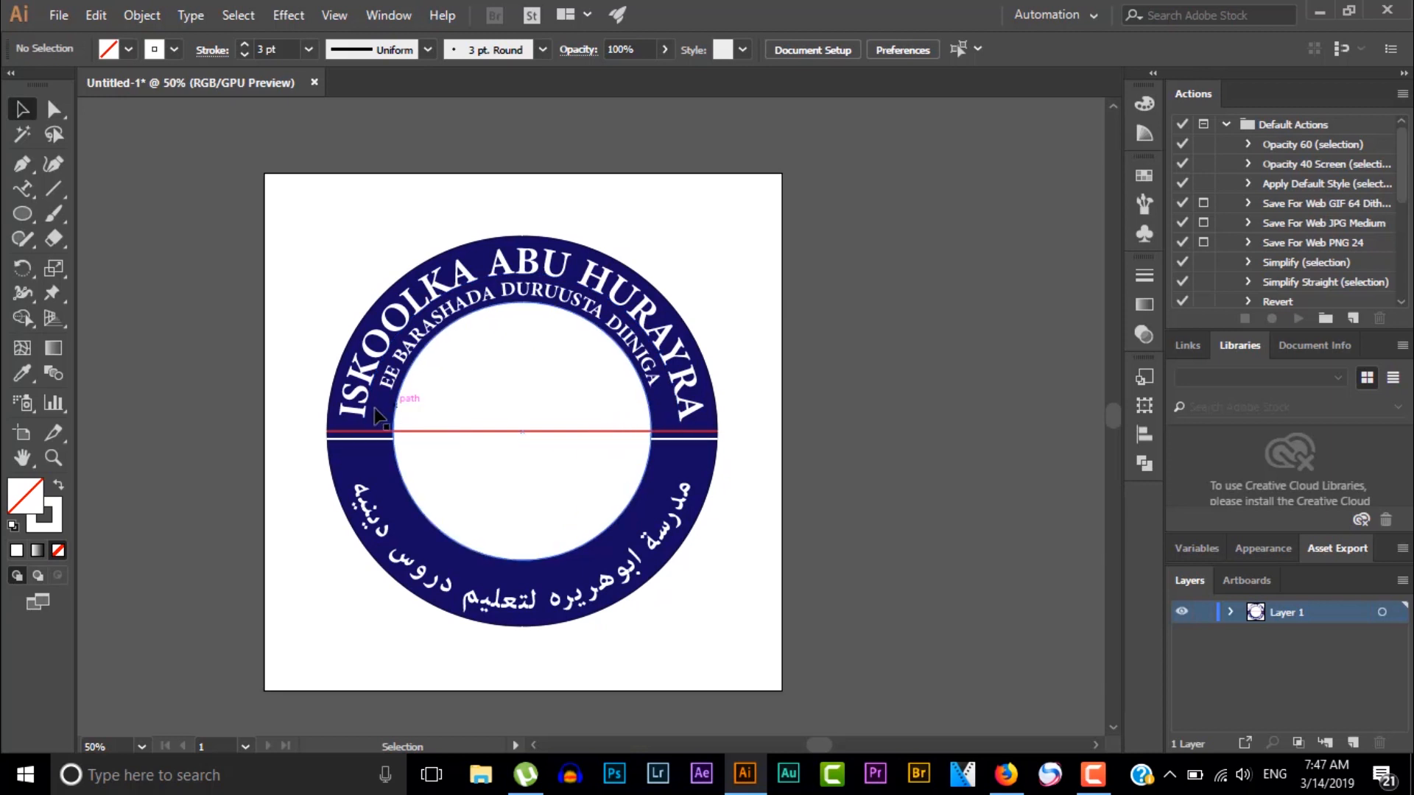
# Remove the parts of both horizontal lines inside the inner circle with Shape Builder, keeping them only across the navy ring.
pyautogui.hotkey('ctrl', 'a')
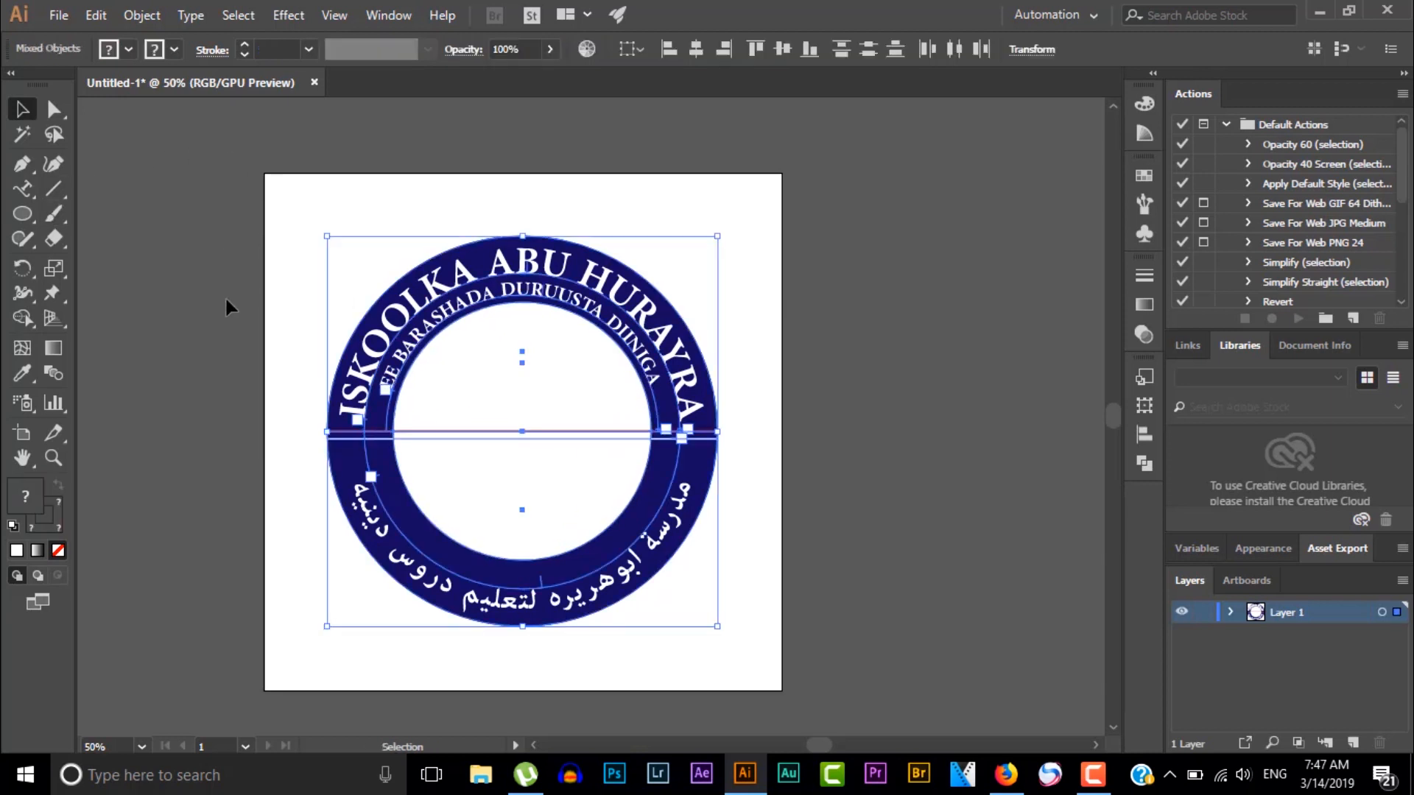
pyautogui.click(23, 318)
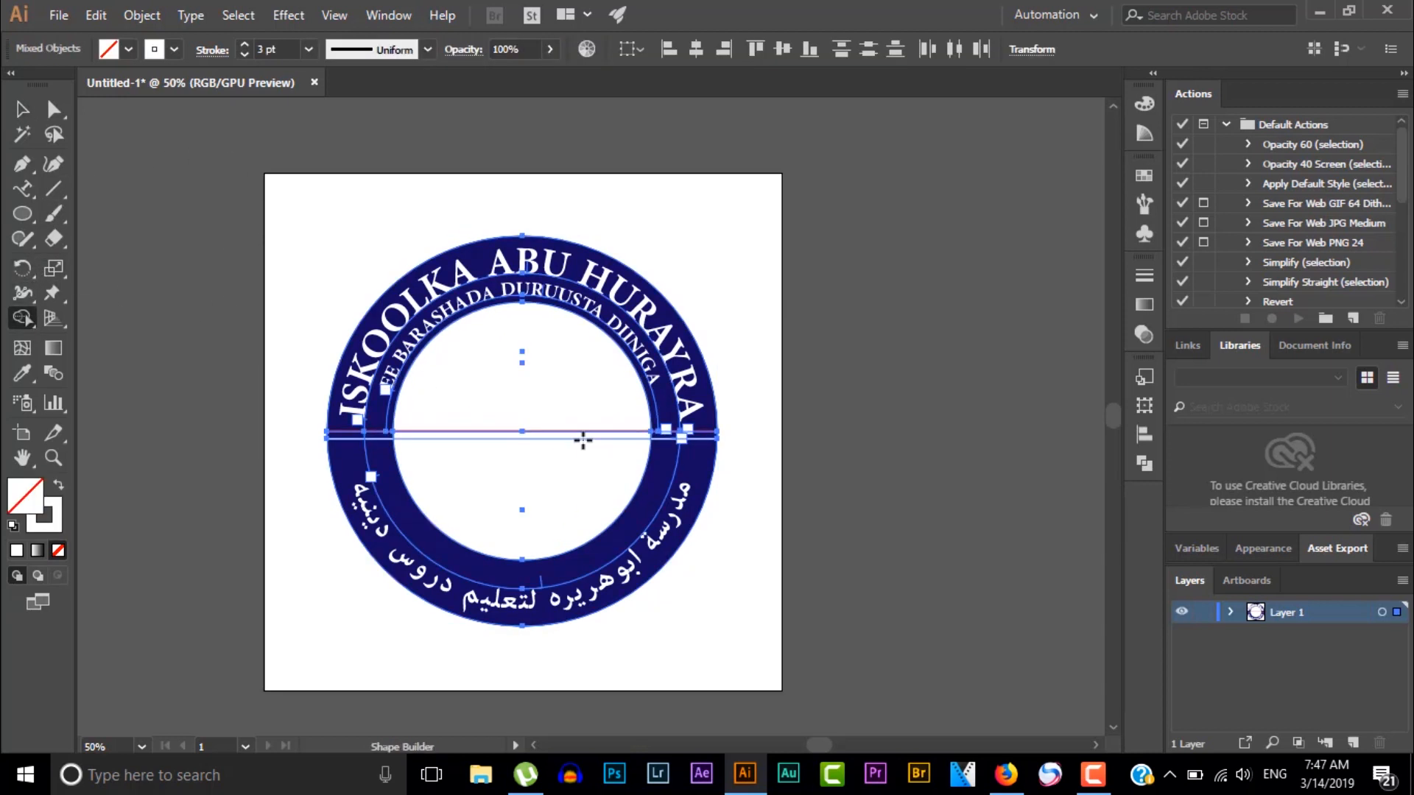
pyautogui.moveTo(534, 462)
pyautogui.mouseDown()
pyautogui.moveTo(527, 417)
pyautogui.moveTo(515, 442)
pyautogui.mouseUp()
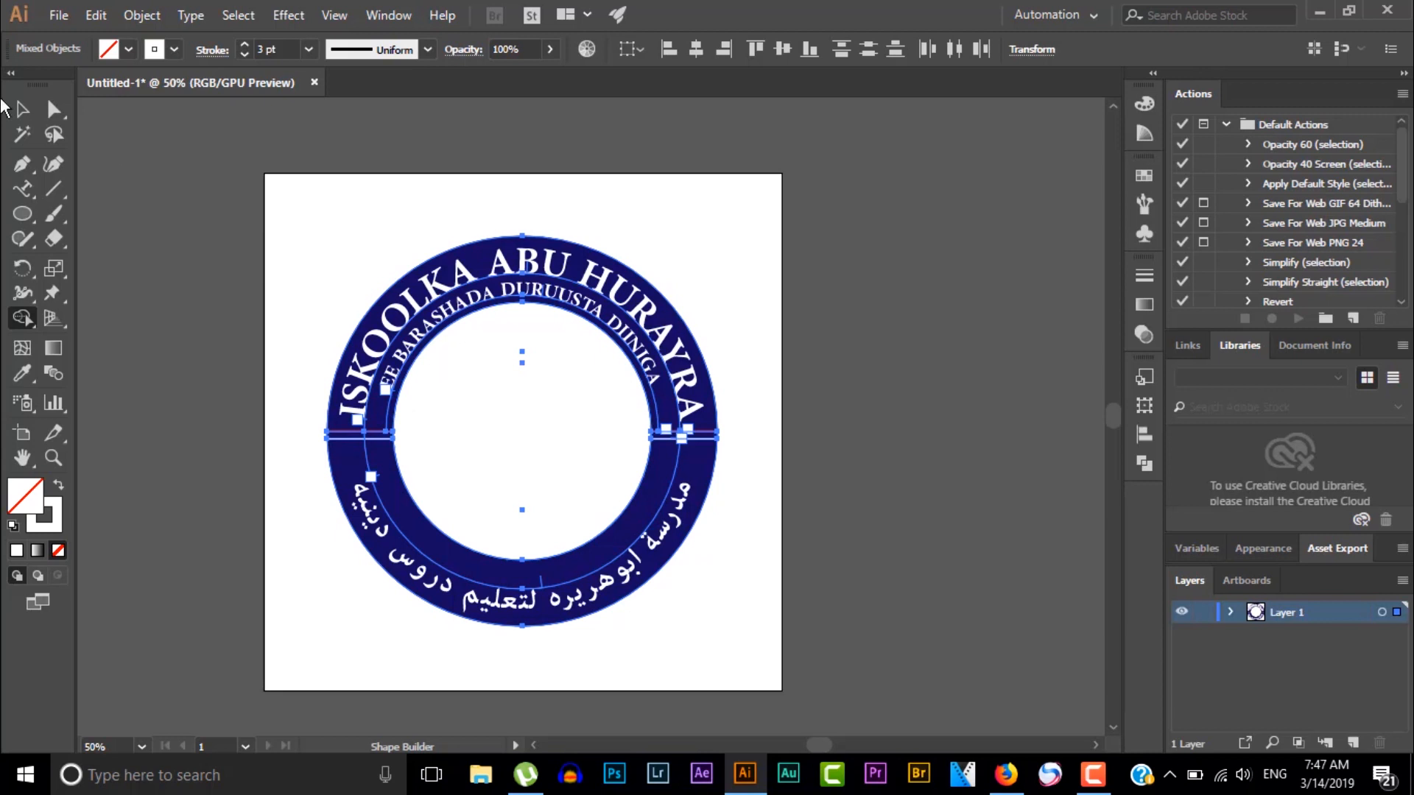
pyautogui.press('v')
pyautogui.click(357, 188)
# Draw a small five-pointed star over the lines on the ring's left side, and fill it with orange.
pyautogui.click(34, 221)
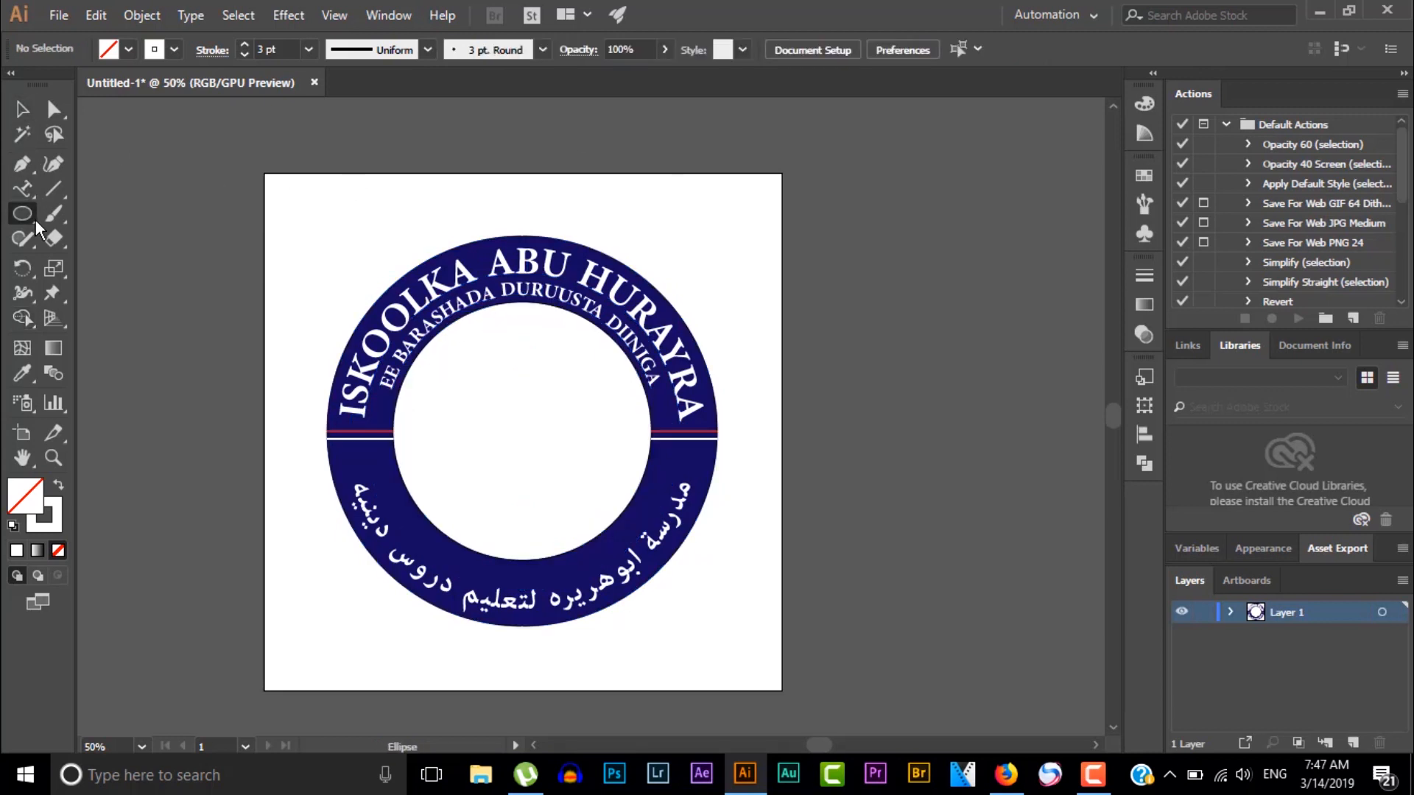
pyautogui.moveTo(36, 222); pyautogui.dragTo(111, 315)
pyautogui.moveTo(352, 438); pyautogui.dragTo(371, 462)
pyautogui.click(128, 49)
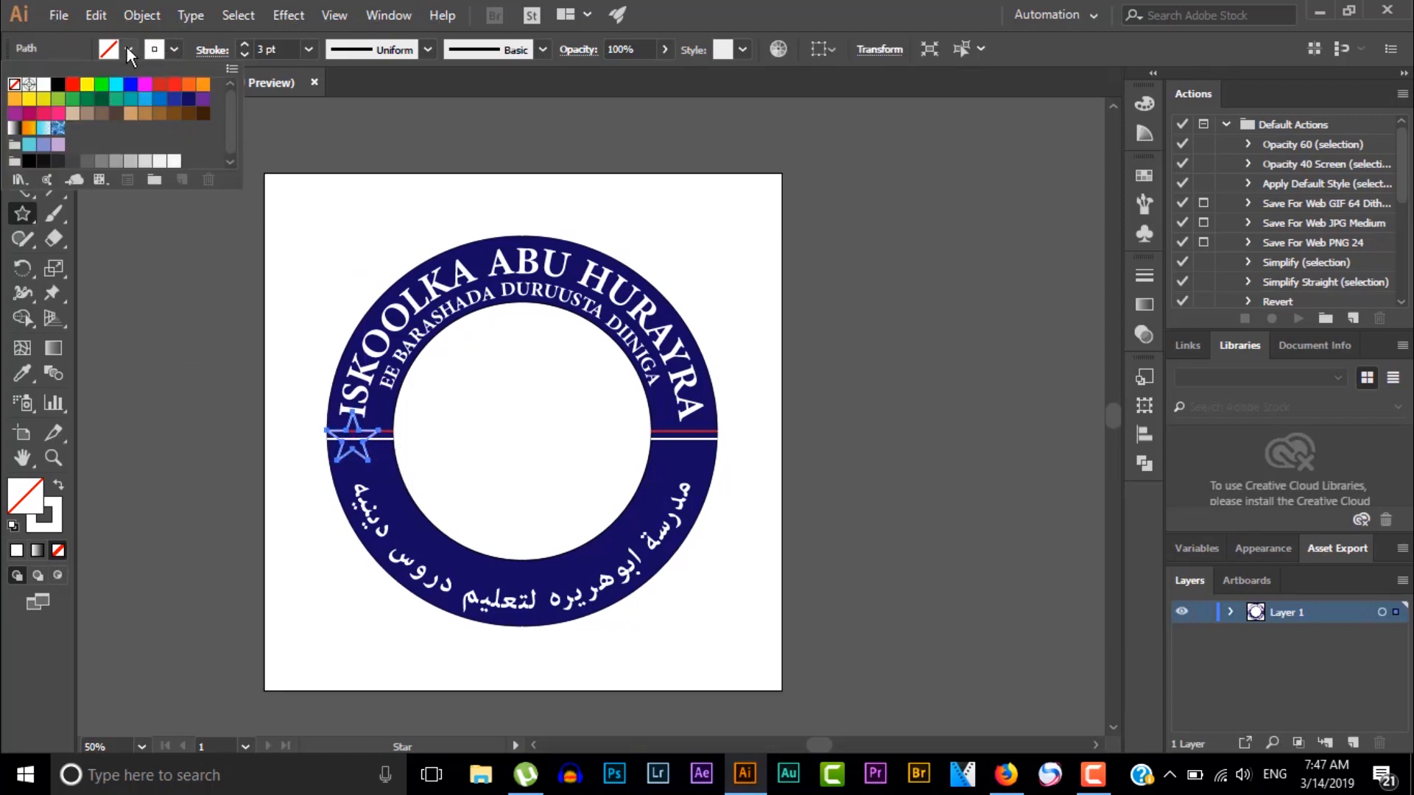
pyautogui.click(189, 85)
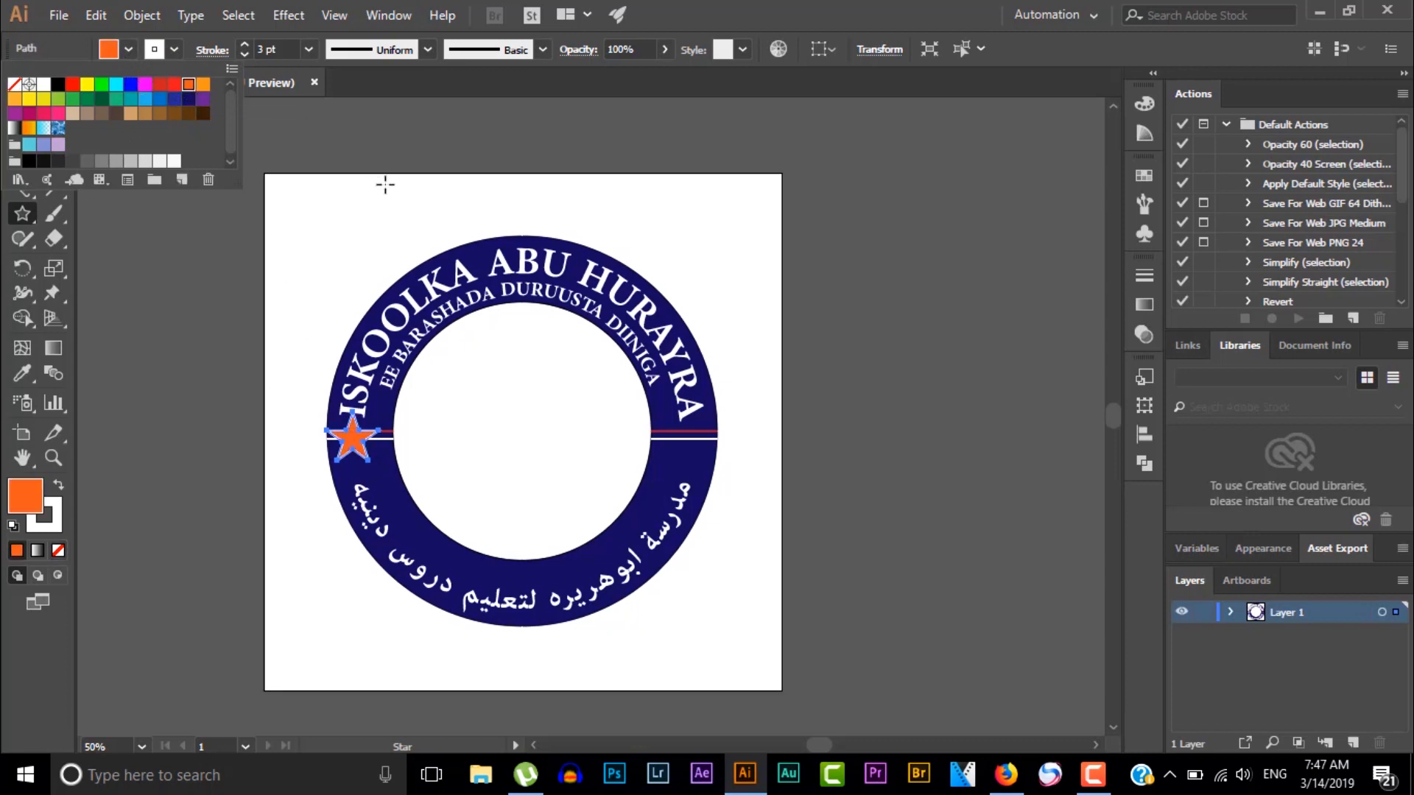
pyautogui.press('Escape')
pyautogui.press('v')
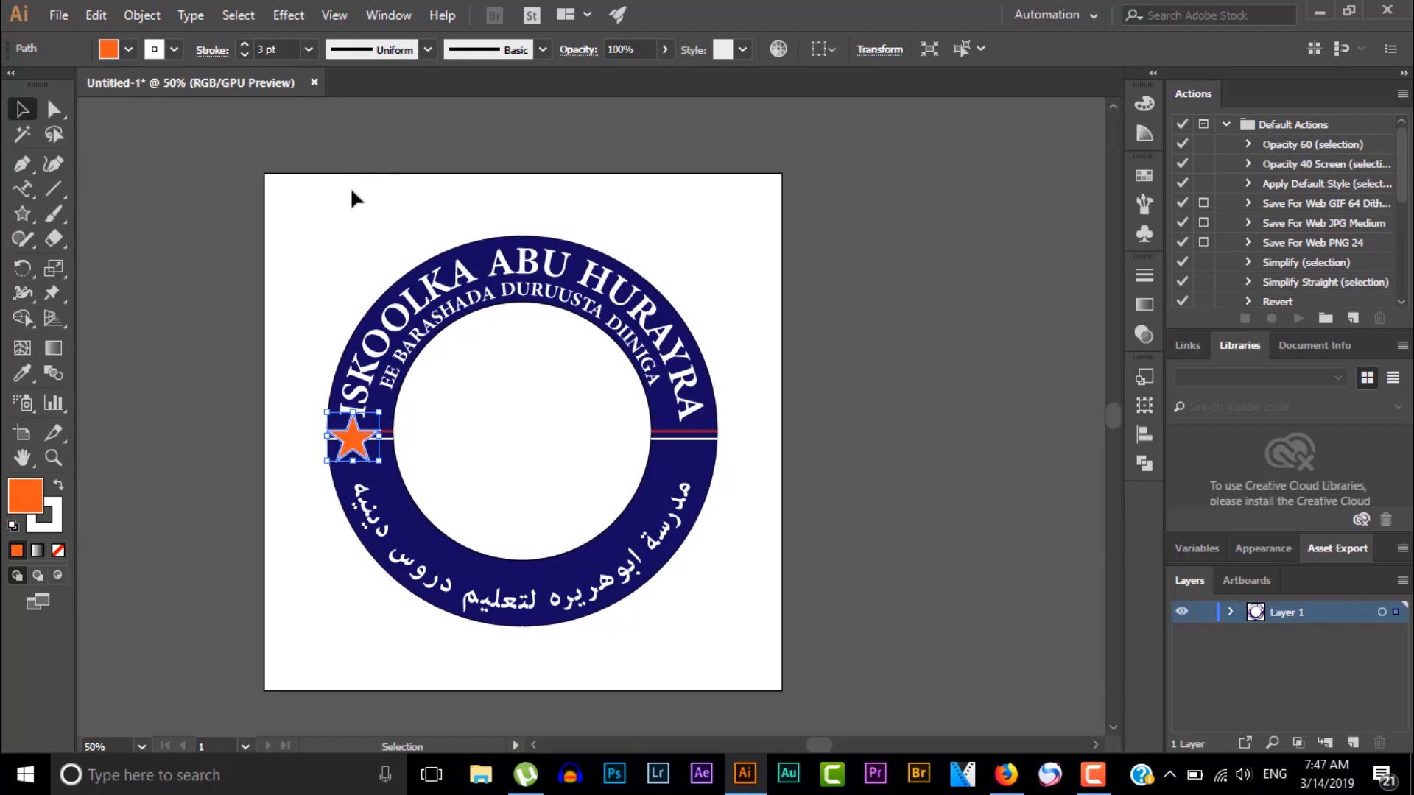
pyautogui.click(269, 290)
# Nudge the star slightly to centre it across the ring's left band, and remove its stroke.
pyautogui.moveTo(332, 446); pyautogui.dragTo(343, 445)
pyautogui.click(279, 290)
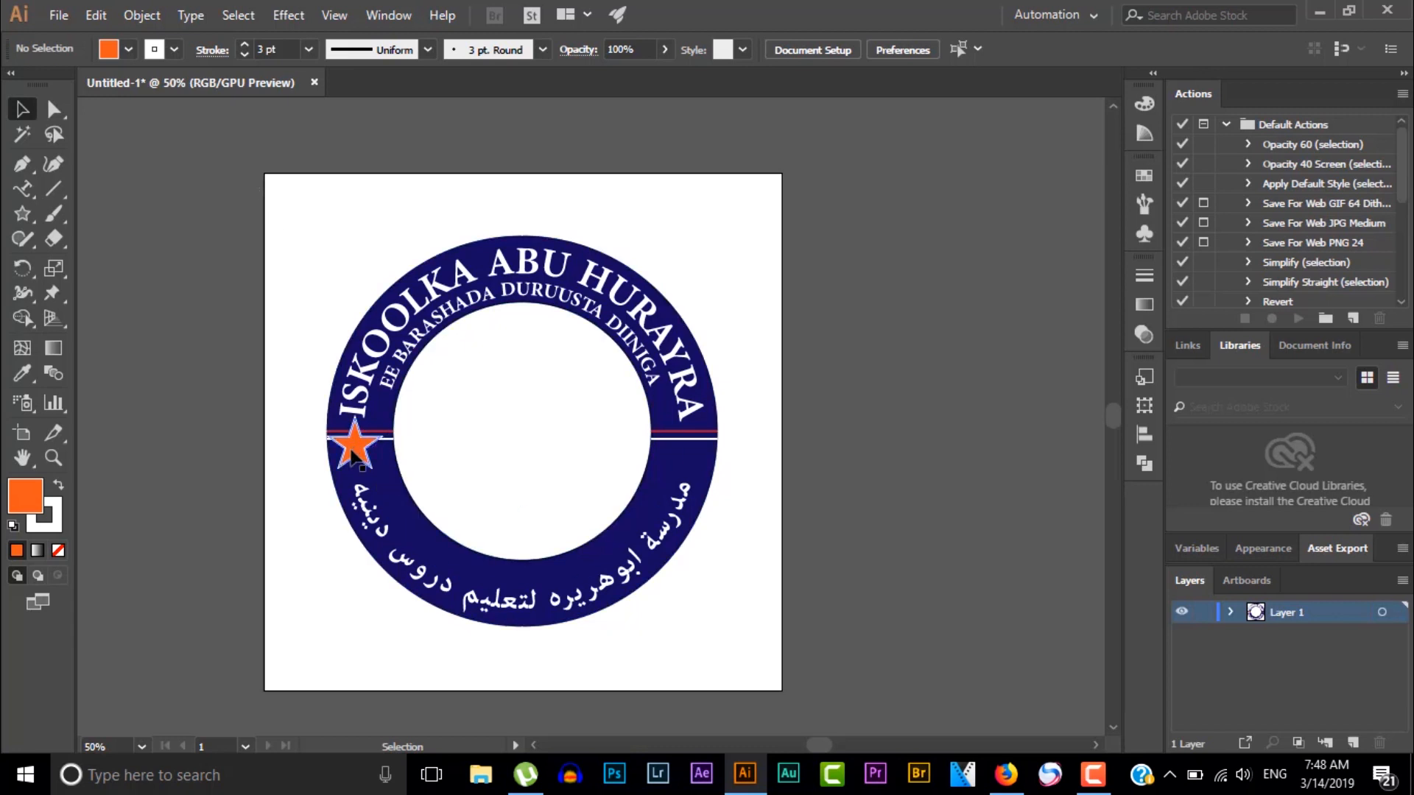
pyautogui.click(351, 453)
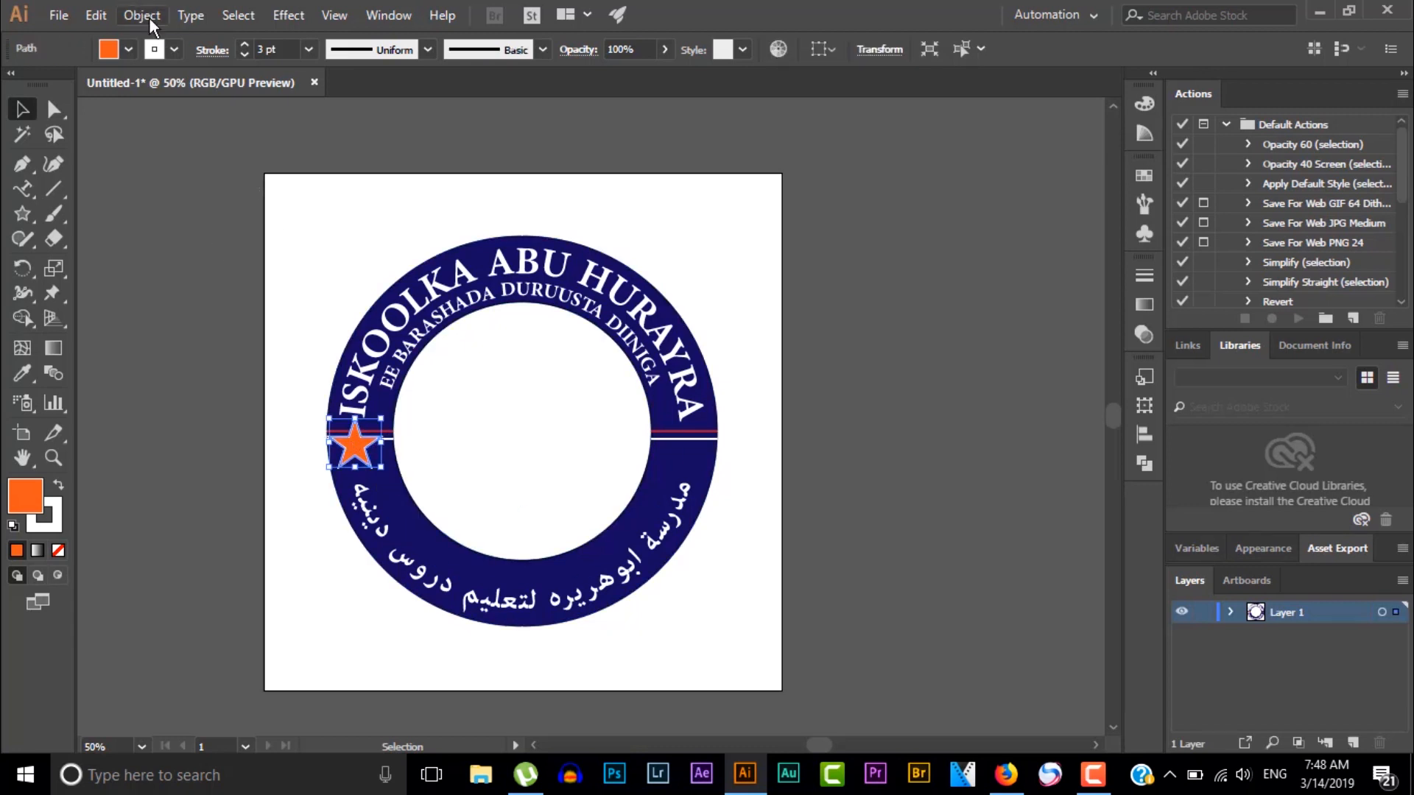
pyautogui.click(174, 54)
pyautogui.click(17, 91)
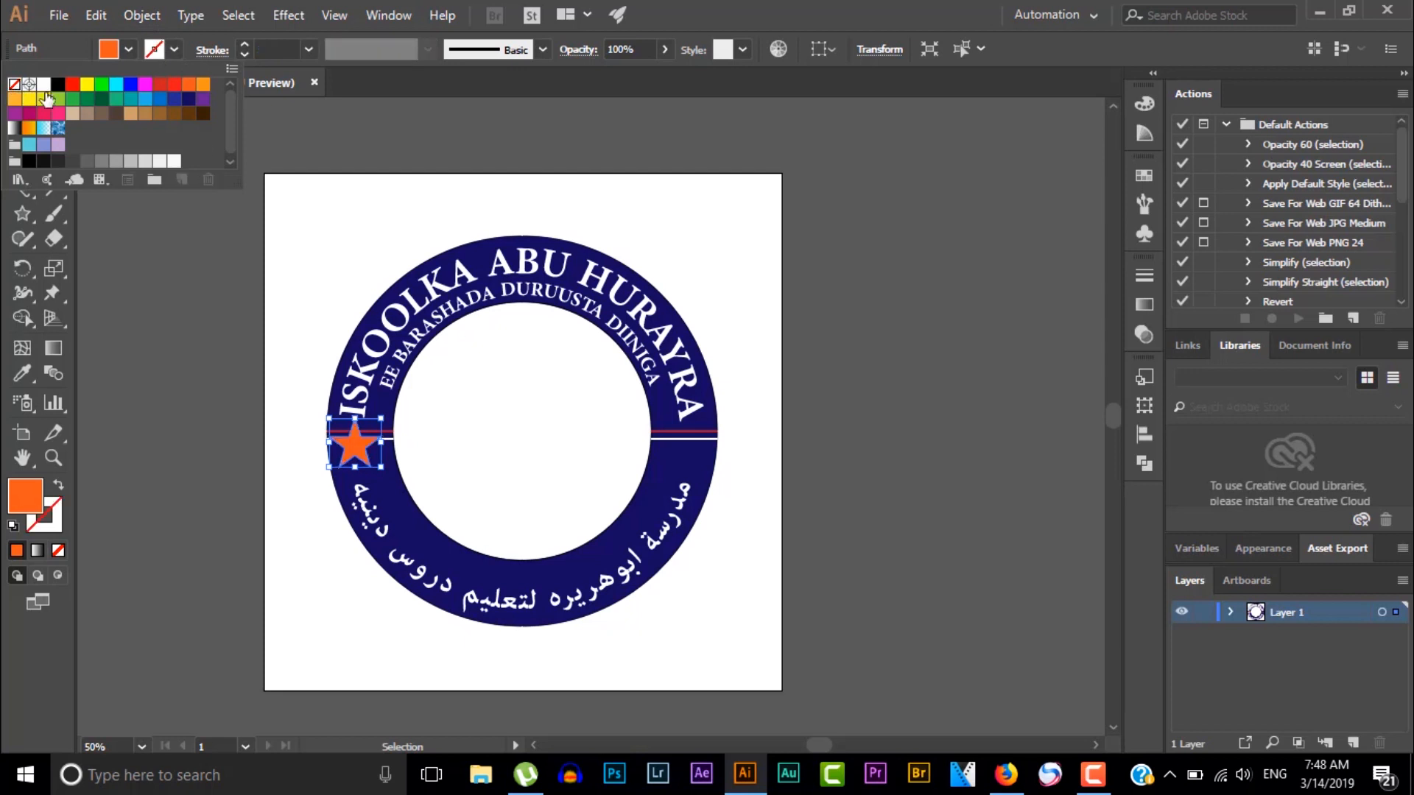
pyautogui.click(302, 330)
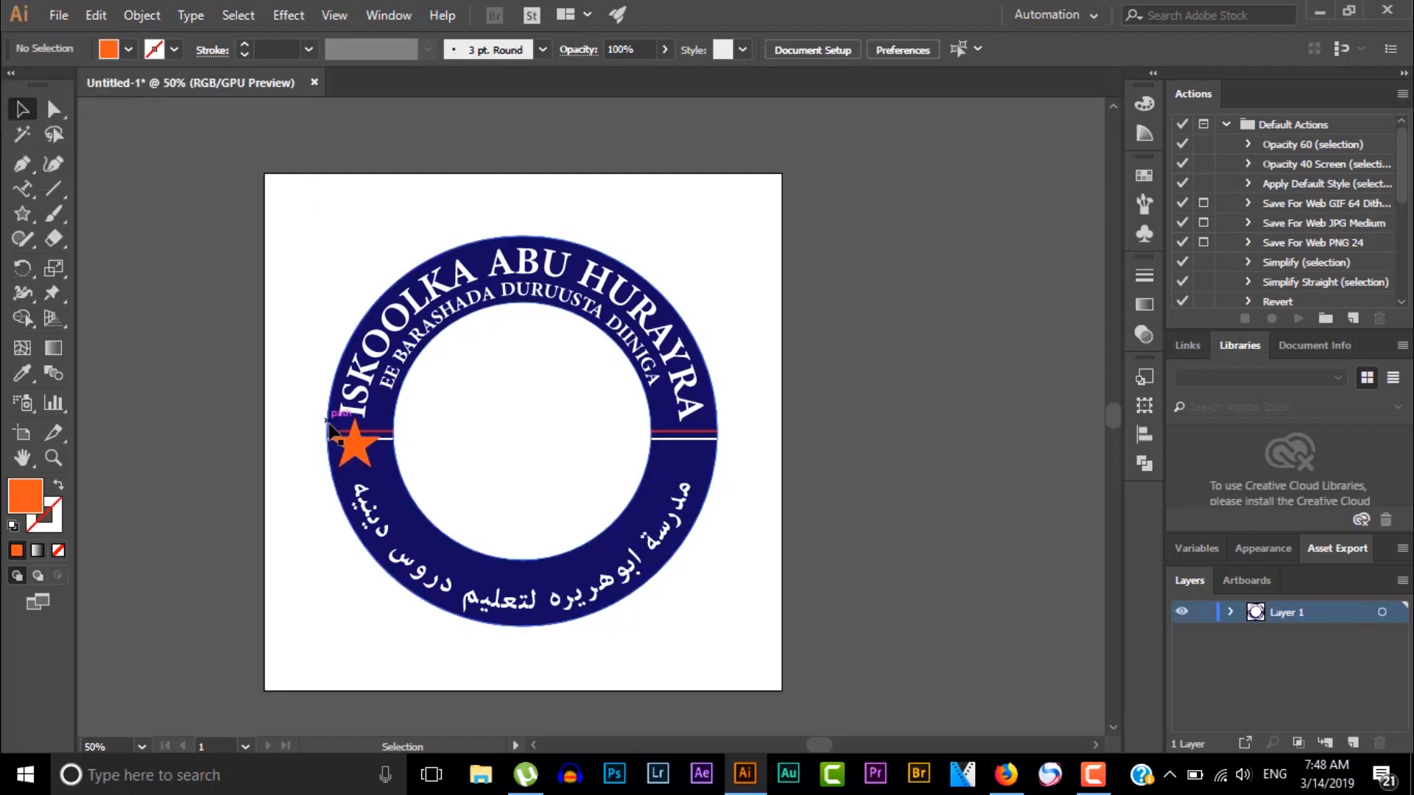
# Duplicate the orange star and place the copy over the lines on the ring's right side, level with the original.
pyautogui.click(352, 453)
pyautogui.hotkey('ctrl', 'c')
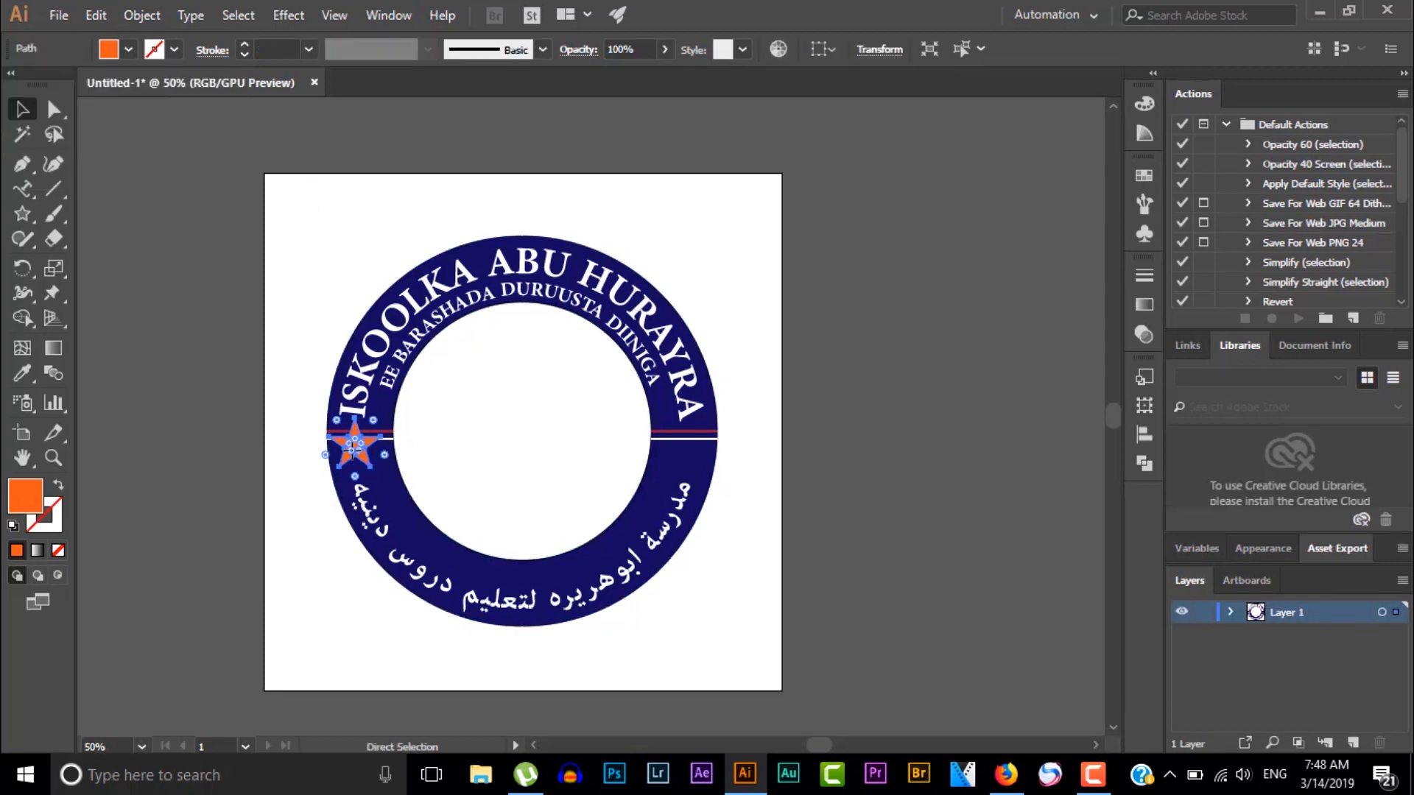
pyautogui.hotkey('ctrl', 'v')
pyautogui.moveTo(603, 429); pyautogui.dragTo(693, 450)
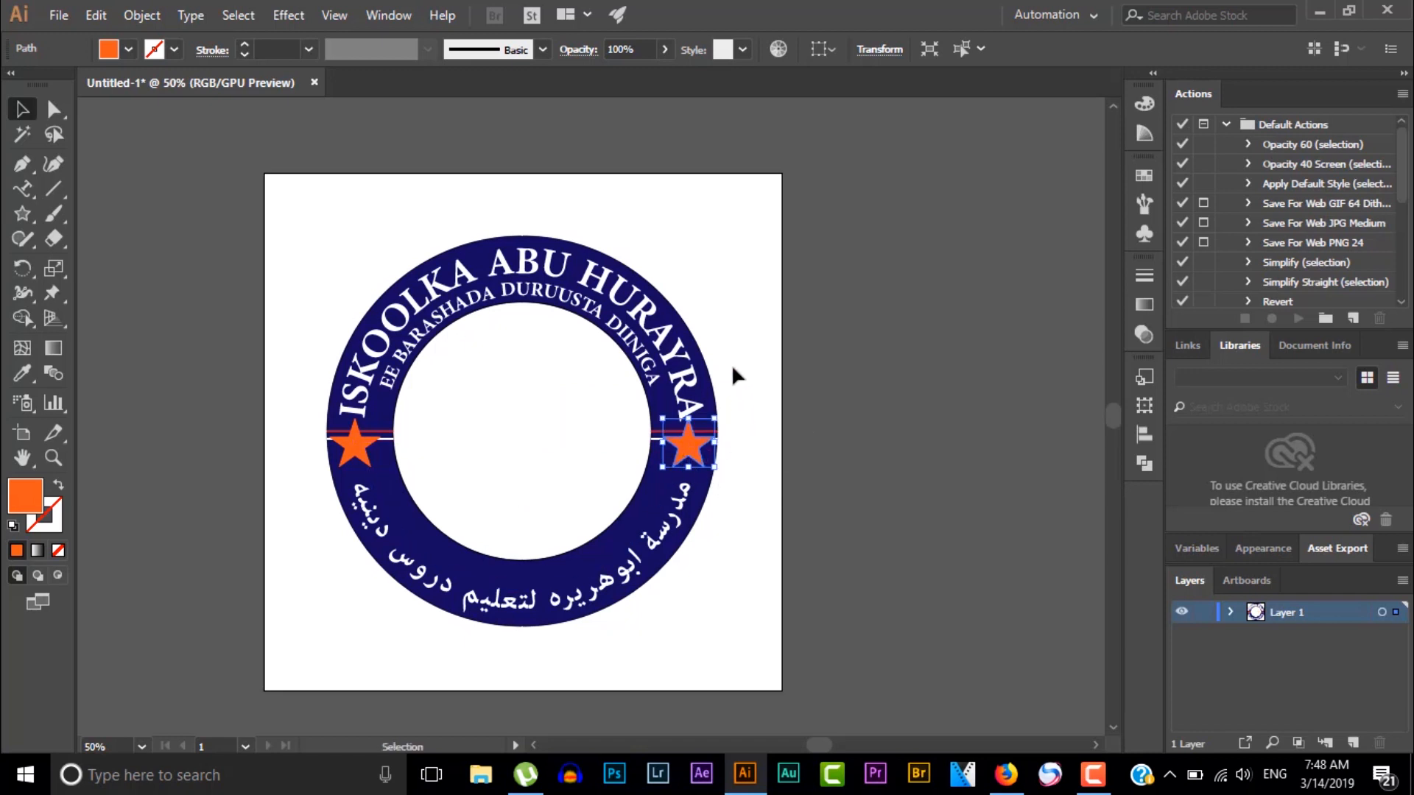
pyautogui.click(725, 324)
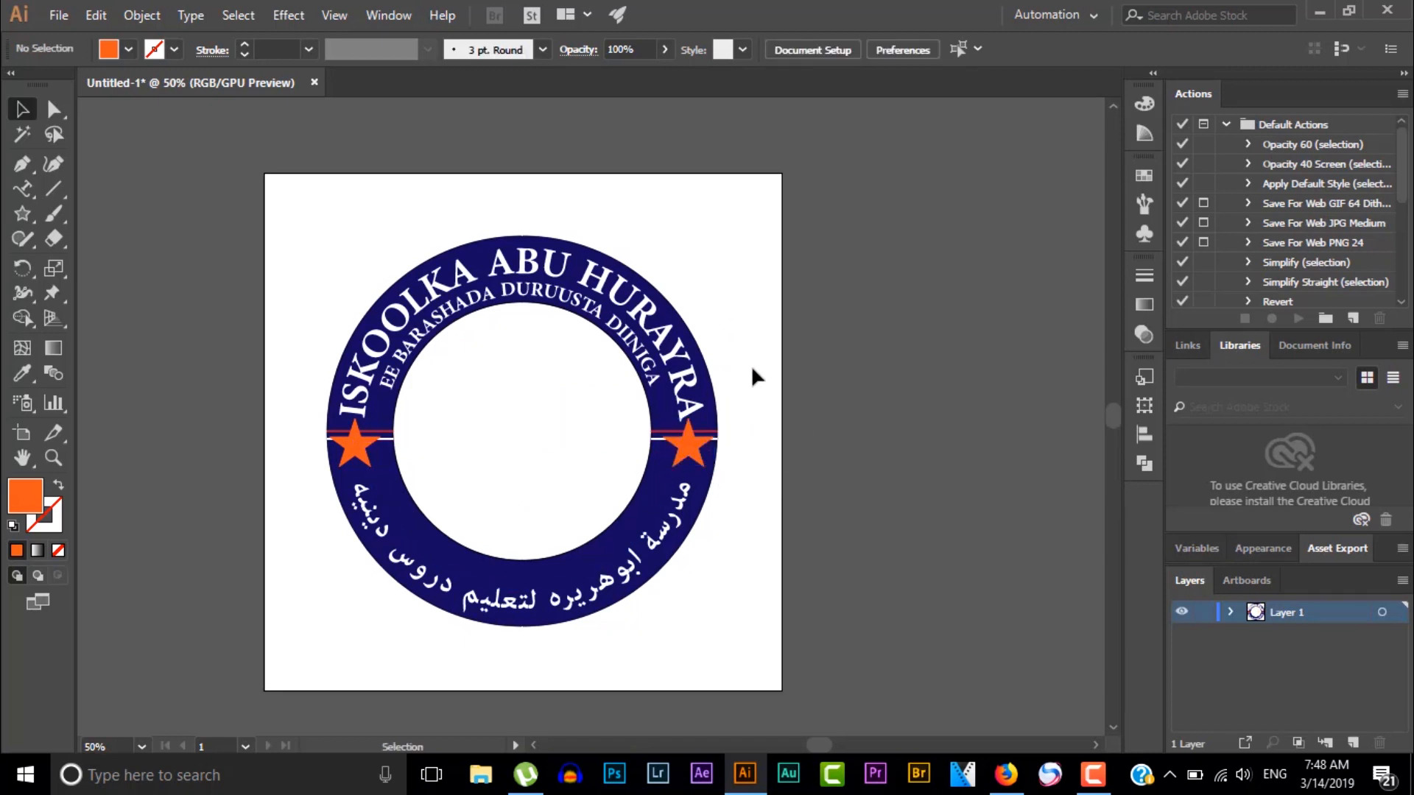
pyautogui.click(693, 449)
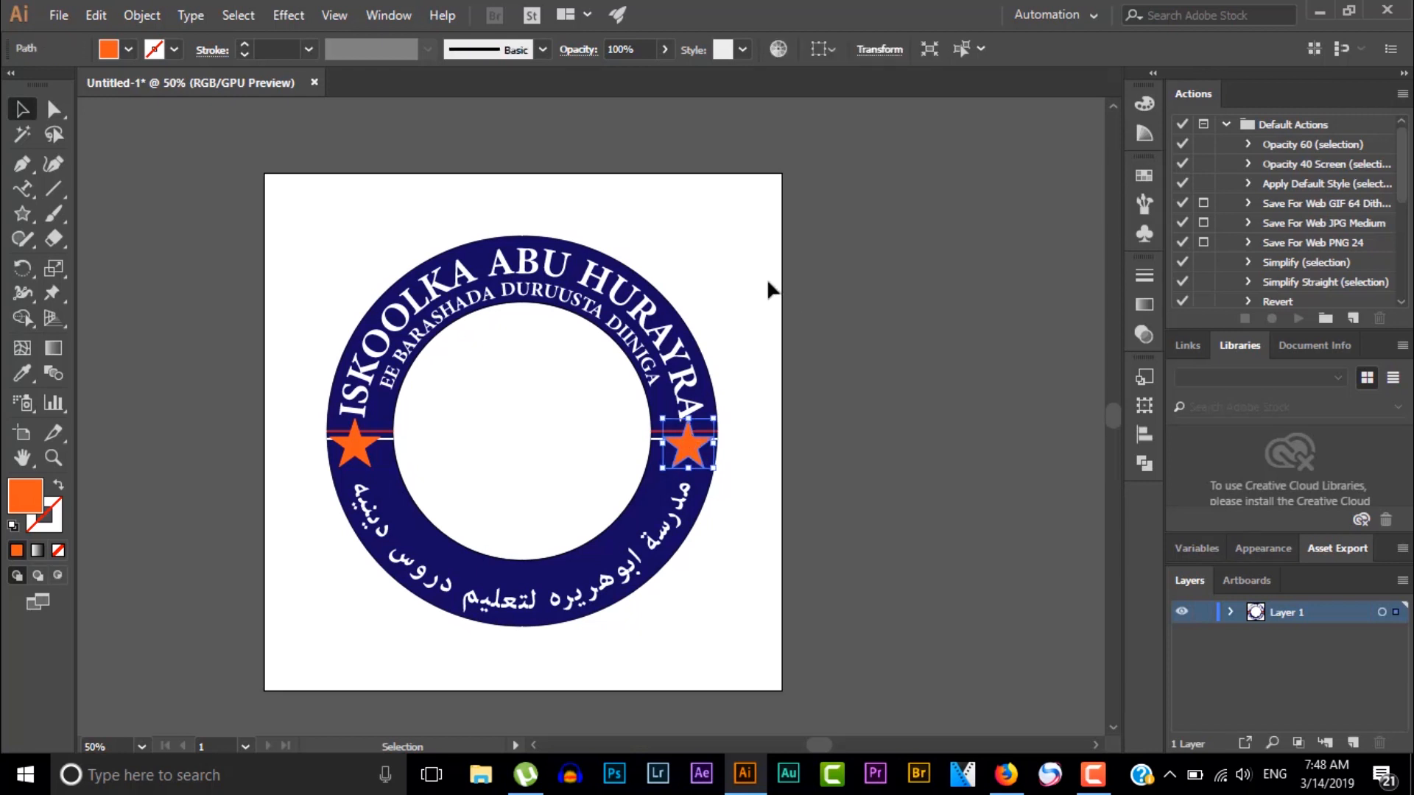
pyautogui.click(741, 337)
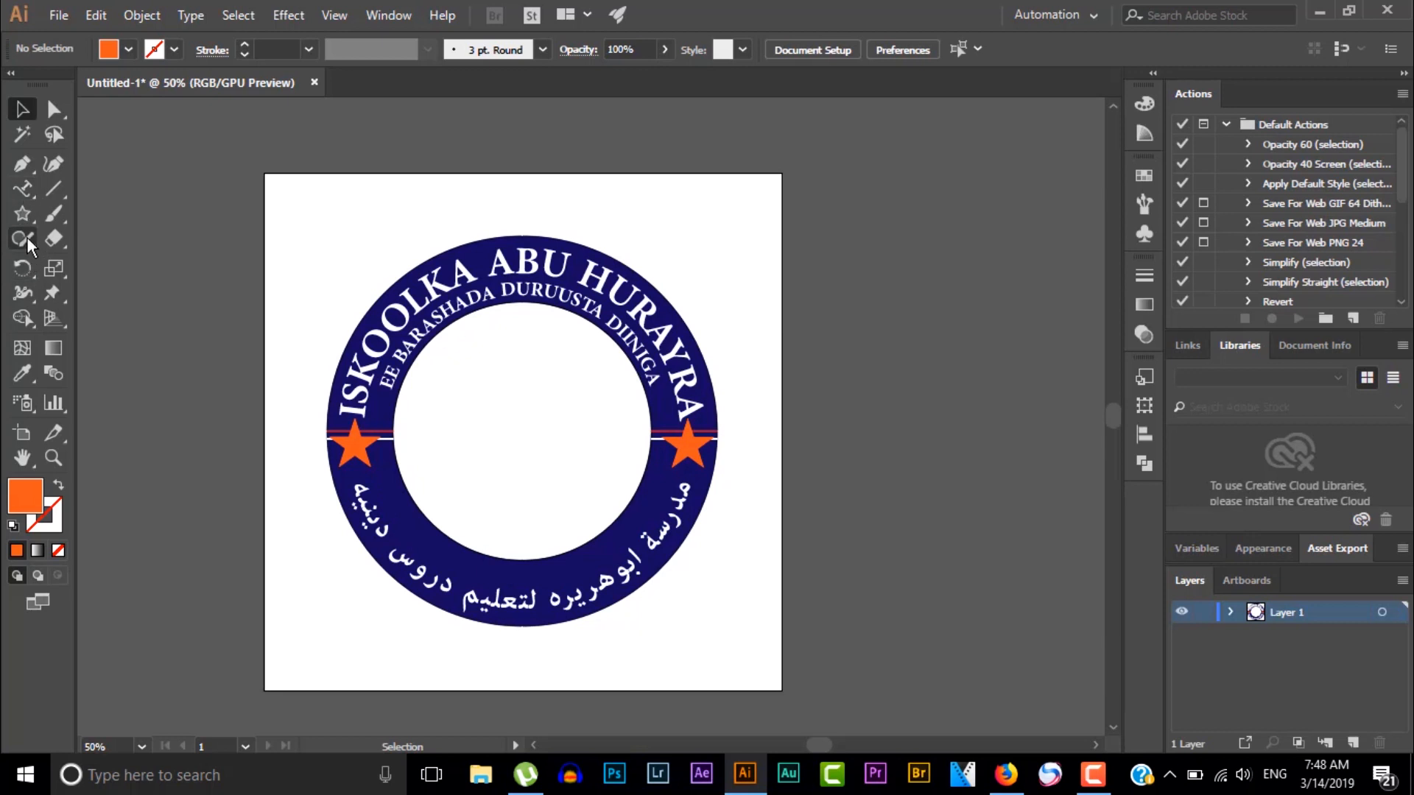
# Draw an orange circle about 790 px in diameter from the stamp's centre, and send it to the back.
pyautogui.click(23, 186)
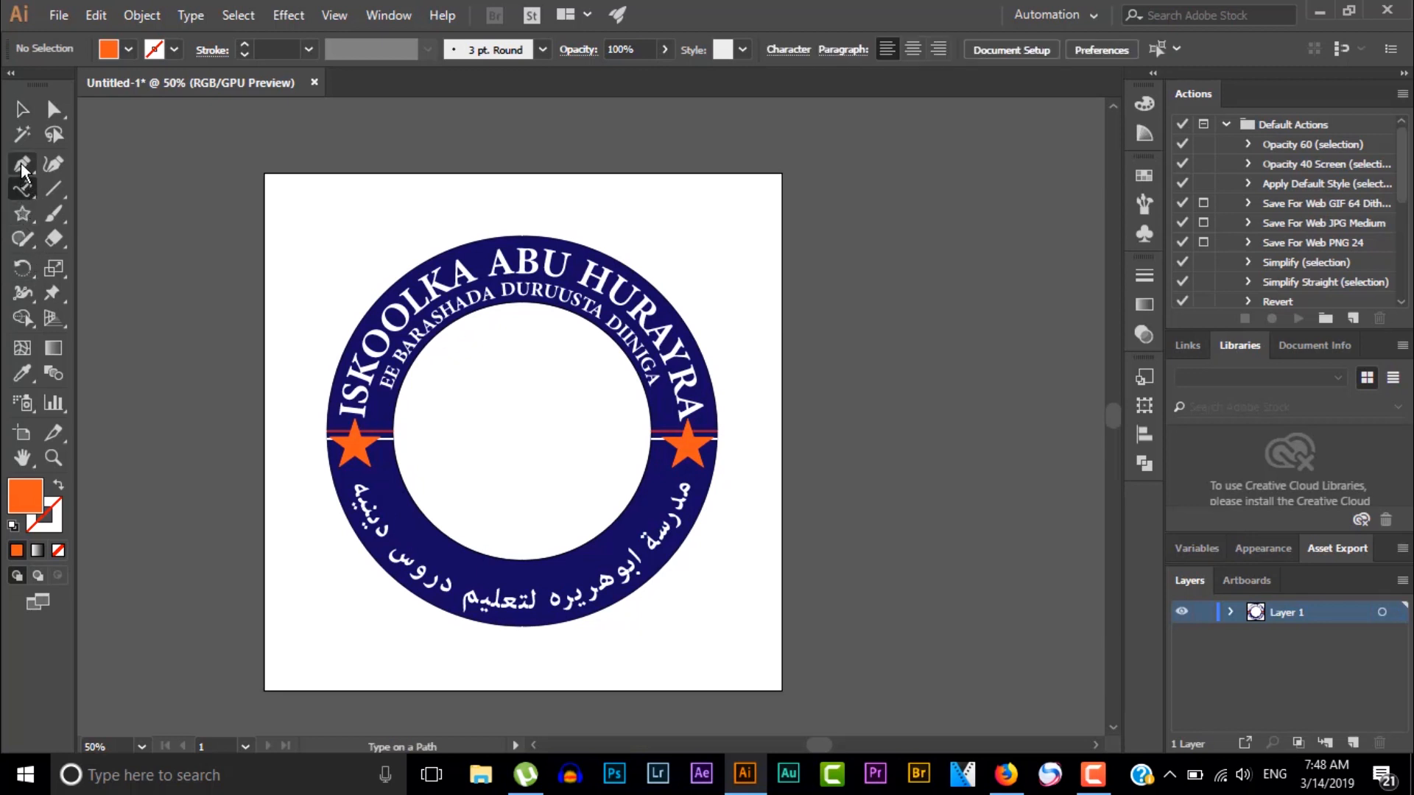
pyautogui.moveTo(36, 214); pyautogui.dragTo(95, 259)
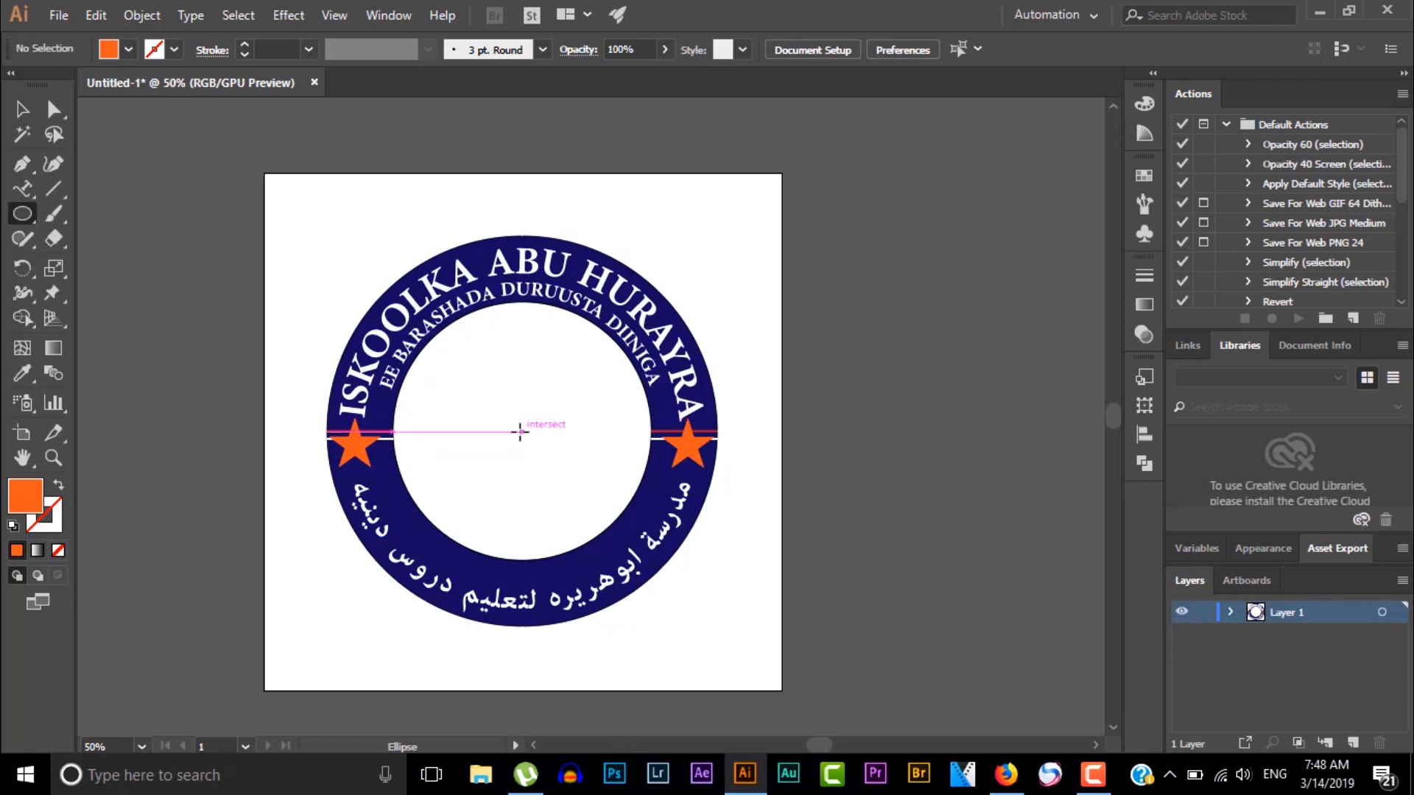
pyautogui.moveTo(522, 432); pyautogui.dragTo(582, 631)
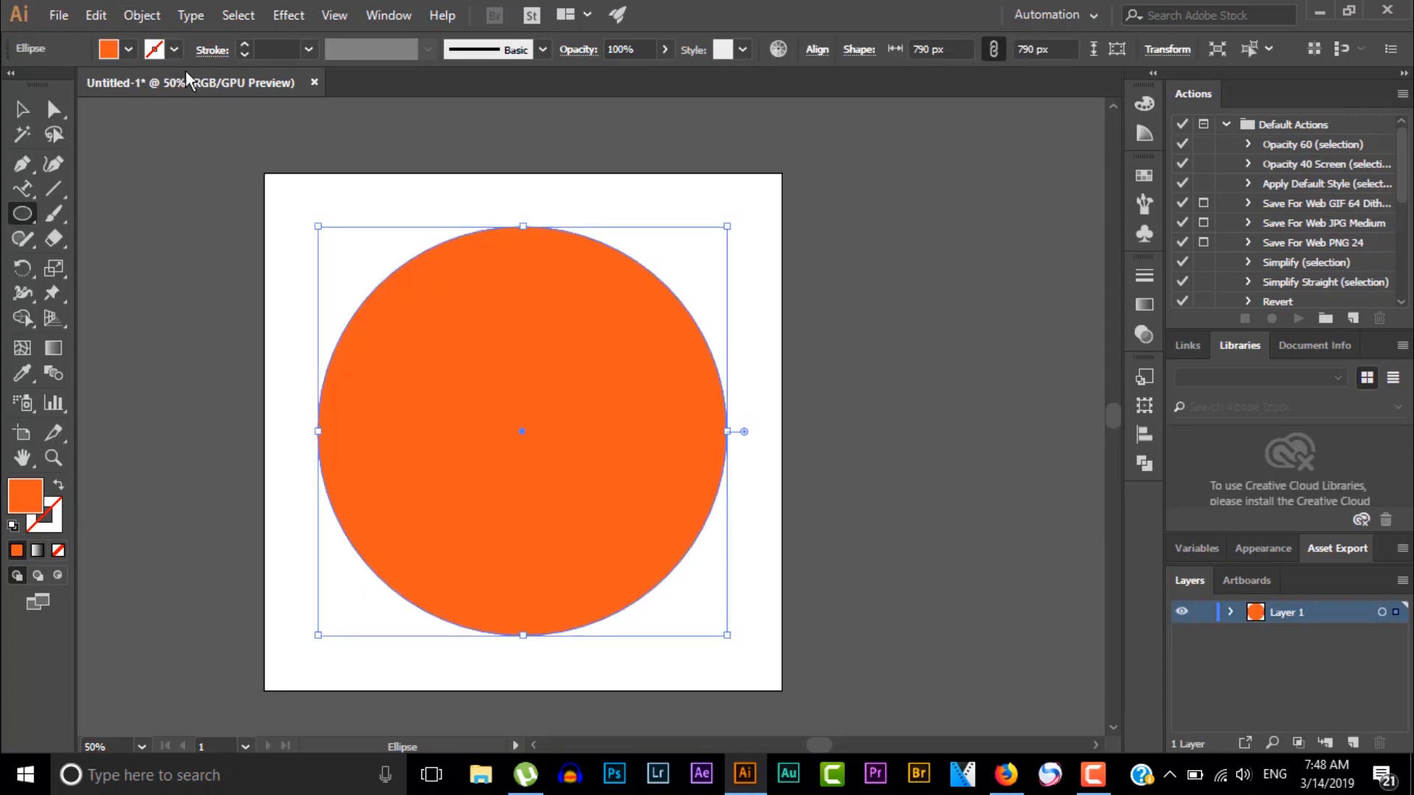
pyautogui.rightClick(612, 457)
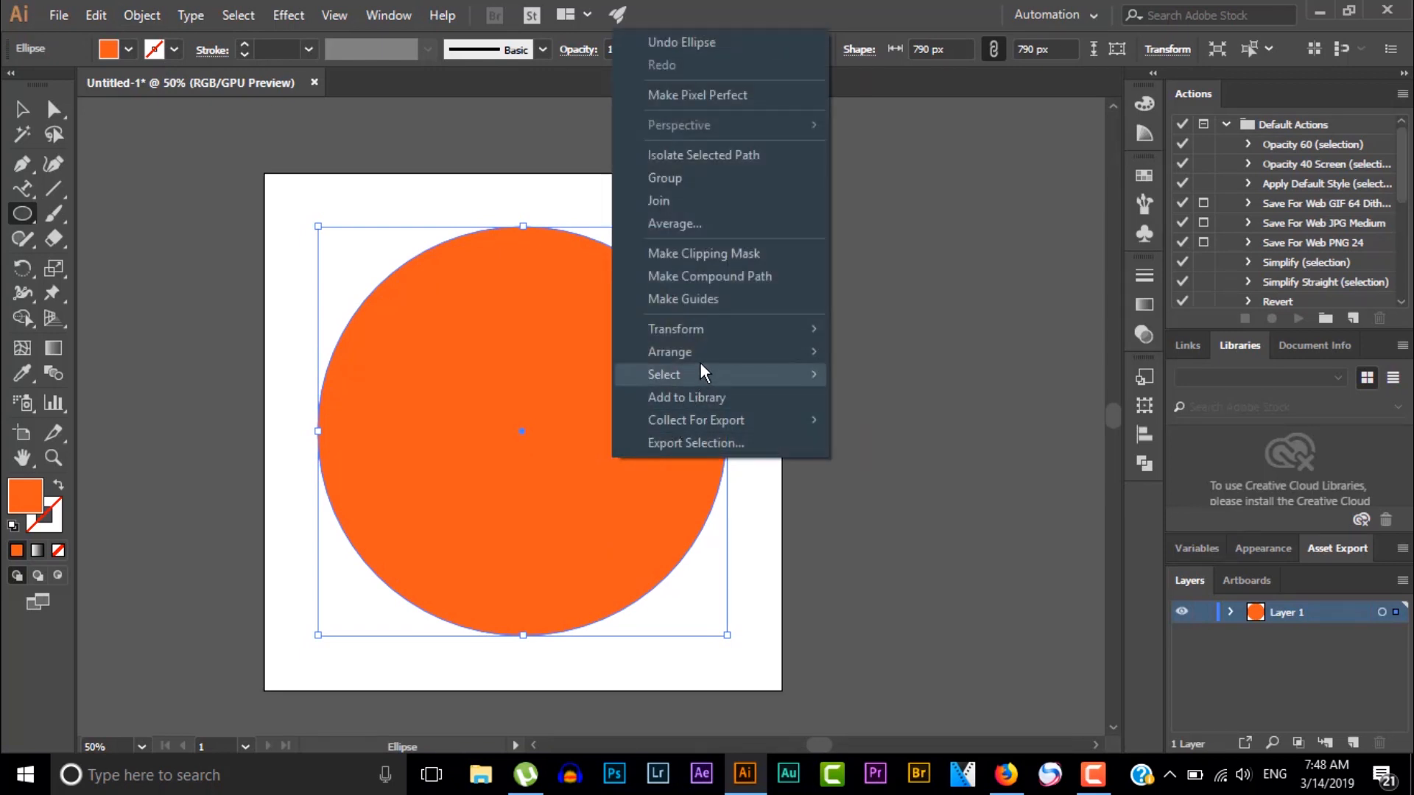
pyautogui.moveTo(707, 356)
pyautogui.click(888, 402)
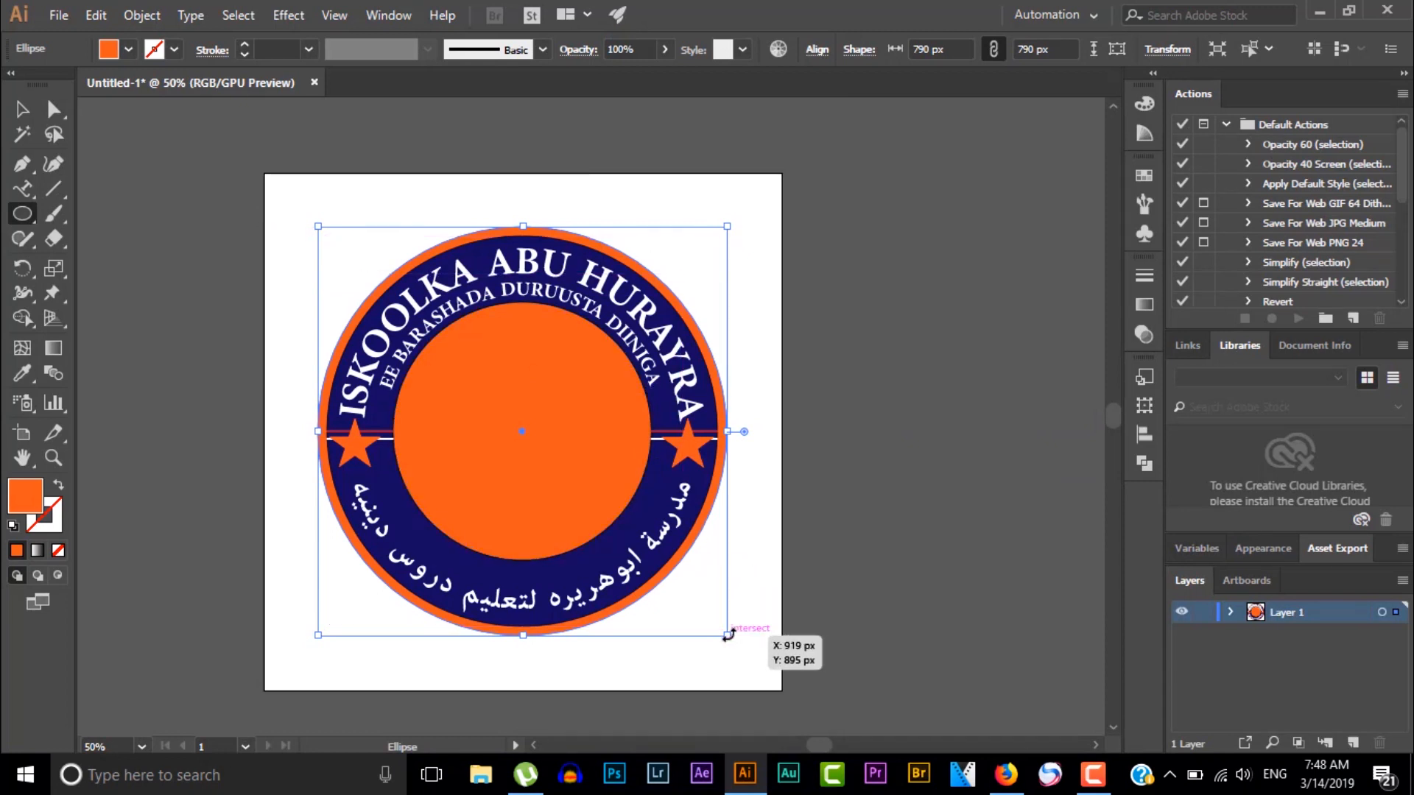
# Shrink the orange circle about its centre to 770 px, leaving a thin border around the navy ring, and deselect it.
pyautogui.moveTo(725, 634); pyautogui.dragTo(726, 629)
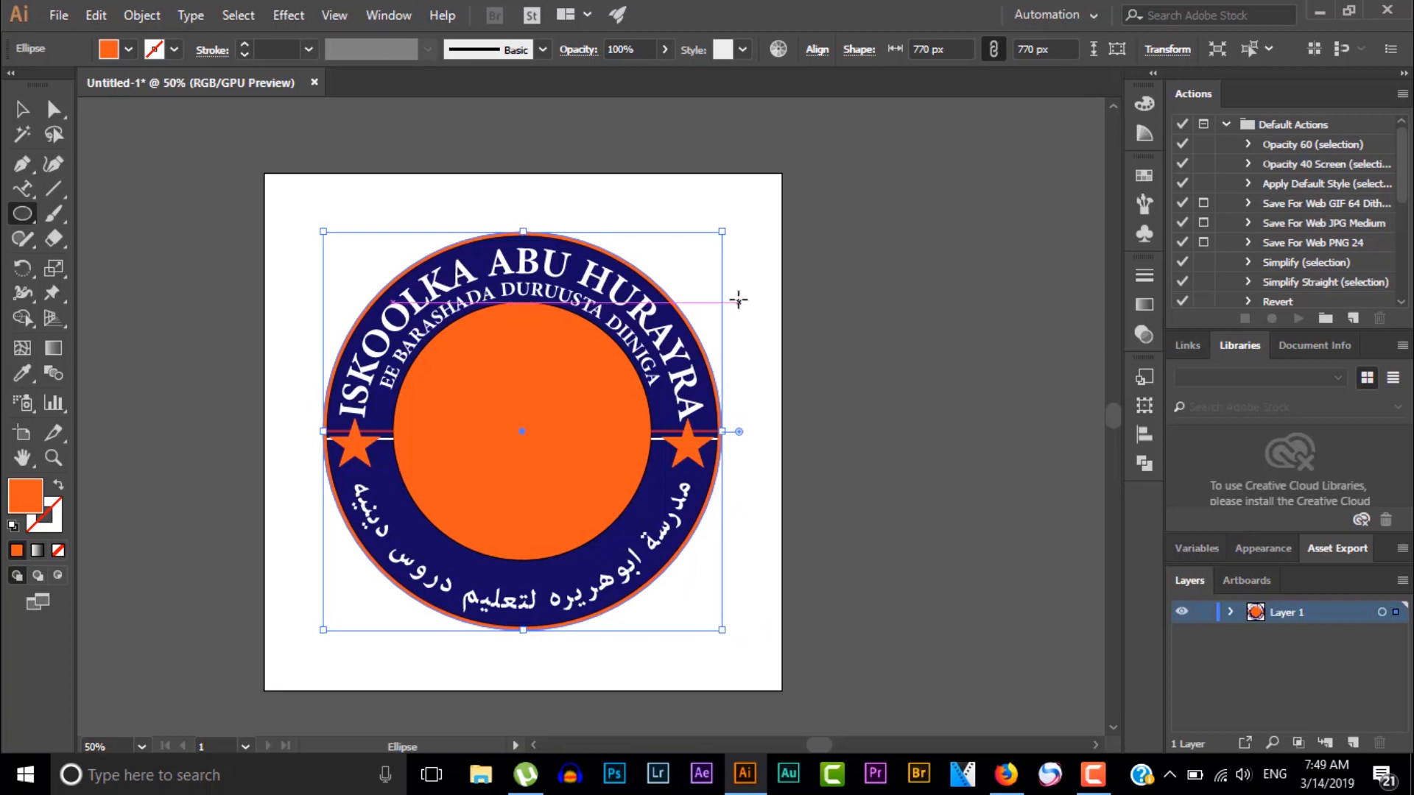
pyautogui.press('v')
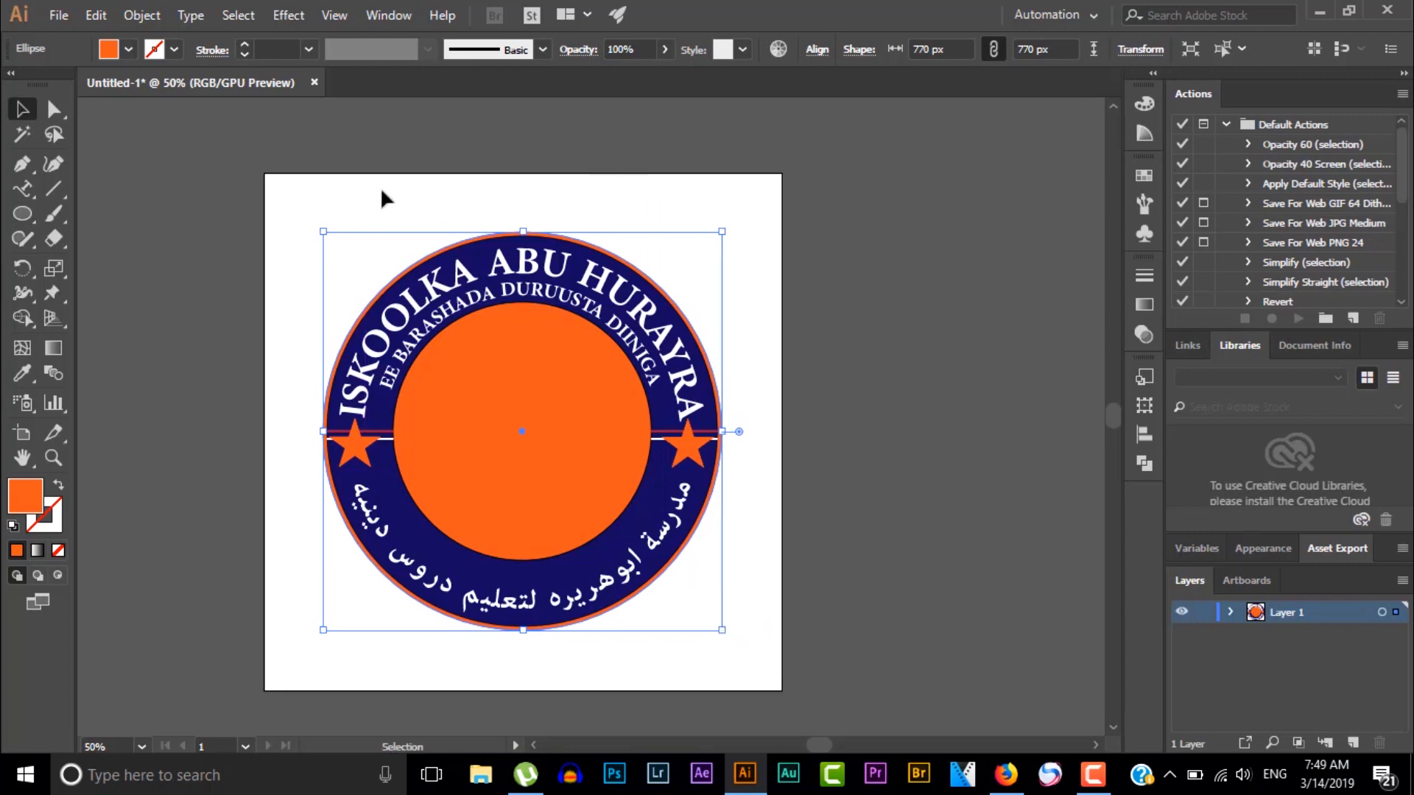
pyautogui.click(403, 198)
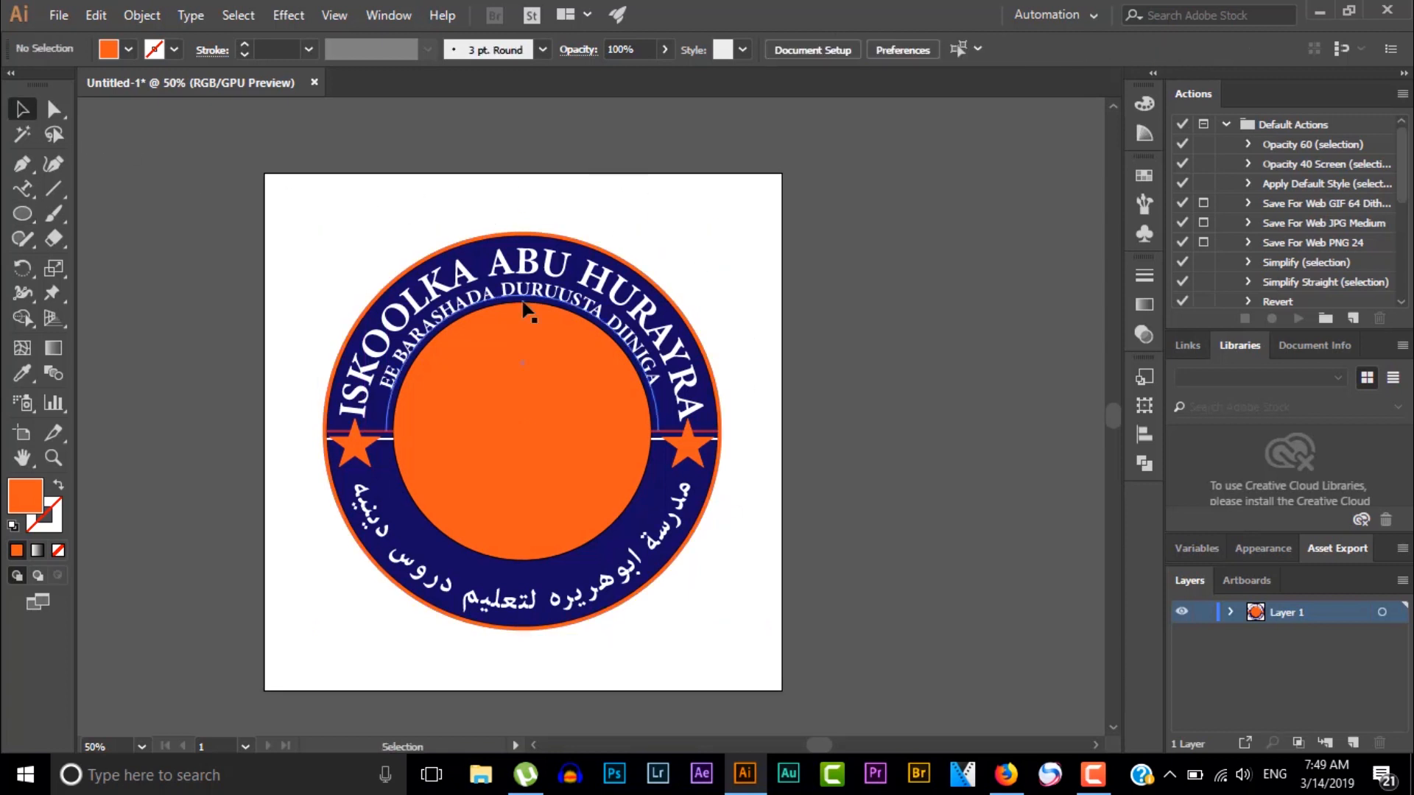
# Separate the orange area inside the inner circle with Shape Builder, and delete it.
pyautogui.click(573, 440)
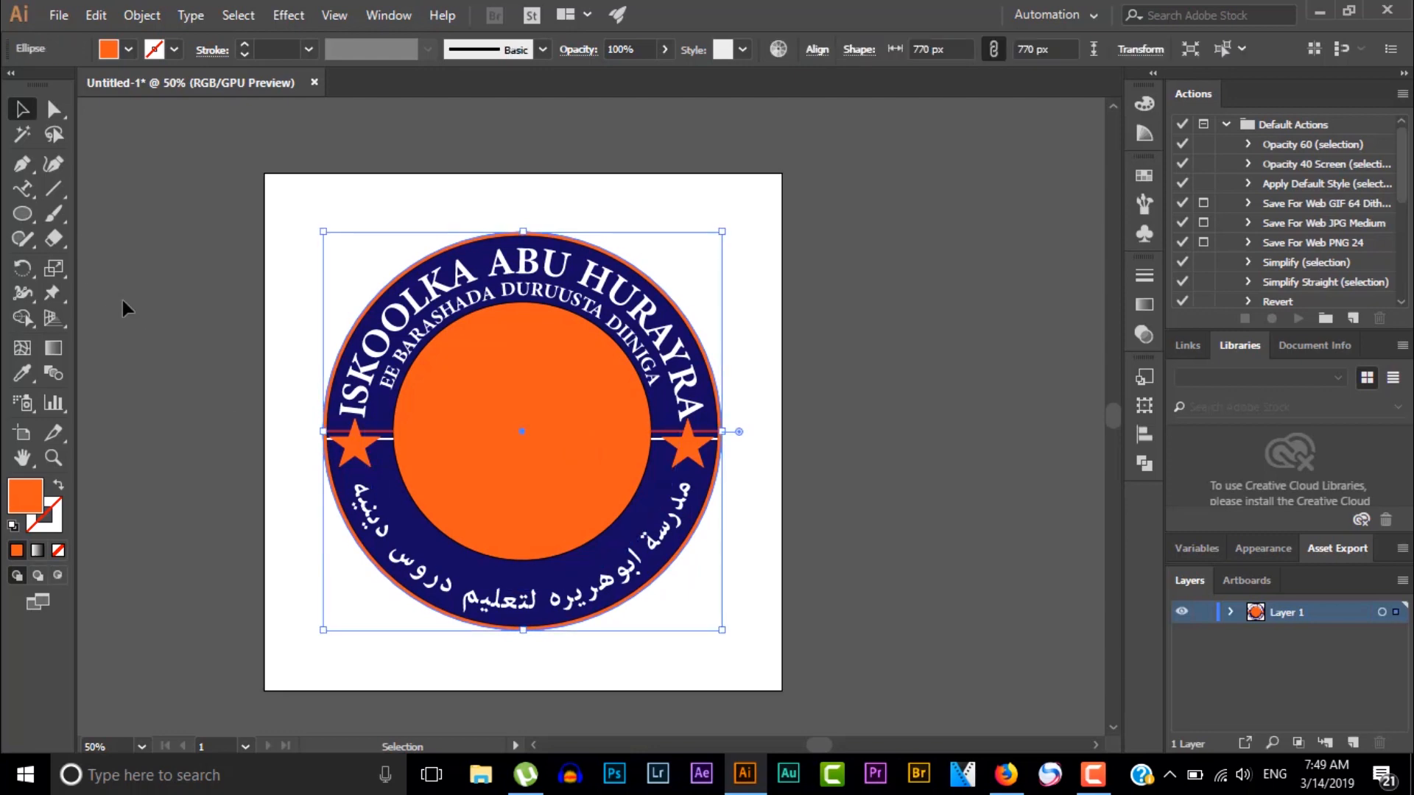
pyautogui.hotkey('ctrl', 'a')
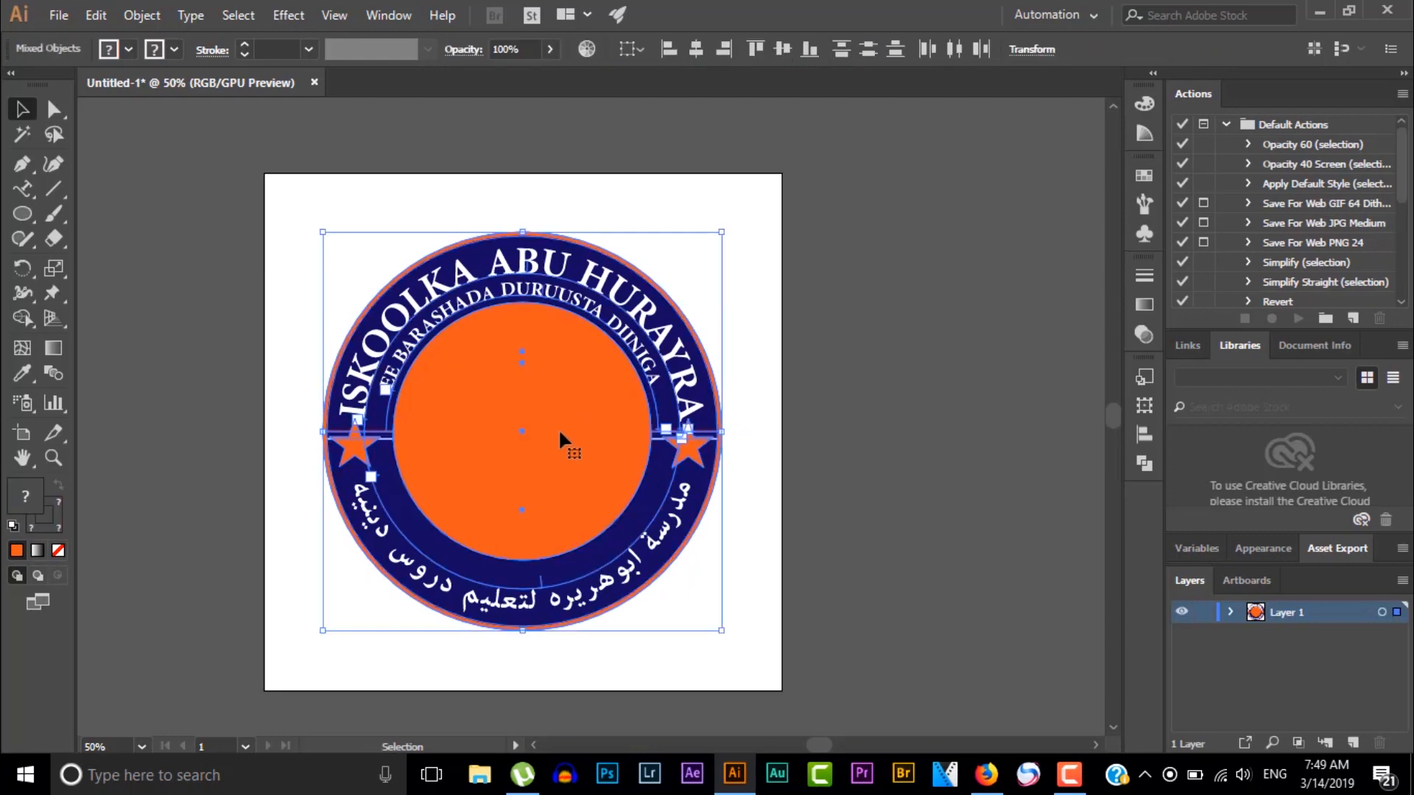
pyautogui.click(22, 318)
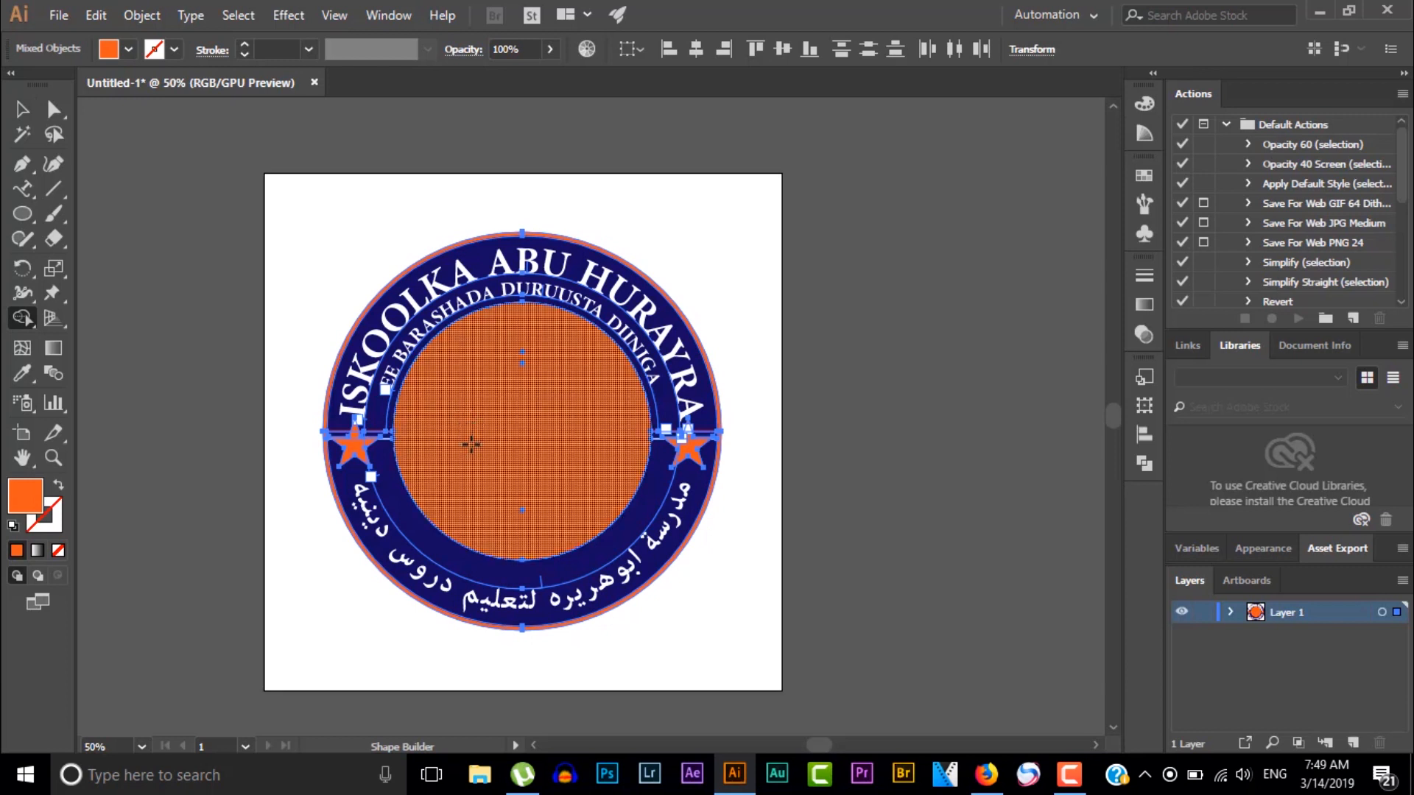
pyautogui.click(505, 427)
pyautogui.press('v')
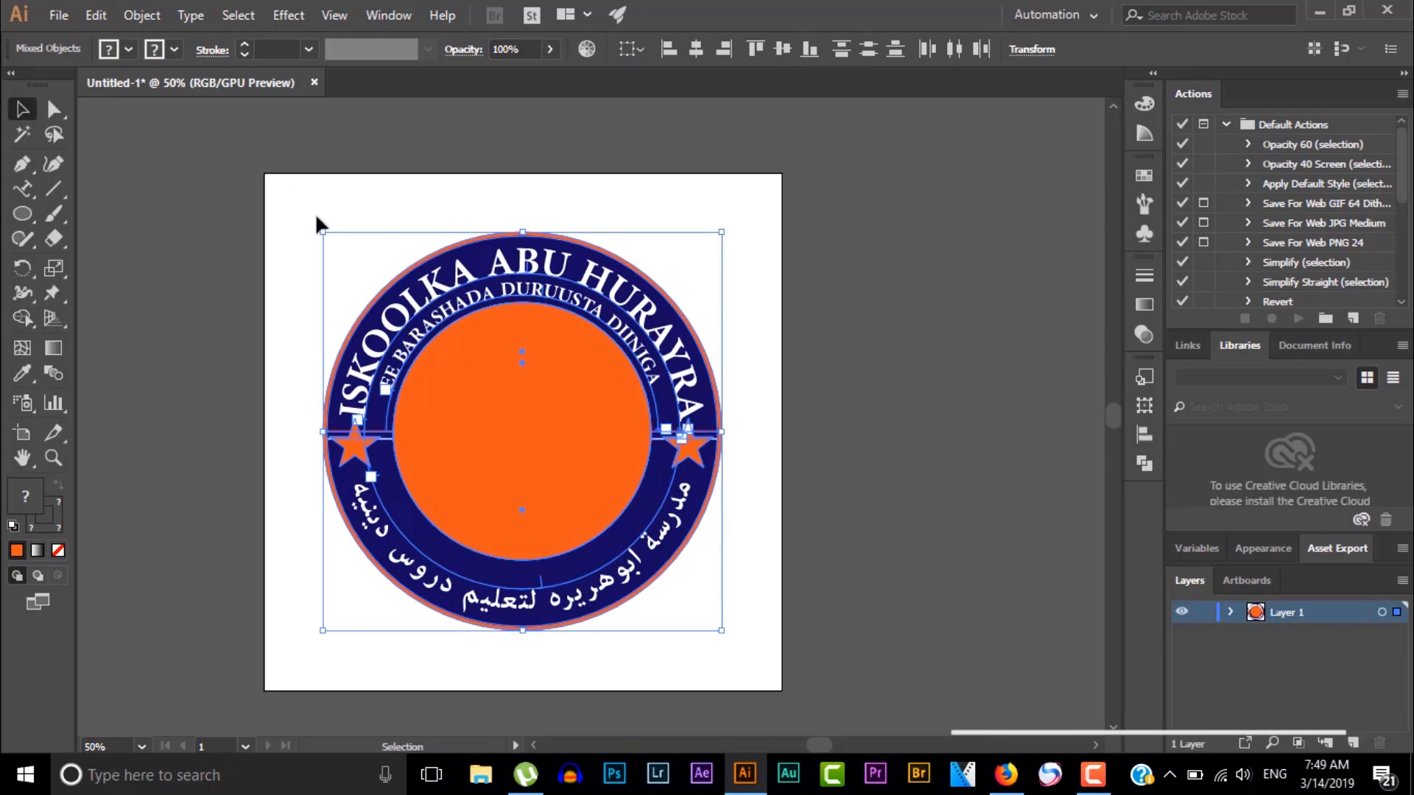
pyautogui.click(315, 214)
pyautogui.click(482, 441)
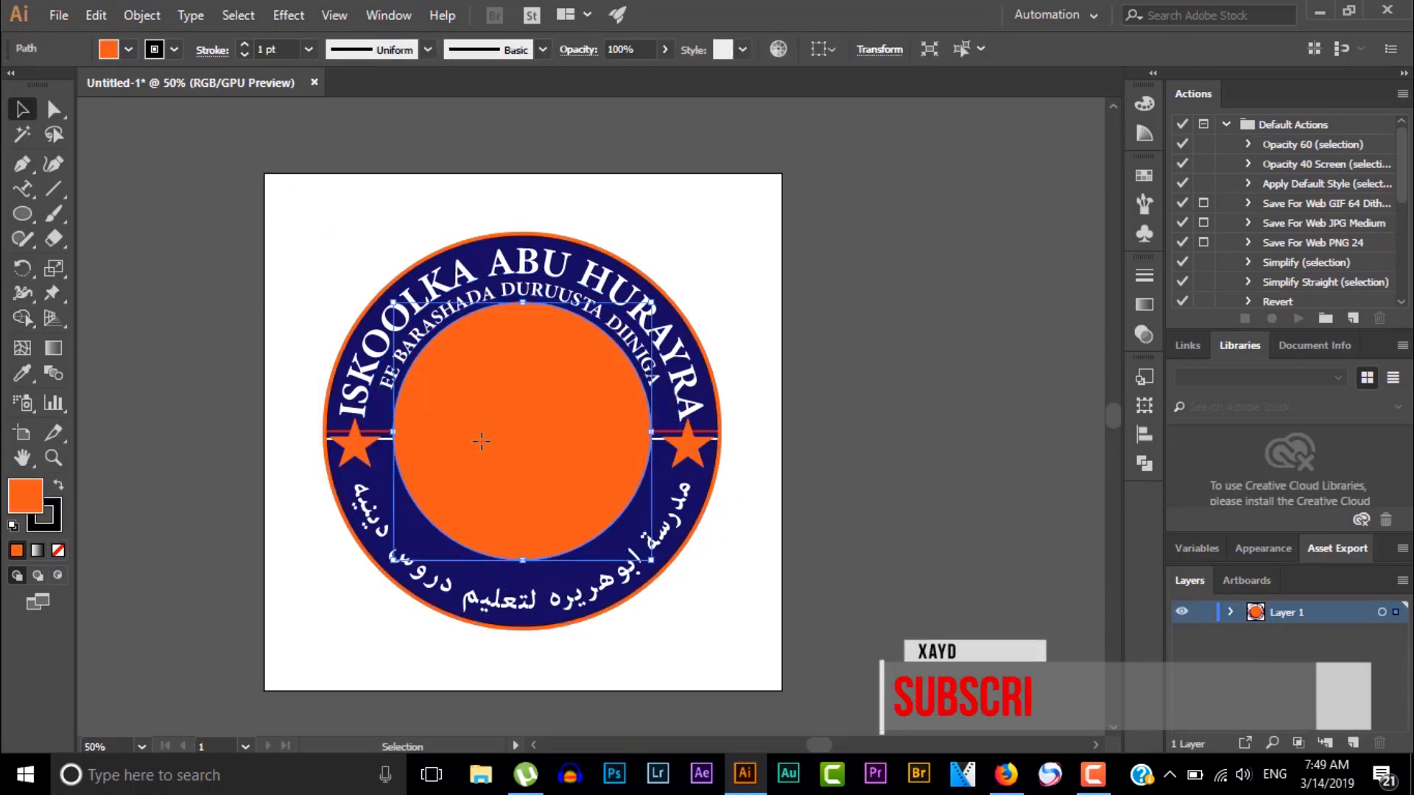
pyautogui.press('Delete')
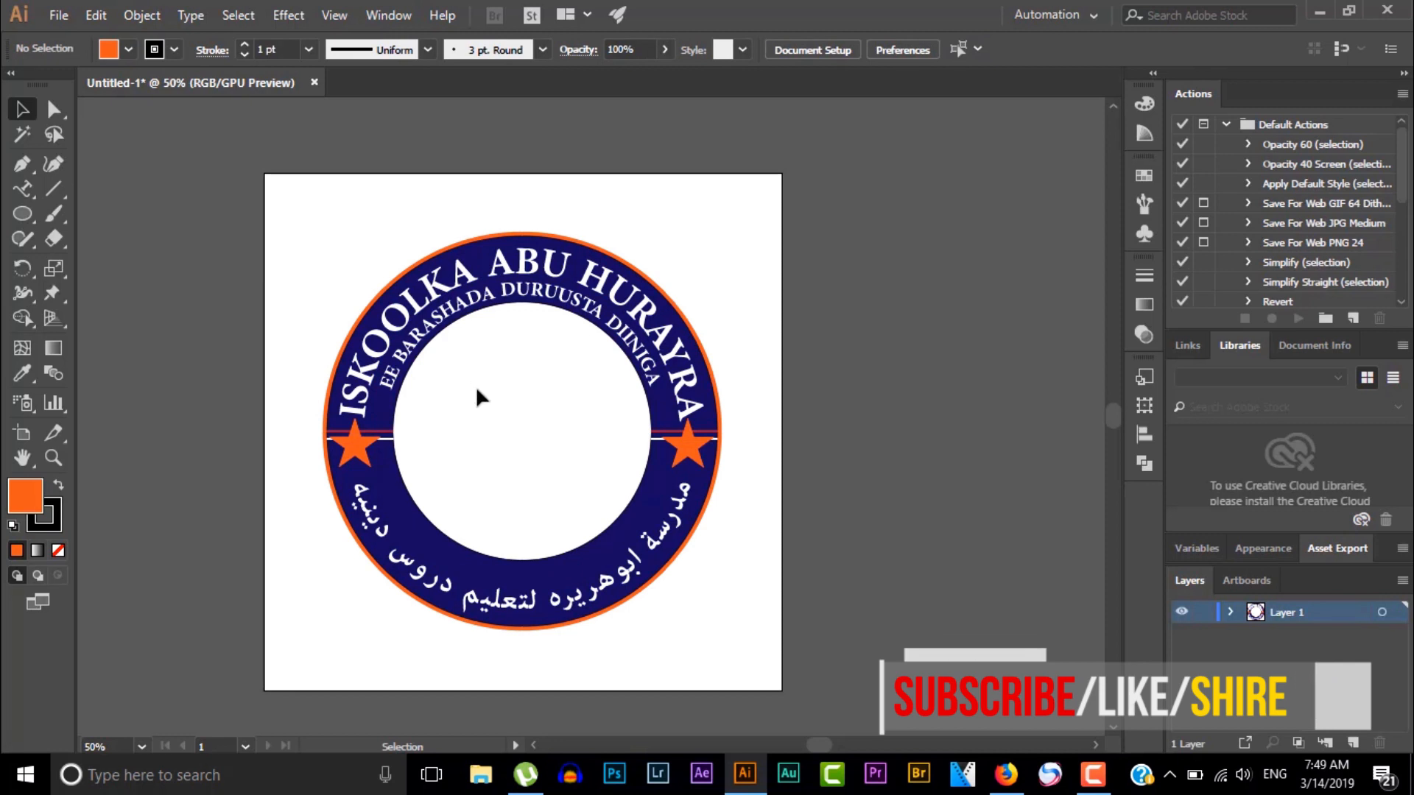
# Place the image "book logo.png" inside the stamp's white inner circle and exit isolation mode.
pyautogui.click(60, 15)
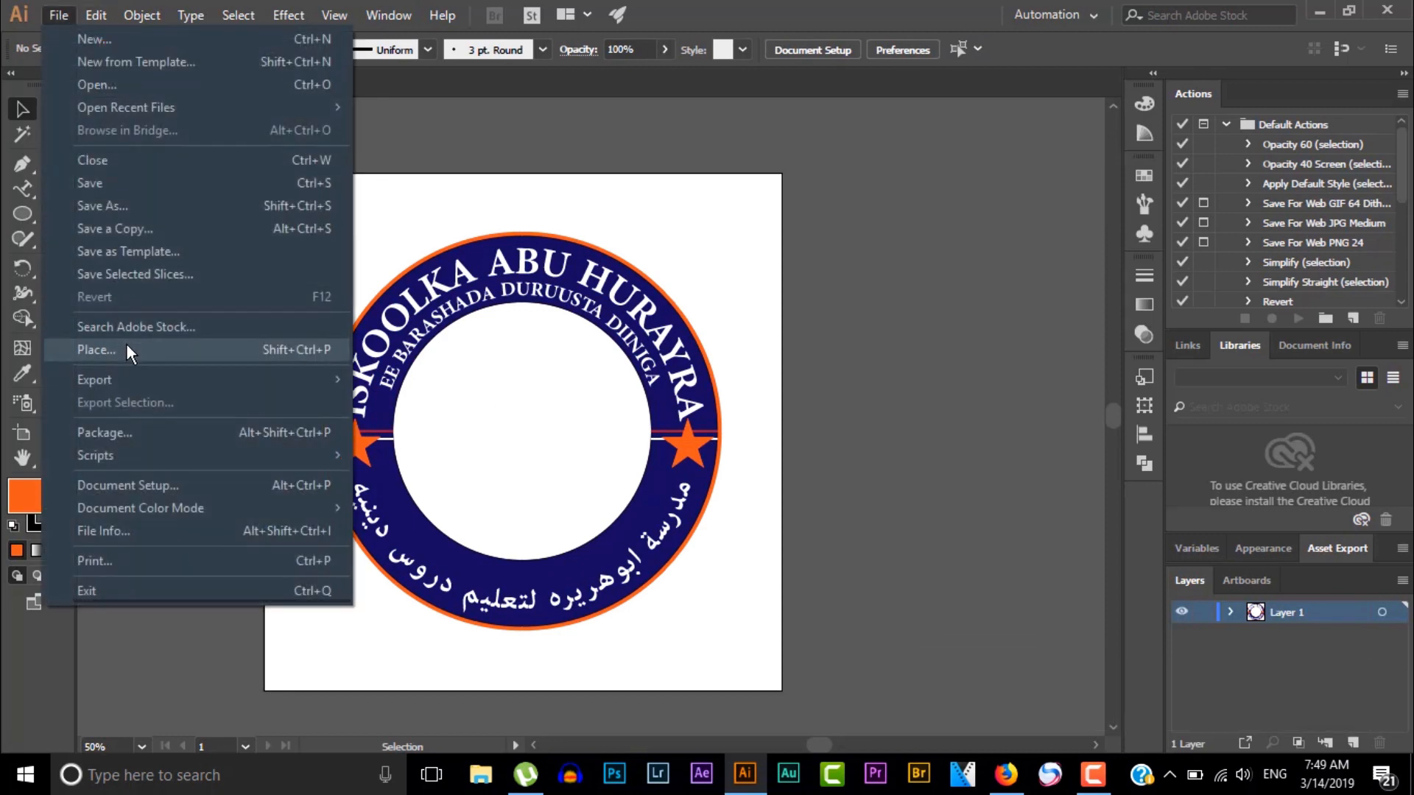
pyautogui.click(126, 351)
pyautogui.click(229, 310)
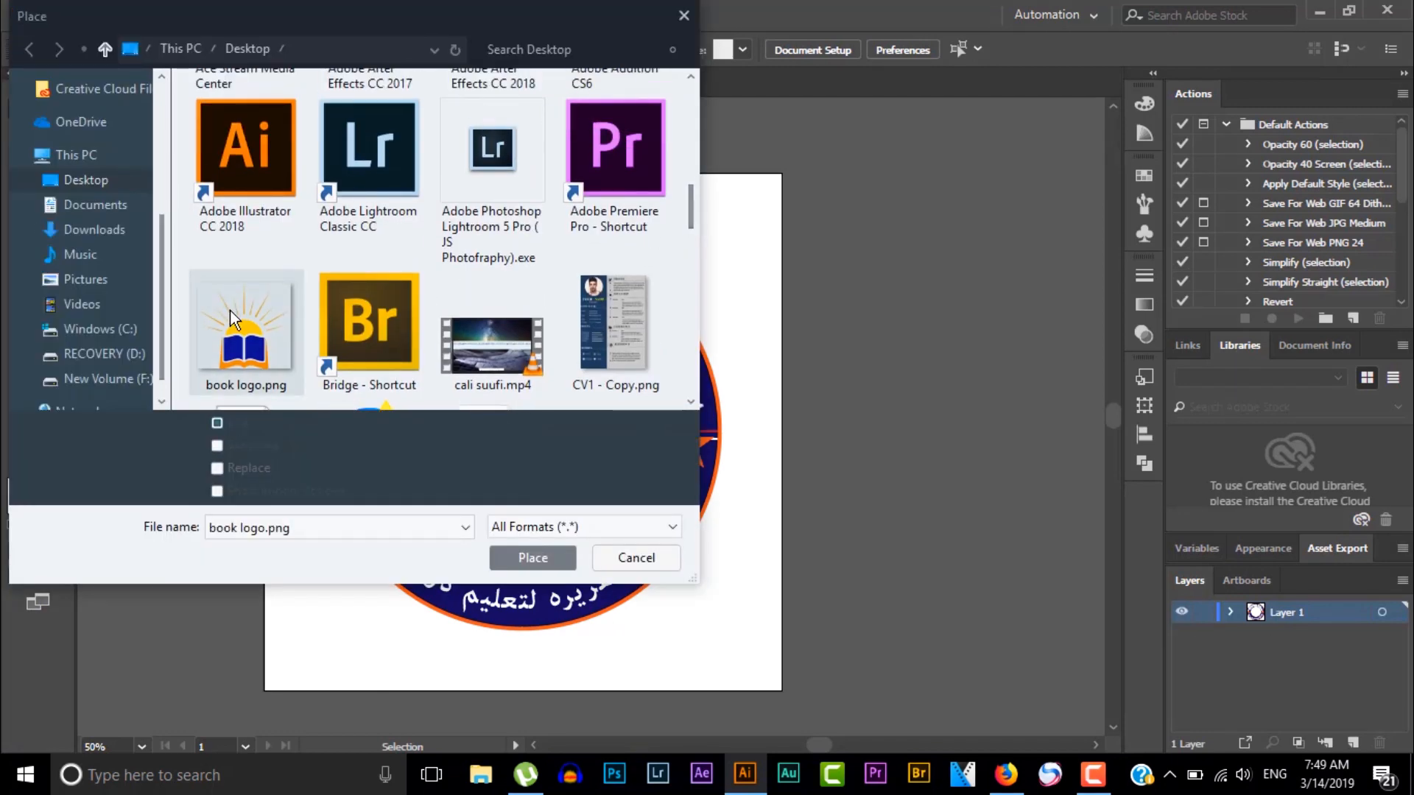
pyautogui.doubleClick(230, 310)
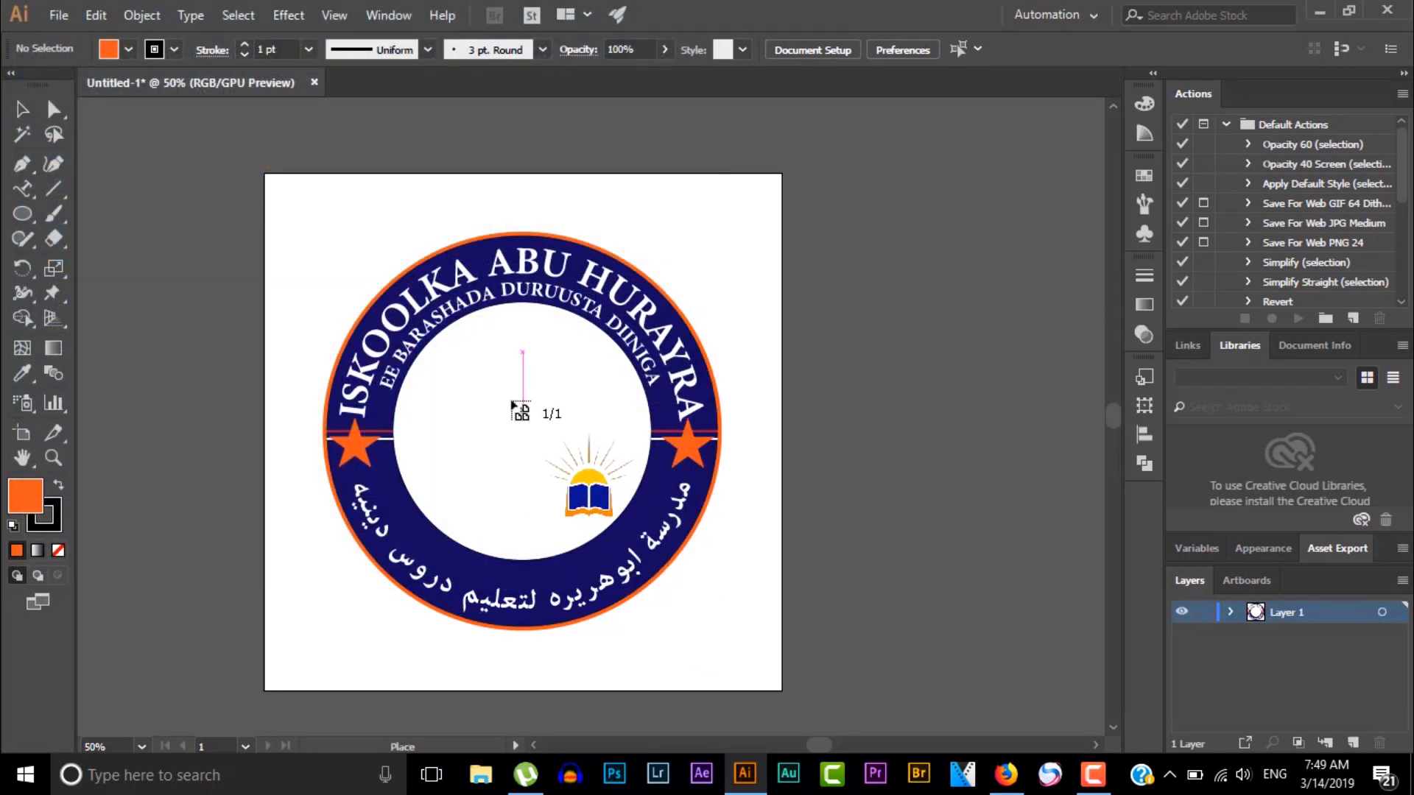
pyautogui.doubleClick(491, 377)
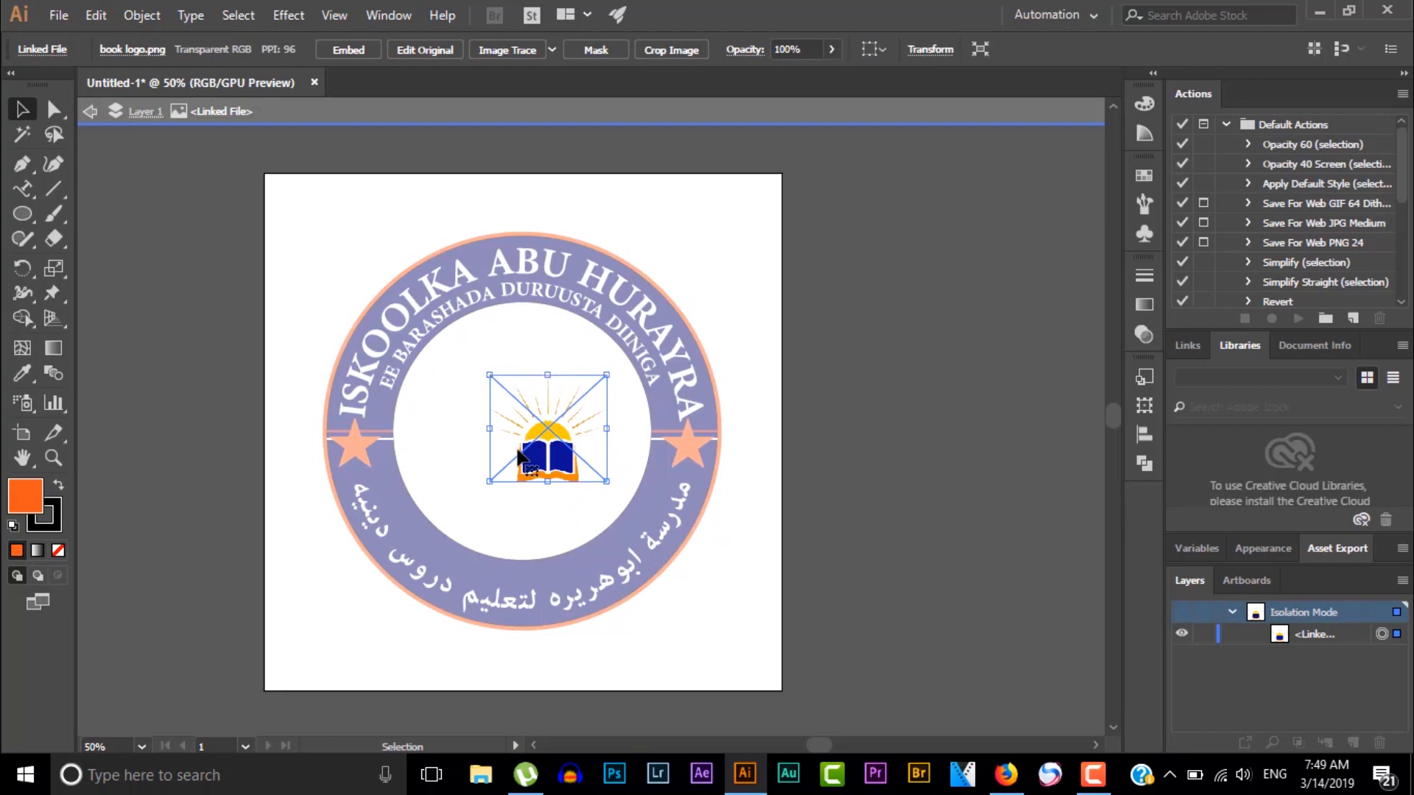
pyautogui.doubleClick(337, 301)
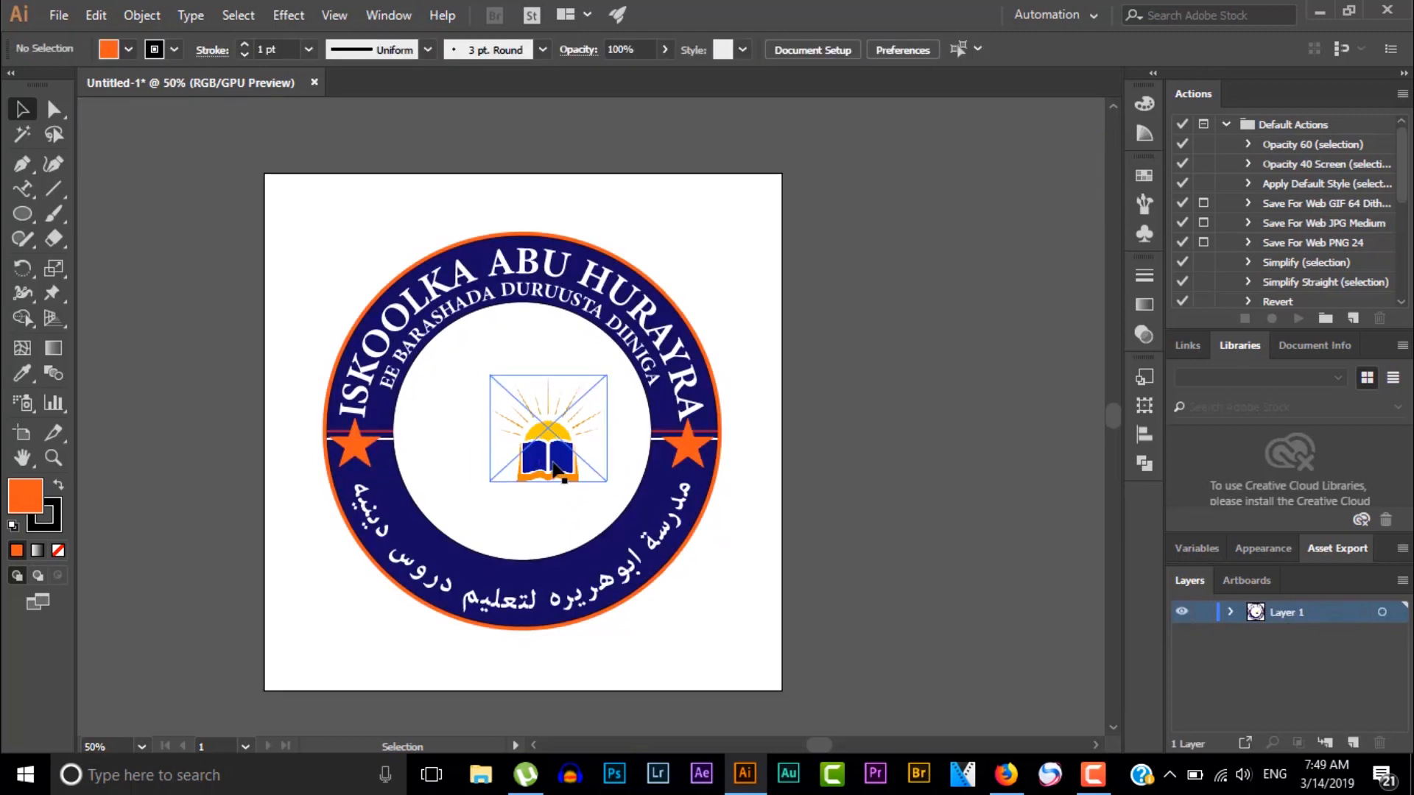
# Centre the book logo horizontally, enlarge it proportionally to nearly fill the inner circle, nudge it slightly down, and deselect it.
pyautogui.moveTo(556, 471); pyautogui.dragTo(531, 472)
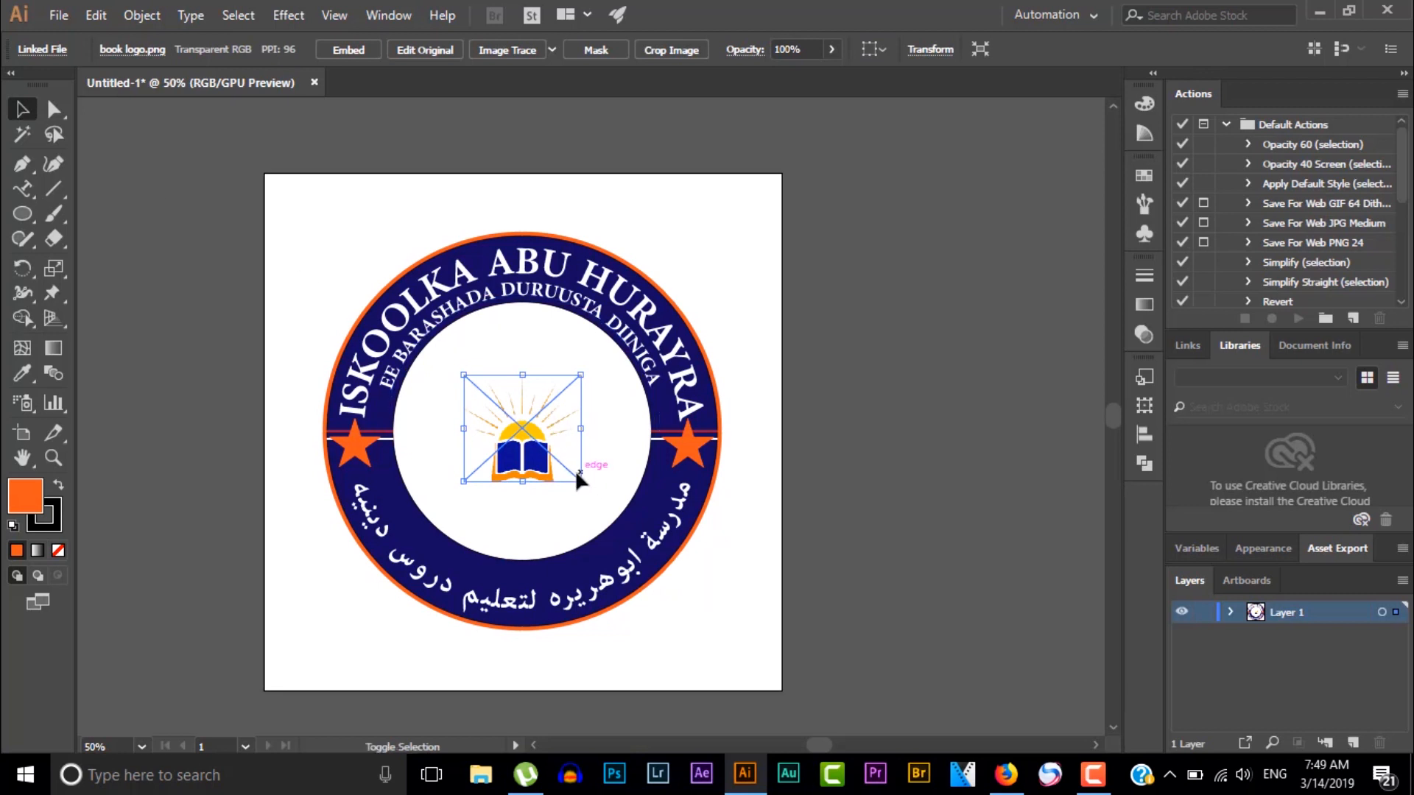
pyautogui.moveTo(578, 480); pyautogui.dragTo(640, 524)
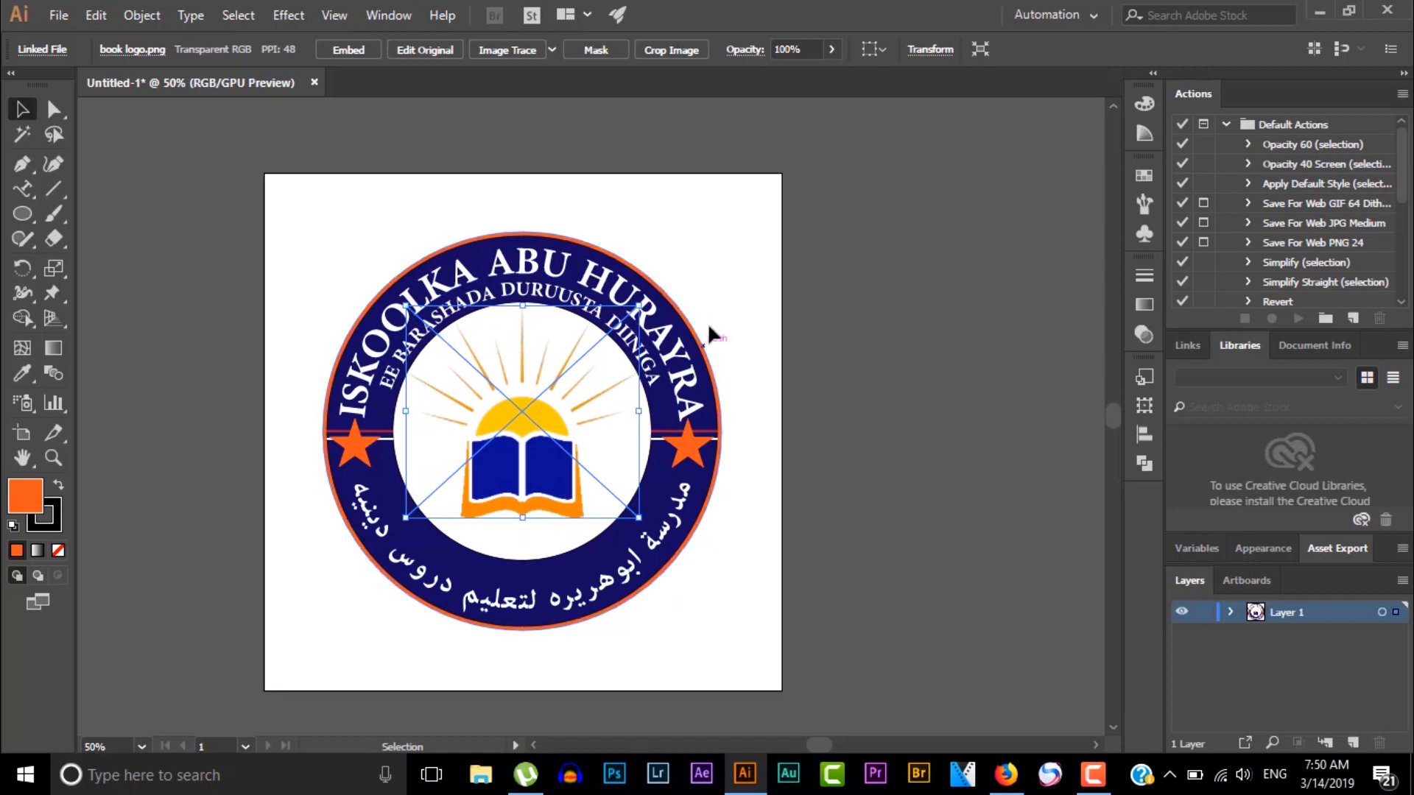
pyautogui.click(714, 293)
pyautogui.click(535, 482)
pyautogui.moveTo(535, 482); pyautogui.dragTo(535, 484)
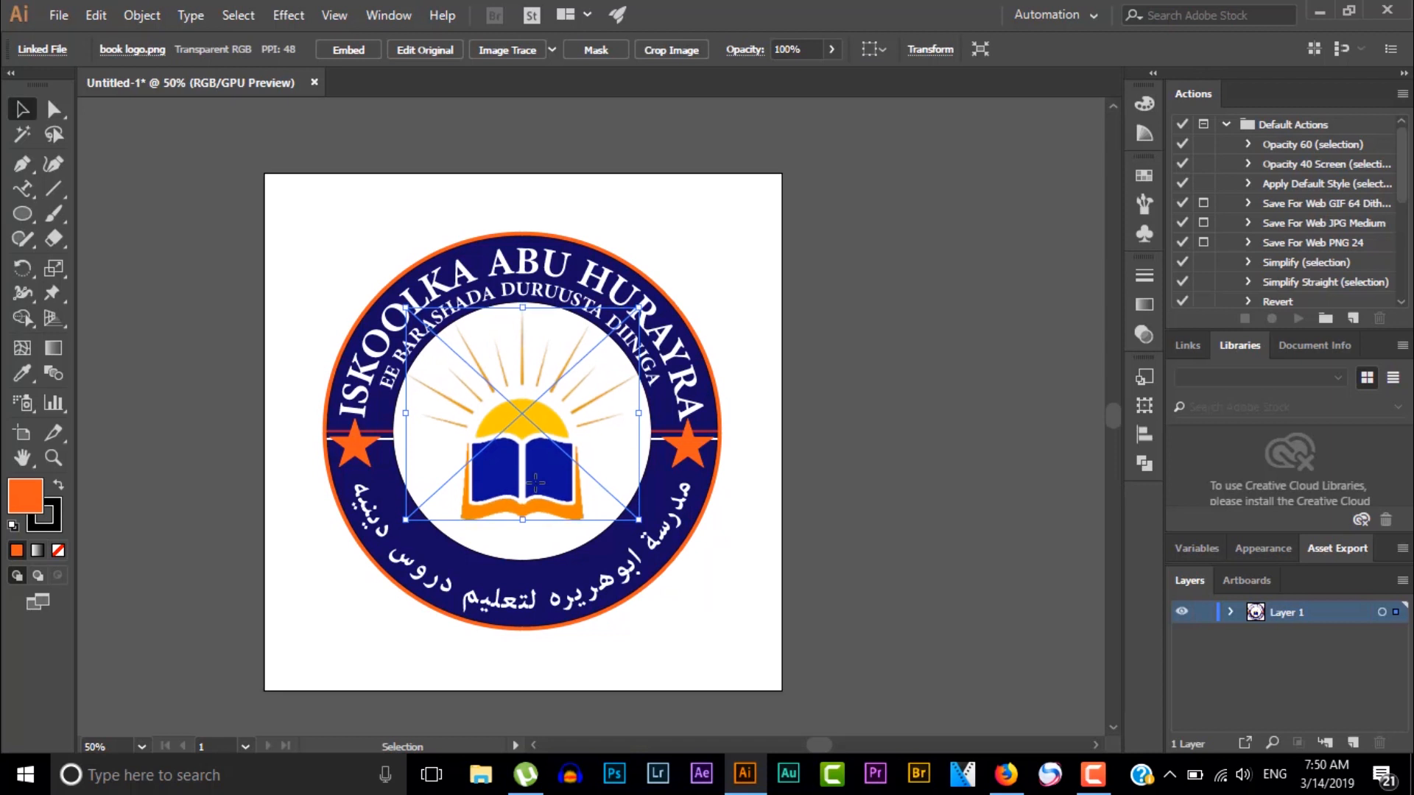
pyautogui.moveTo(535, 482); pyautogui.dragTo(536, 483)
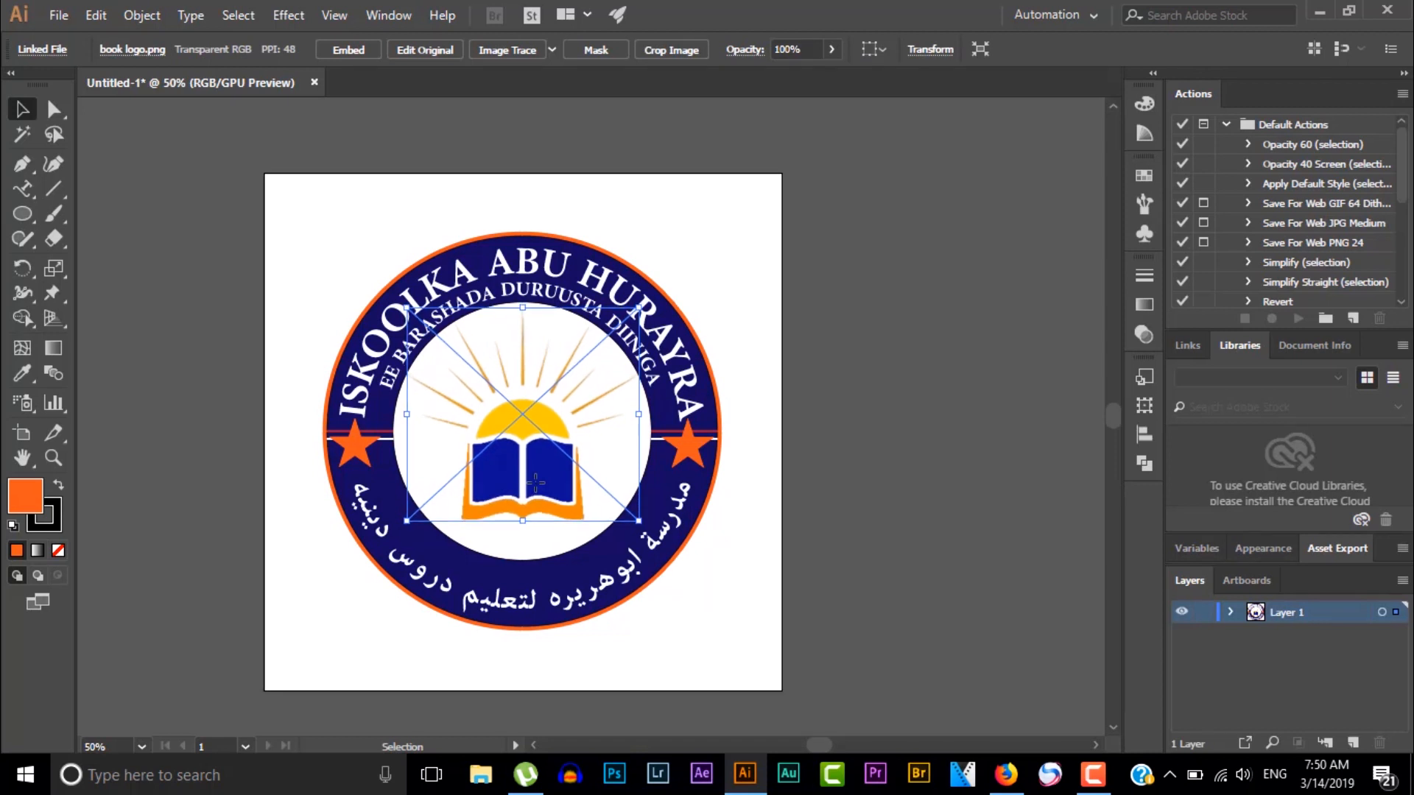
pyautogui.click(296, 277)
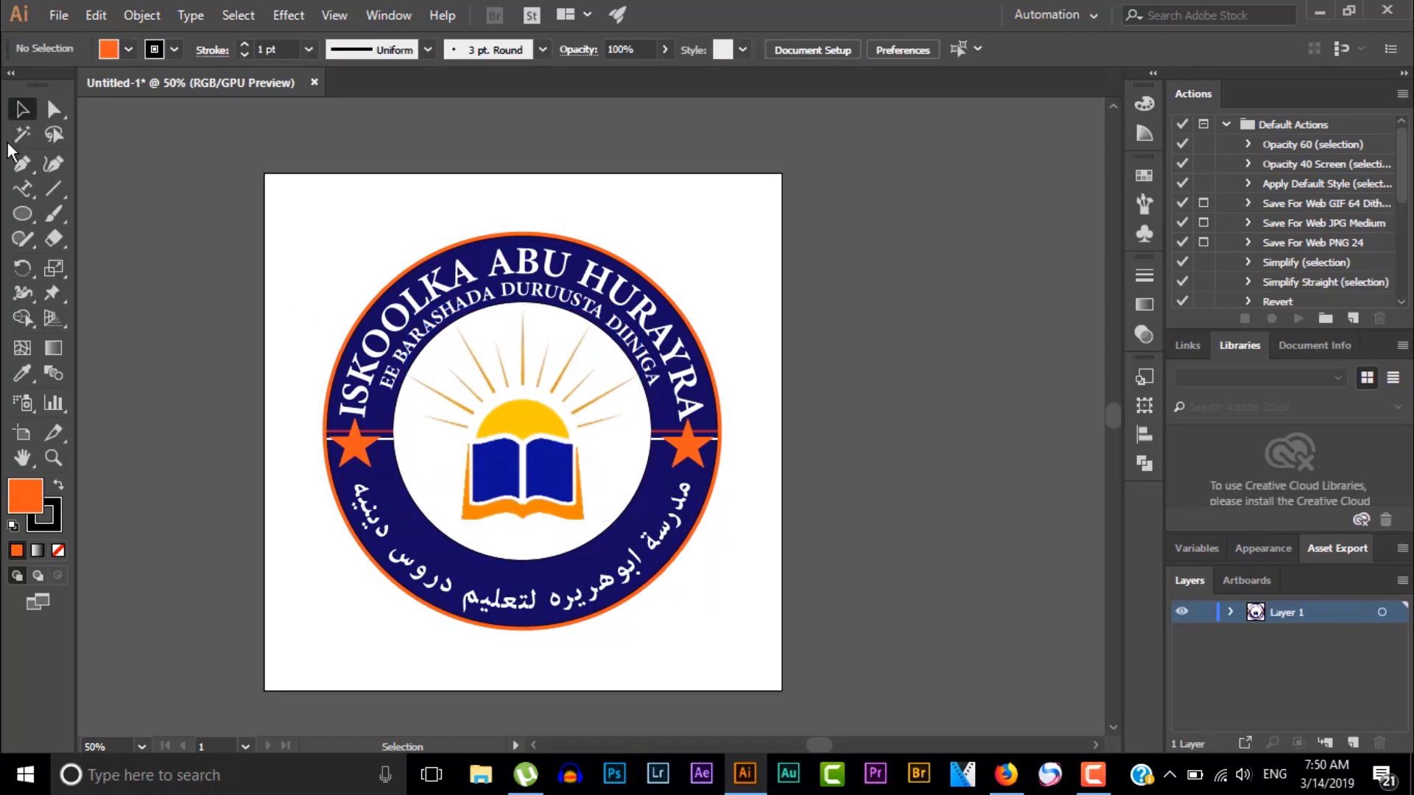
# Add the Arabic point text "العلم نور" starting on the book's right page.
pyautogui.moveTo(26, 190); pyautogui.dragTo(99, 184)
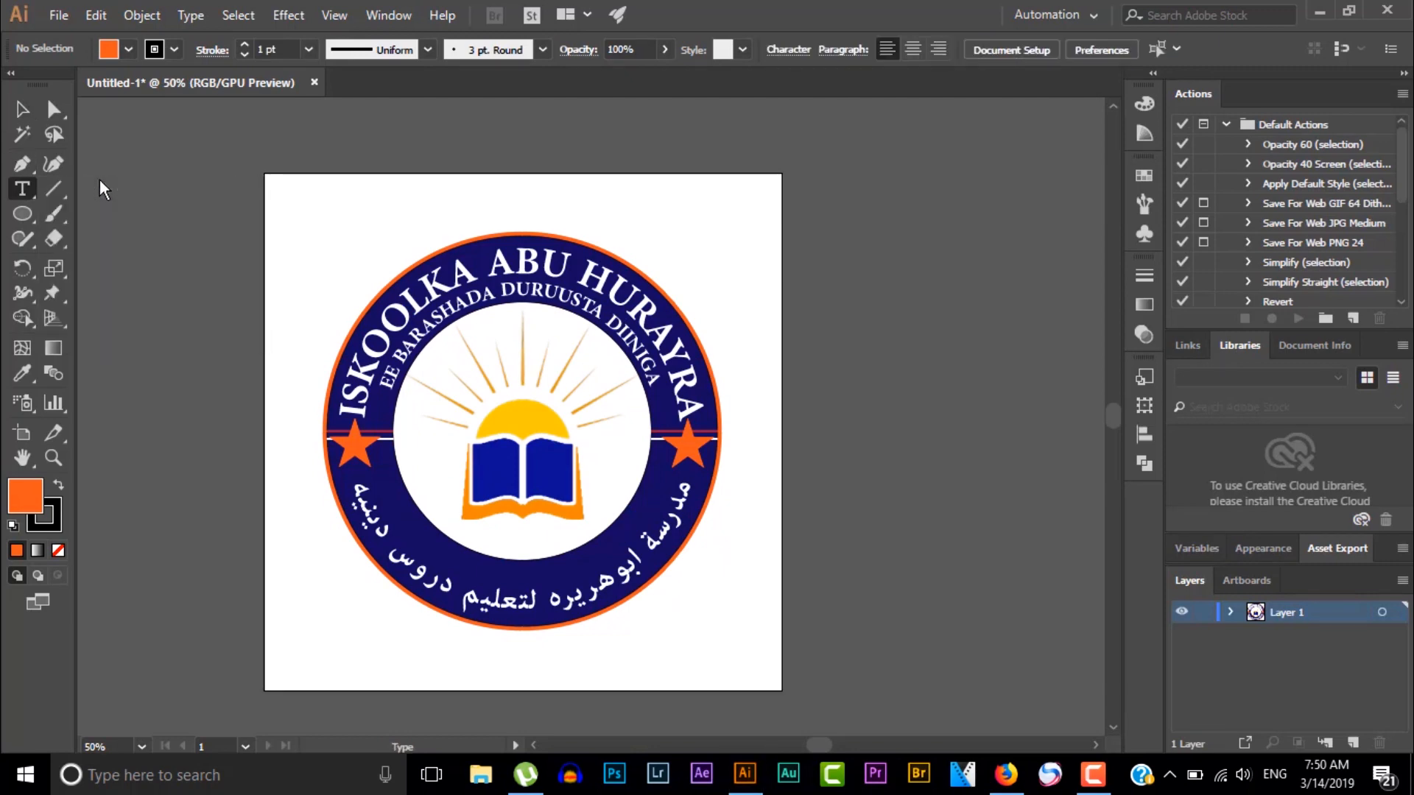
pyautogui.hotkey('ctrl', '+')
pyautogui.hotkey('ctrl', '+')
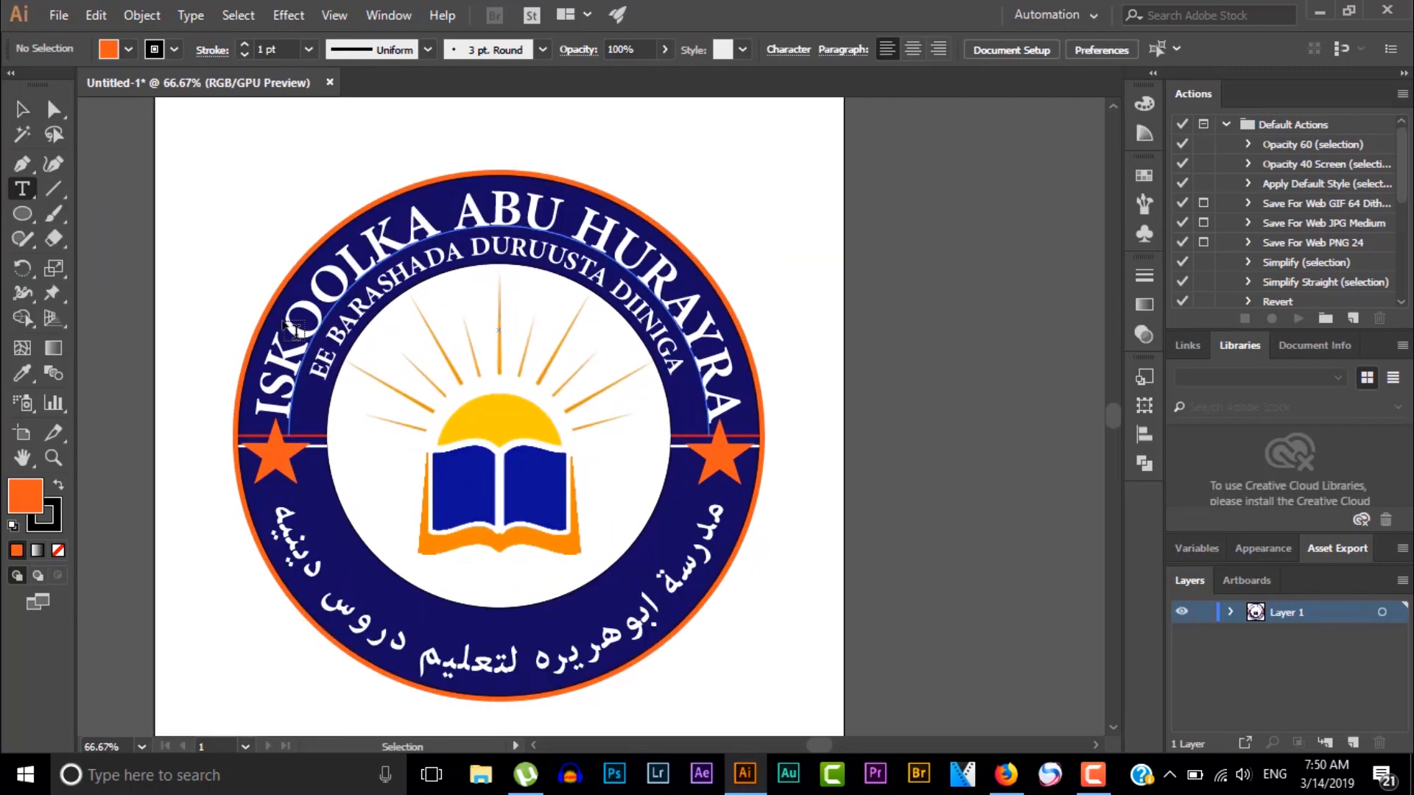
pyautogui.click(452, 505)
pyautogui.write('العلم نور')
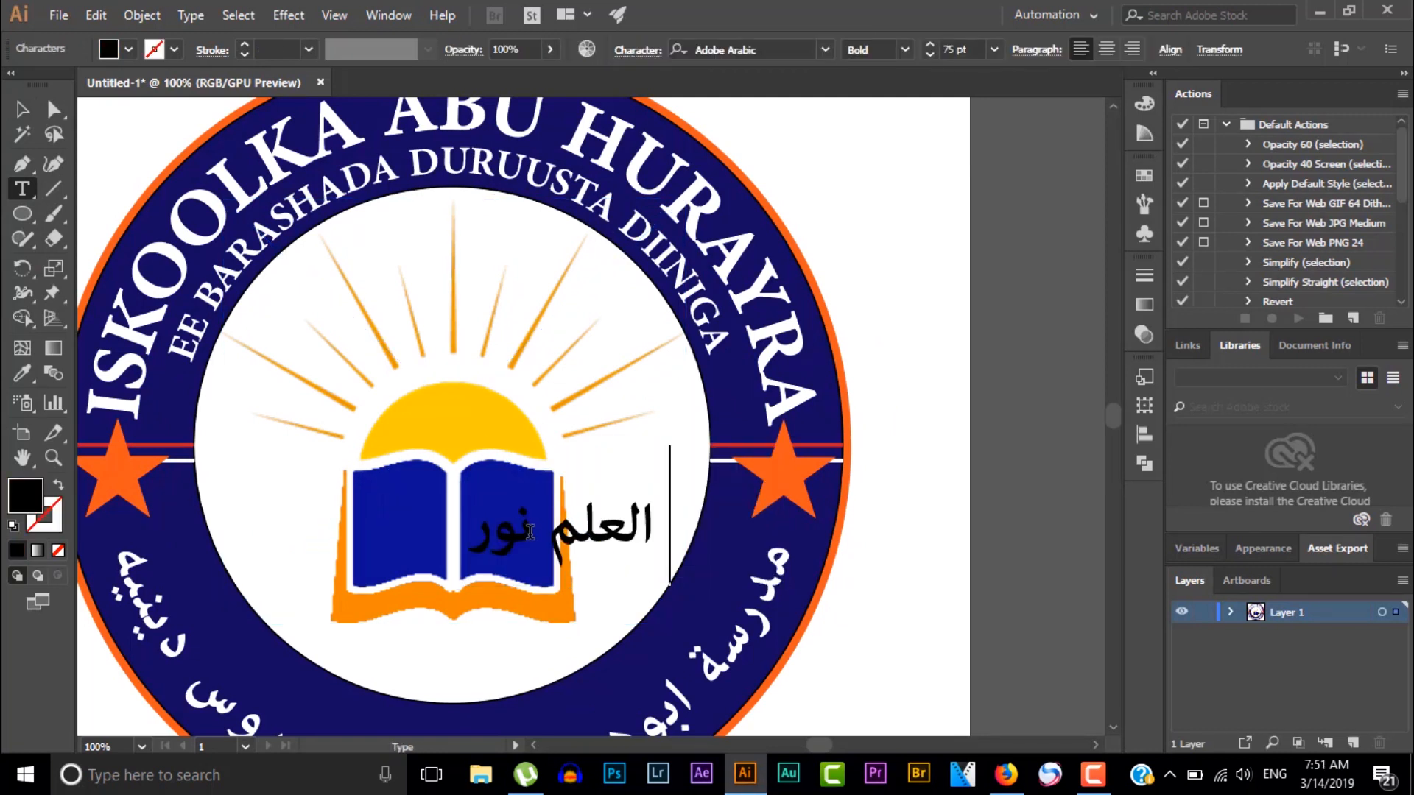
# Set the book's Arabic text to 36 pt with a baseline shift of 0 pt.
pyautogui.click(534, 536)
pyautogui.hotkey('ctrl', 'a')
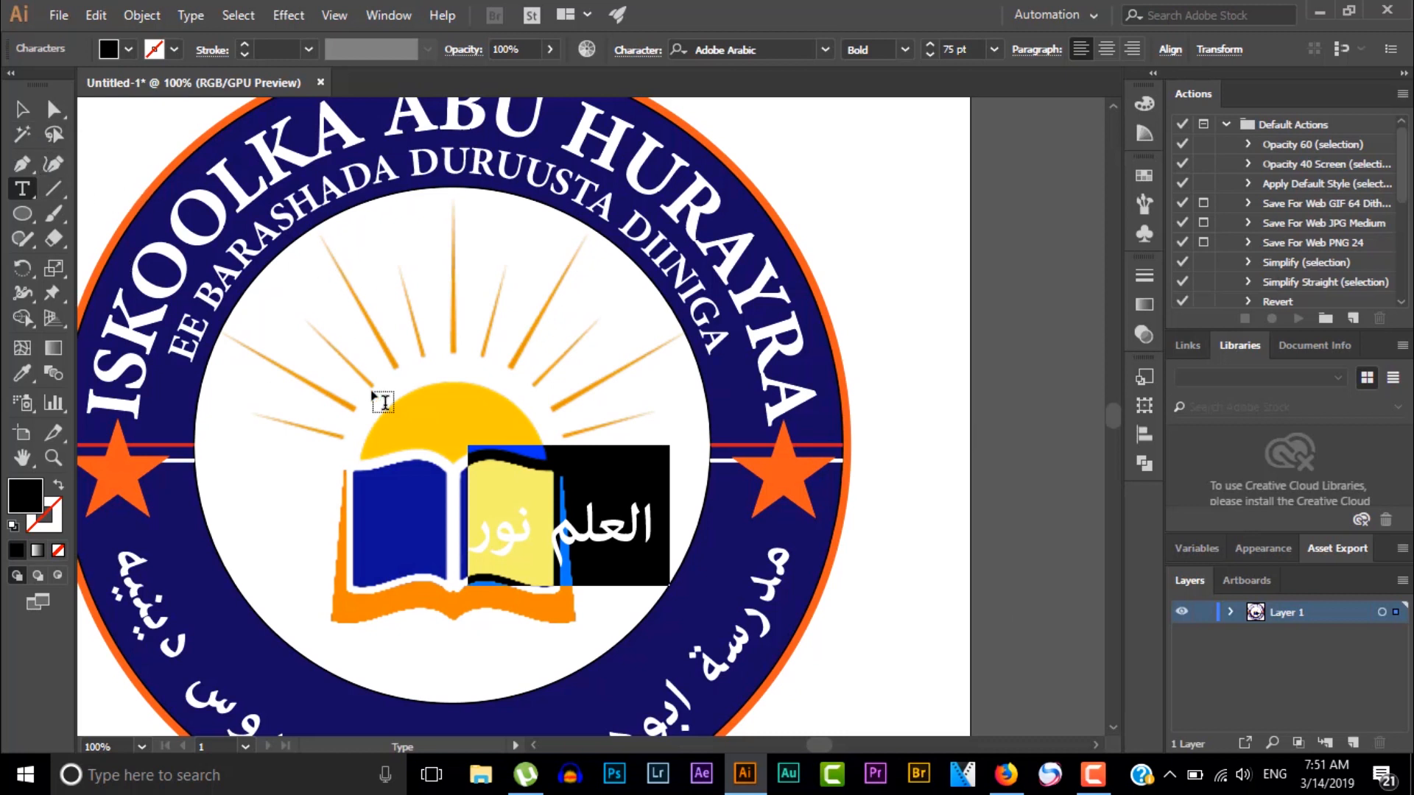
pyautogui.click(636, 51)
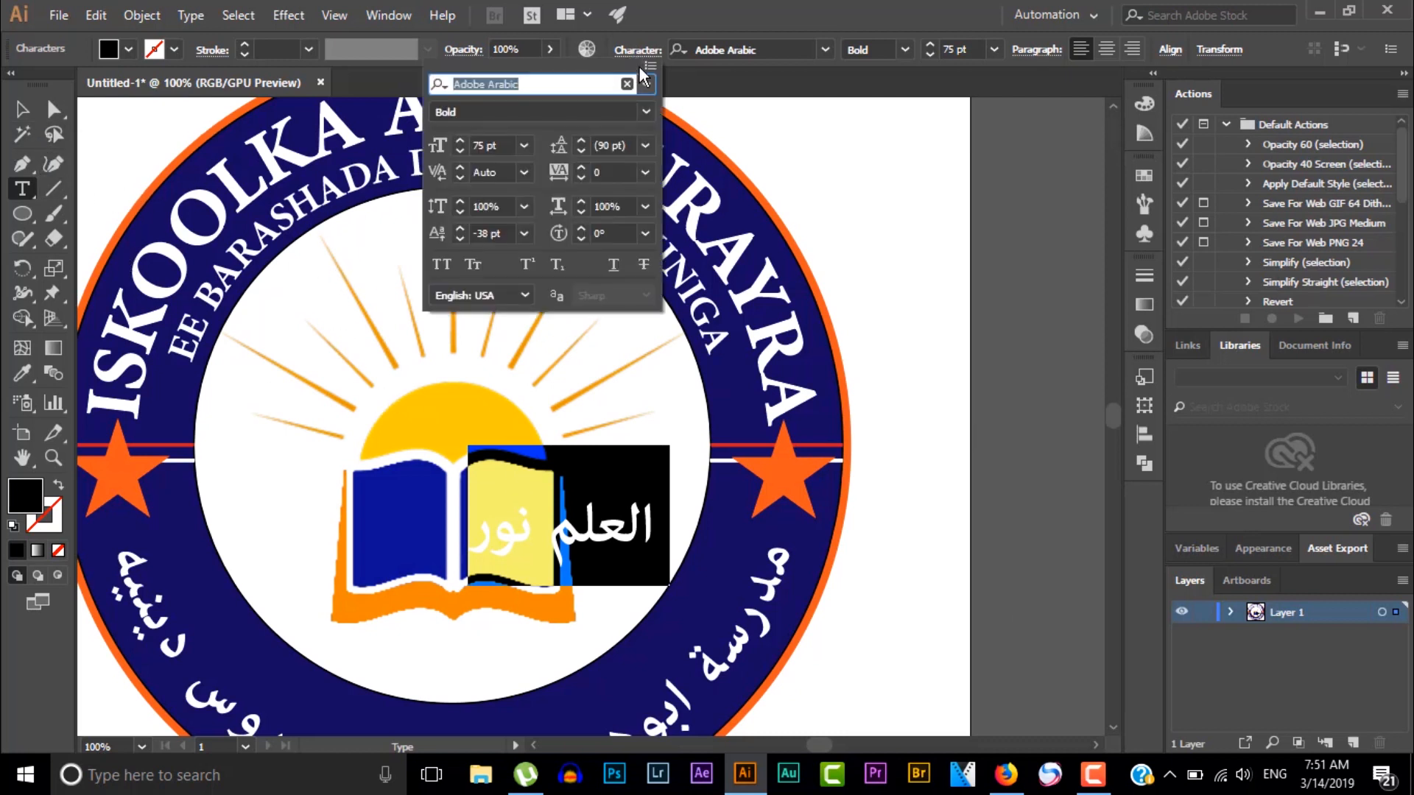
pyautogui.click(524, 146)
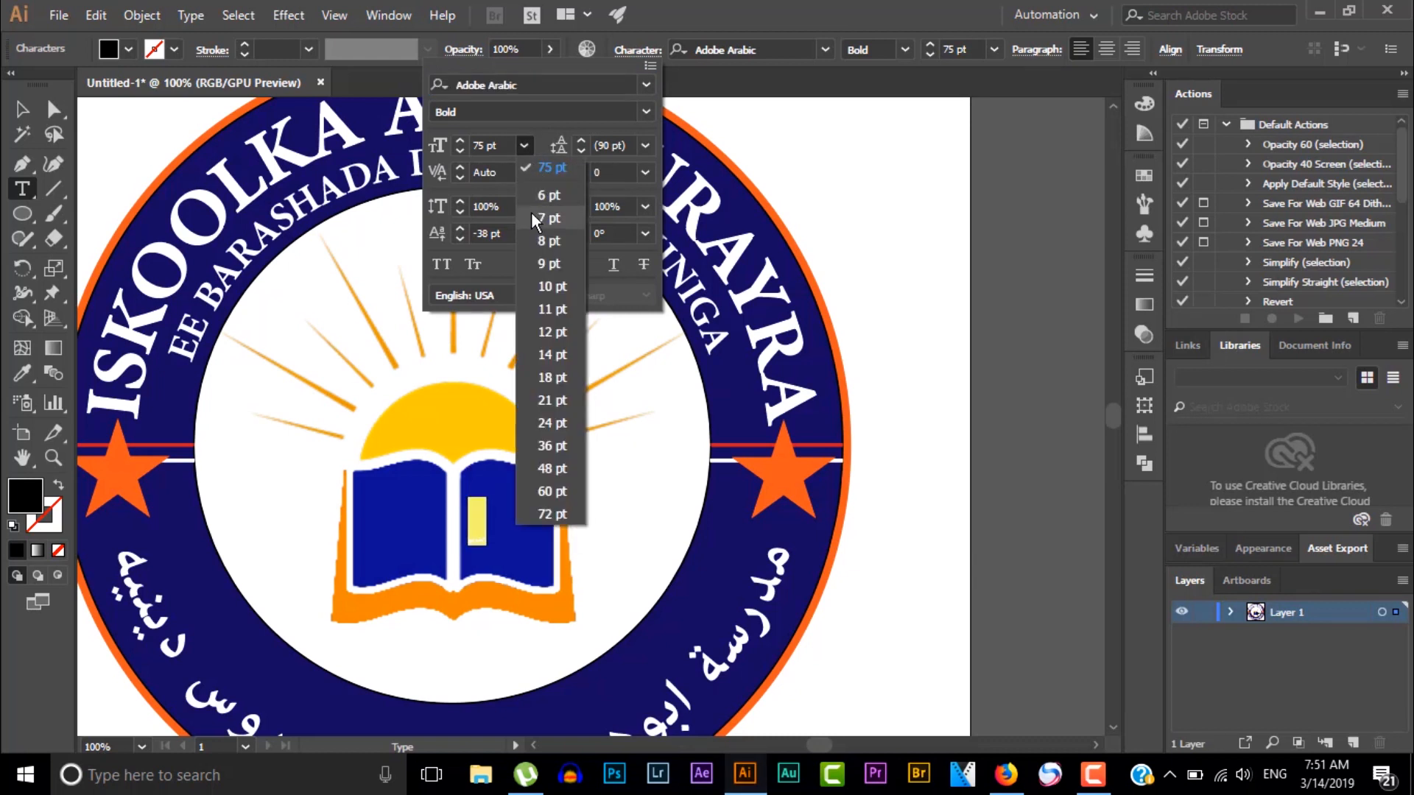
pyautogui.click(566, 446)
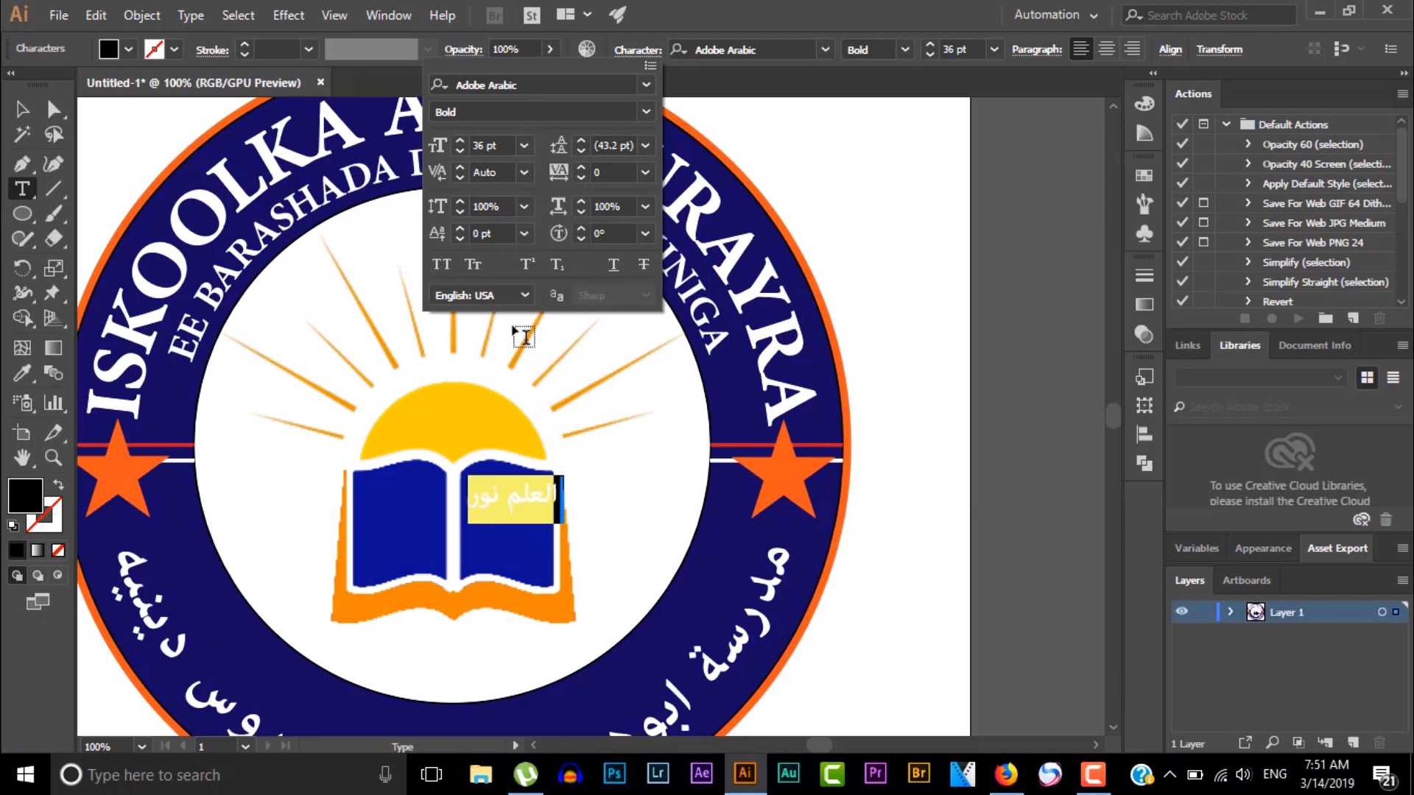
pyautogui.click(25, 108)
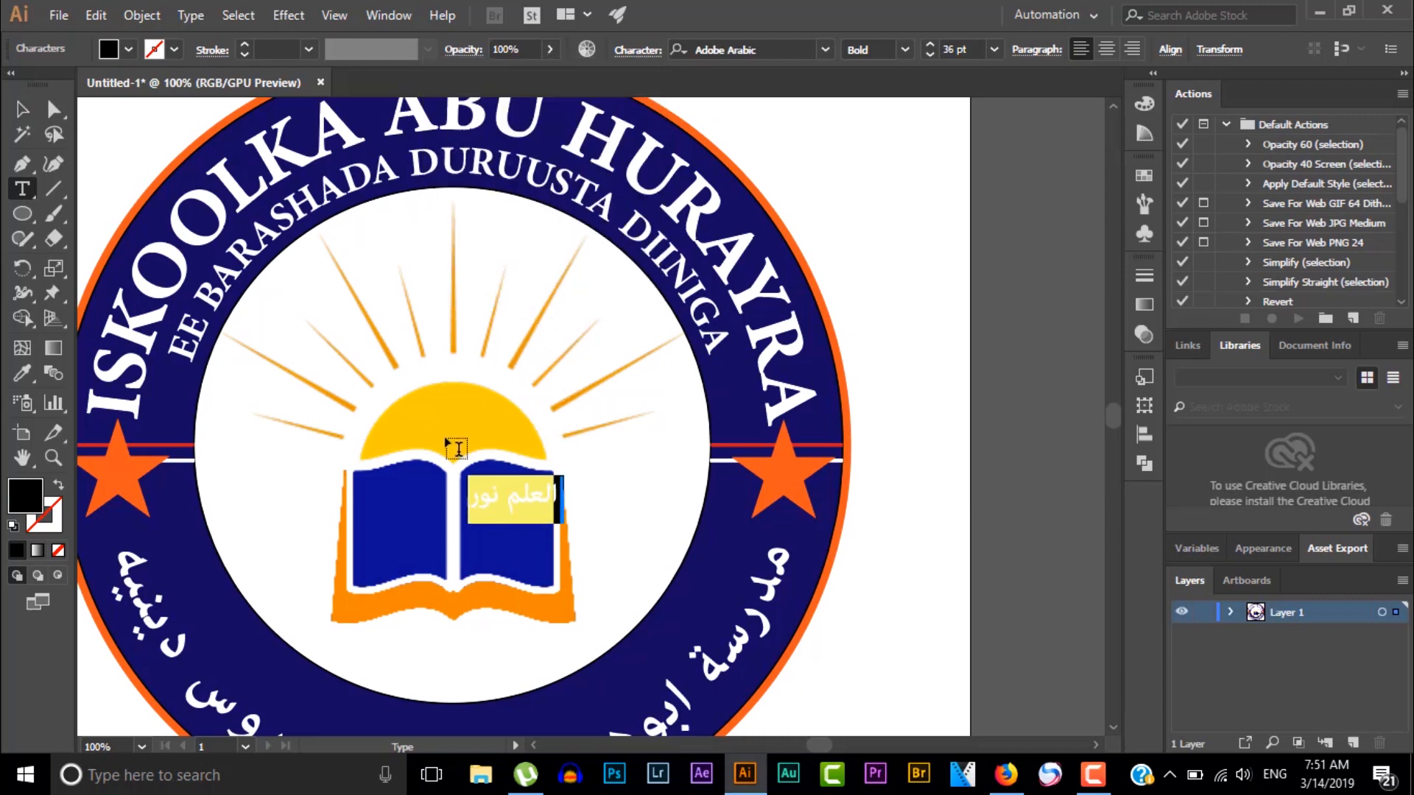
# Break the book's Arabic text into two lines, with "العلم" above "نور".
pyautogui.click(513, 497)
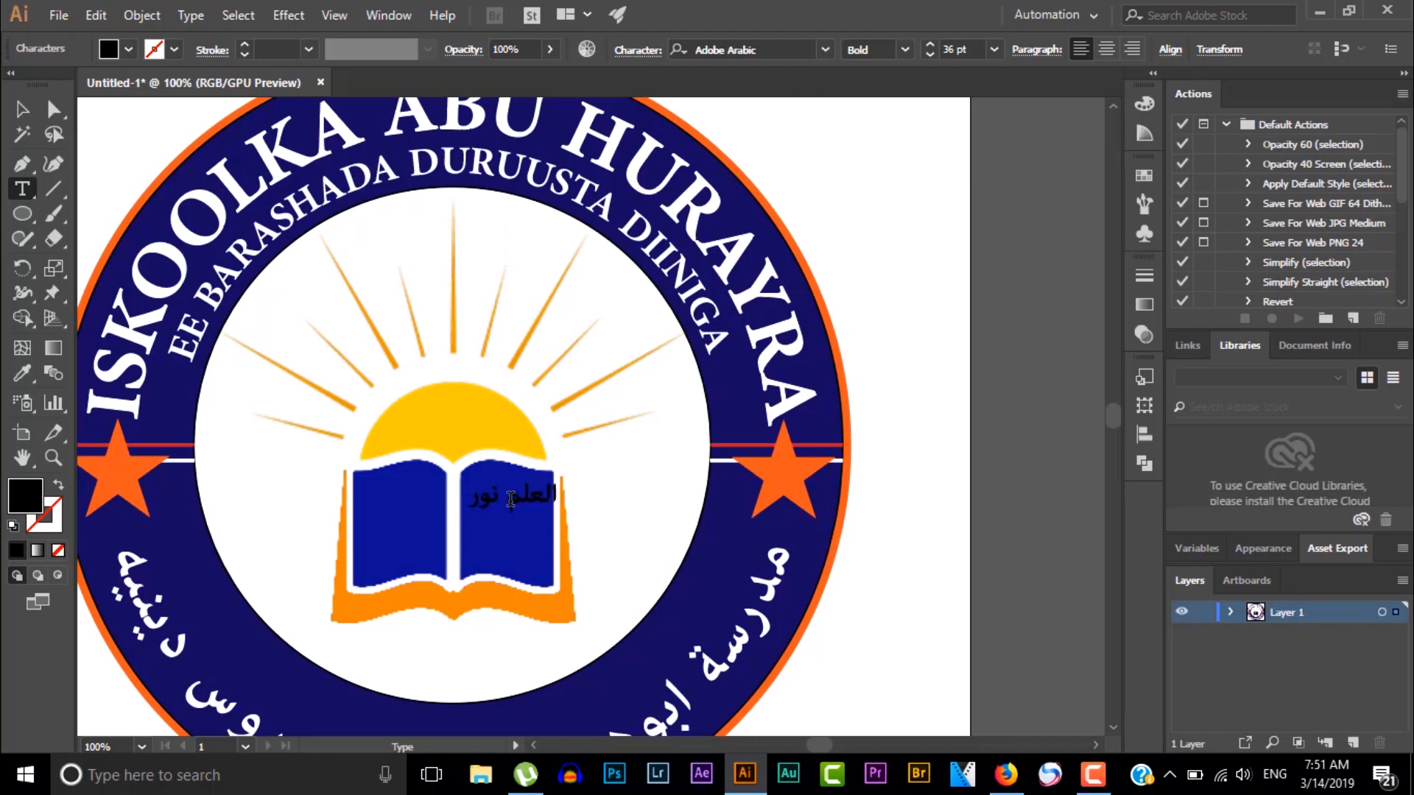
pyautogui.press('Return')
pyautogui.moveTo(521, 499); pyautogui.dragTo(515, 558)
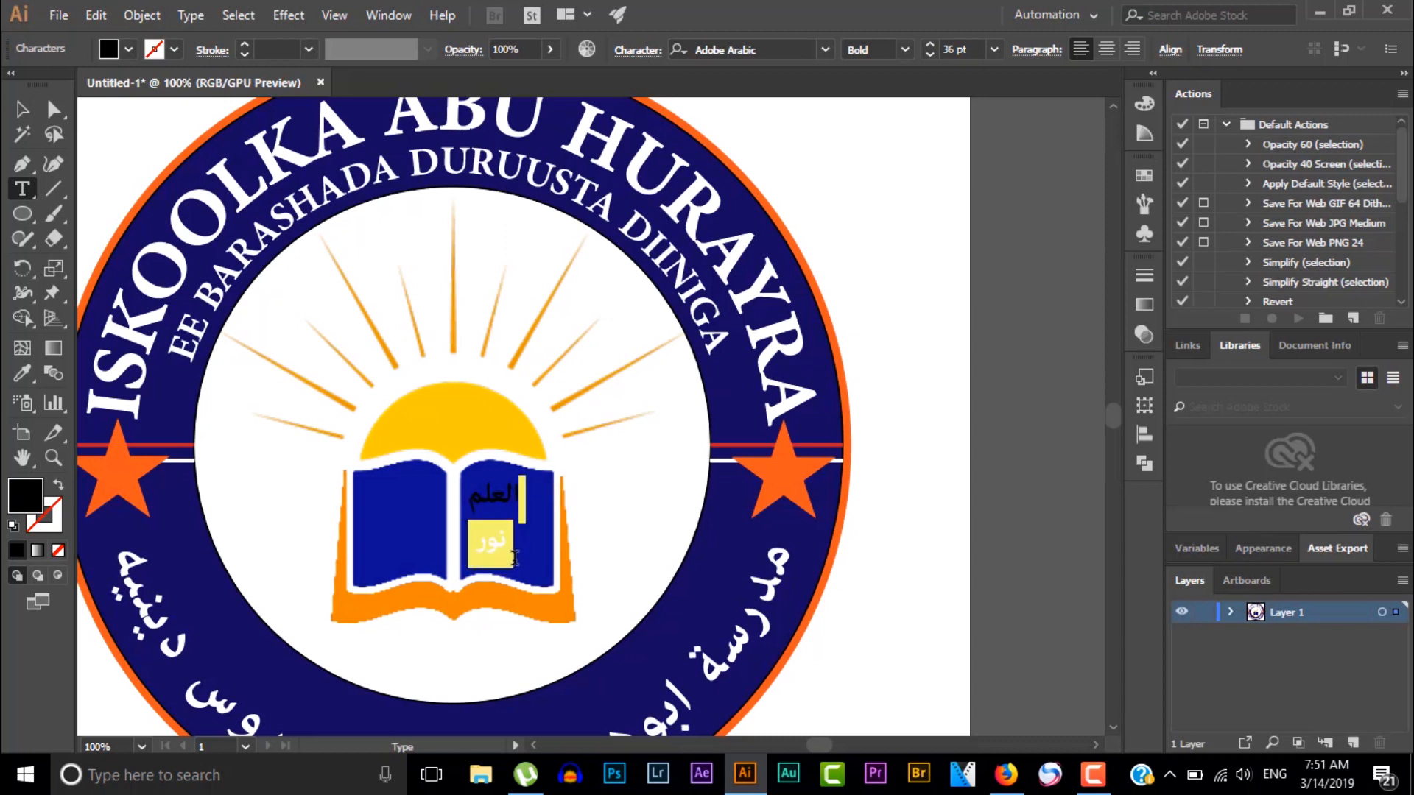
# Increase the font size of the two-line Arabic text to 39 pt.
pyautogui.hotkey('ctrl', 'a')
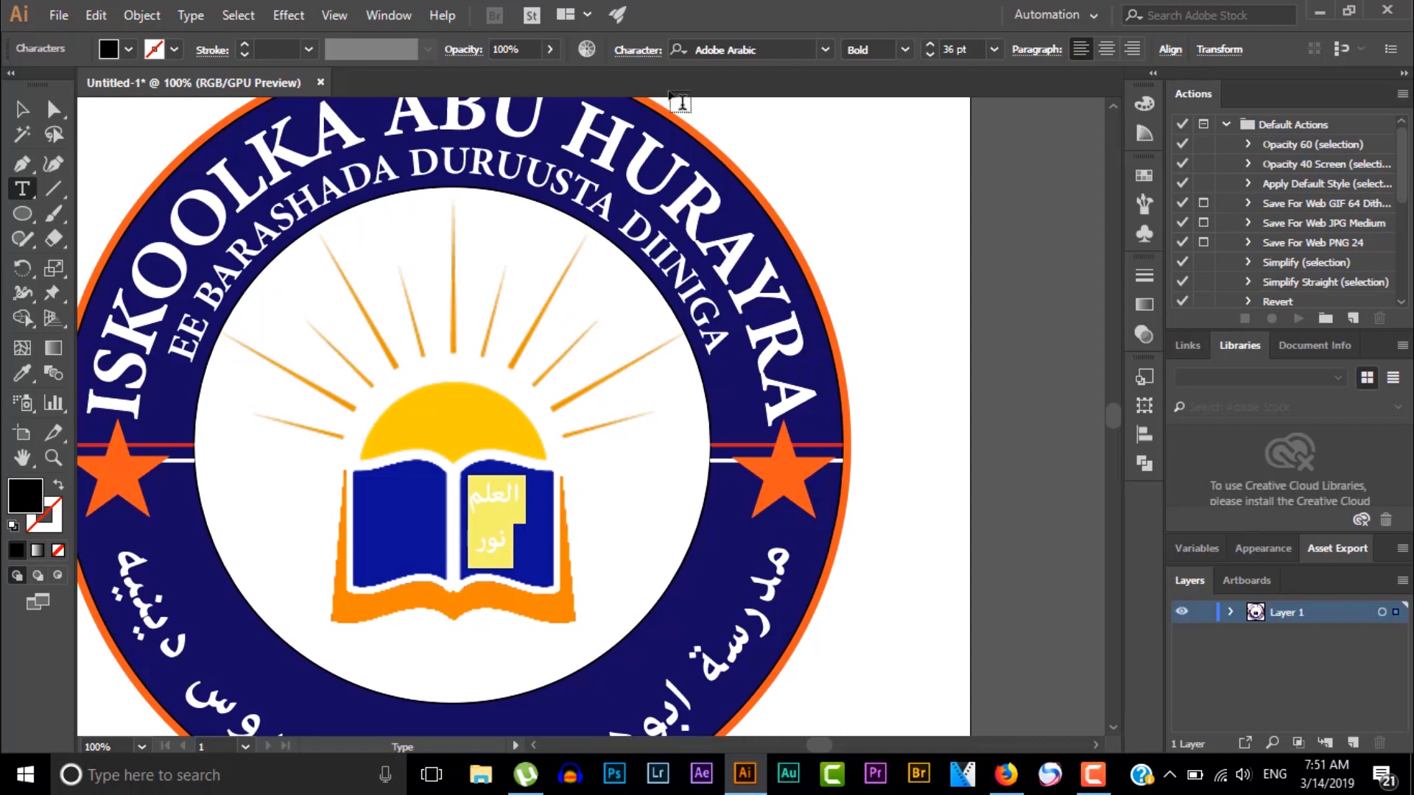
pyautogui.click(641, 50)
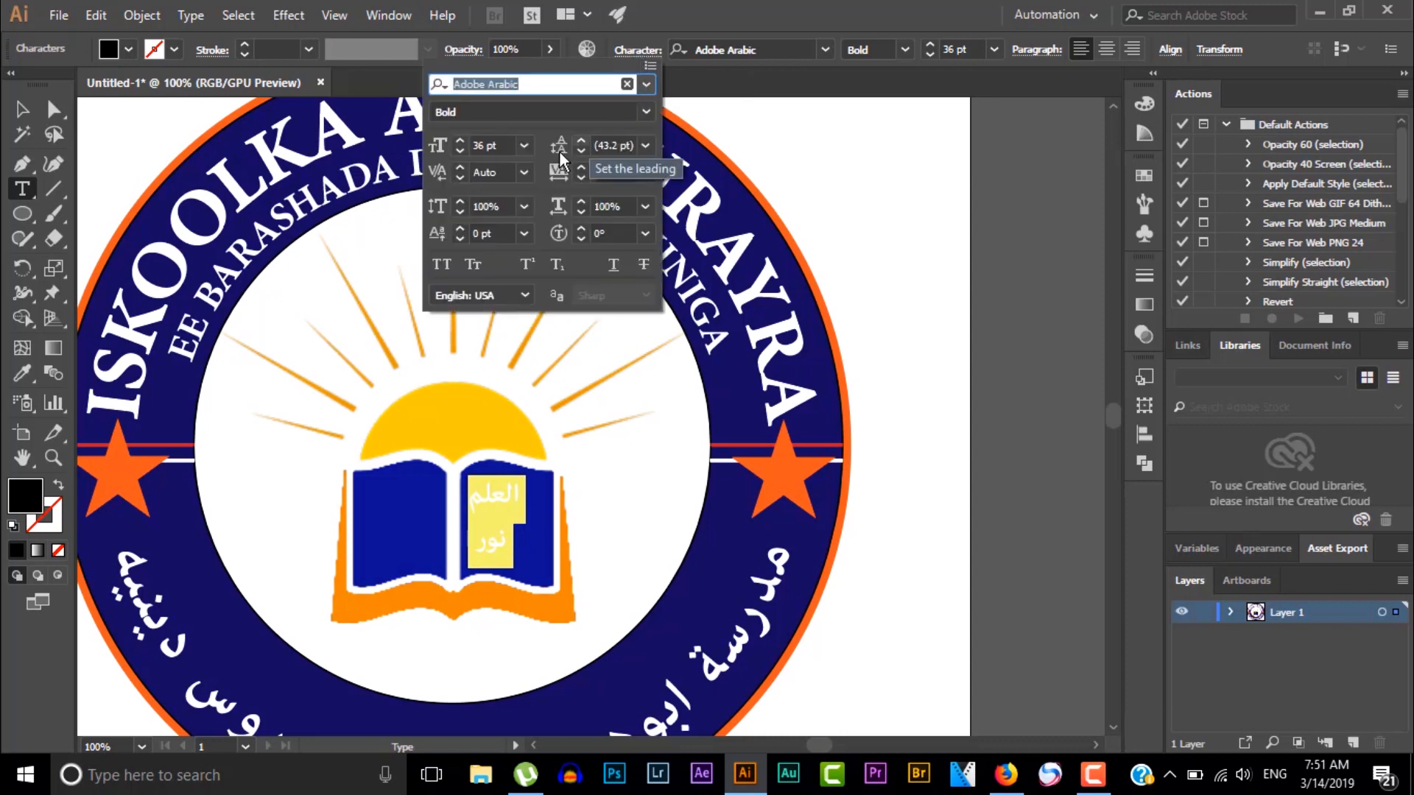
pyautogui.click(459, 141)
pyautogui.click(459, 141)
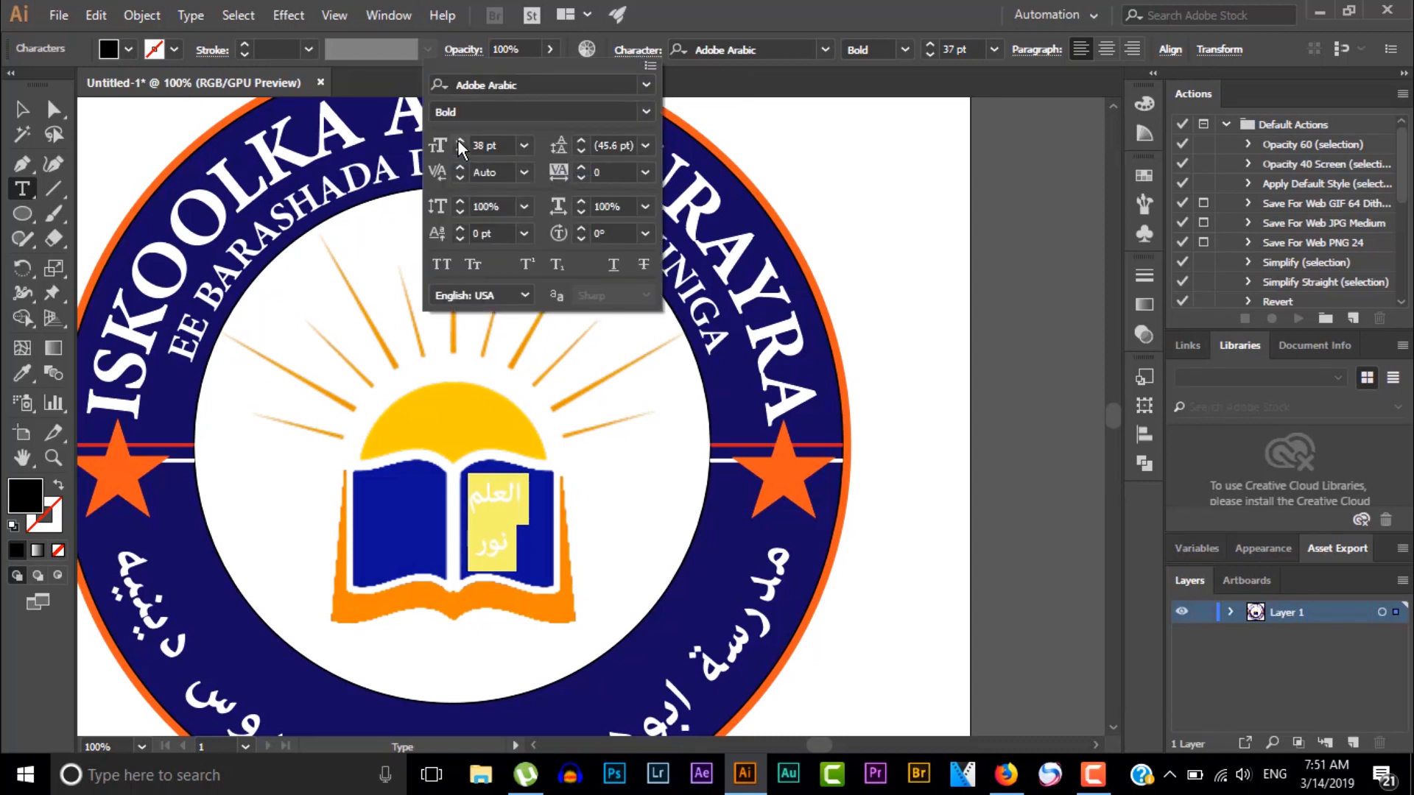
pyautogui.click(458, 140)
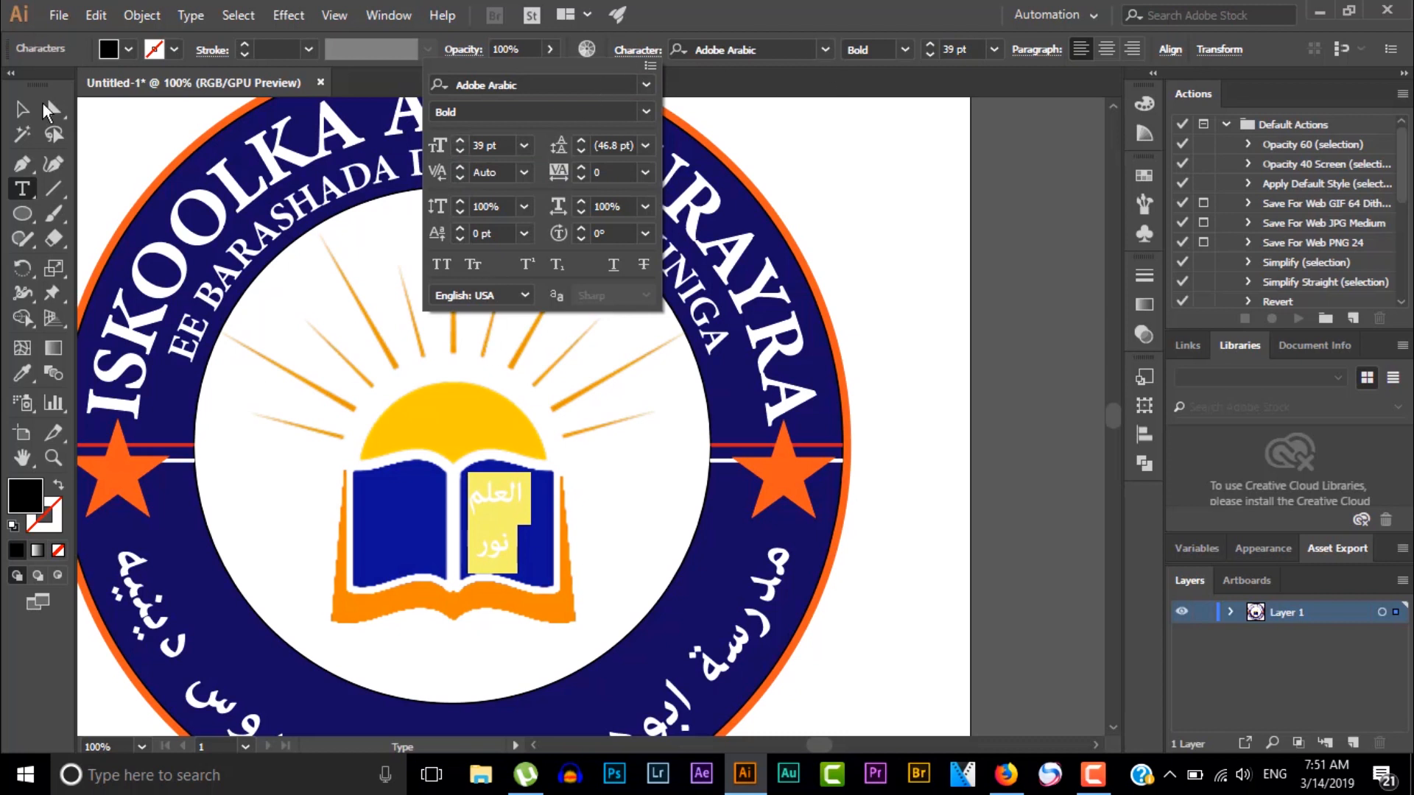
pyautogui.click(25, 117)
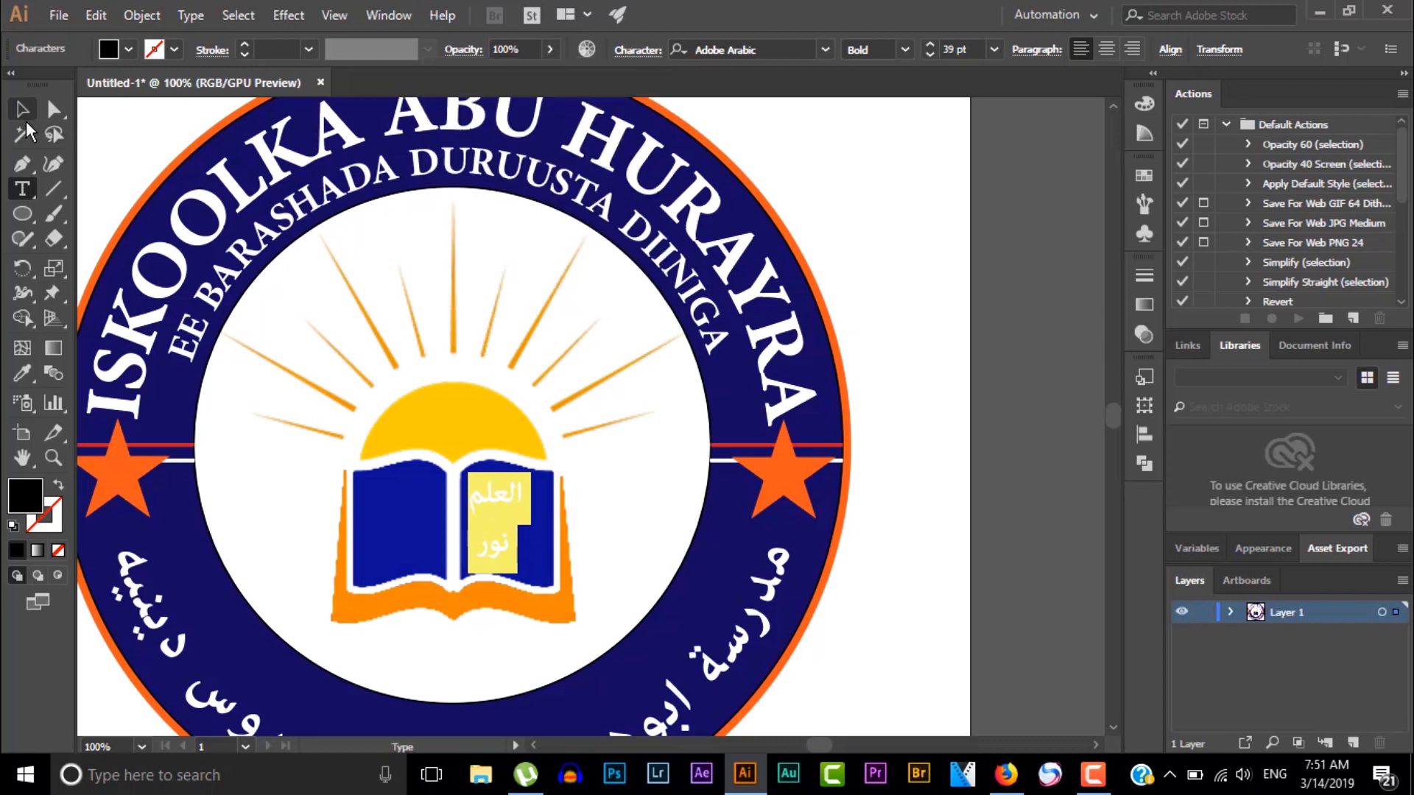
# Fill both lines of the book's Arabic text with white and finish text editing.
pyautogui.click(510, 513)
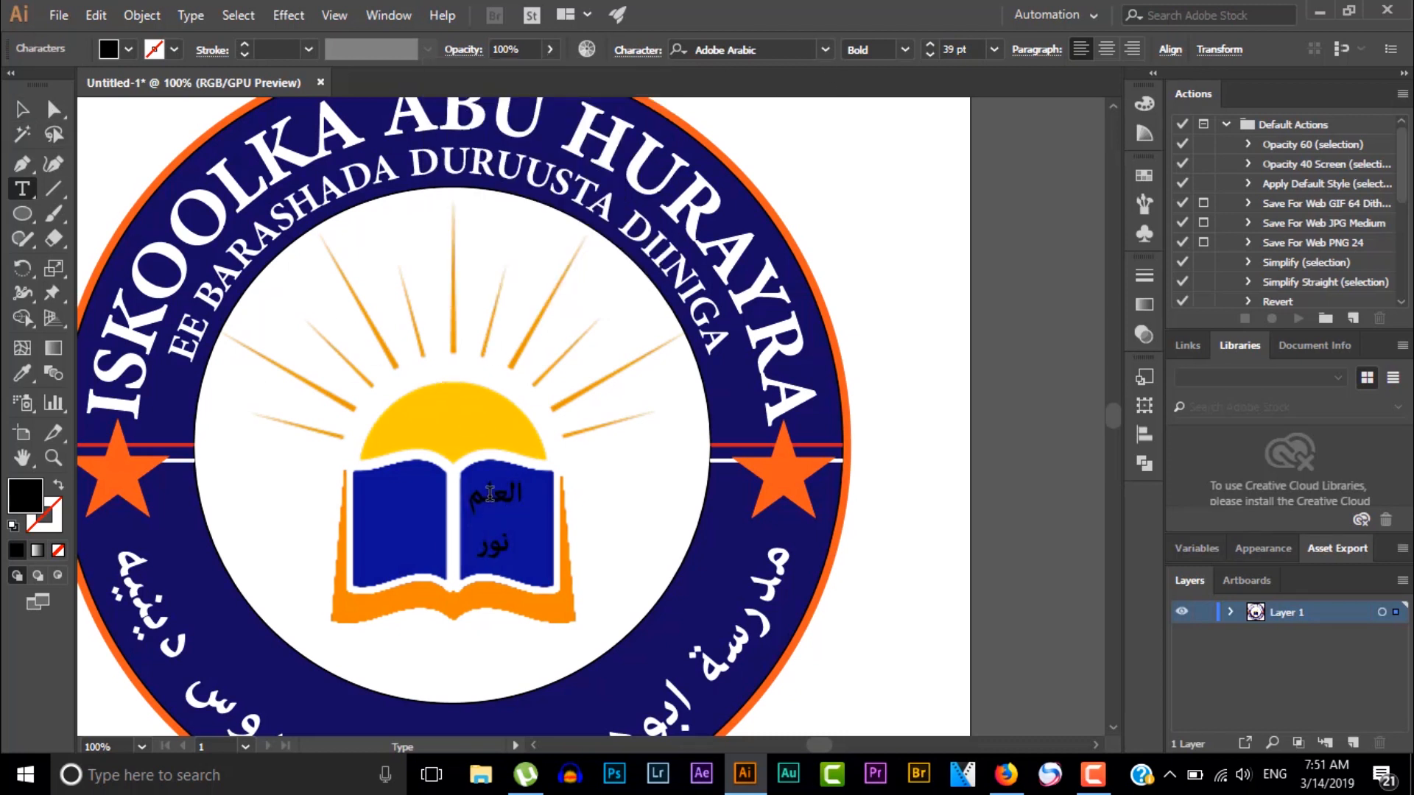
pyautogui.hotkey('ctrl', 'a')
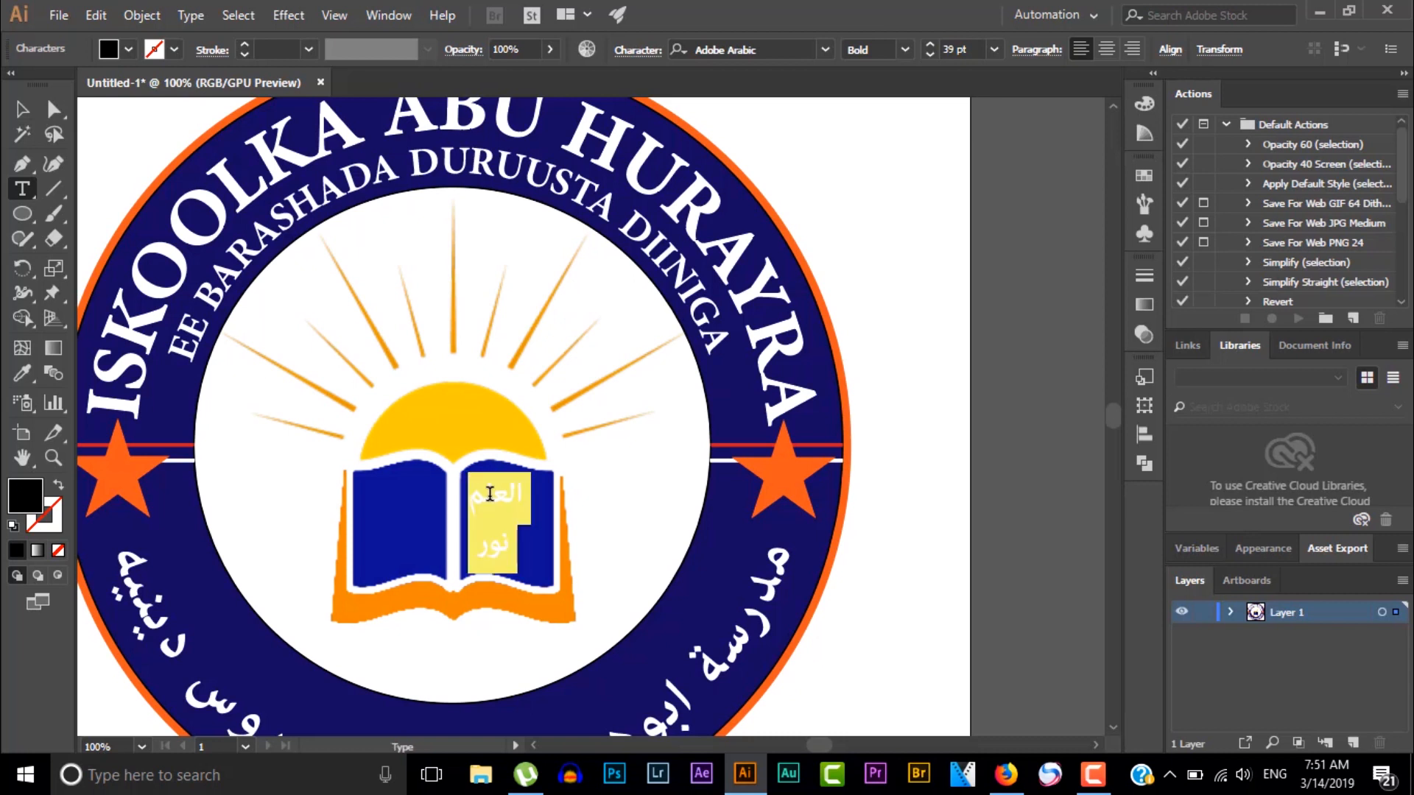
pyautogui.click(131, 50)
pyautogui.click(44, 84)
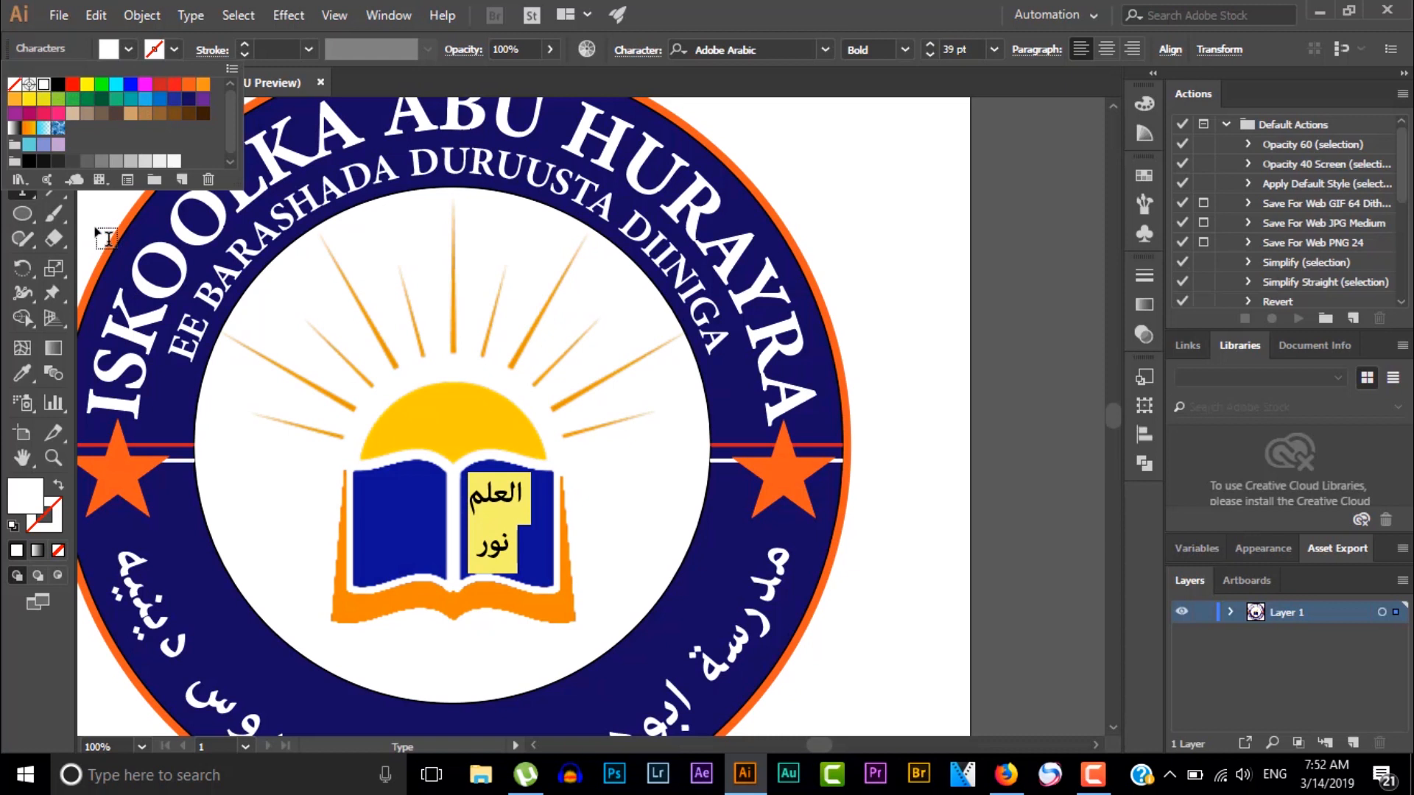
pyautogui.press('Escape')
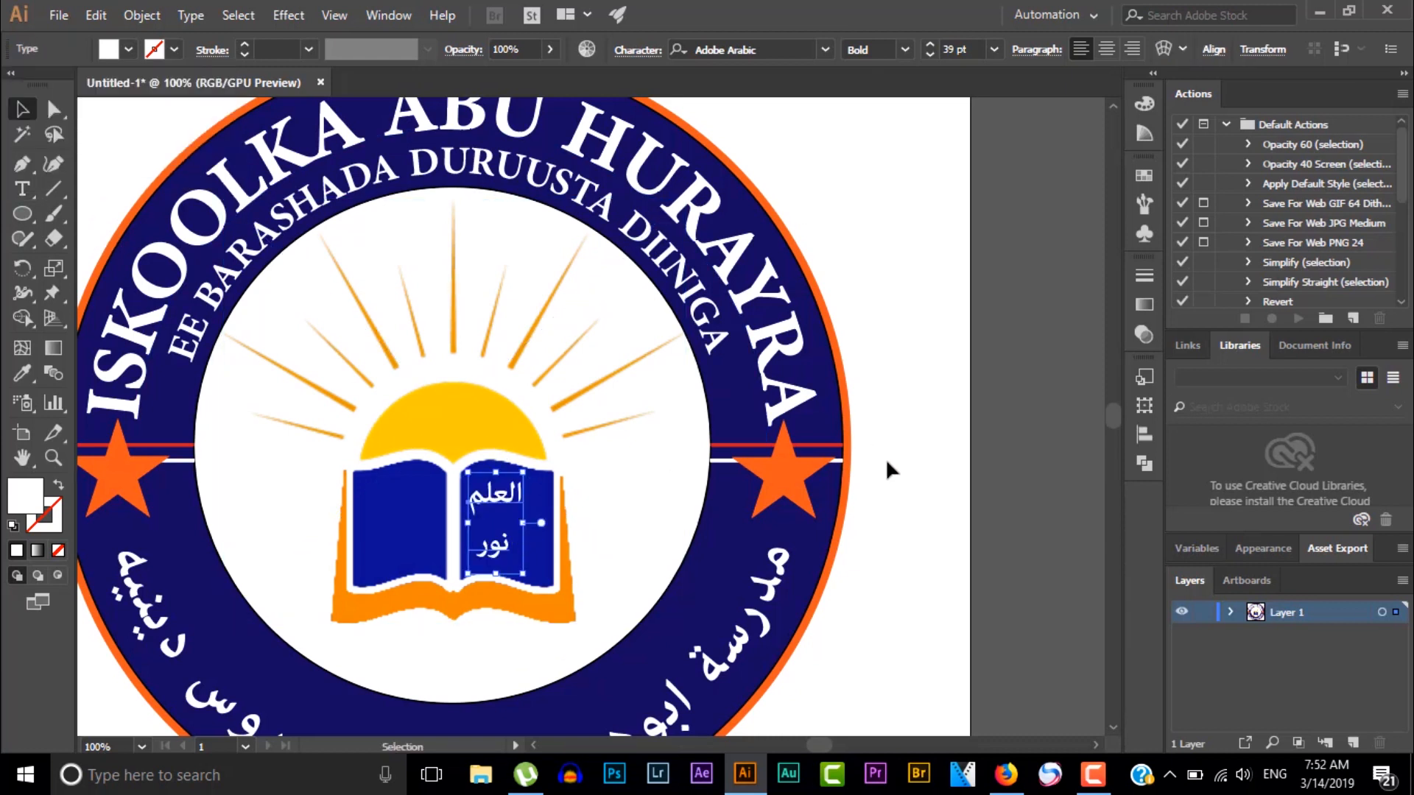
# Move the white Arabic text slightly right to centre it on the book's right page, and deselect it.
pyautogui.click(885, 458)
pyautogui.click(493, 492)
pyautogui.moveTo(493, 492); pyautogui.dragTo(502, 492)
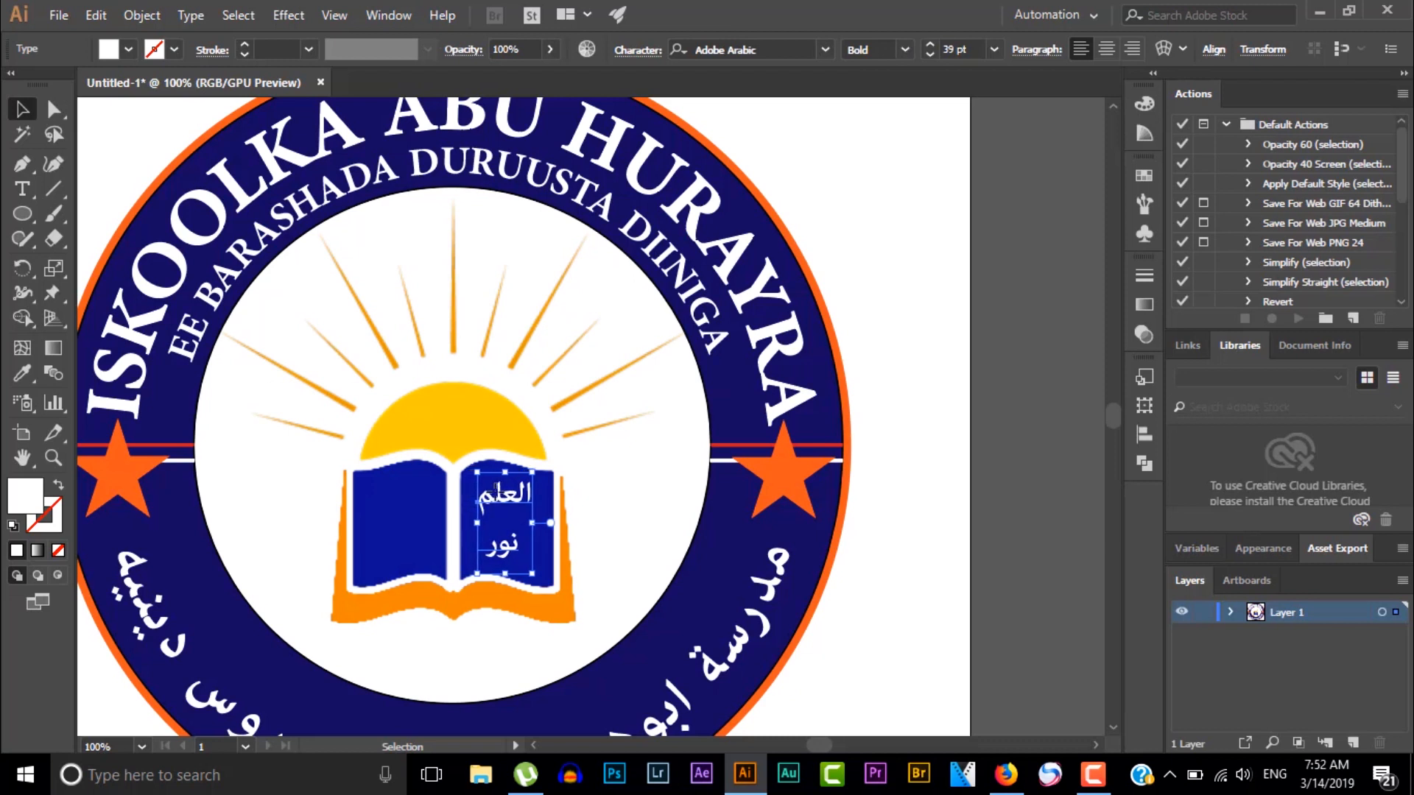
pyautogui.click(879, 574)
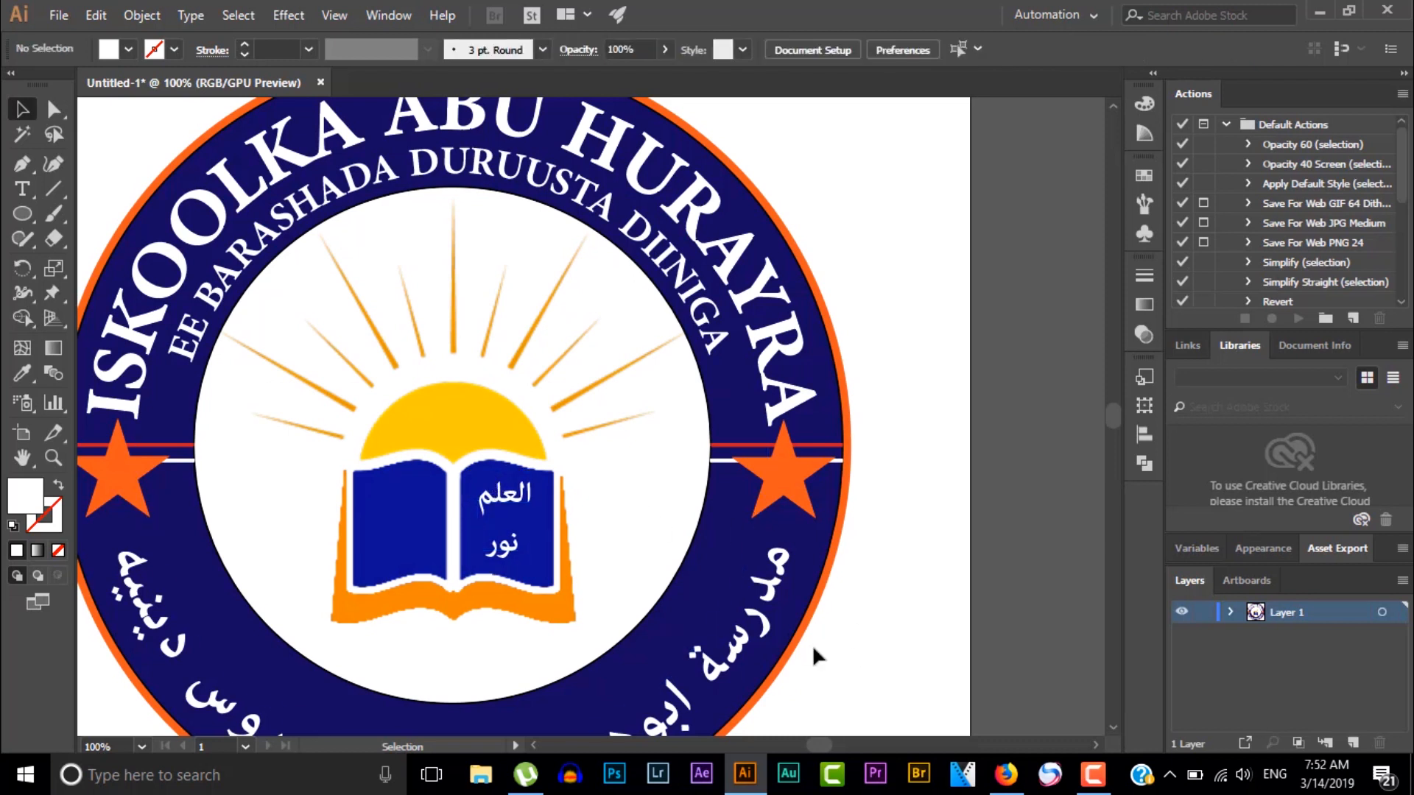
# Duplicate the two-line Arabic text and place the copy on the book's left page, level with the original.
pyautogui.click(502, 527)
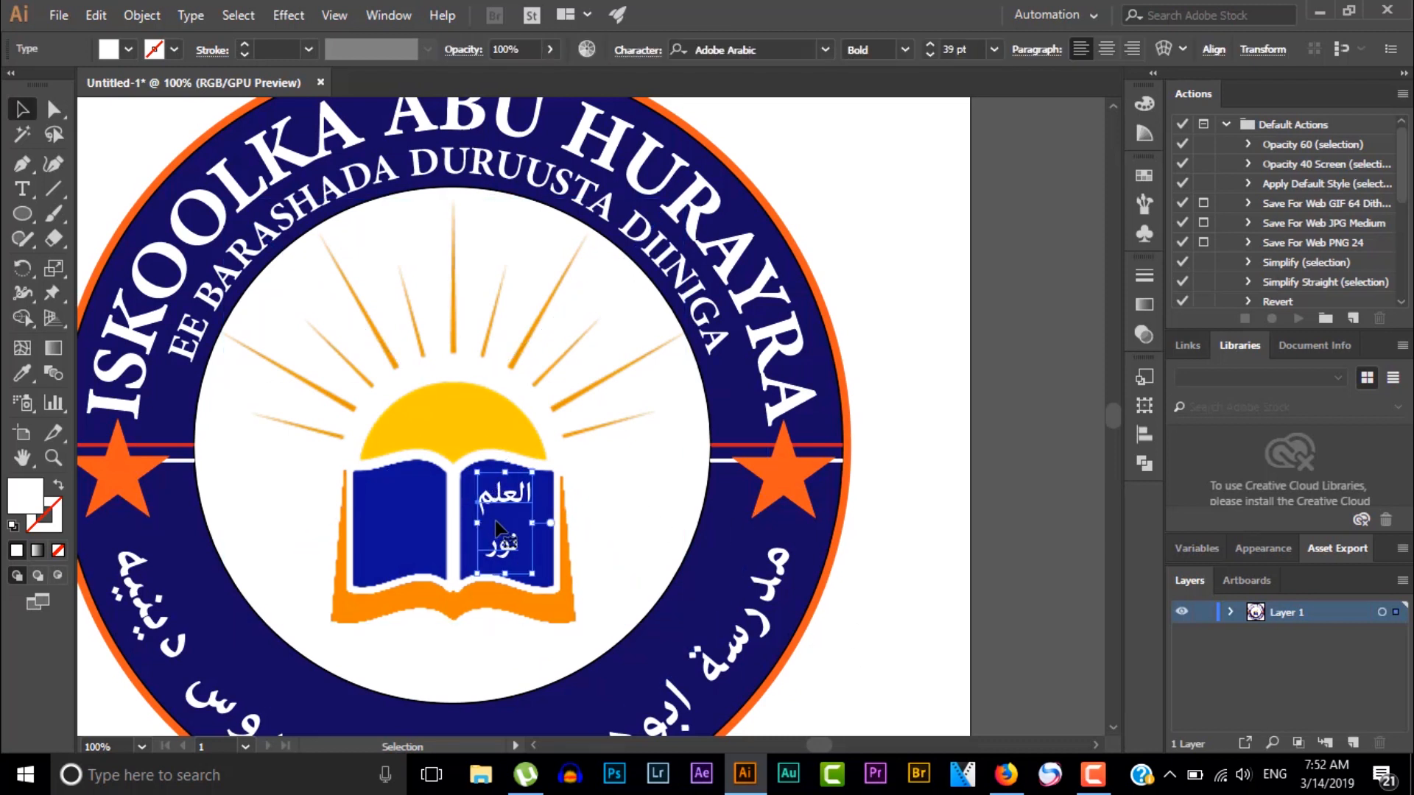
pyautogui.hotkey('ctrl', 'v')
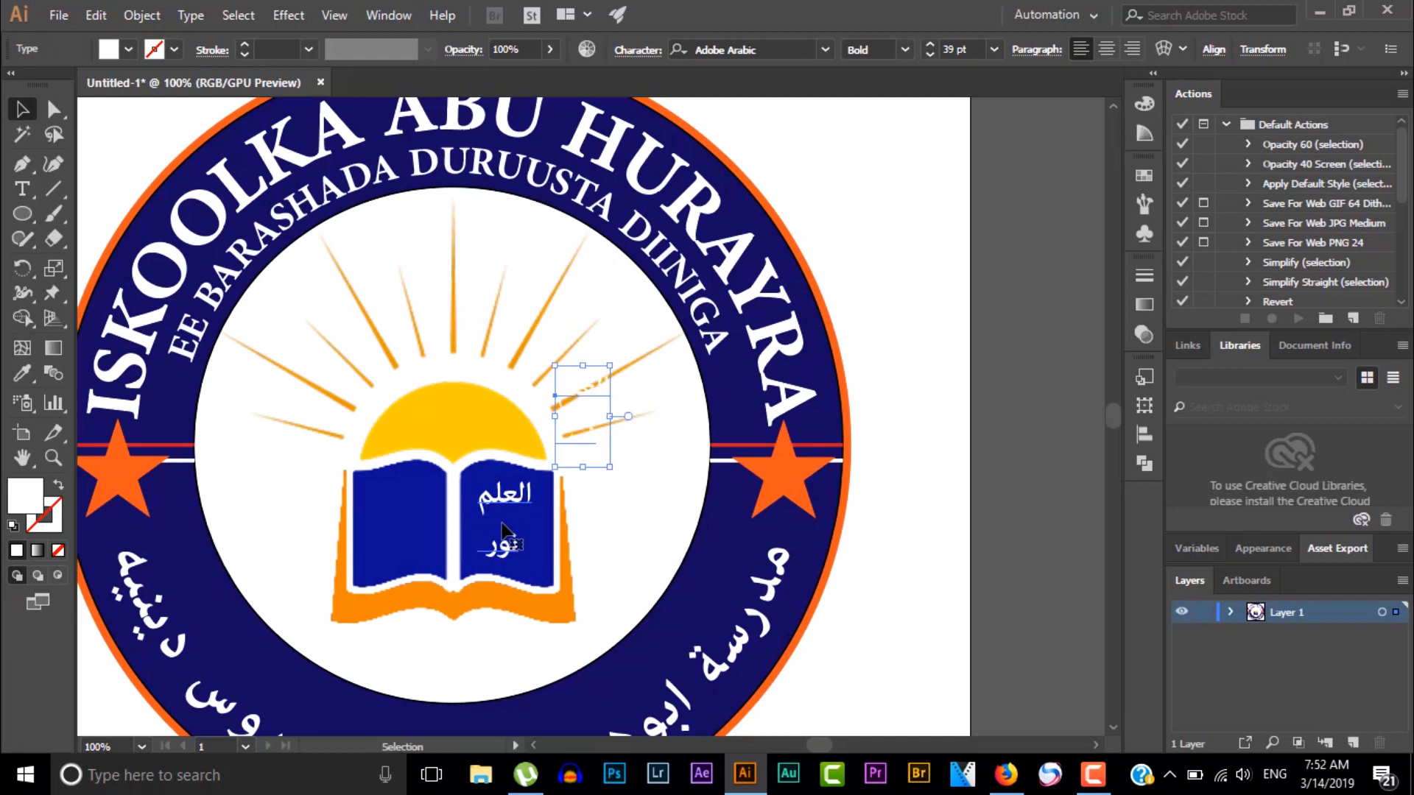
pyautogui.moveTo(589, 381); pyautogui.dragTo(376, 521)
# Replace the copied Arabic text on the book's left page with the Somali text "Cilmigu waa iftiin".
pyautogui.press('t')
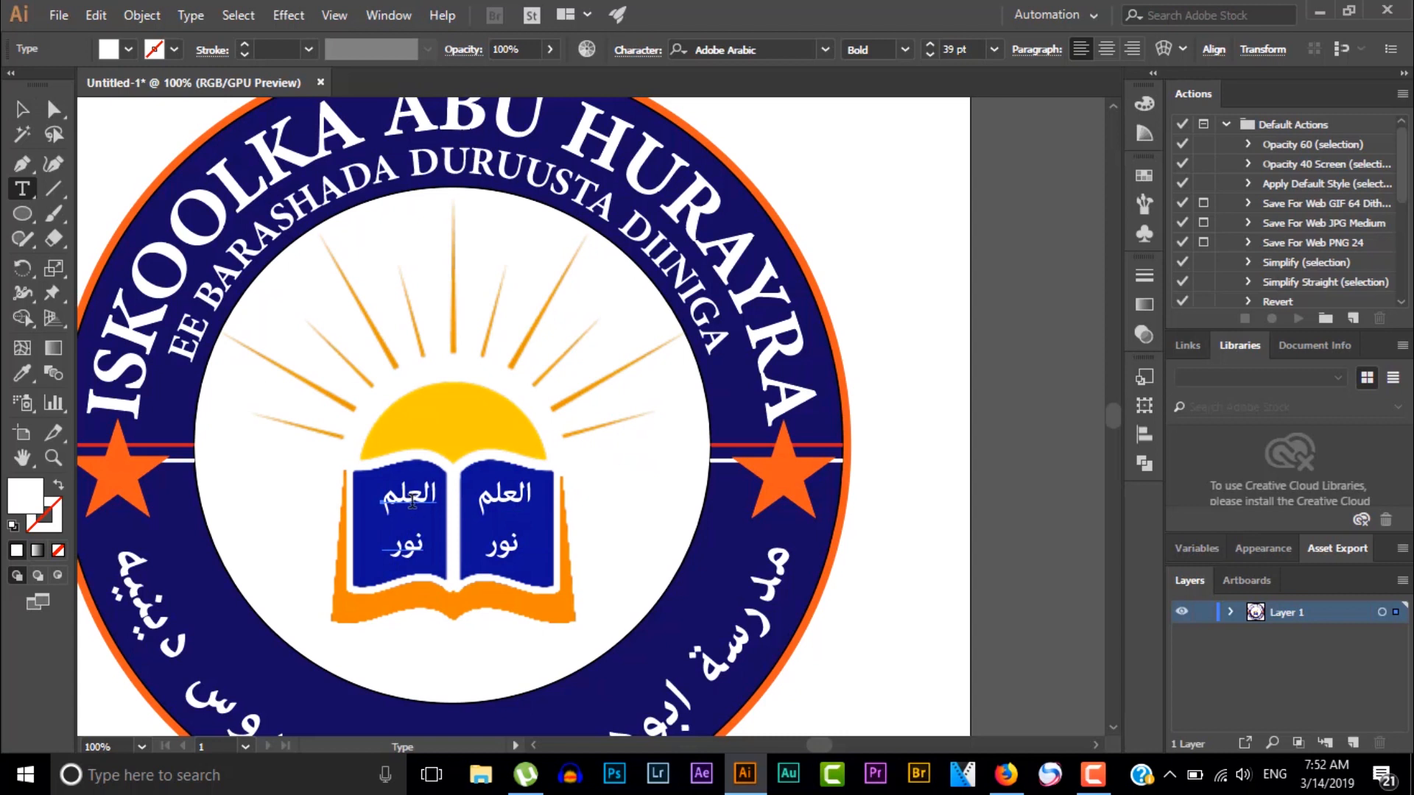
pyautogui.click(418, 496)
pyautogui.hotkey('ctrl', 'a')
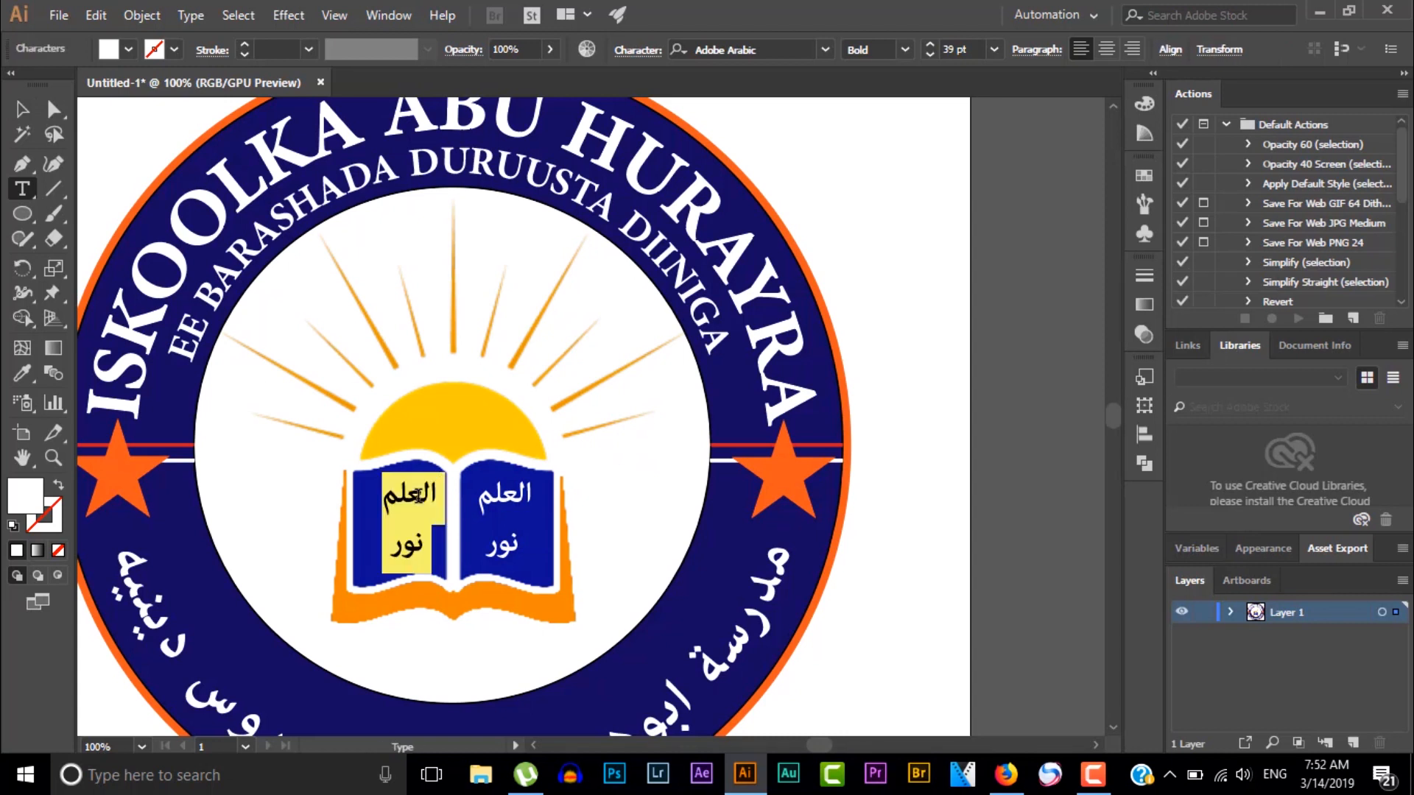
pyautogui.press('BackSpace')
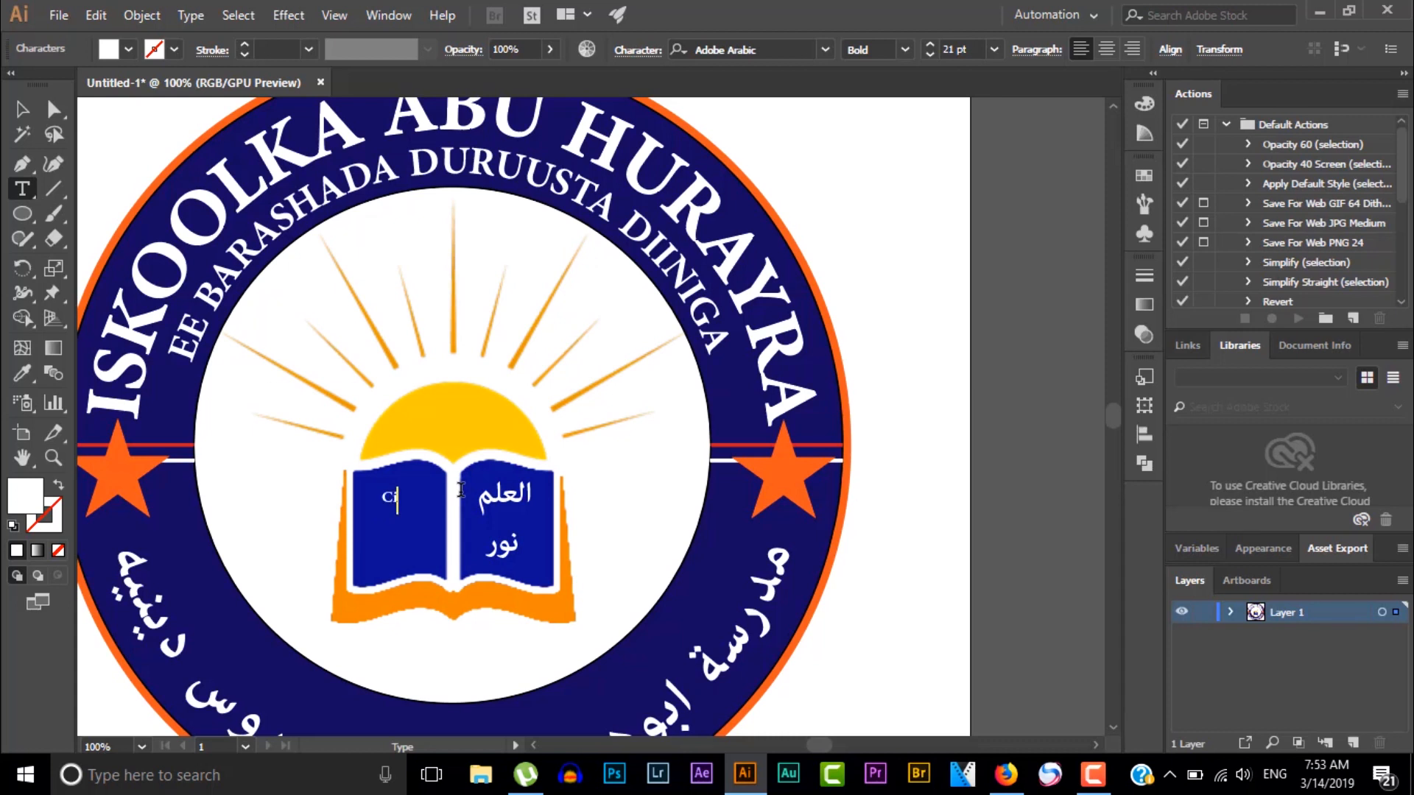
pyautogui.write('Cilmi')
# Break the Somali text on the book's left page into three lines: "Cilmigu", "waa" and "iftiin".
pyautogui.press('ctrl')
pyautogui.click(443, 499)
pyautogui.press('Return')
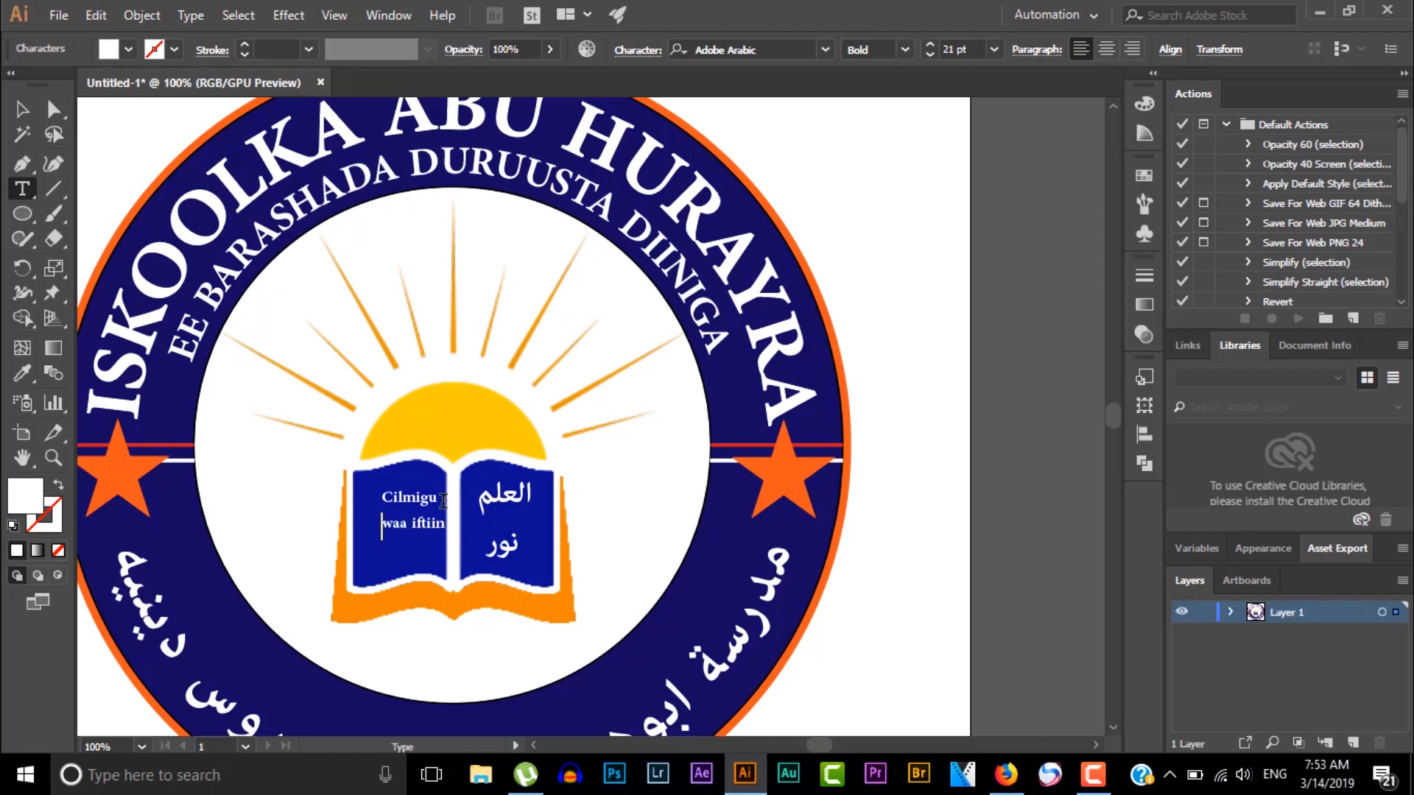
pyautogui.click(416, 523)
pyautogui.press('Return')
pyautogui.hotkey('ctrl', 'z')
pyautogui.press('Return')
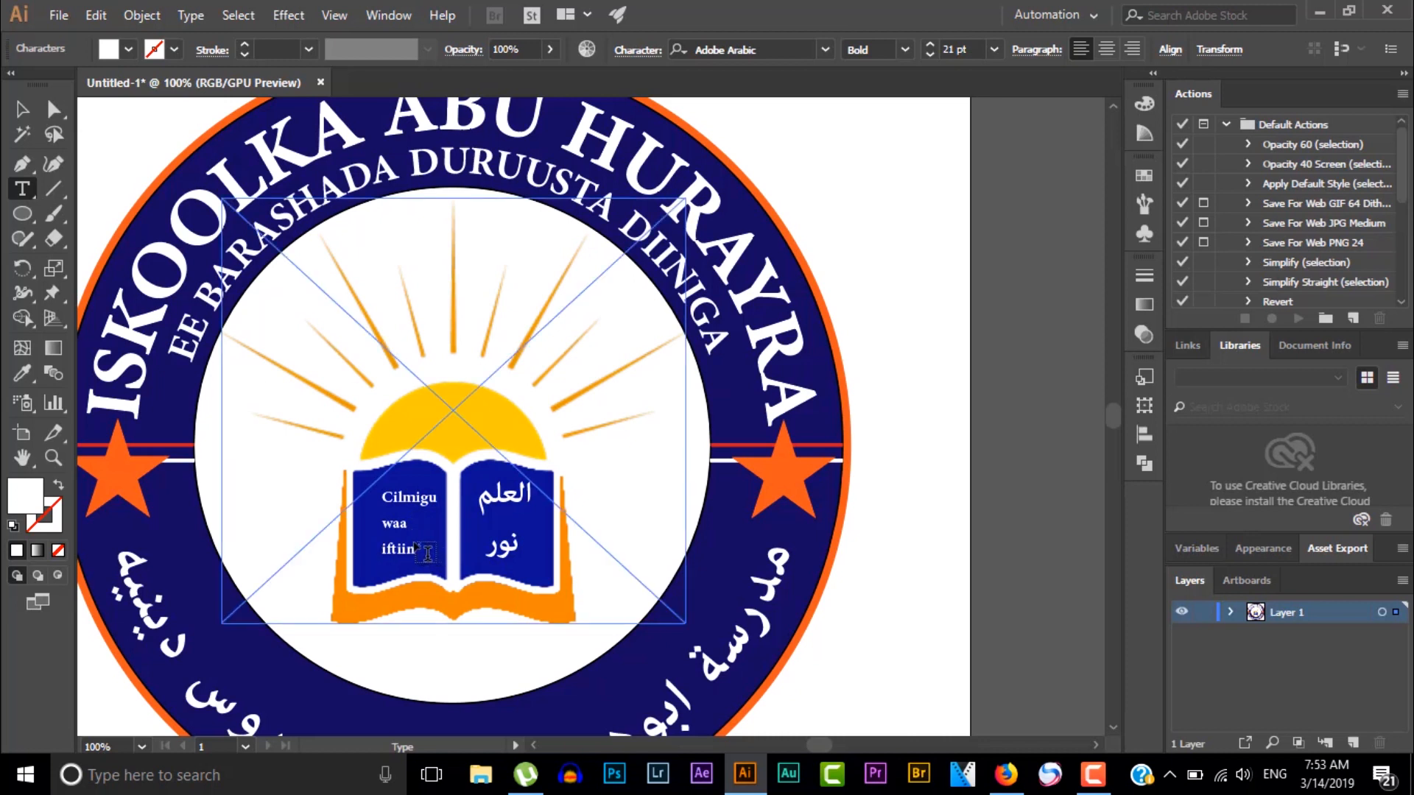
pyautogui.moveTo(419, 549); pyautogui.dragTo(402, 532)
pyautogui.hotkey('ctrl', 'z')
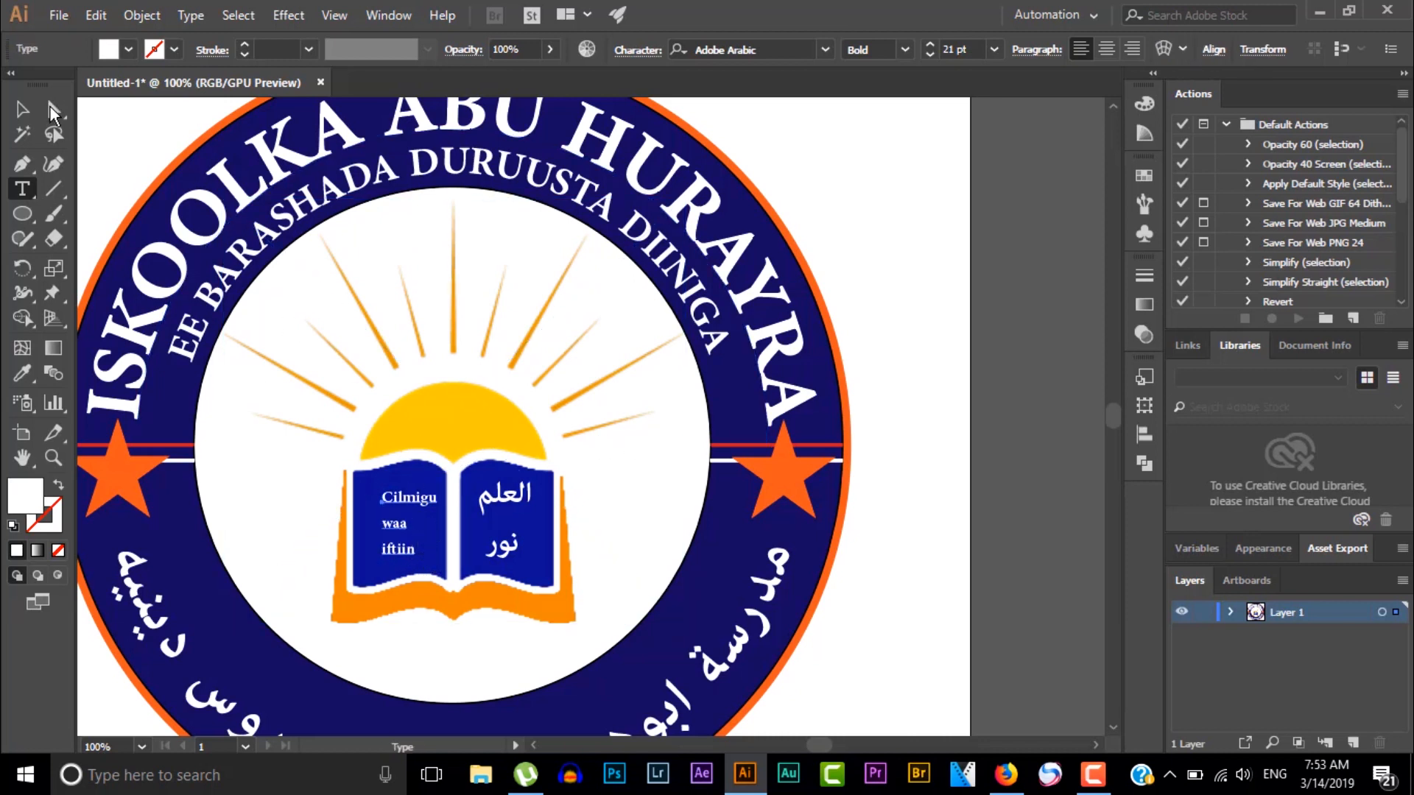
pyautogui.click(22, 109)
pyautogui.click(425, 531)
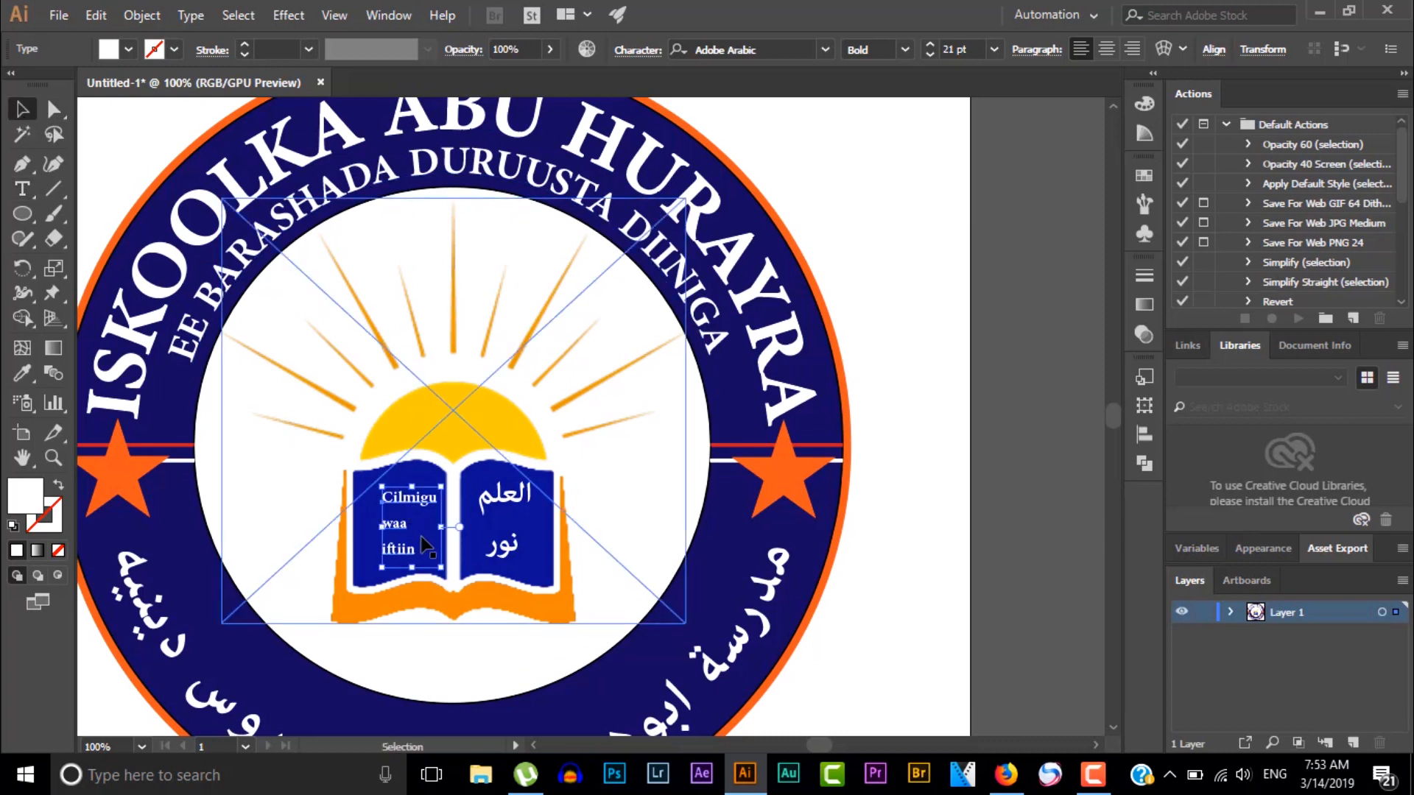
pyautogui.click(403, 600)
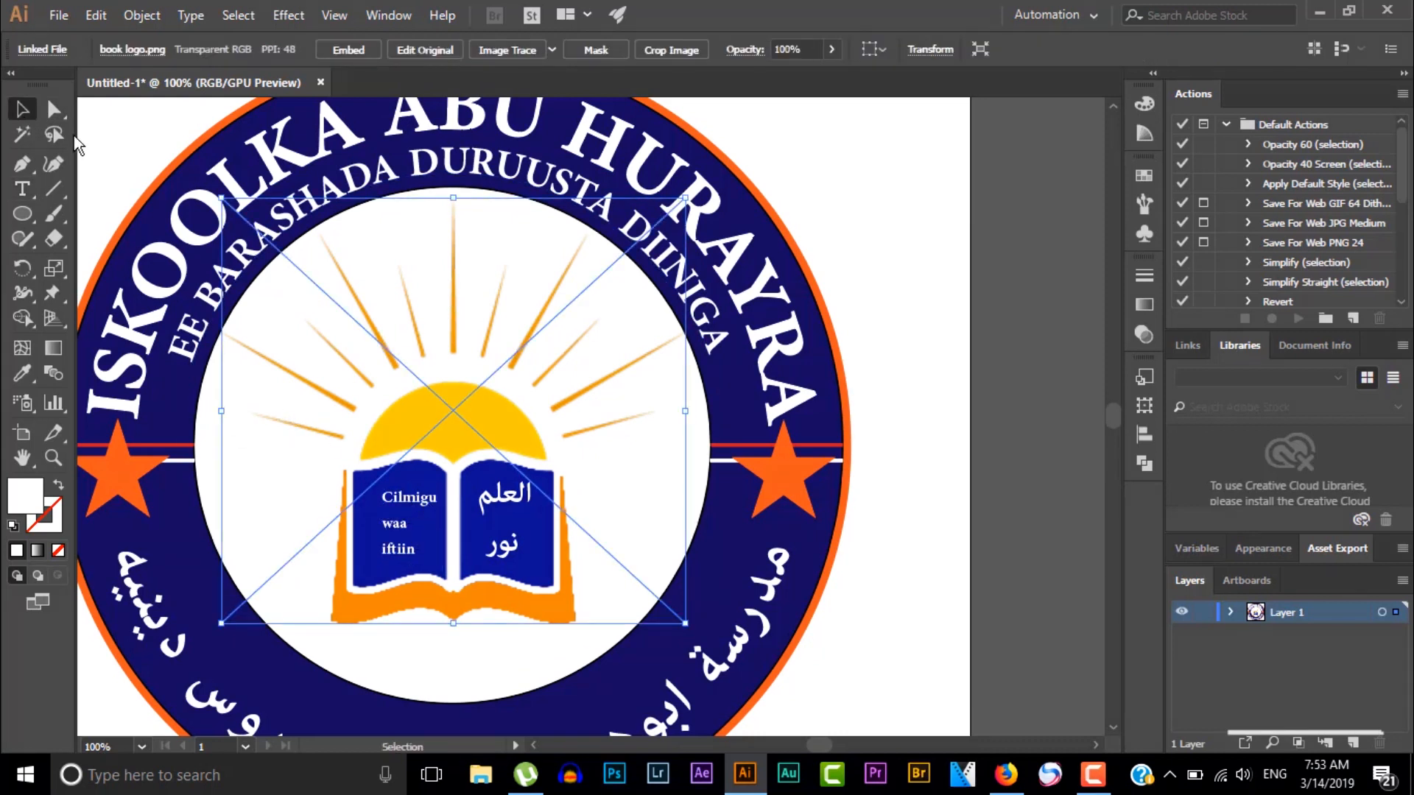
# Set the font size of all three lines of Somali text to 22 pt and finish text editing.
pyautogui.press('t')
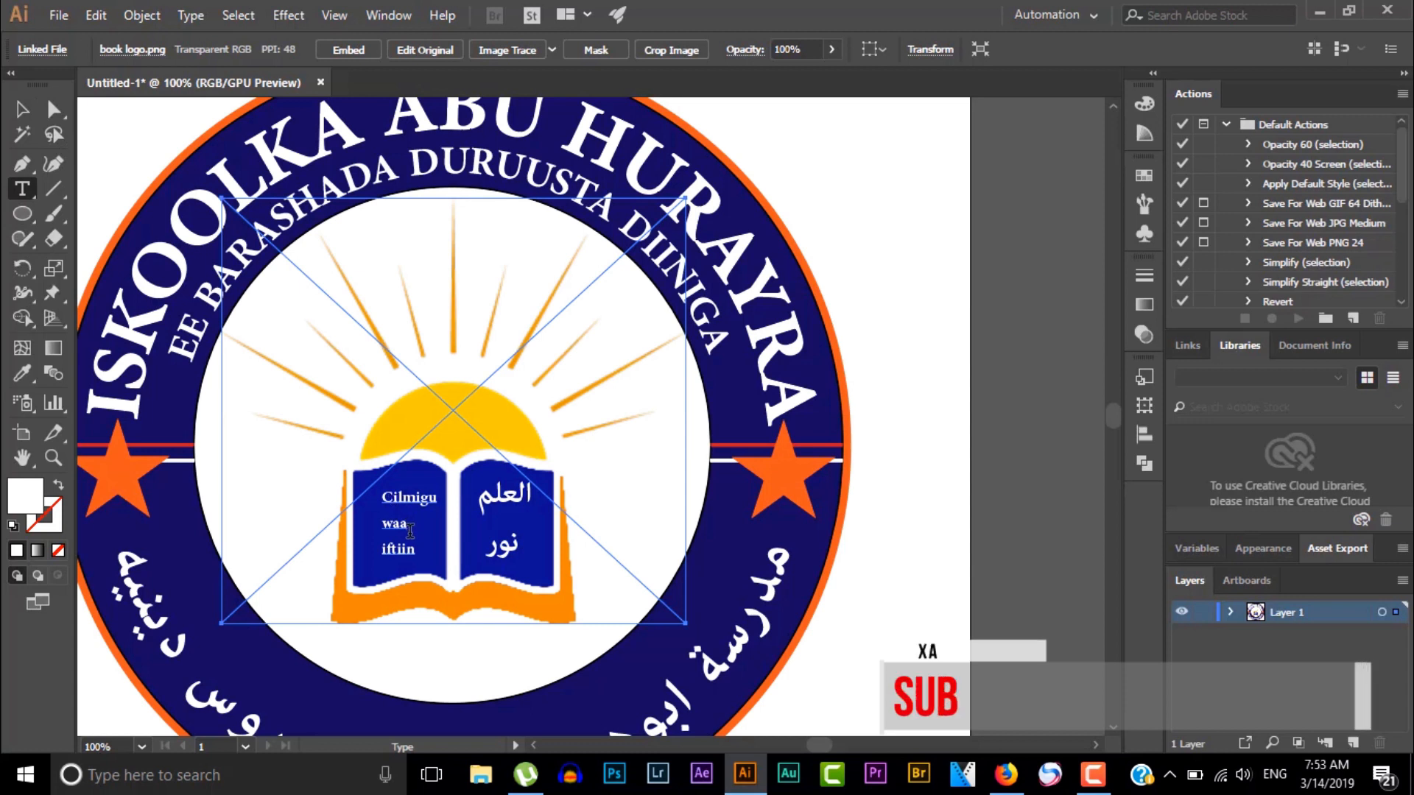
pyautogui.click(392, 503)
pyautogui.press('ctrl')
pyautogui.hotkey('ctrl', 'a')
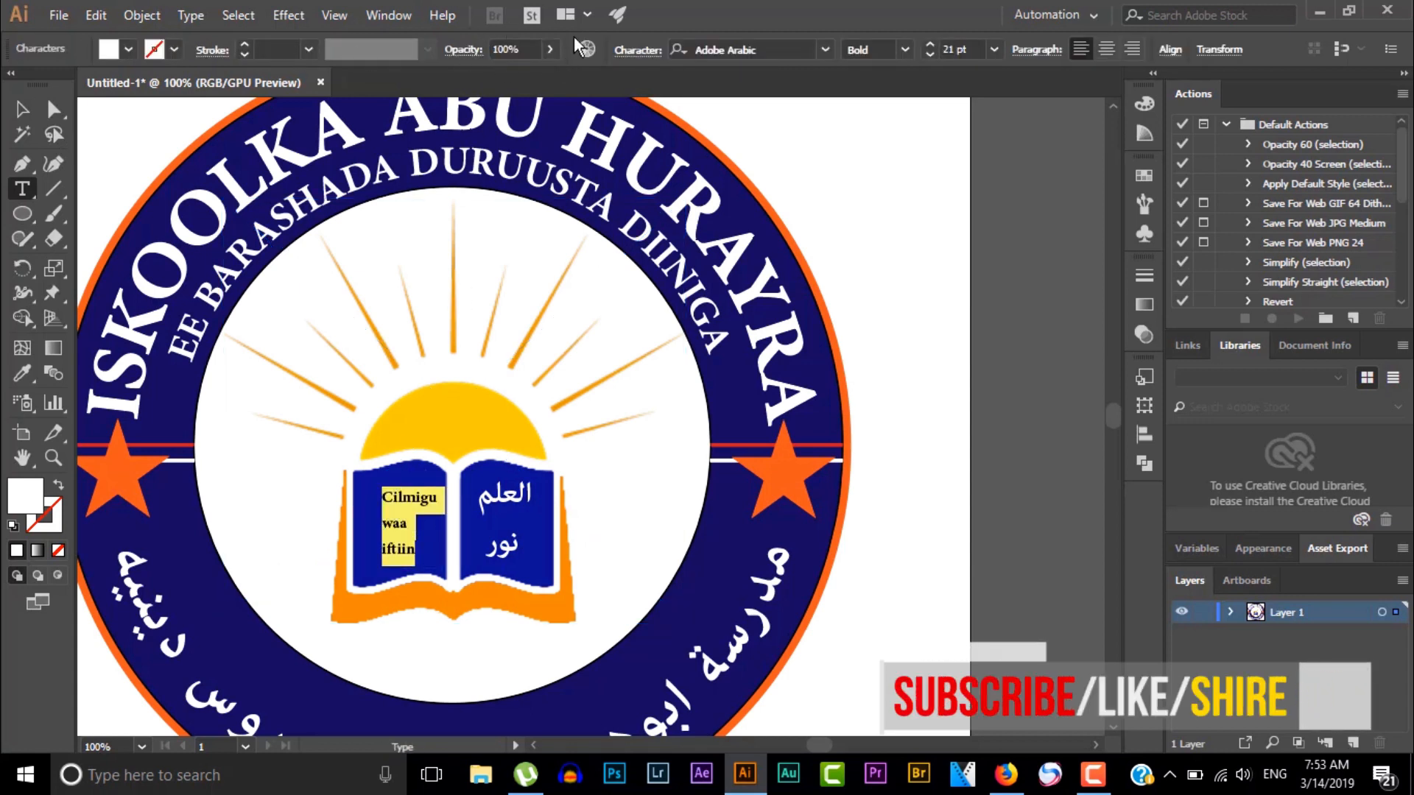
pyautogui.click(639, 53)
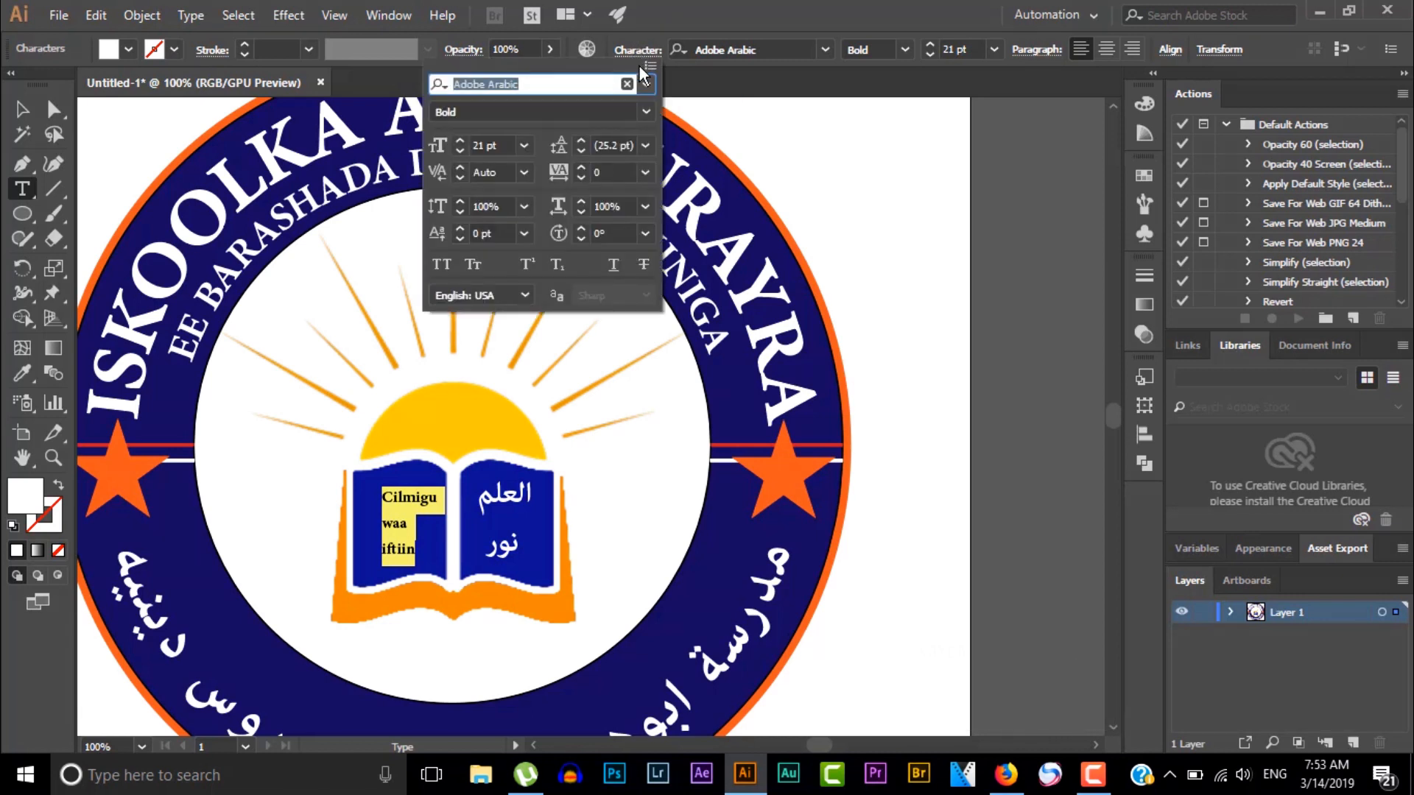
pyautogui.click(461, 142)
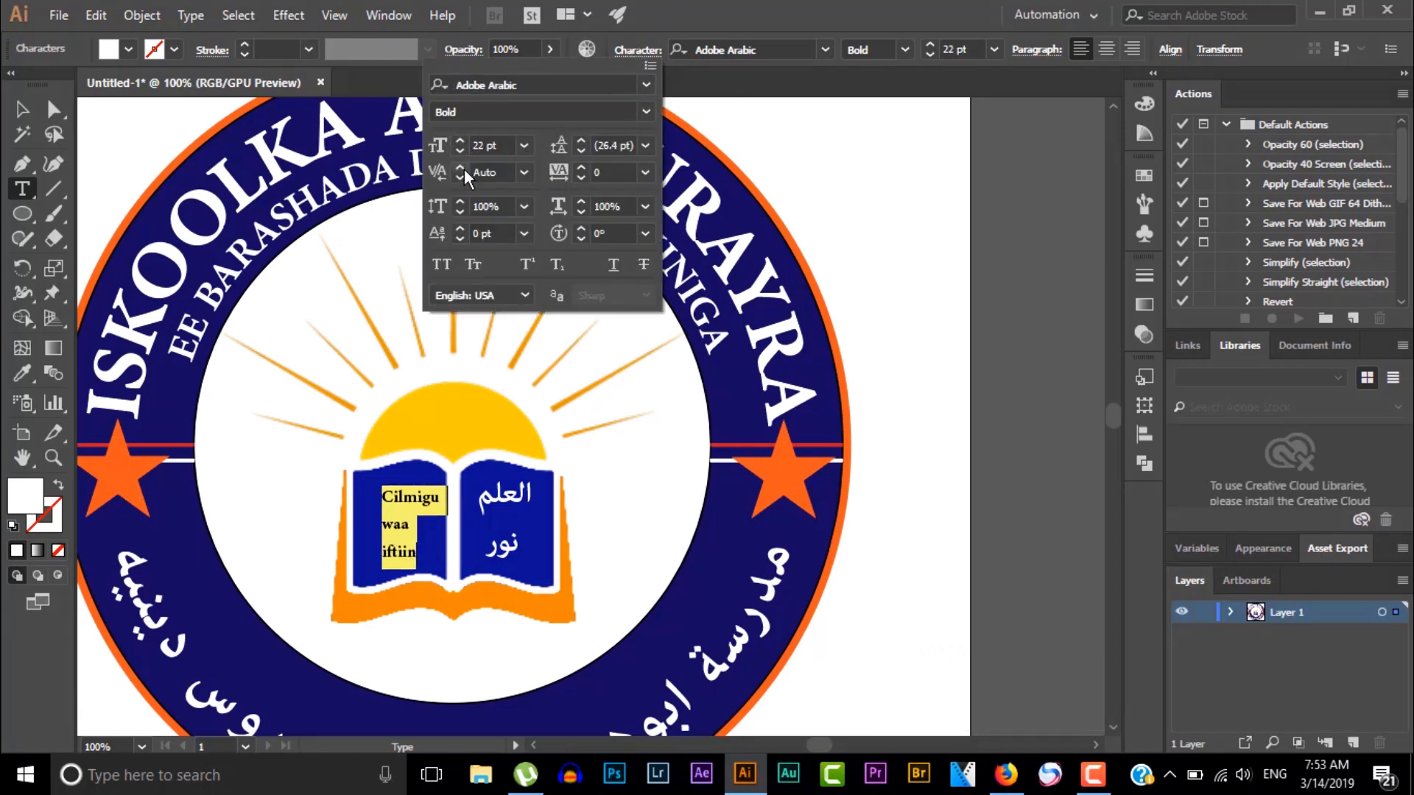
pyautogui.click(581, 178)
pyautogui.click(581, 177)
pyautogui.click(24, 110)
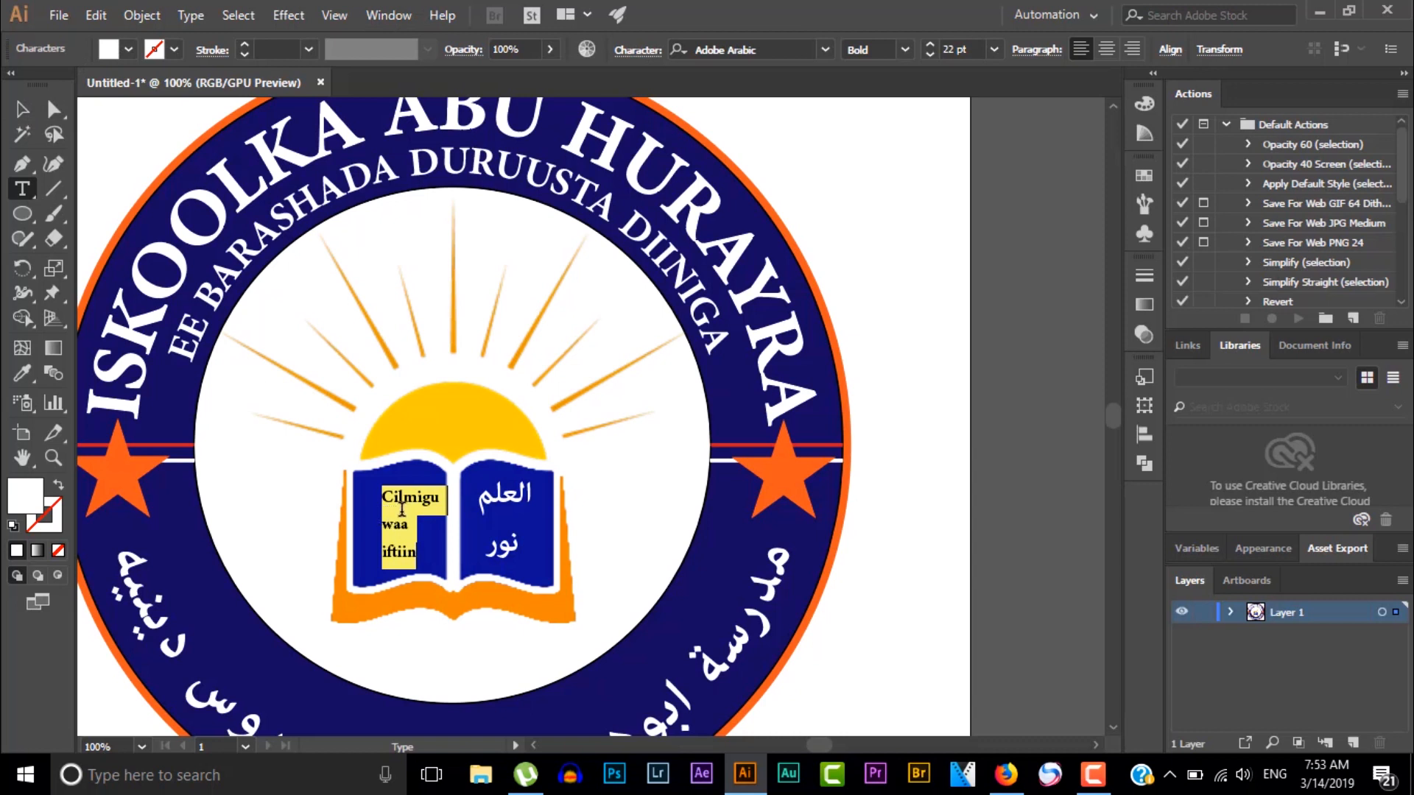
pyautogui.click(26, 115)
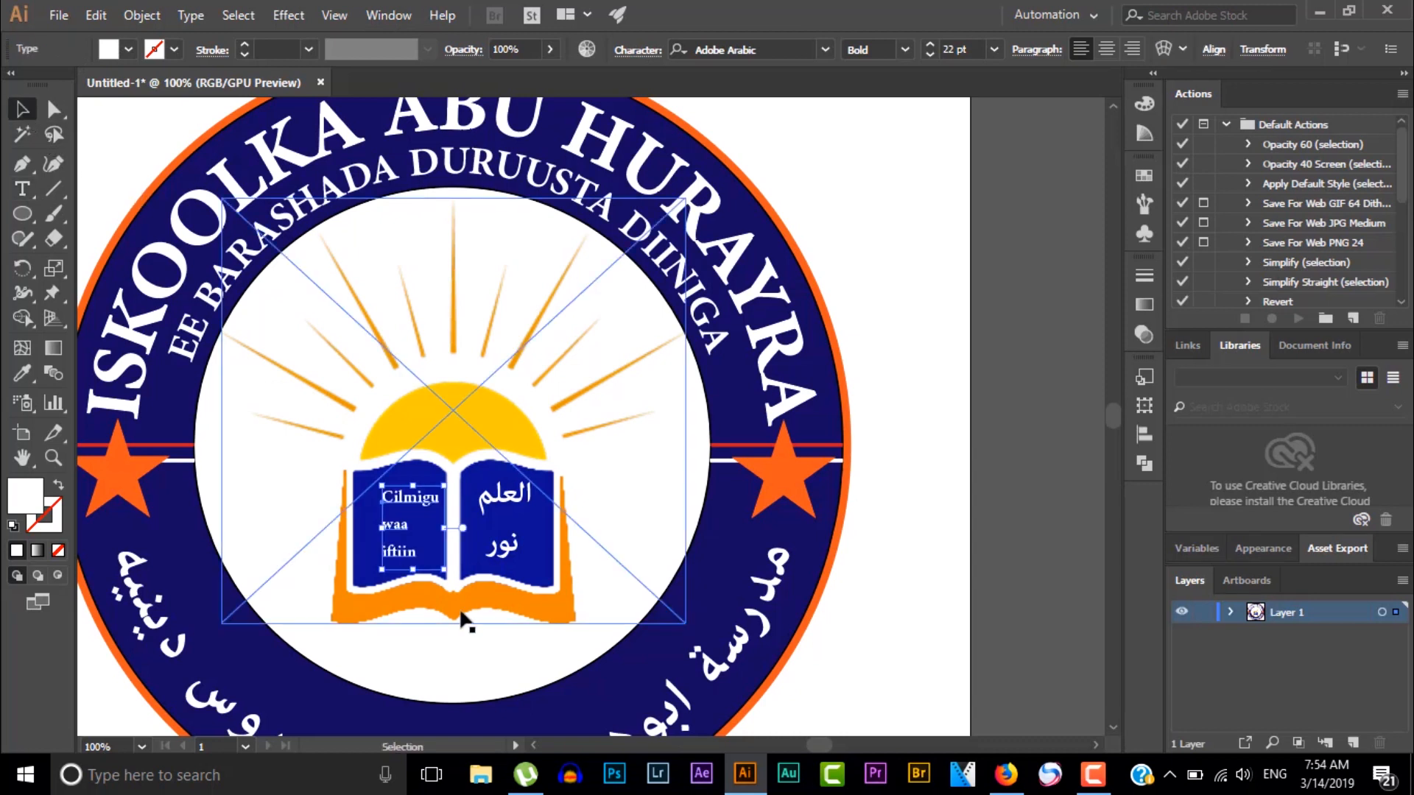
# Nudge the three-line Somali text slightly left and up within the book's left page, and deselect it.
pyautogui.press('Left')
pyautogui.press('Left')
pyautogui.press('Left')
pyautogui.press('Left')
pyautogui.press('Left')
pyautogui.press('Left')
pyautogui.press('Up')
pyautogui.press('Up')
pyautogui.press('Up')
pyautogui.press('Up')
pyautogui.press('Up')
pyautogui.press('Up')
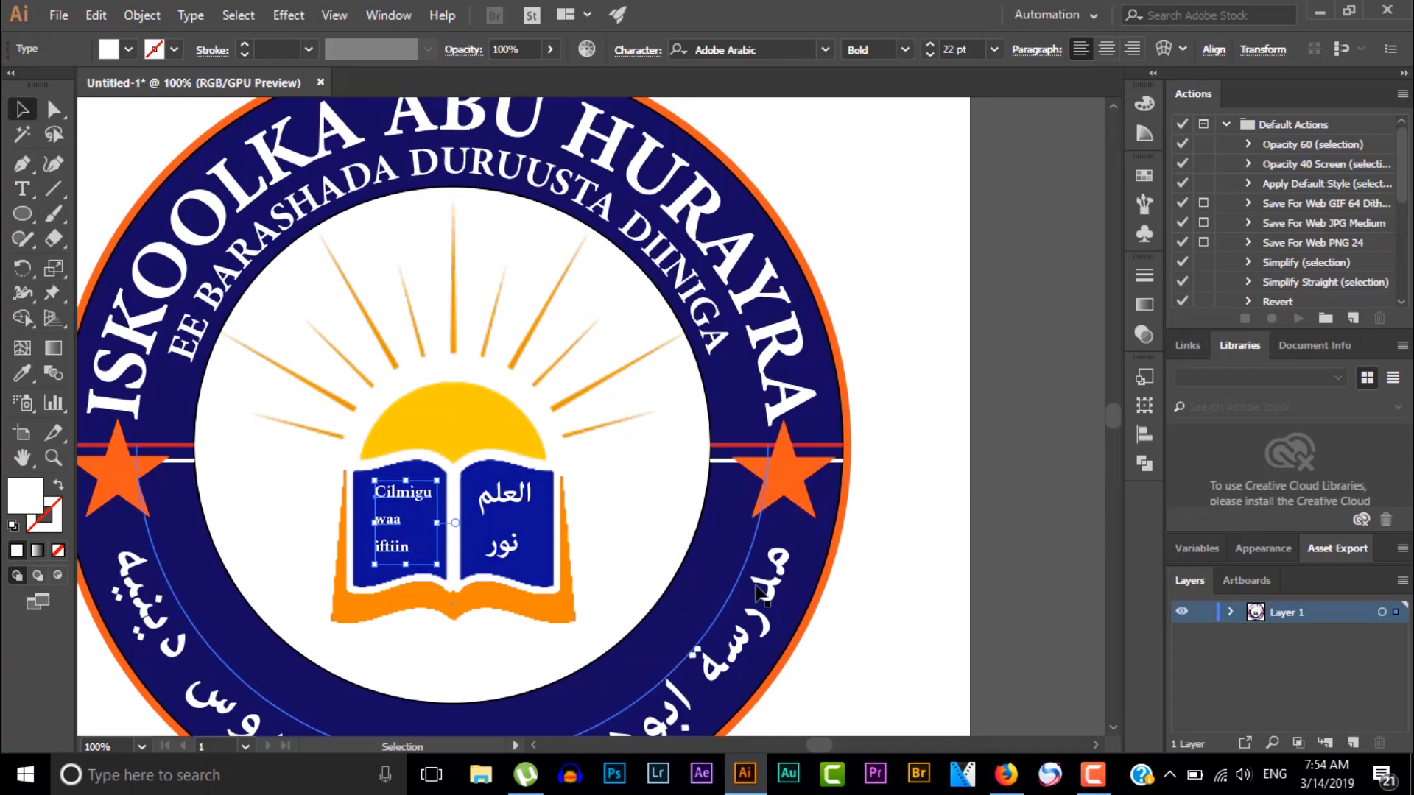
pyautogui.click(910, 618)
# Examine the whole stamp at several zoom levels with nothing selected to check its overall look.
pyautogui.hotkey('ctrl', '-')
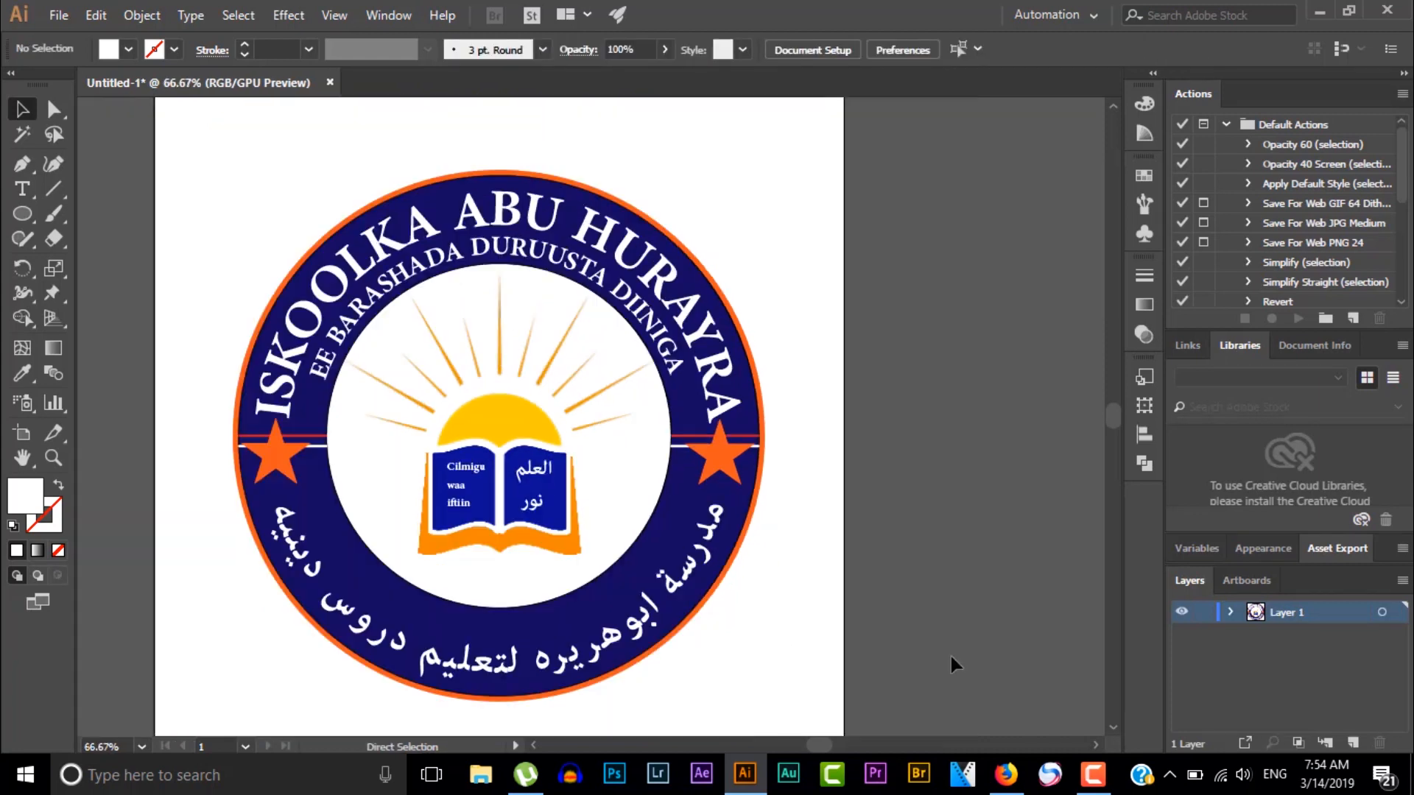
pyautogui.hotkey('ctrl', '-')
pyautogui.hotkey('ctrl', '-')
pyautogui.hotkey('ctrl', '-')
pyautogui.hotkey('ctrl', '-')
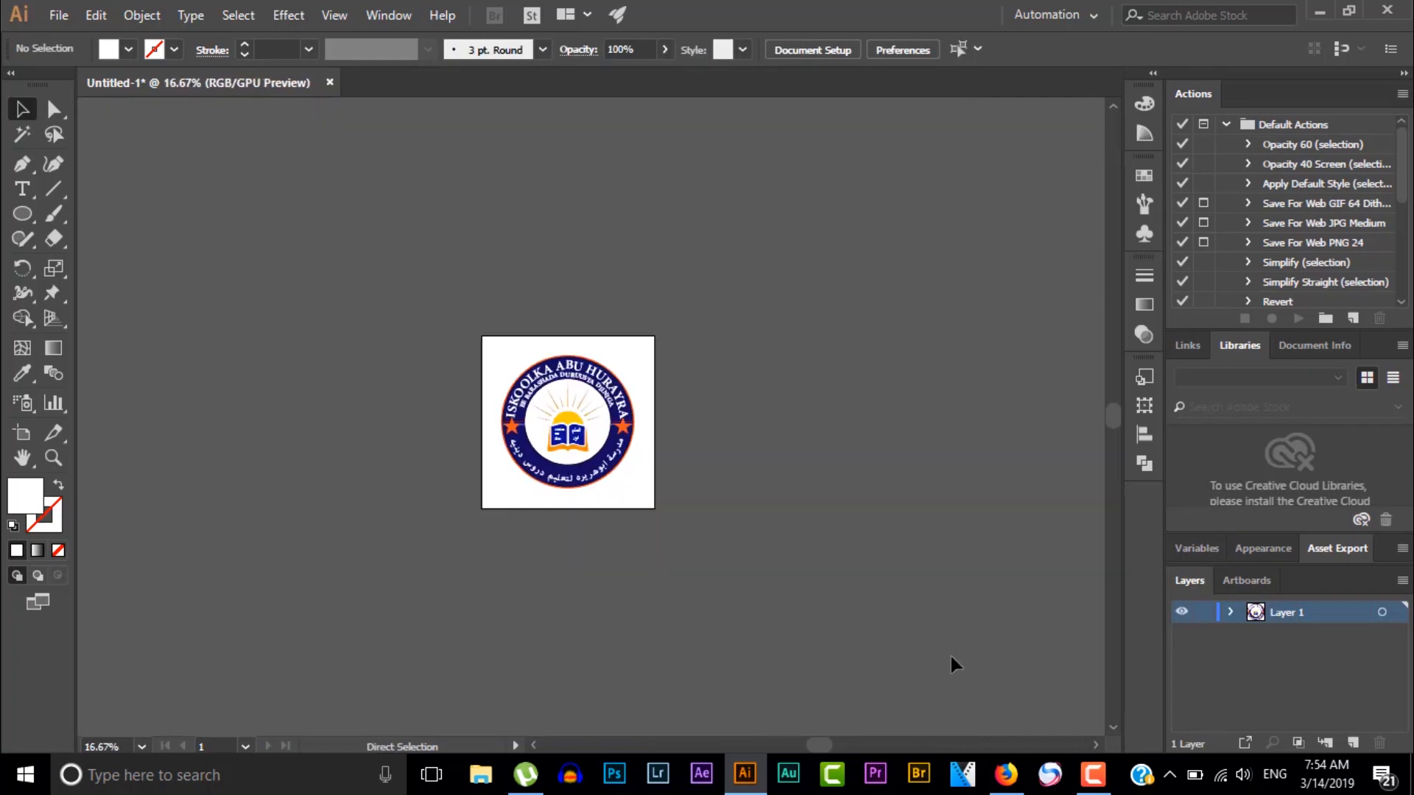
pyautogui.hotkey('ctrl', '+')
pyautogui.hotkey('ctrl', '+')
pyautogui.hotkey('ctrl', '+')
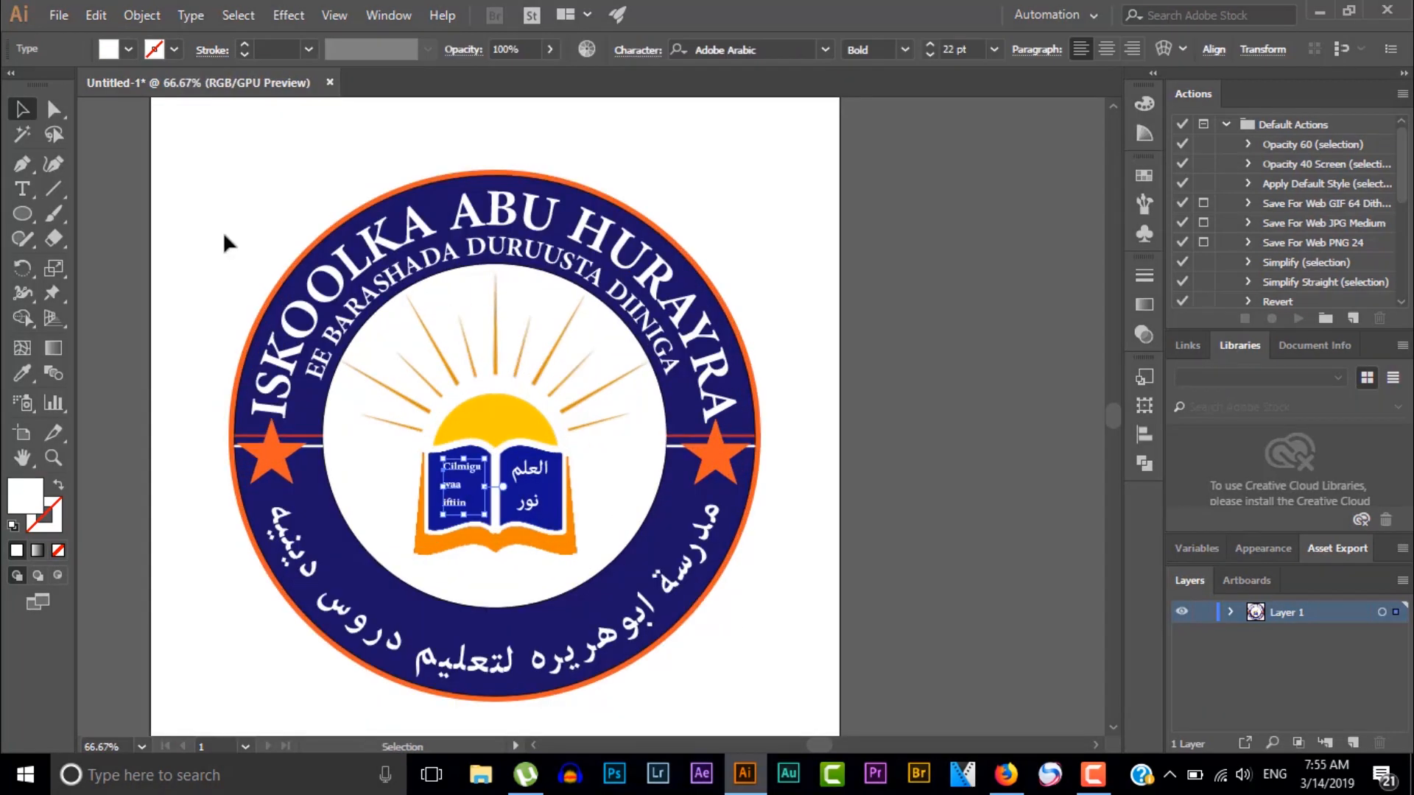
pyautogui.click(230, 212)
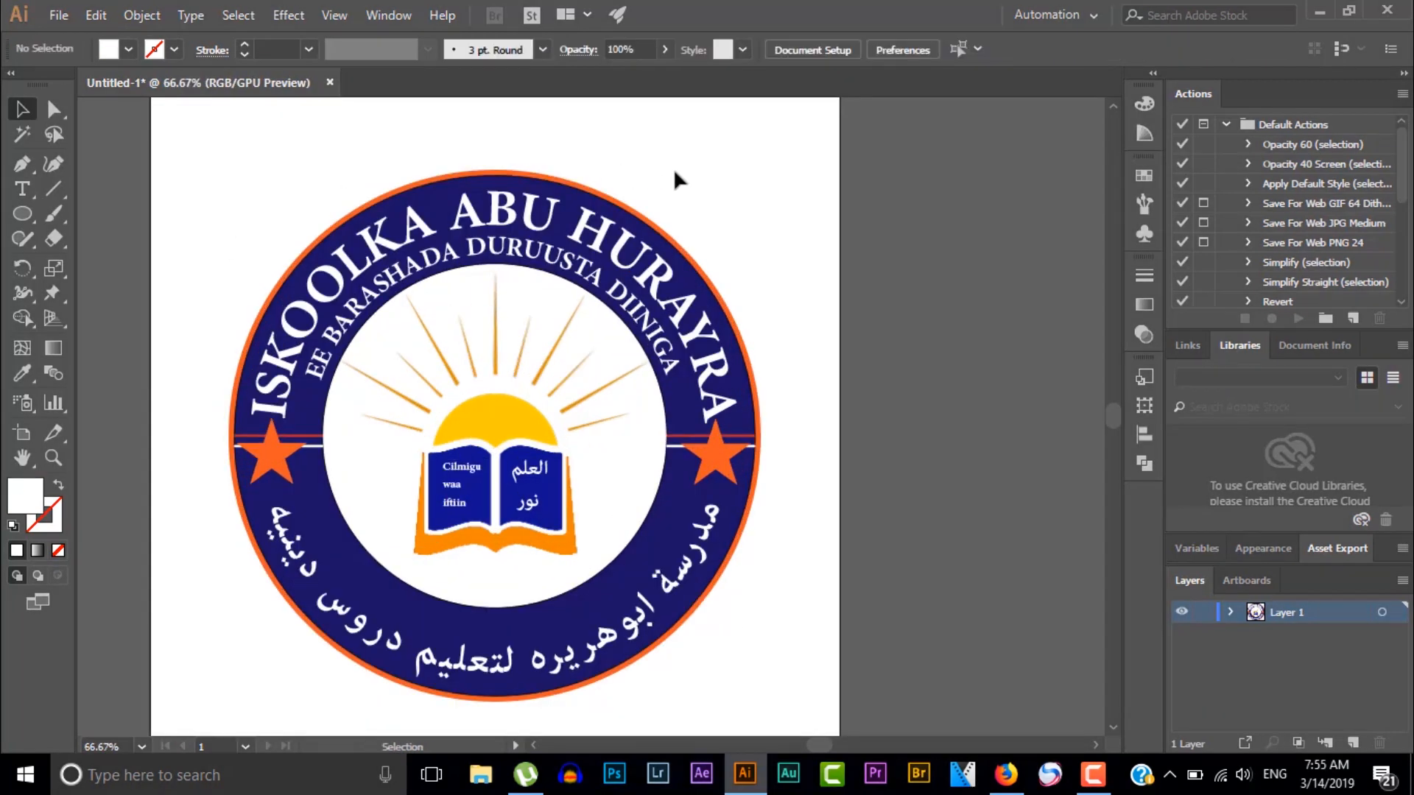
pyautogui.hotkey('ctrl', '-')
pyautogui.hotkey('ctrl', '+')
pyautogui.hotkey('ctrl', '-')
pyautogui.hotkey('ctrl', '+')
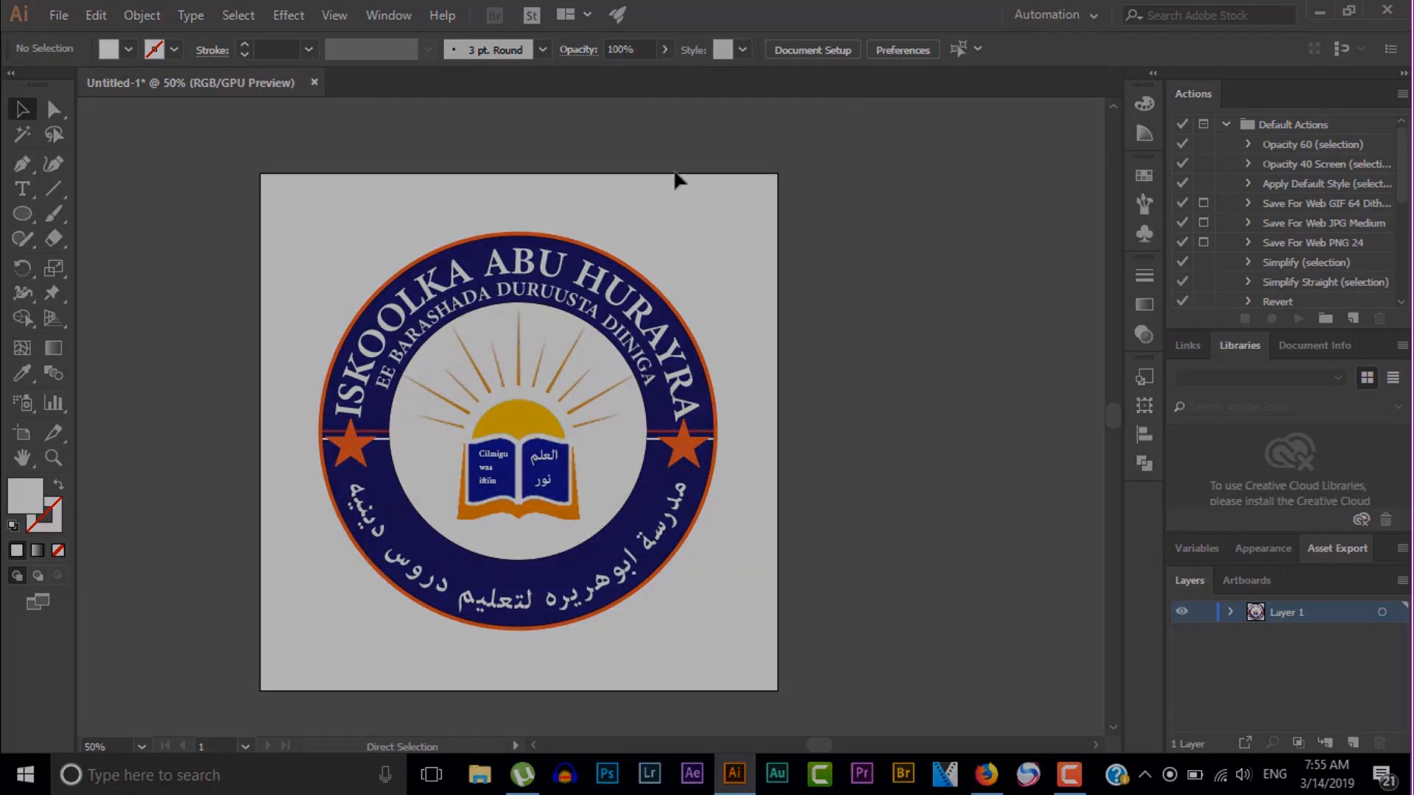